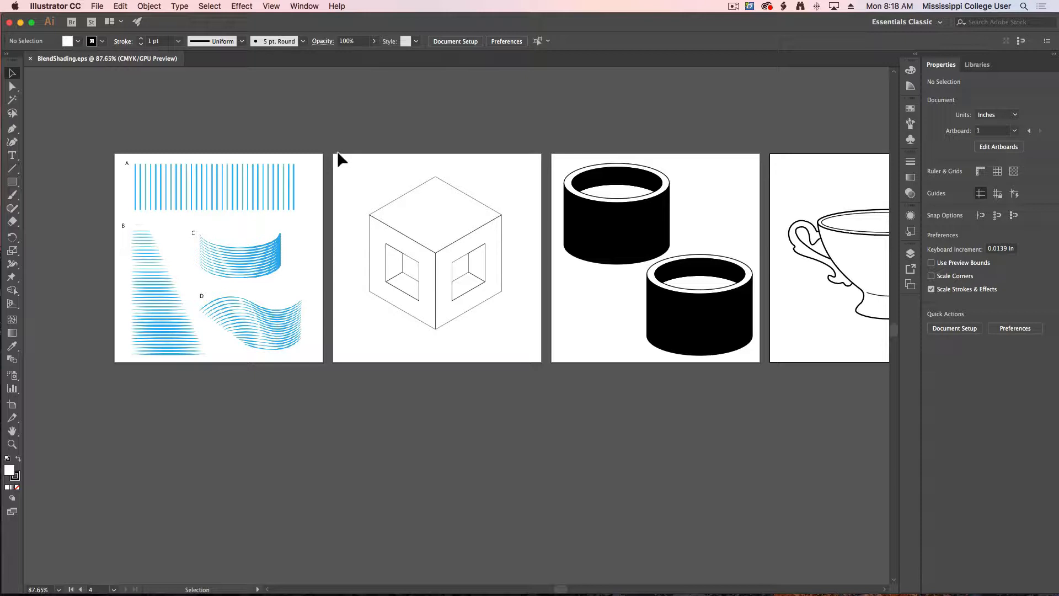
# Look over all four artboards and examine blended line examples A to C on the first artboard up close
pyautogui.hscroll(5, 338, 152)
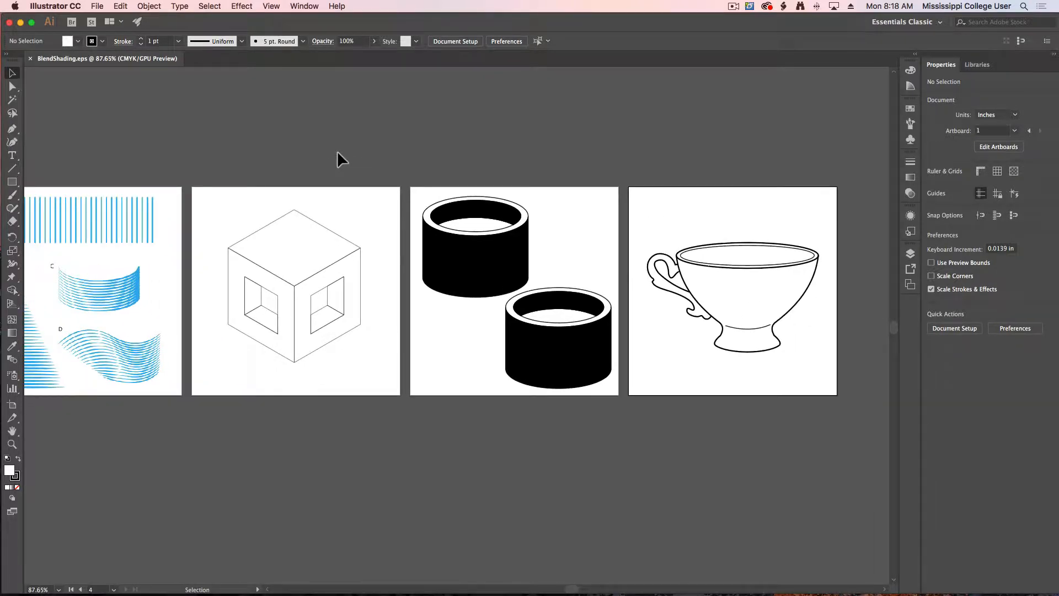
pyautogui.hscroll(-2, 345, 158)
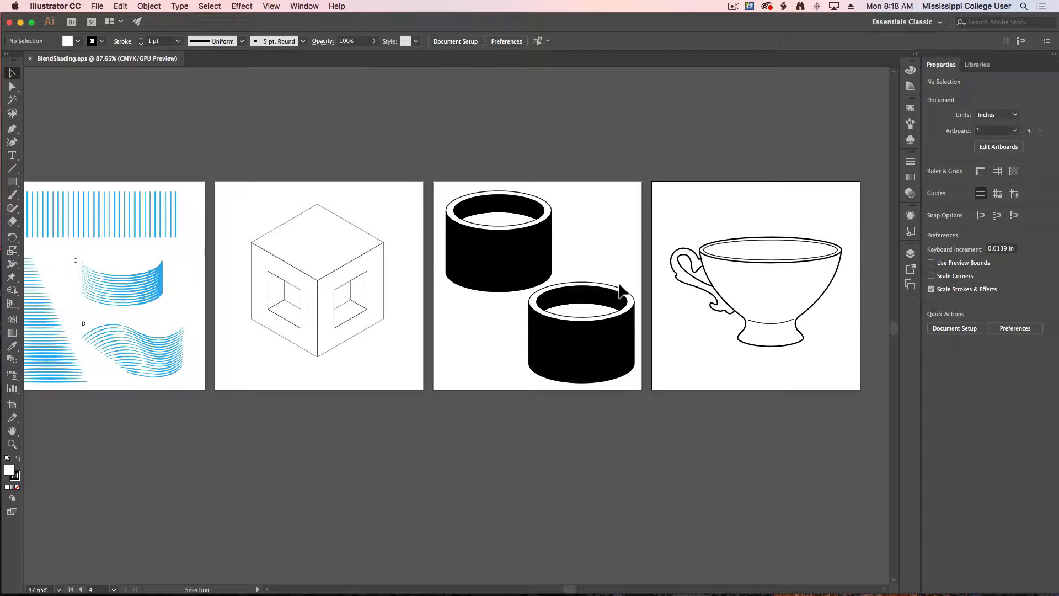
pyautogui.scroll(-1, 621, 286)
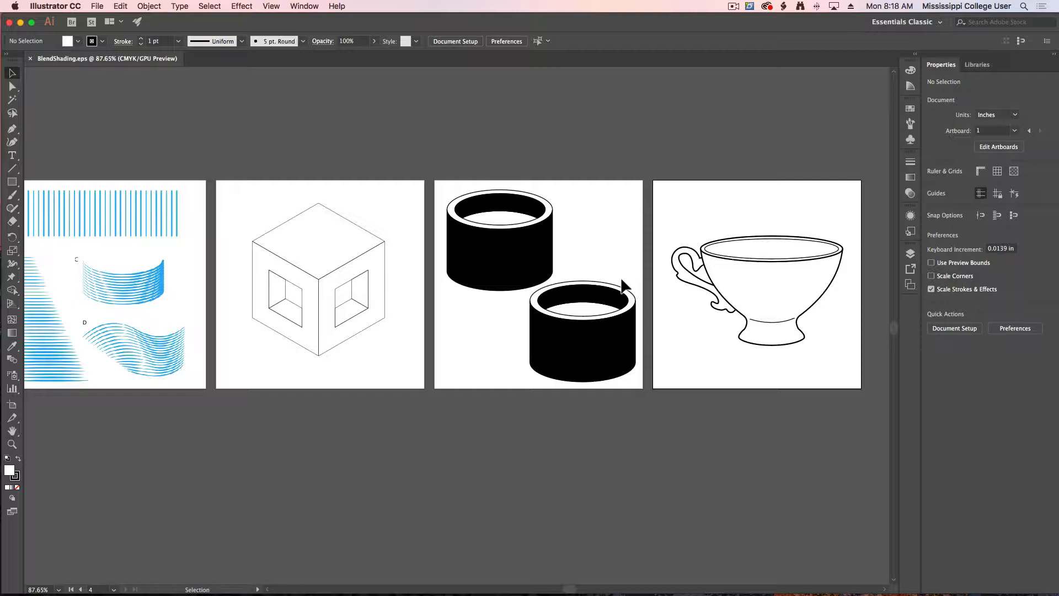
pyautogui.hscroll(-5, 621, 286)
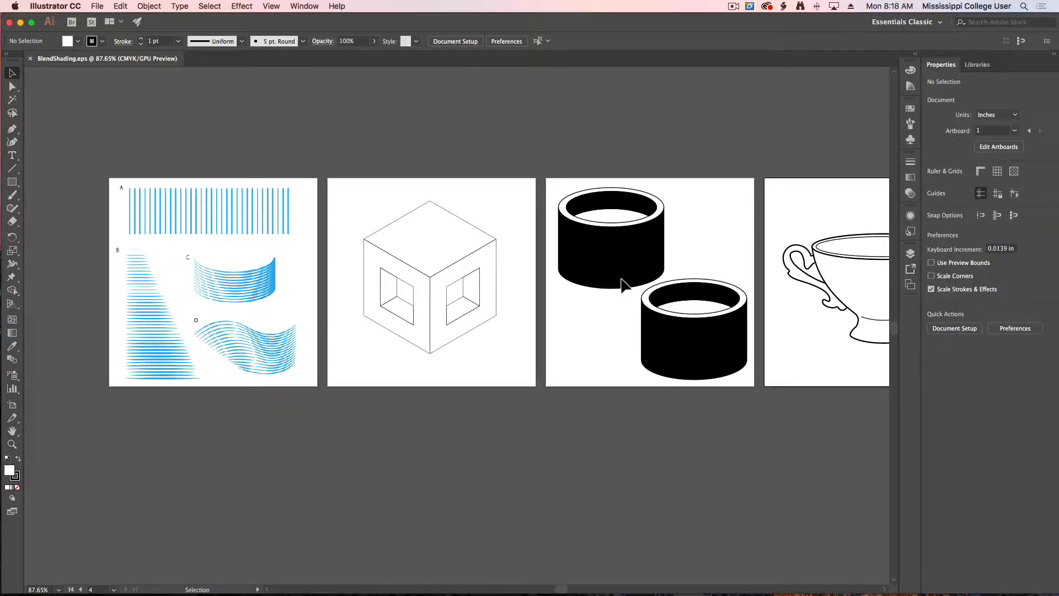
pyautogui.hscroll(-1, 624, 284)
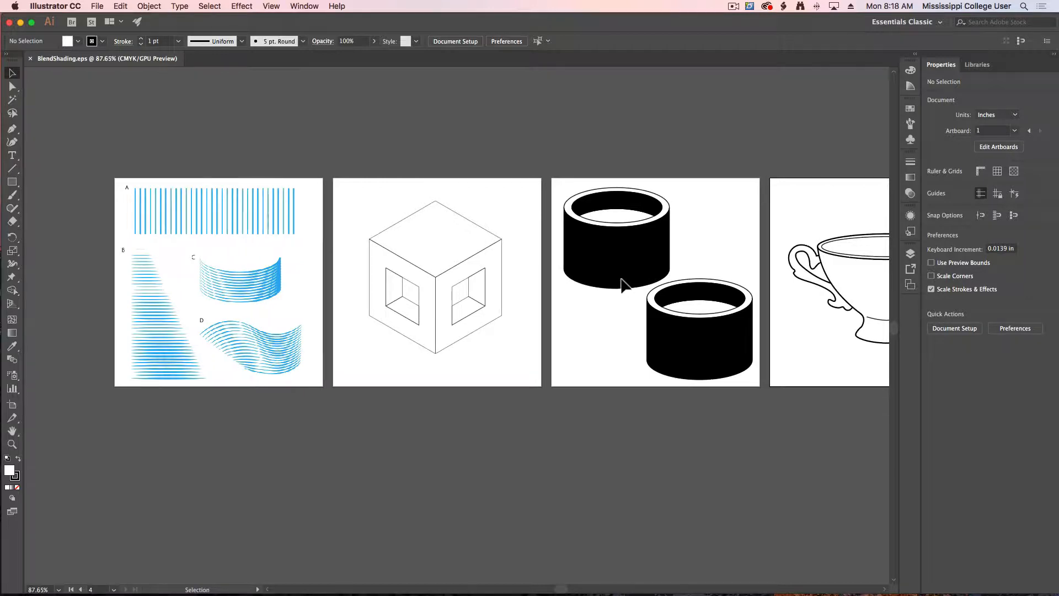
pyautogui.hscroll(-5, 622, 283)
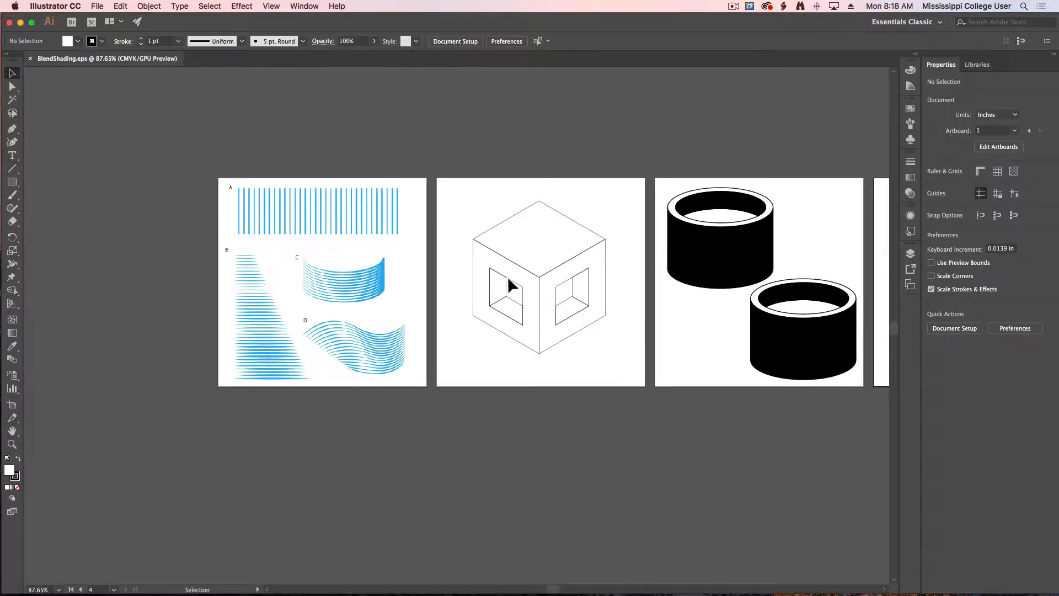
pyautogui.press('super+equal')
pyautogui.press('super+equal')
pyautogui.press('super+equal')
pyautogui.press('super+equal')
pyautogui.moveTo(346, 198); pyautogui.dragTo(706, 458)
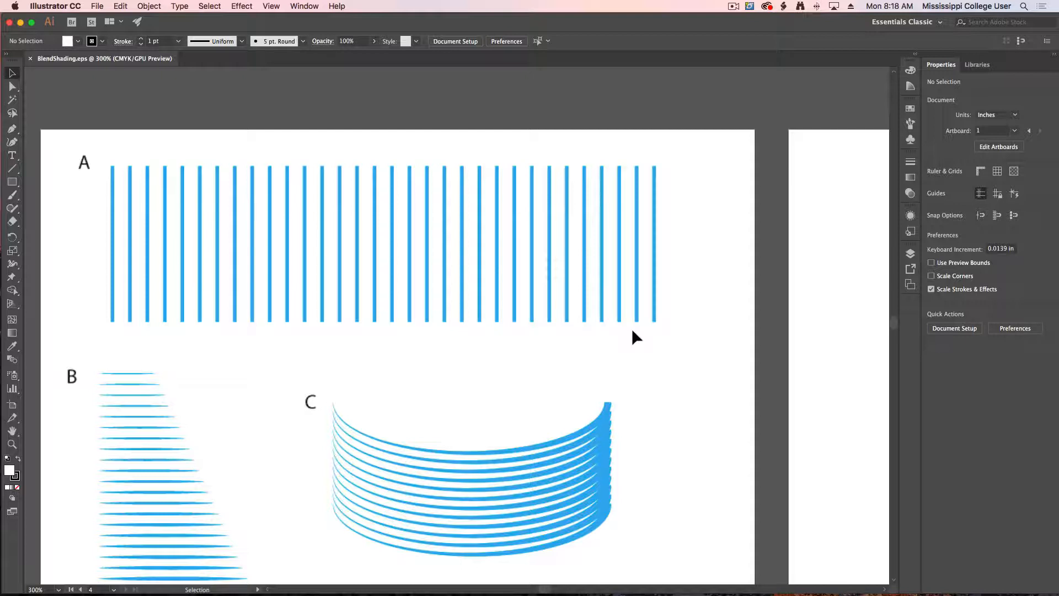
# Set up the Line Segment tool with no fill and a 3 pt red stroke
pyautogui.moveTo(632, 329); pyautogui.dragTo(620, 435)
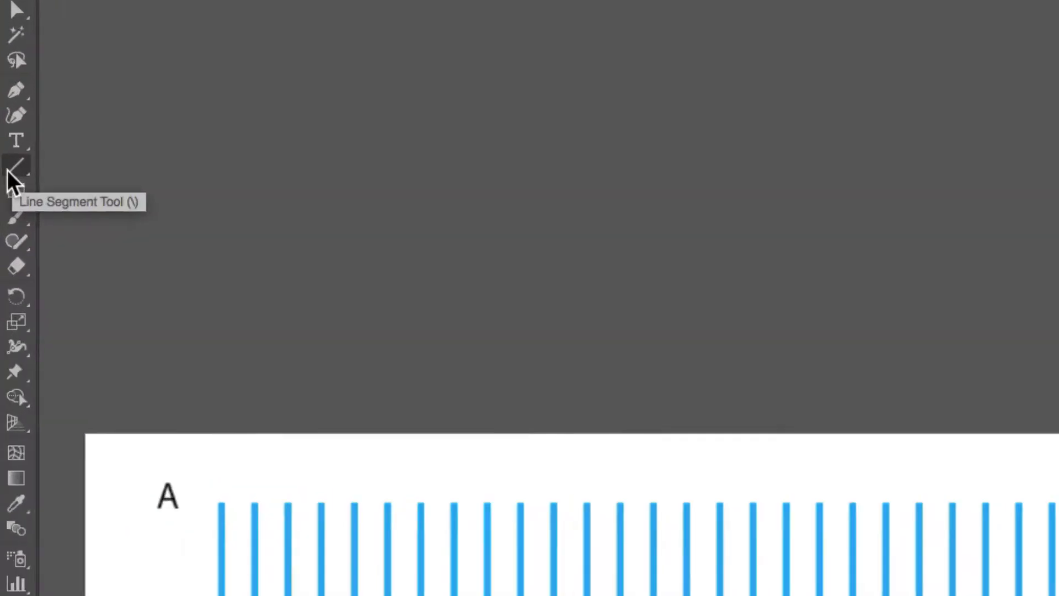
pyautogui.click(8, 172)
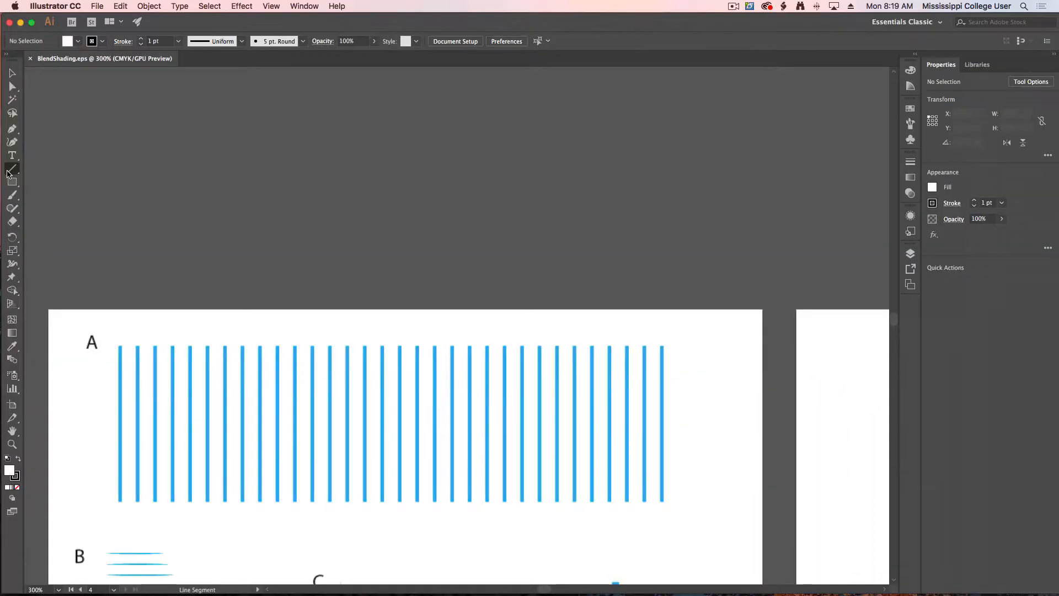
pyautogui.click(78, 41)
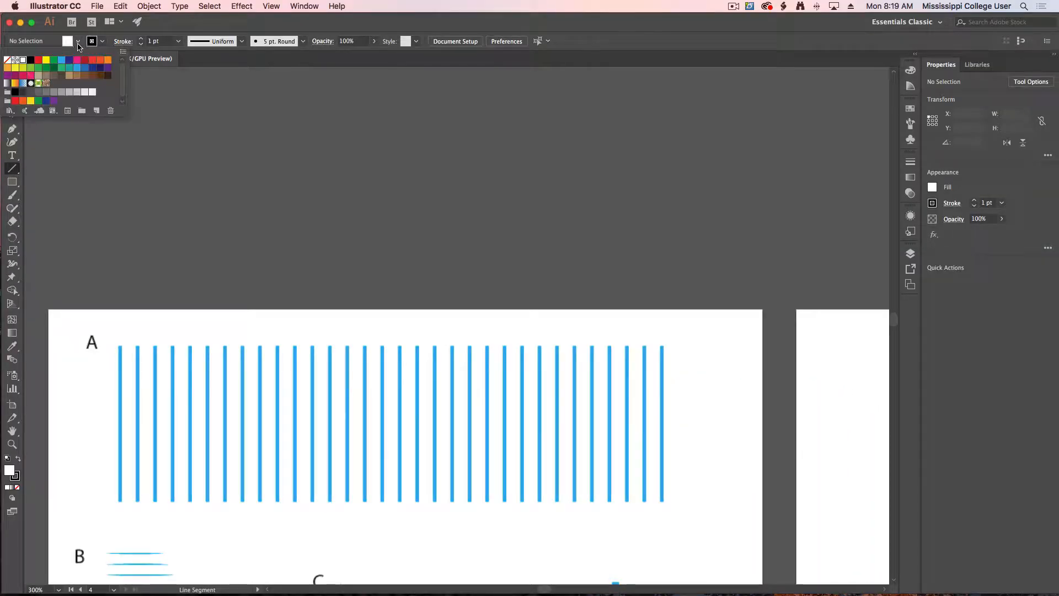
pyautogui.click(7, 60)
pyautogui.click(102, 40)
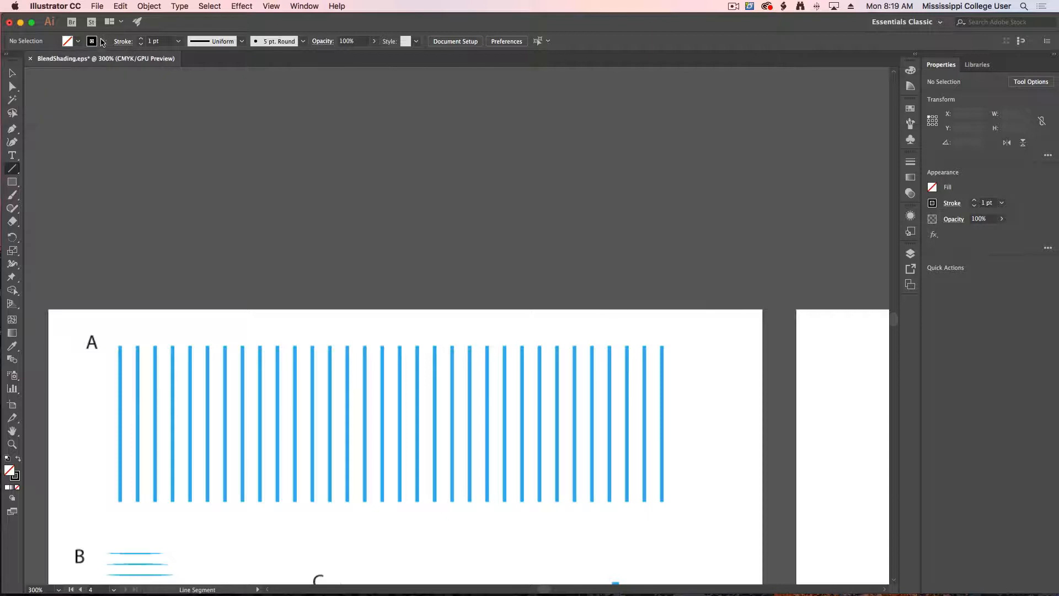
pyautogui.click(39, 60)
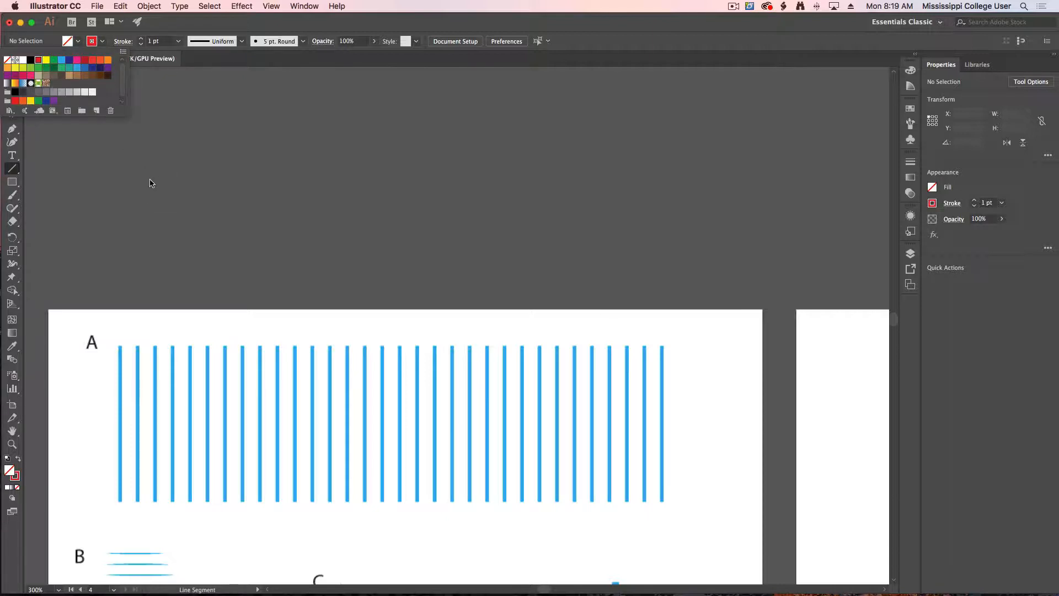
pyautogui.click(141, 44)
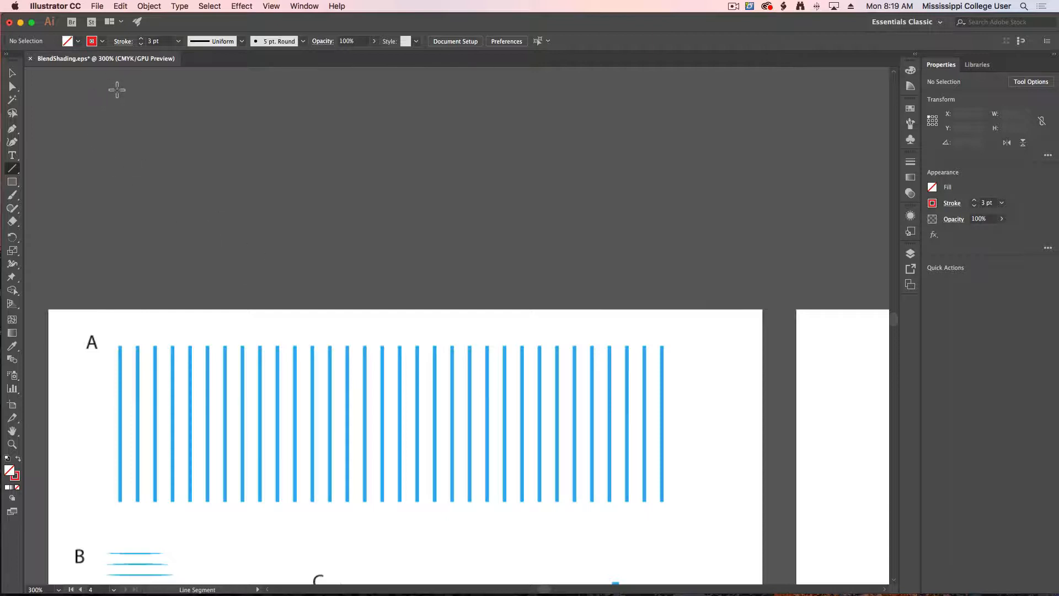
# Draw two vertical red lines about 1.5 in tall and about 4.6 in apart above example A, and blend them together
pyautogui.moveTo(109, 88); pyautogui.dragTo(105, 264)
pyautogui.keyDown('super'); pyautogui.click(284, 294); pyautogui.keyUp('super')
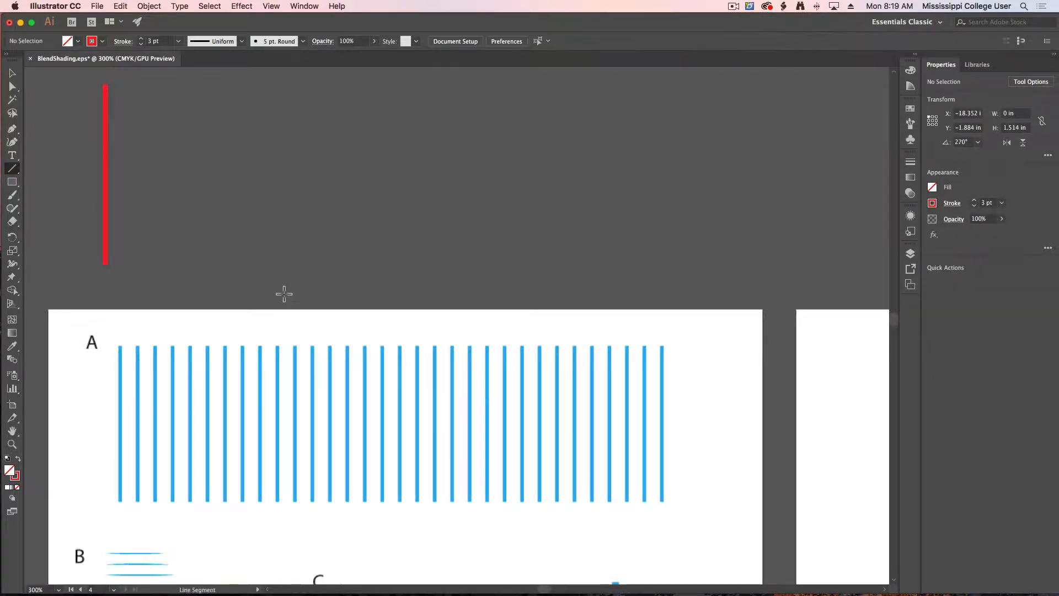
pyautogui.moveTo(659, 92); pyautogui.dragTo(663, 266)
pyautogui.keyDown('super'); pyautogui.click(664, 268); pyautogui.keyUp('super')
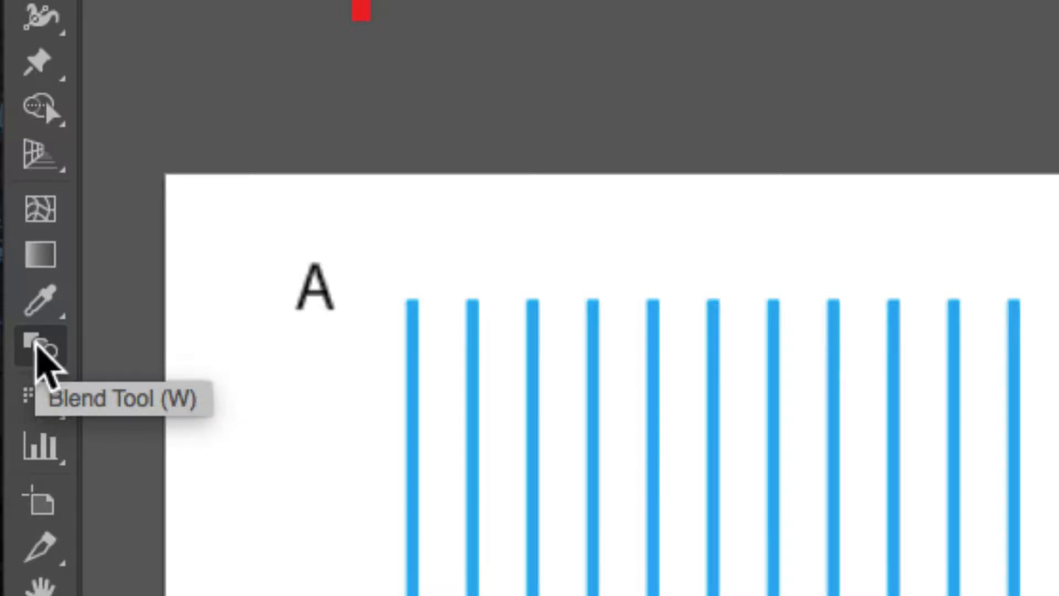
pyautogui.click(36, 345)
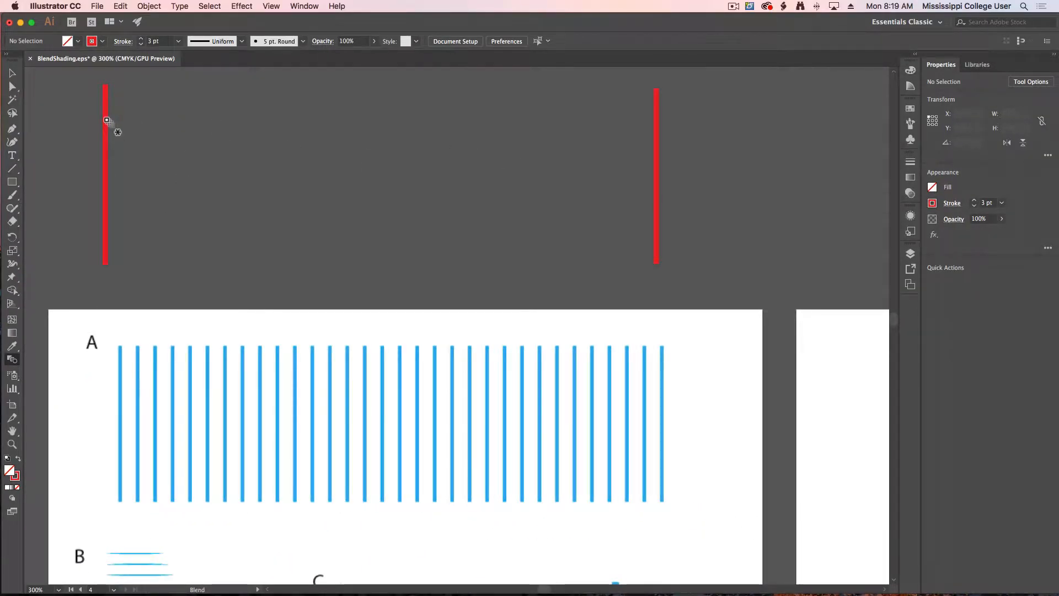
pyautogui.click(658, 128)
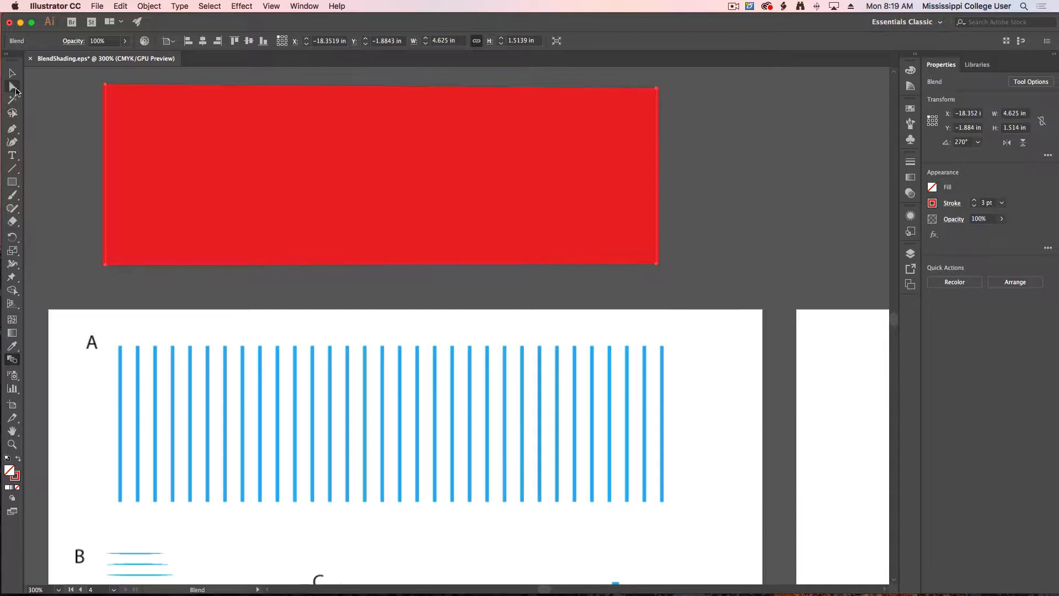
# Pull the top anchor point of the blend's right-hand line outward to slant that line
pyautogui.click(13, 87)
pyautogui.click(39, 101)
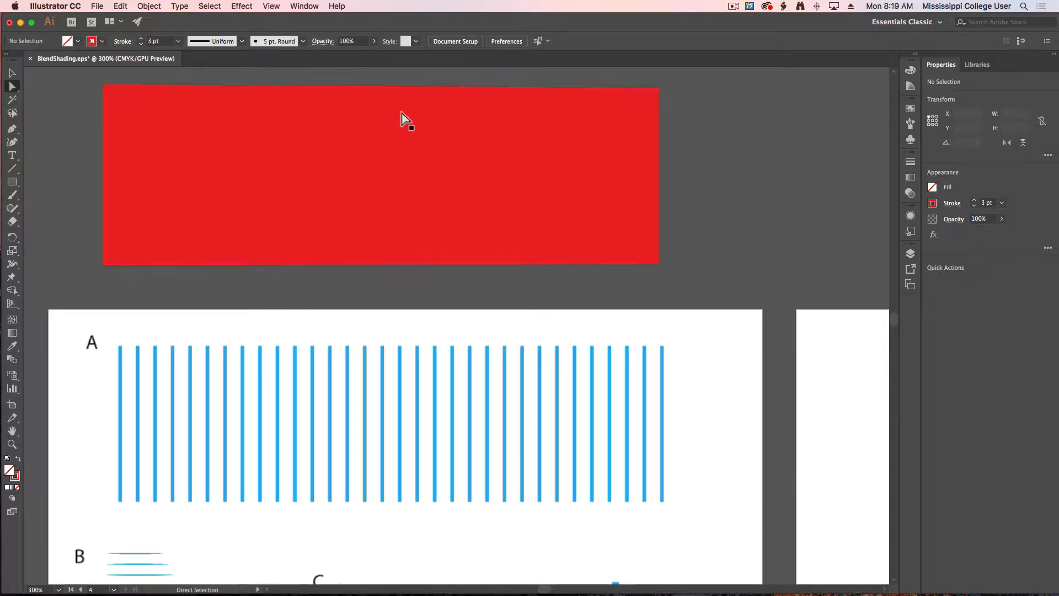
pyautogui.click(653, 93)
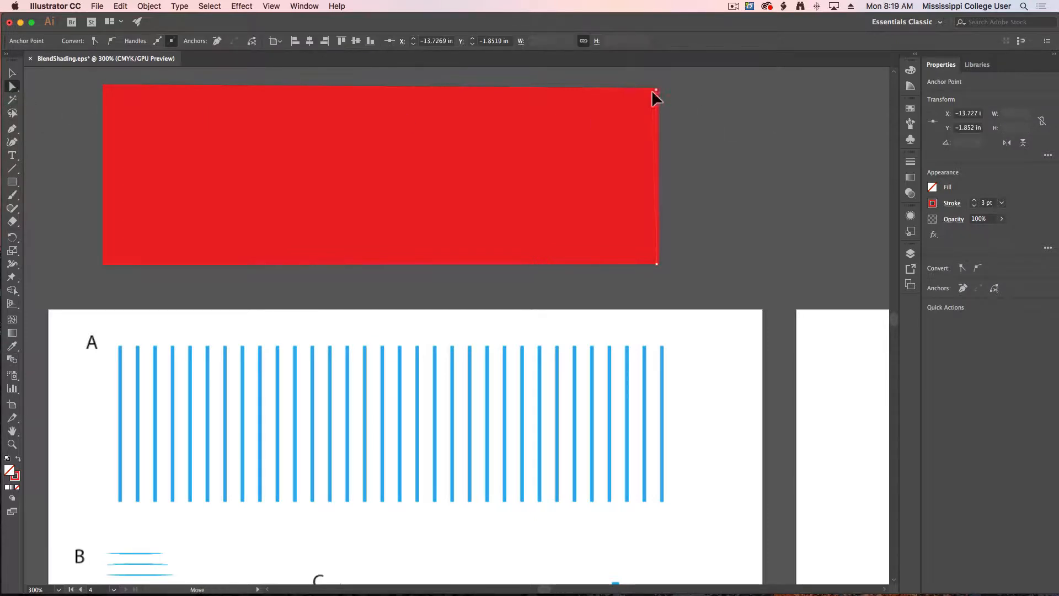
pyautogui.moveTo(529, 154); pyautogui.dragTo(723, 114)
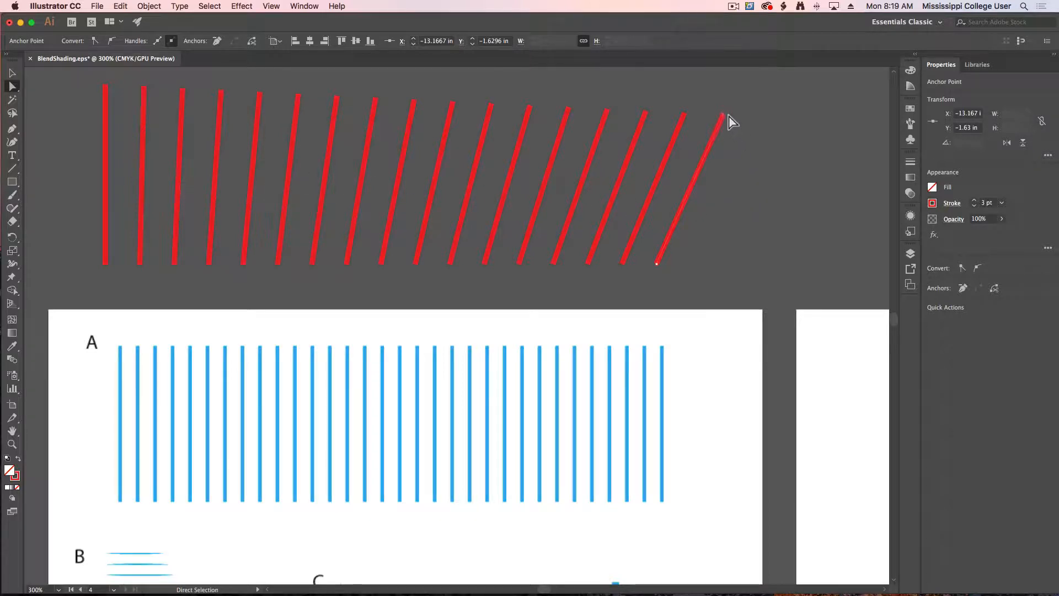
pyautogui.moveTo(720, 113); pyautogui.dragTo(714, 99)
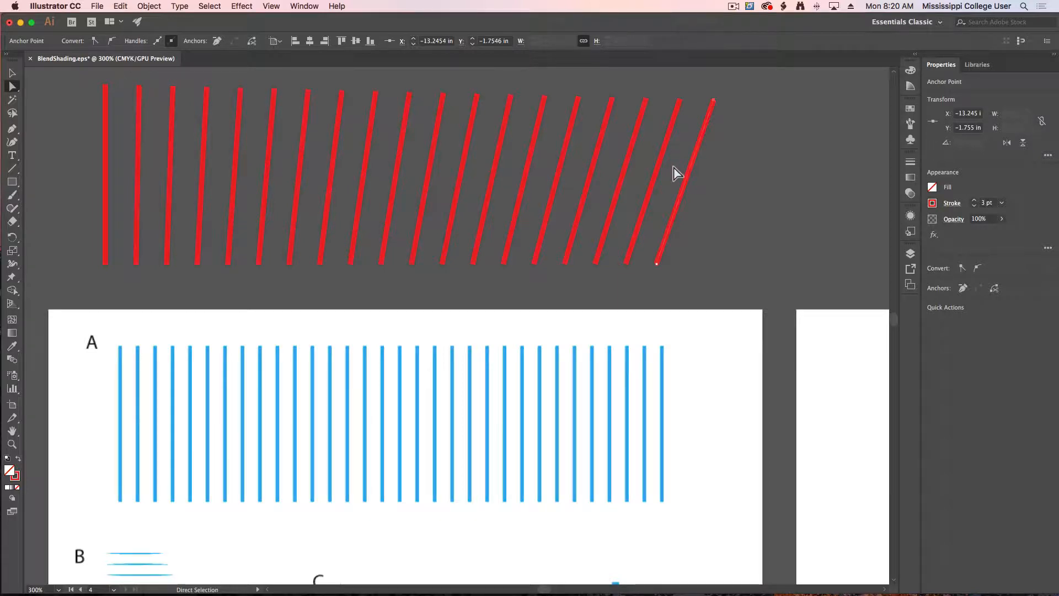
# Move the slanted line's top anchor point back above its lower end to make the line vertical
pyautogui.click(686, 107)
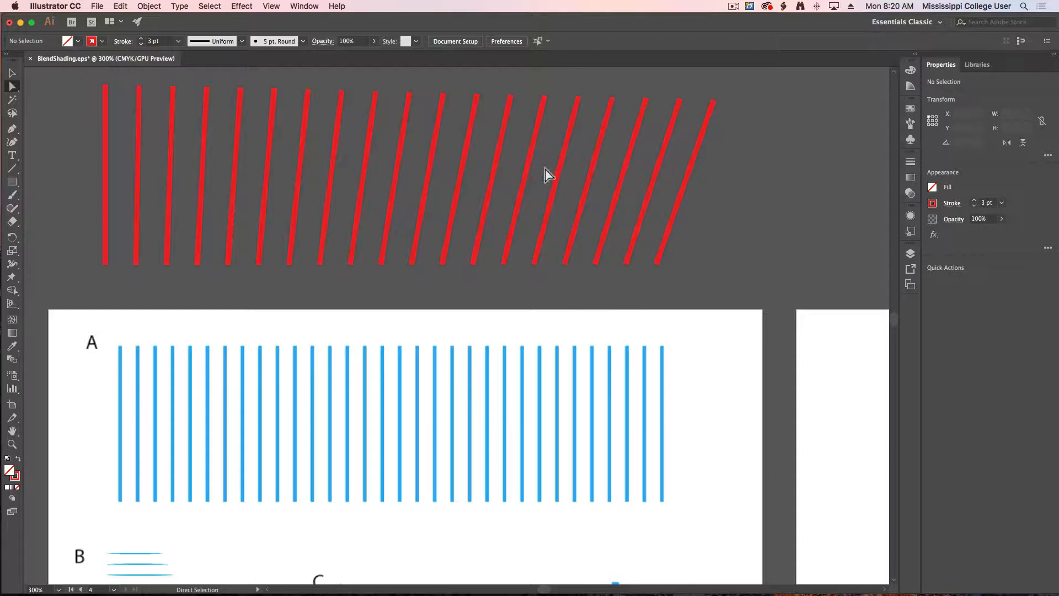
pyautogui.click(713, 100)
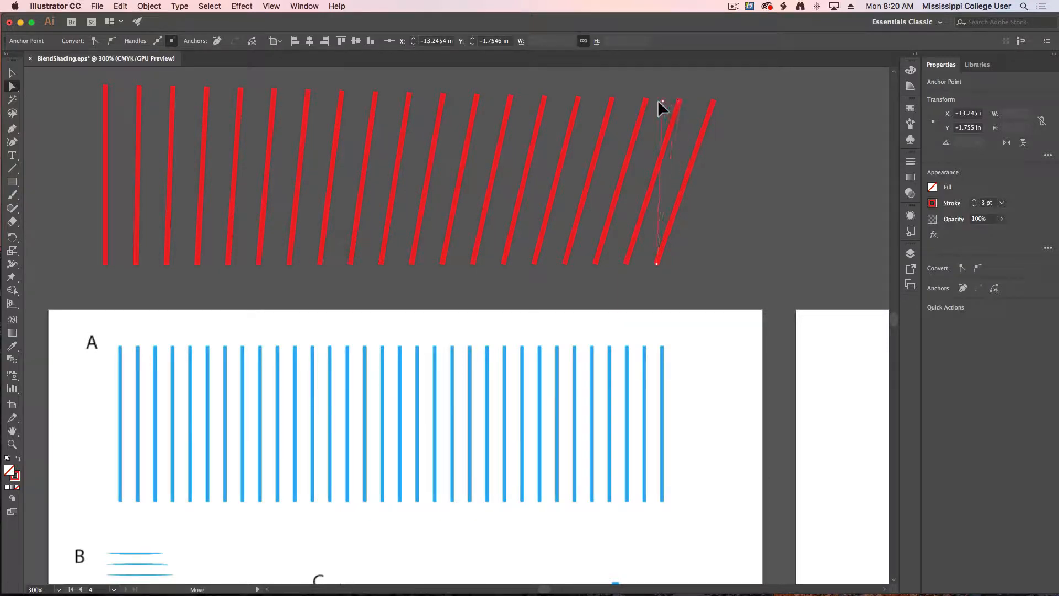
pyautogui.moveTo(657, 101); pyautogui.dragTo(658, 101)
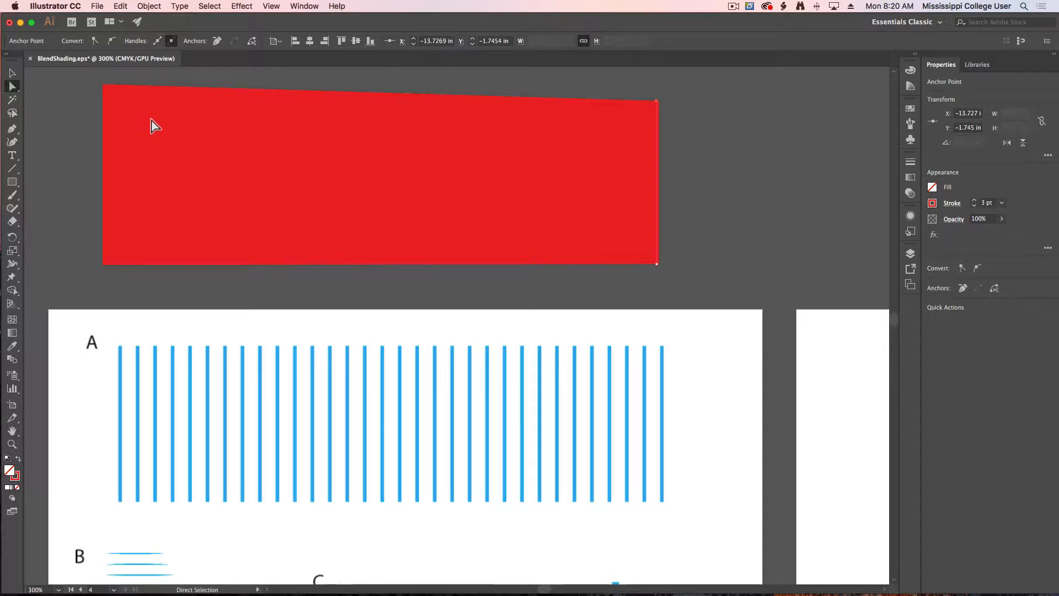
pyautogui.click(662, 103)
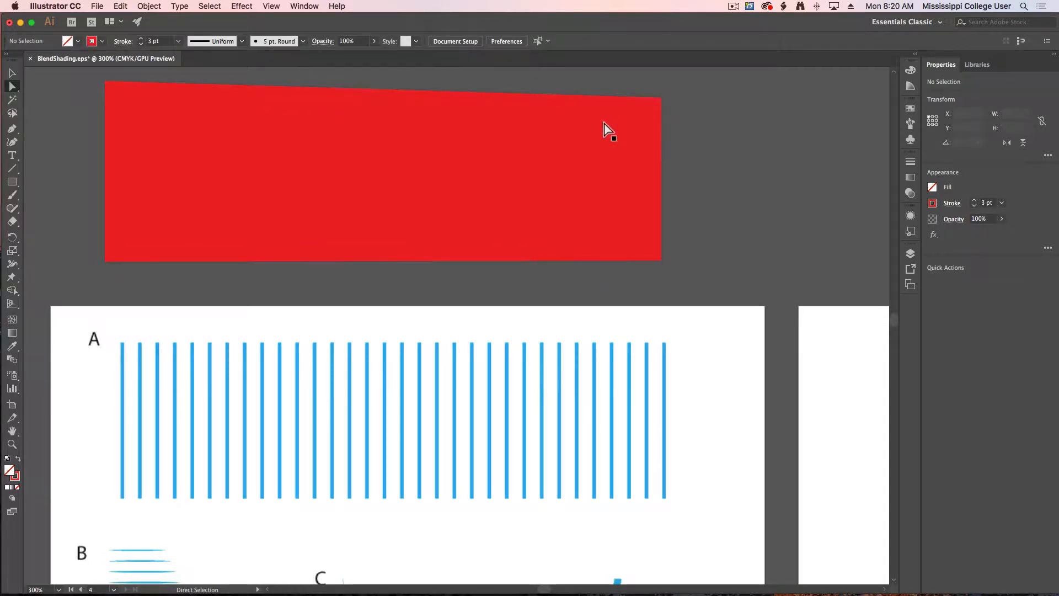
# Open the Blend Options for the red blend and turn on the preview
pyautogui.hscroll(-1, 608, 130)
pyautogui.click(18, 71)
pyautogui.click(129, 150)
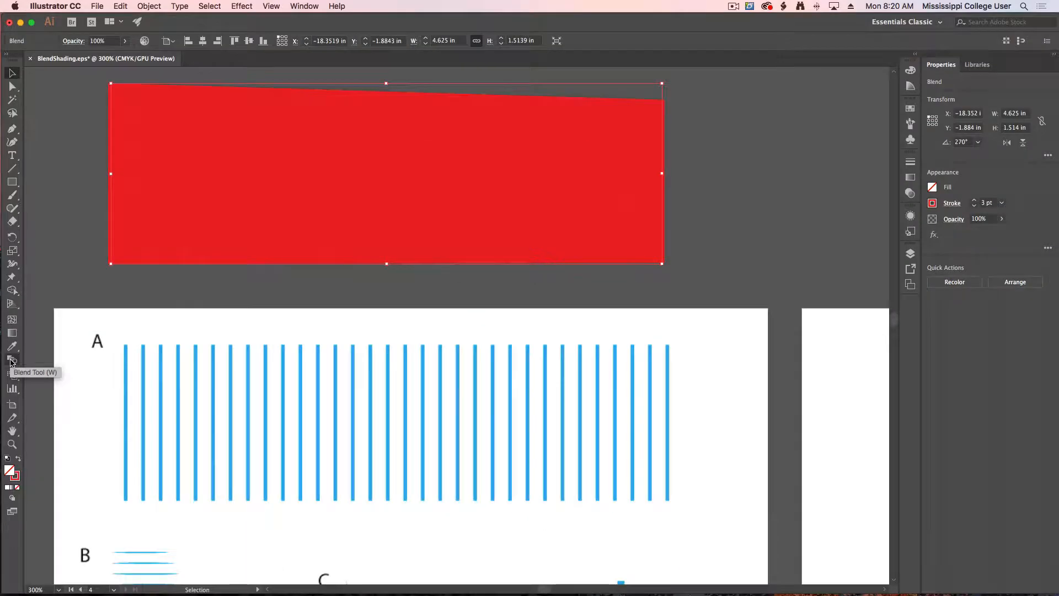
pyautogui.doubleClick(38, 291)
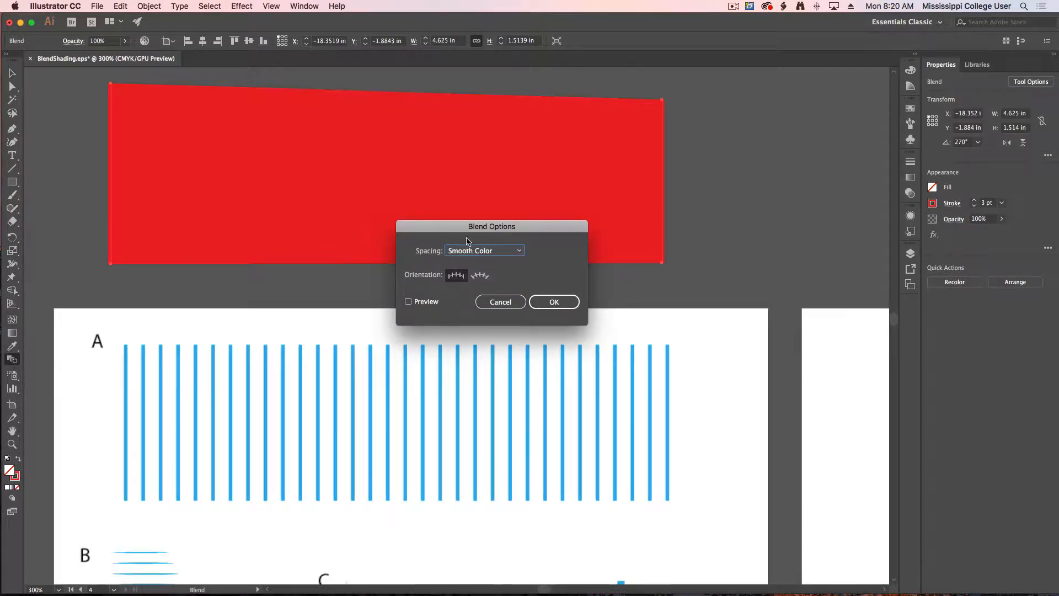
pyautogui.moveTo(469, 227); pyautogui.dragTo(373, 255)
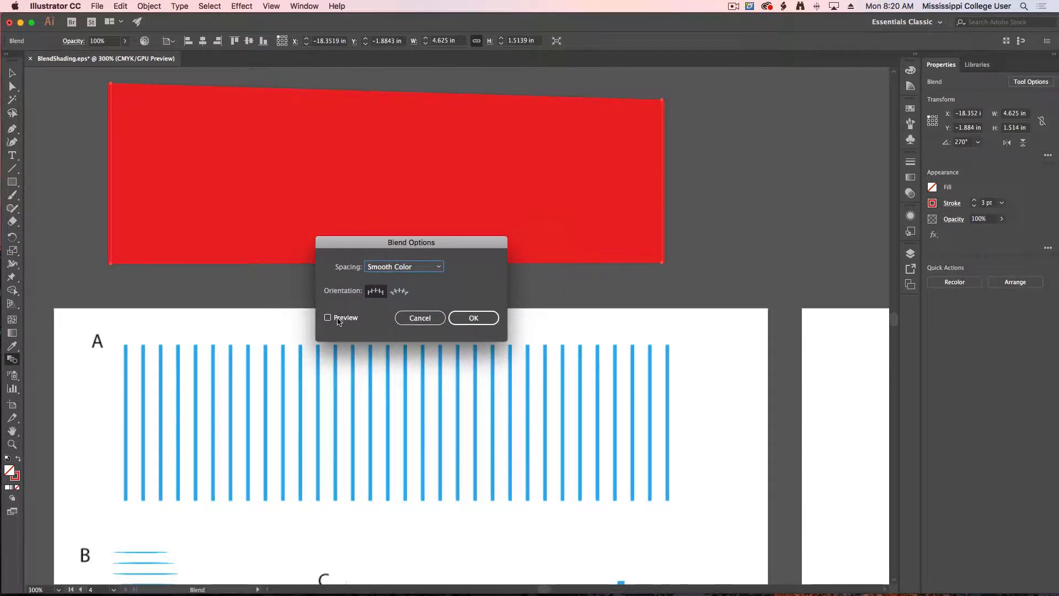
pyautogui.click(337, 319)
# Set the red blend's spacing to Specified Steps with 20 steps and apply it
pyautogui.click(421, 269)
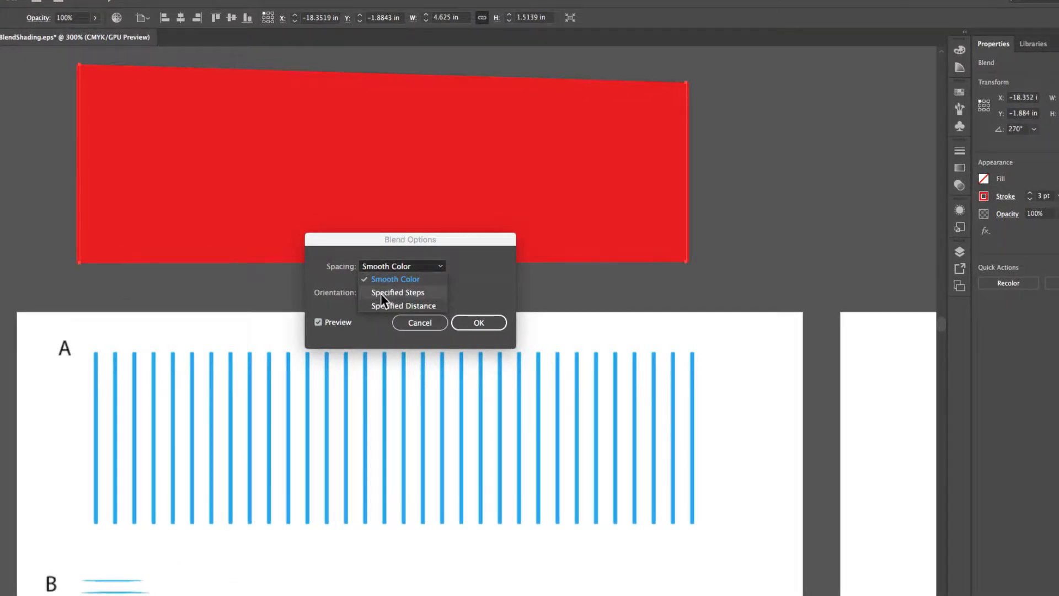
pyautogui.click(381, 294)
pyautogui.write('110')
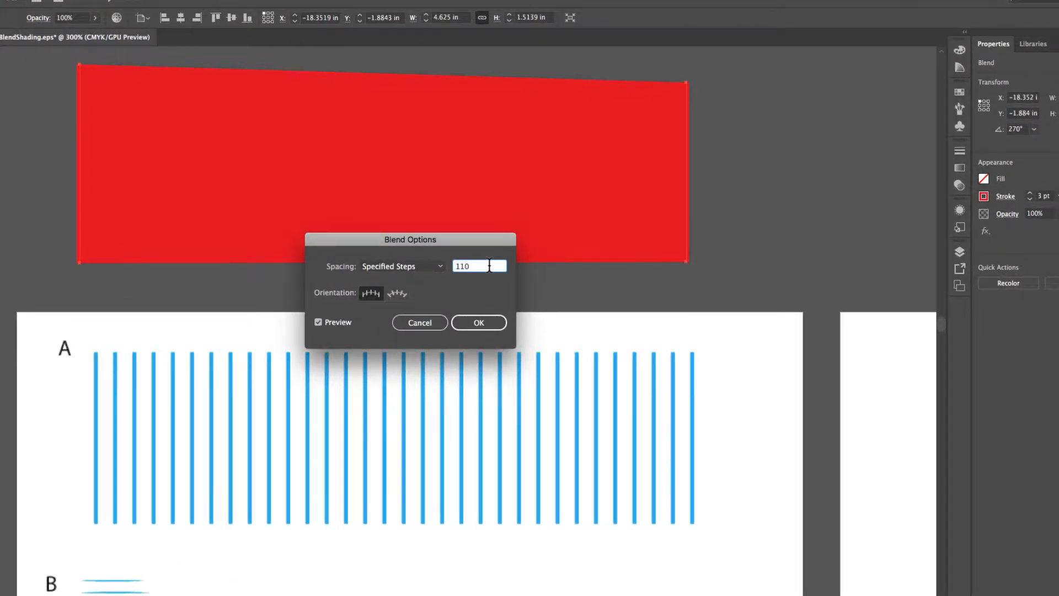
pyautogui.hotkey('shift', 'Down')
pyautogui.hotkey('shift', 'Down')
pyautogui.hotkey('shift', 'Down')
pyautogui.hotkey('shift', 'Down')
pyautogui.hotkey('shift', 'Down')
pyautogui.hotkey('shift', 'Down')
pyautogui.hotkey('shift', 'Down')
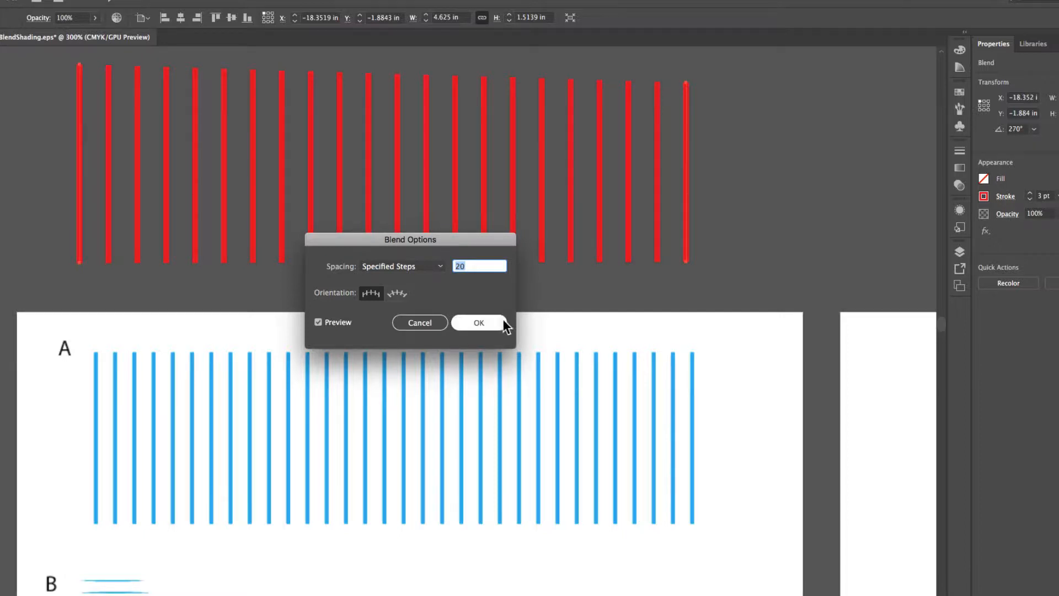
pyautogui.click(478, 323)
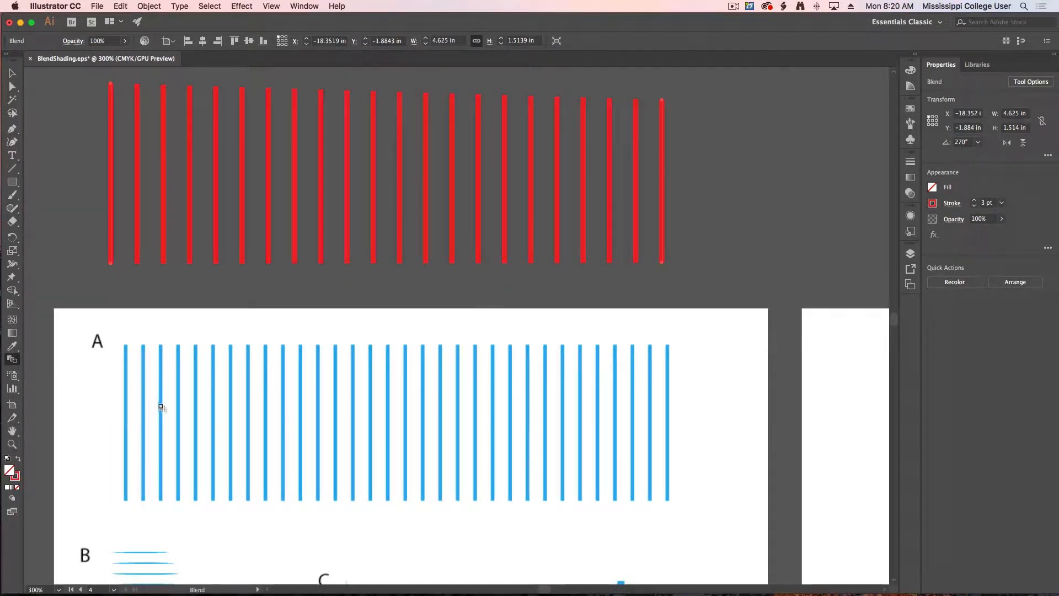
# Delete the red blend above example A
pyautogui.click(12, 72)
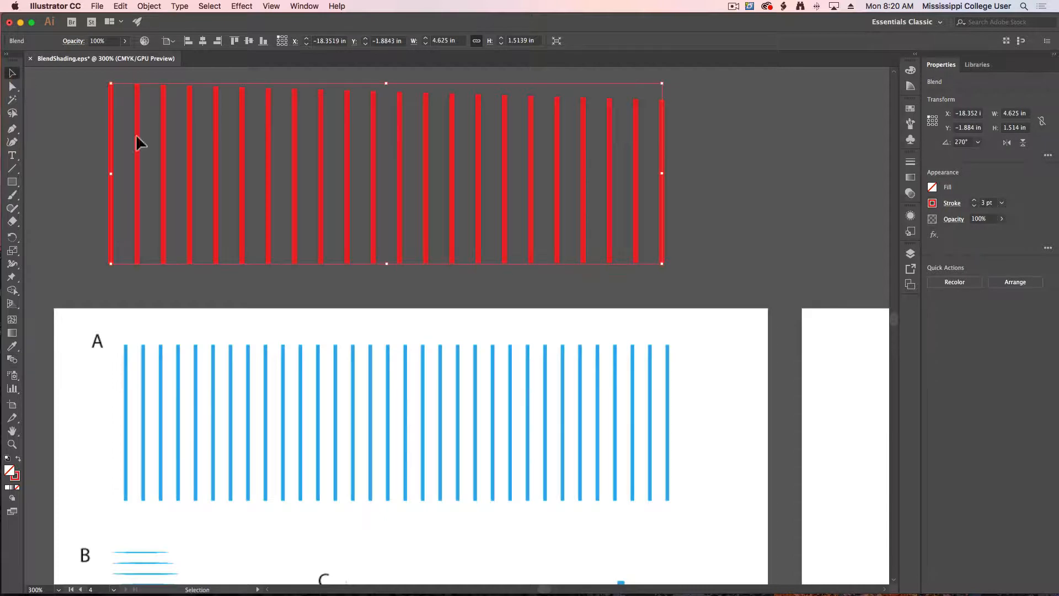
pyautogui.press('Delete')
# Draw red 2 pt vertical lines, each about 1.3 in tall, over the first and last lines of example A
pyautogui.scroll(-4, 578, 194)
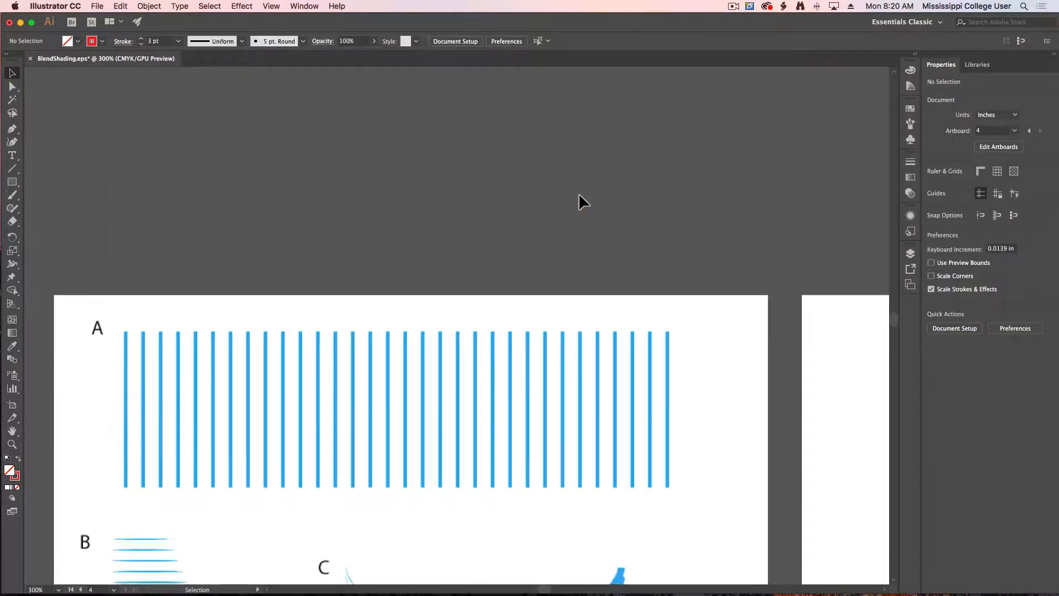
pyautogui.click(12, 169)
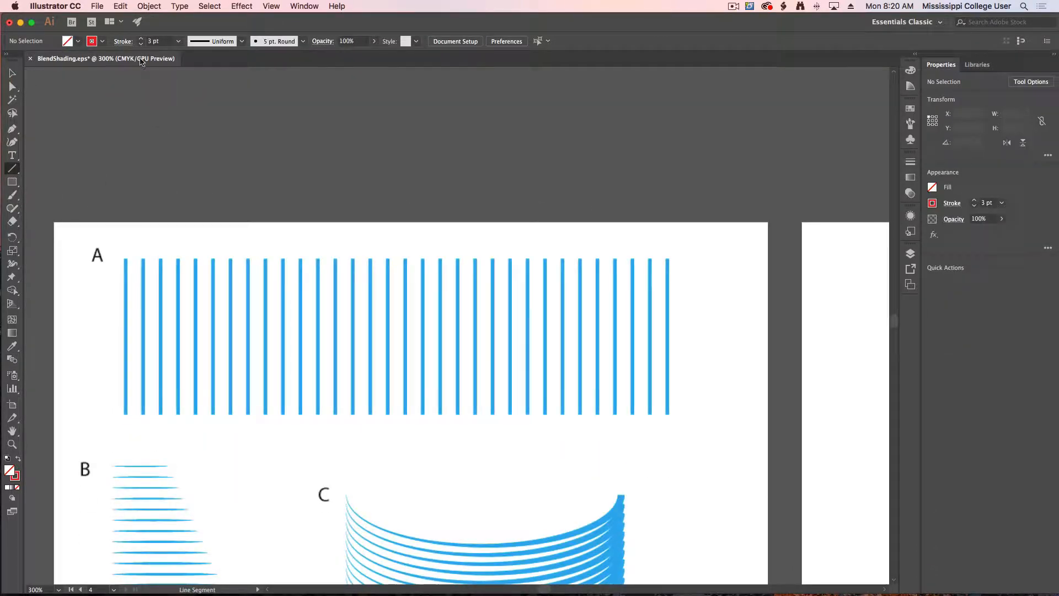
pyautogui.moveTo(125, 258); pyautogui.dragTo(134, 317)
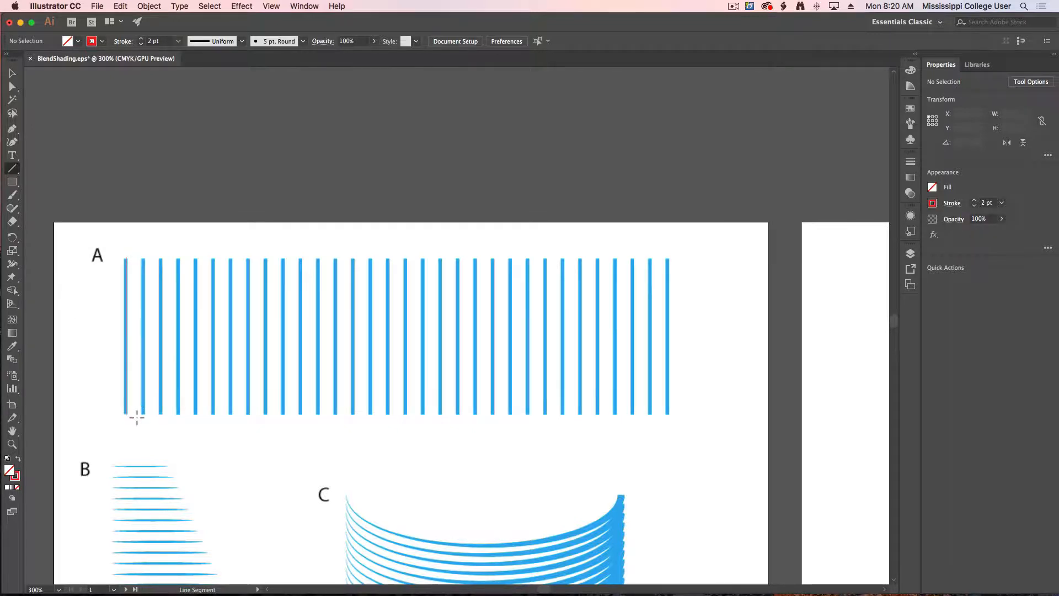
pyautogui.moveTo(137, 417); pyautogui.dragTo(137, 417)
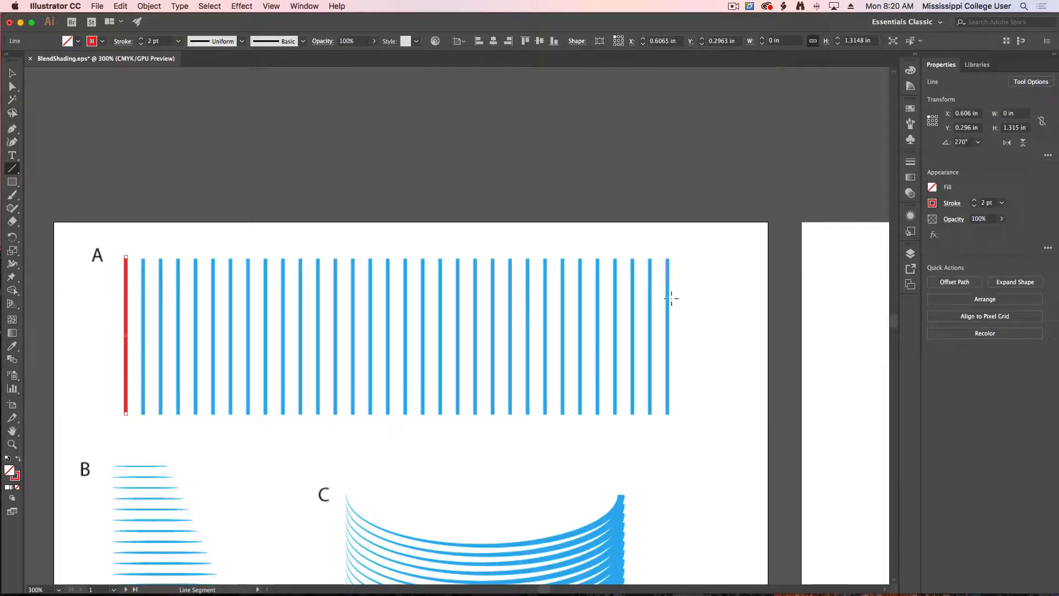
pyautogui.moveTo(672, 298); pyautogui.dragTo(674, 419)
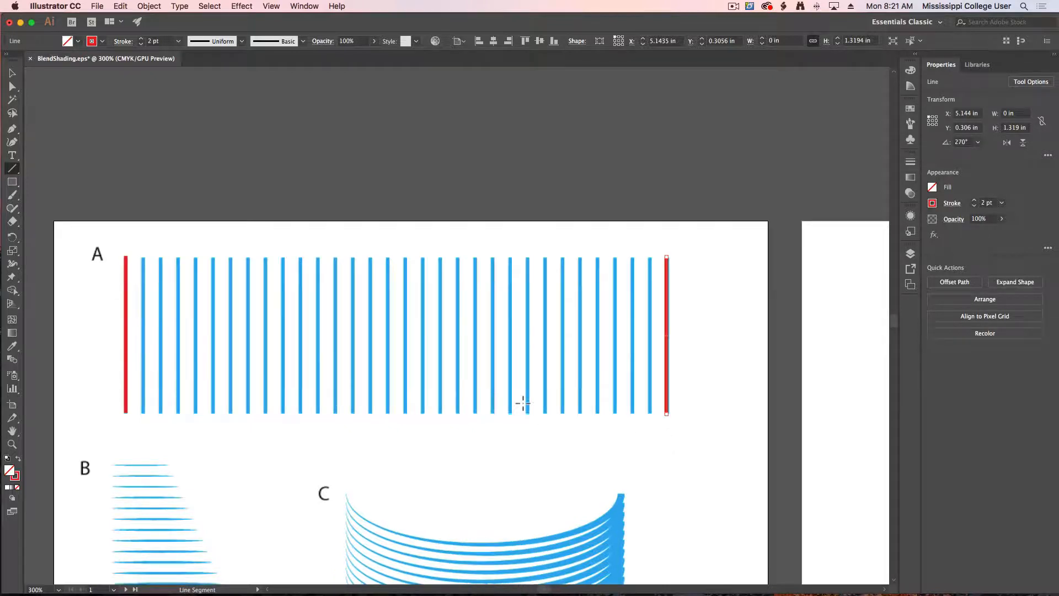
# Blend the two red vertical lines at the ends of example A
pyautogui.scroll(-2, 522, 403)
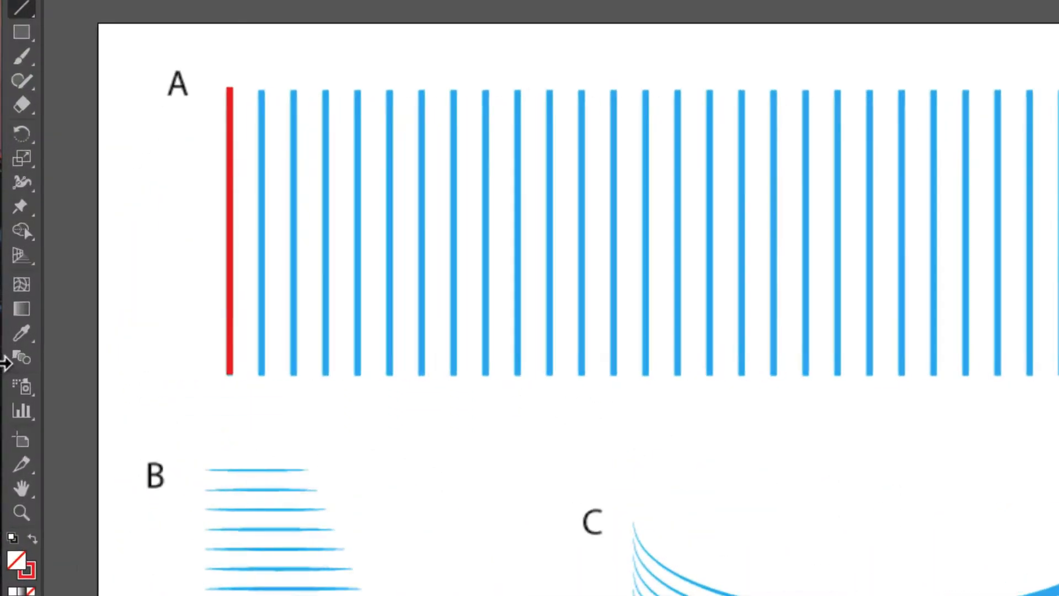
pyautogui.click(11, 359)
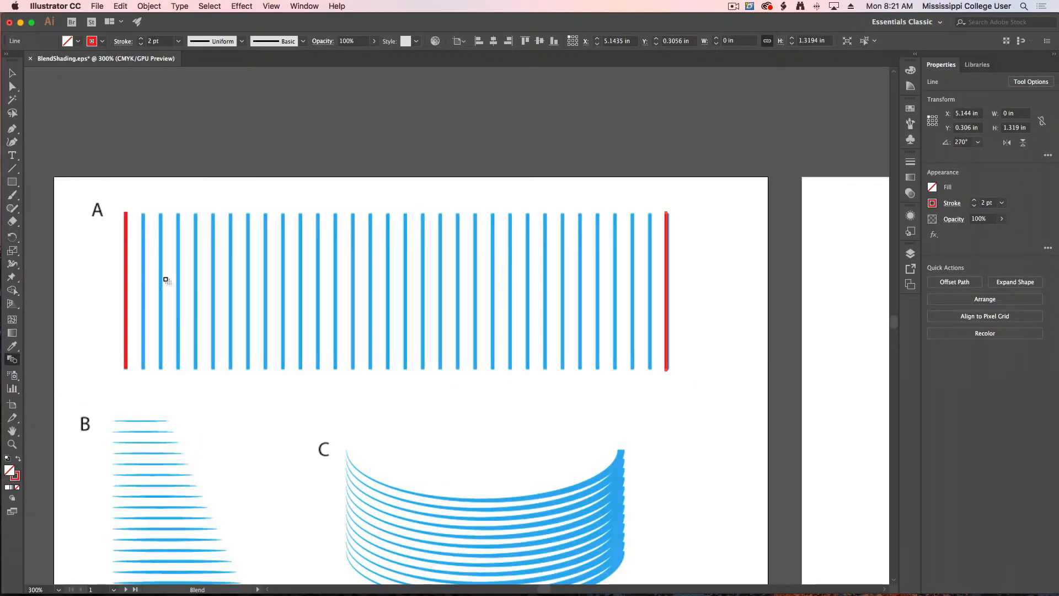
pyautogui.click(668, 257)
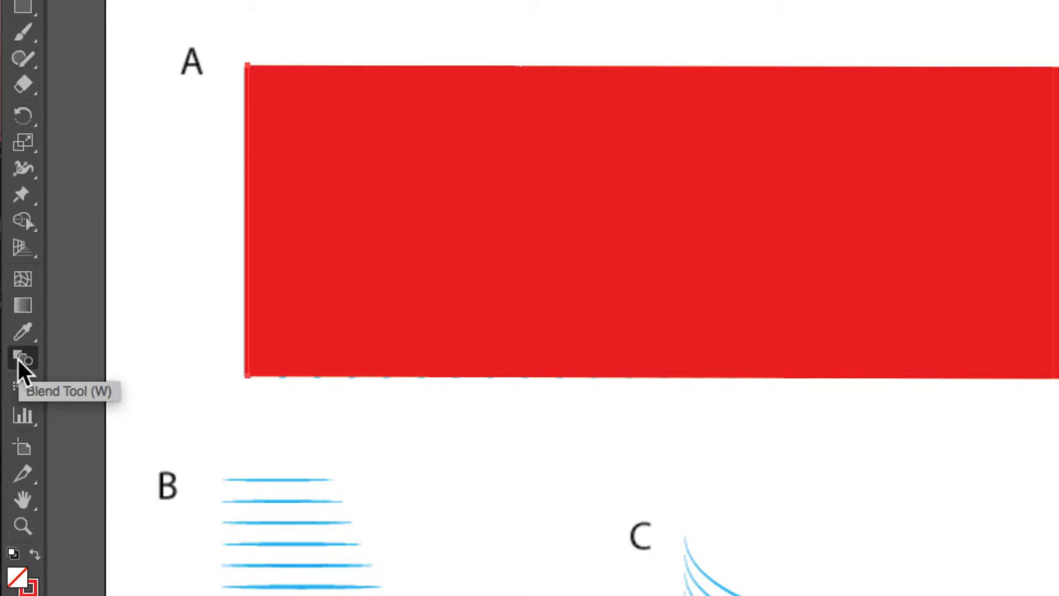
# Open the Blend Options for example A's red blend, turn on the preview and switch the spacing to Specified Steps
pyautogui.doubleClick(21, 359)
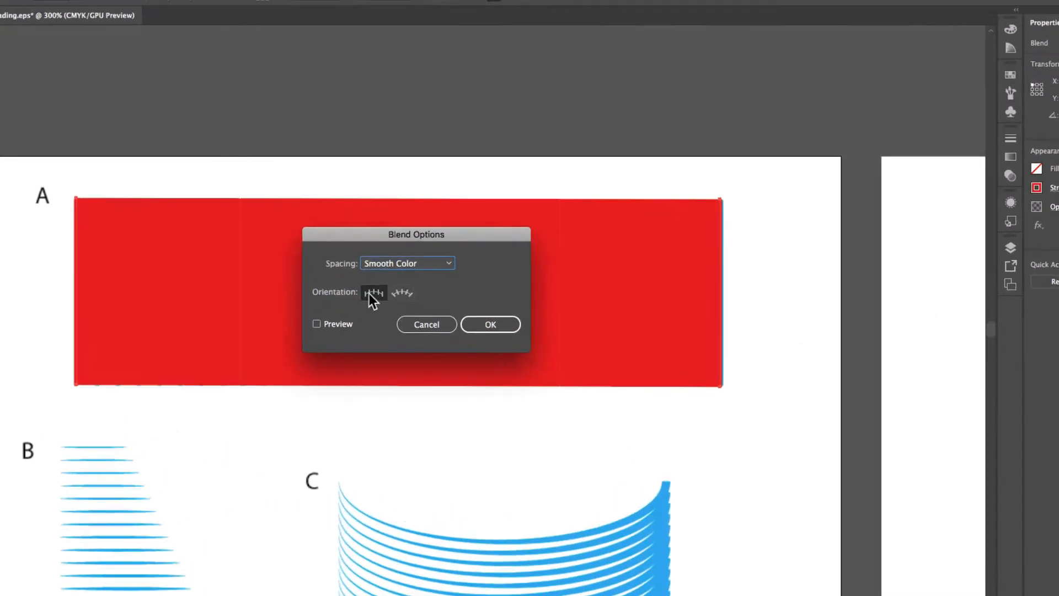
pyautogui.click(329, 317)
pyautogui.click(412, 266)
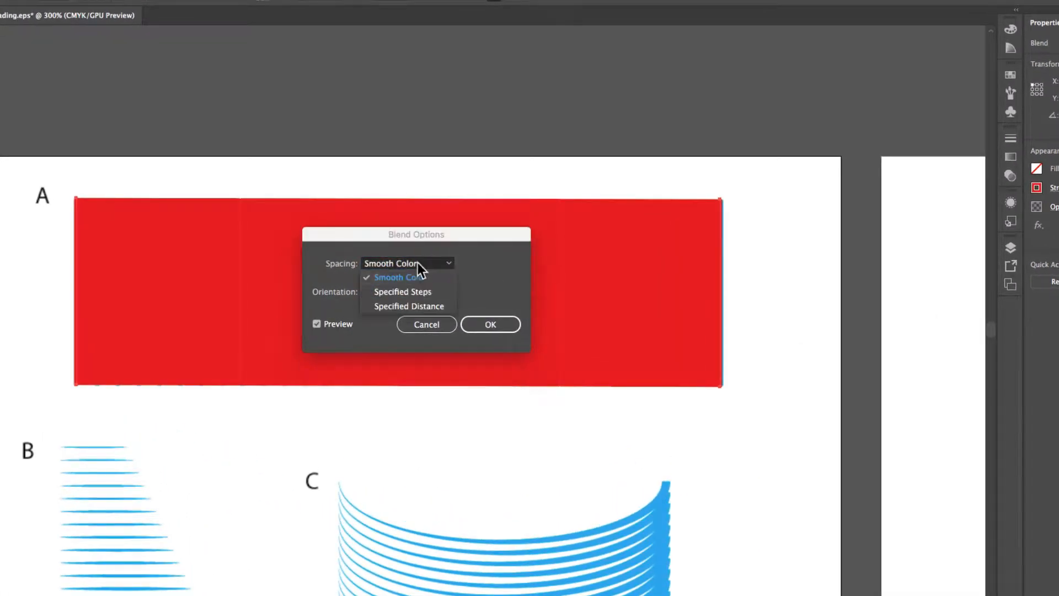
pyautogui.click(419, 292)
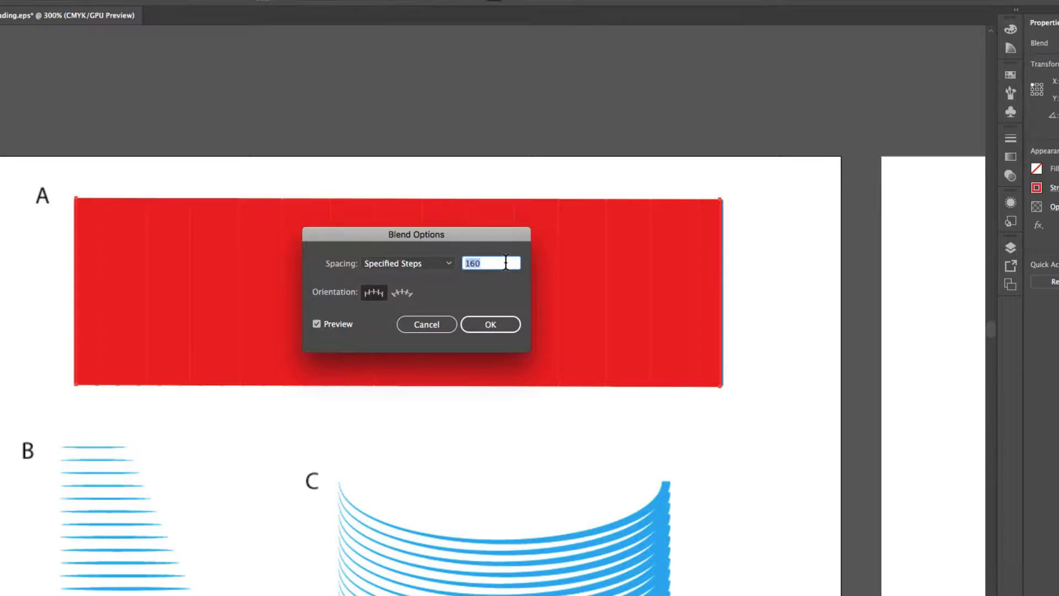
# Set the blend to 30 specified steps and apply the options
pyautogui.hotkey('shift', 'Down')
pyautogui.hotkey('shift', 'Down')
pyautogui.hotkey('shift', 'Down')
pyautogui.hotkey('shift', 'Down')
pyautogui.hotkey('shift', 'Down')
pyautogui.hotkey('shift', 'Down')
pyautogui.hotkey('shift', 'Down')
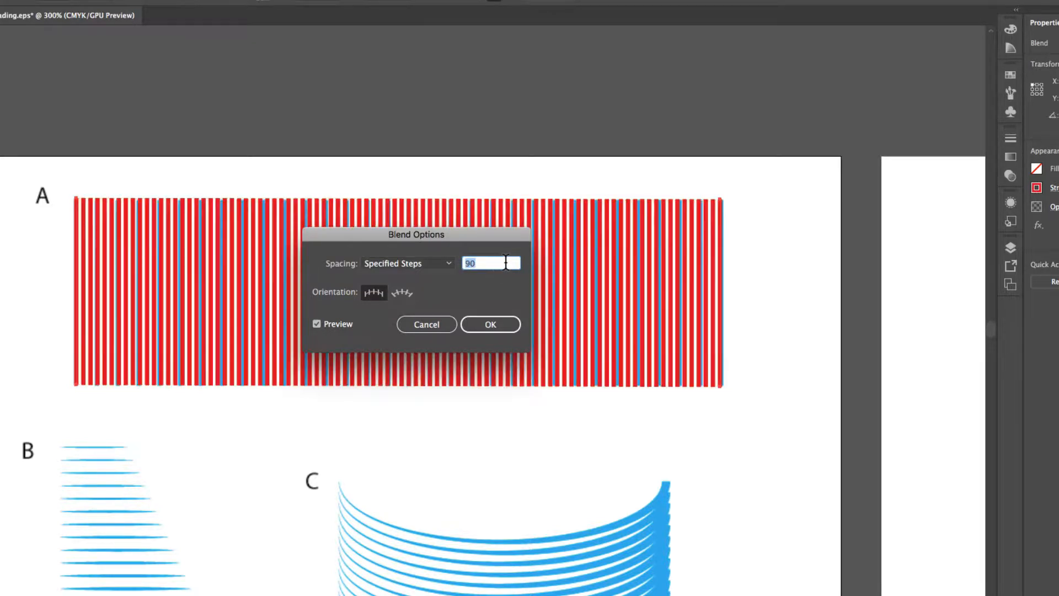
pyautogui.hotkey('shift', 'Down')
pyautogui.hotkey('shift', 'Down')
pyautogui.hotkey('shift', 'Down')
pyautogui.hotkey('shift', 'Down')
pyautogui.press('Down')
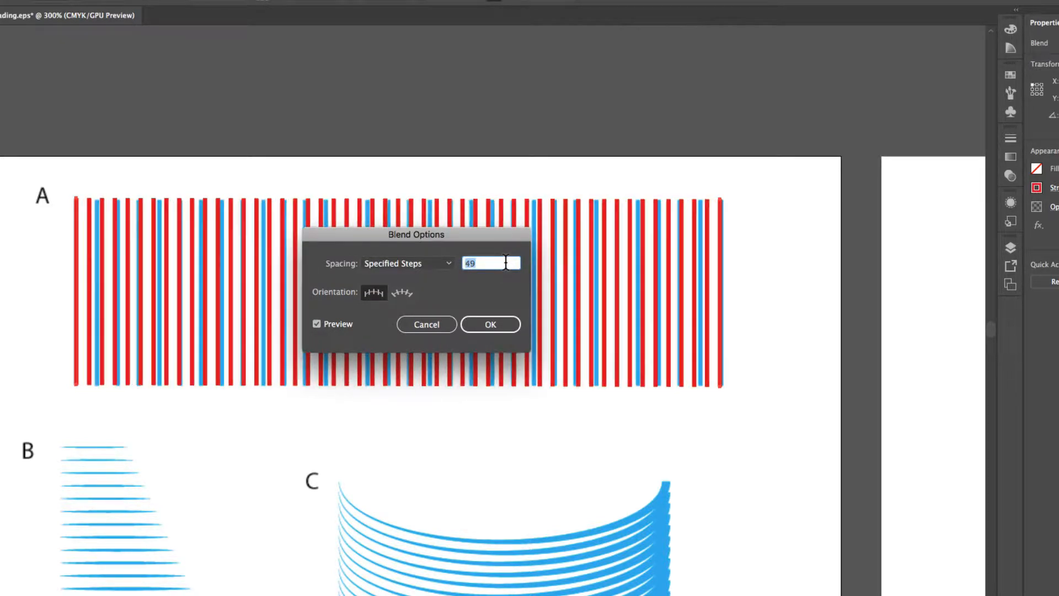
pyautogui.press('Down')
pyautogui.press('Down')
pyautogui.press('Down')
pyautogui.press('Down')
pyautogui.press('Down')
pyautogui.press('Down')
pyautogui.press('Down')
pyautogui.press('Down')
pyautogui.press('Down')
pyautogui.press('Down')
pyautogui.press('Down')
pyautogui.press('Down')
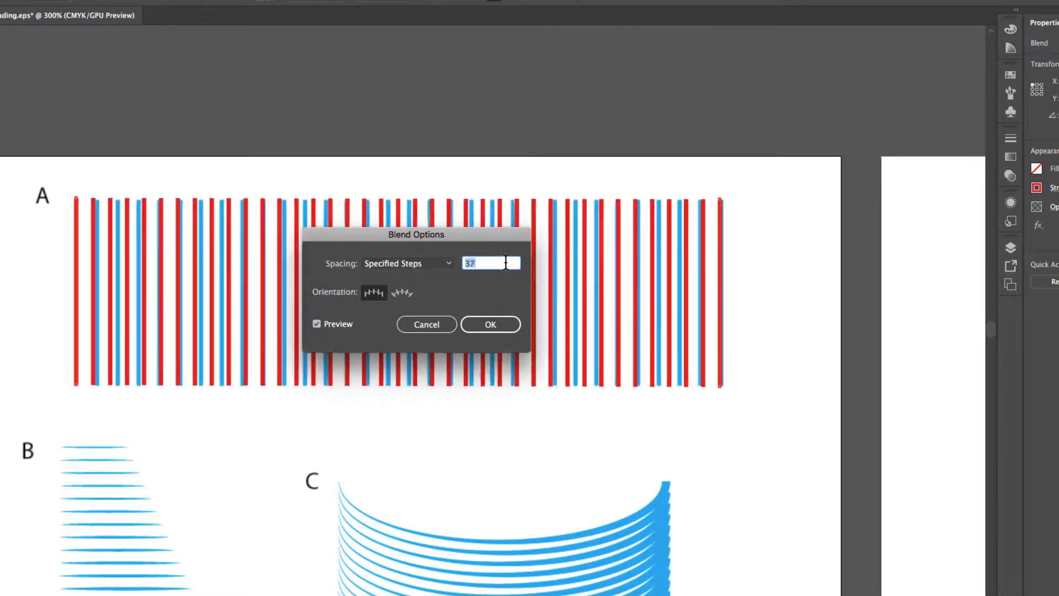
pyautogui.press('Down')
pyautogui.press('Down')
pyautogui.press('Down')
pyautogui.press('Down')
pyautogui.press('Down')
pyautogui.press('Down')
pyautogui.press('Down')
pyautogui.press('Down')
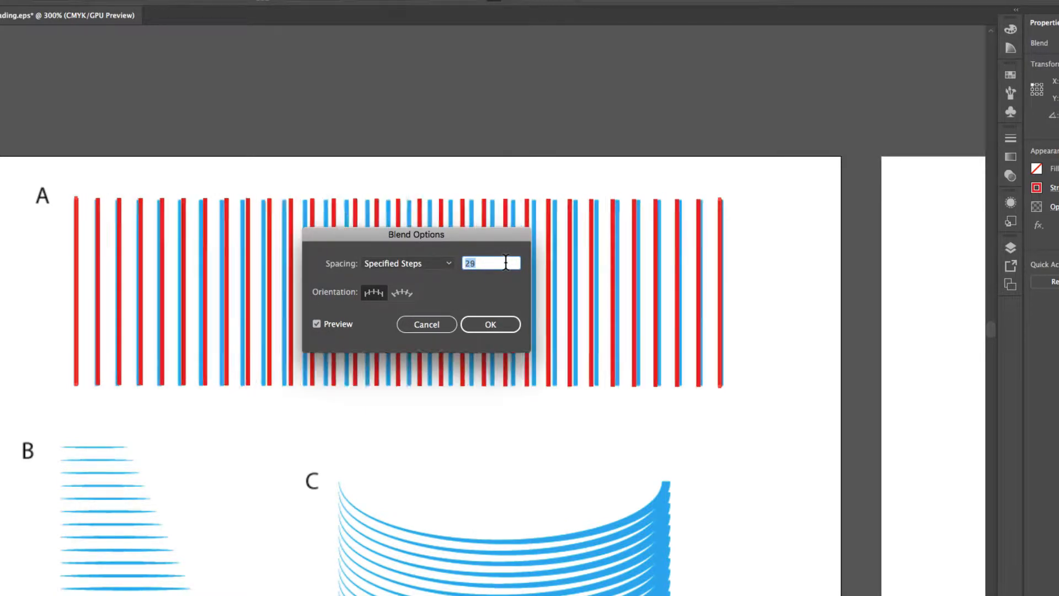
pyautogui.press('Up')
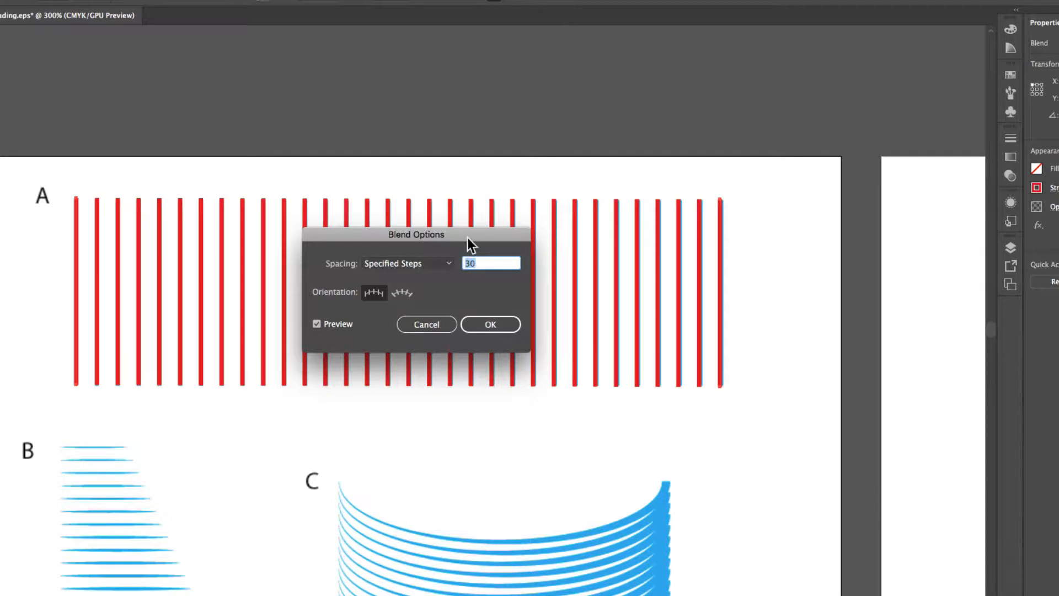
pyautogui.moveTo(468, 238); pyautogui.dragTo(468, 409)
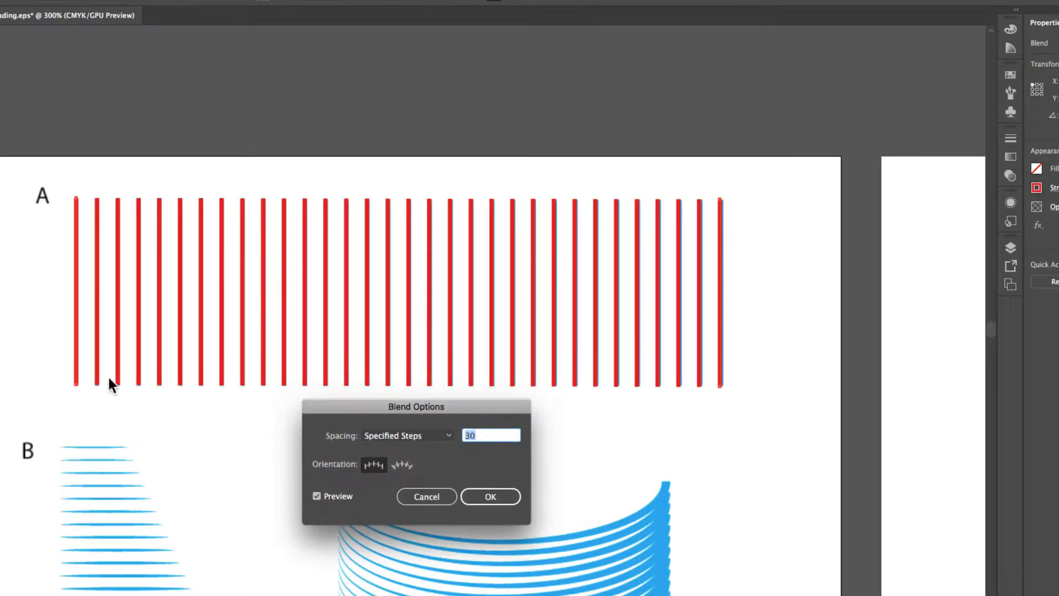
pyautogui.click(516, 491)
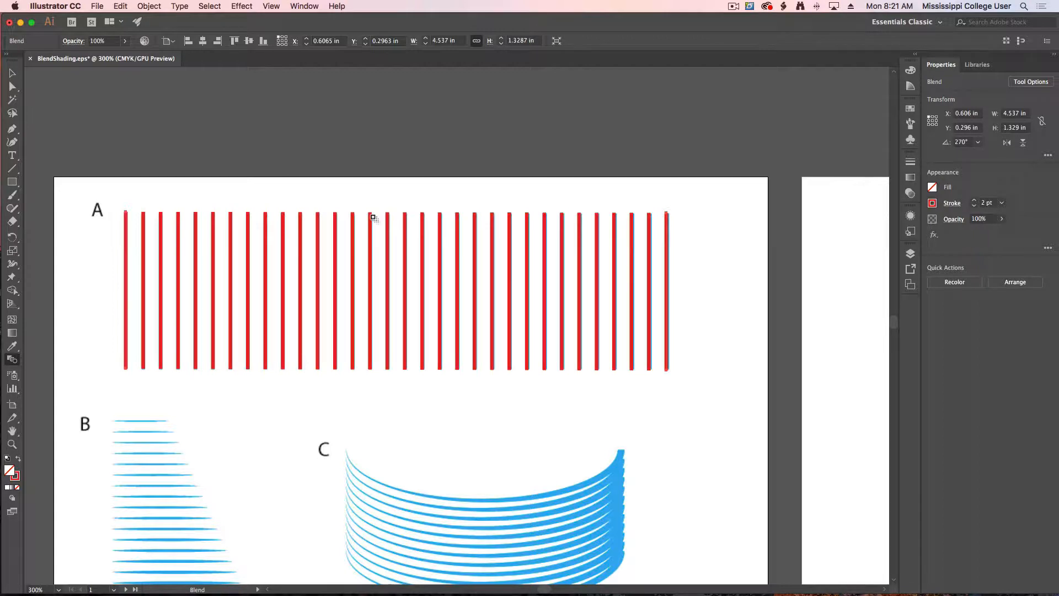
# Above the artboard, draw one vertical line from top to bottom and another farther right from bottom to top, and deselect
pyautogui.scroll(2, 373, 218)
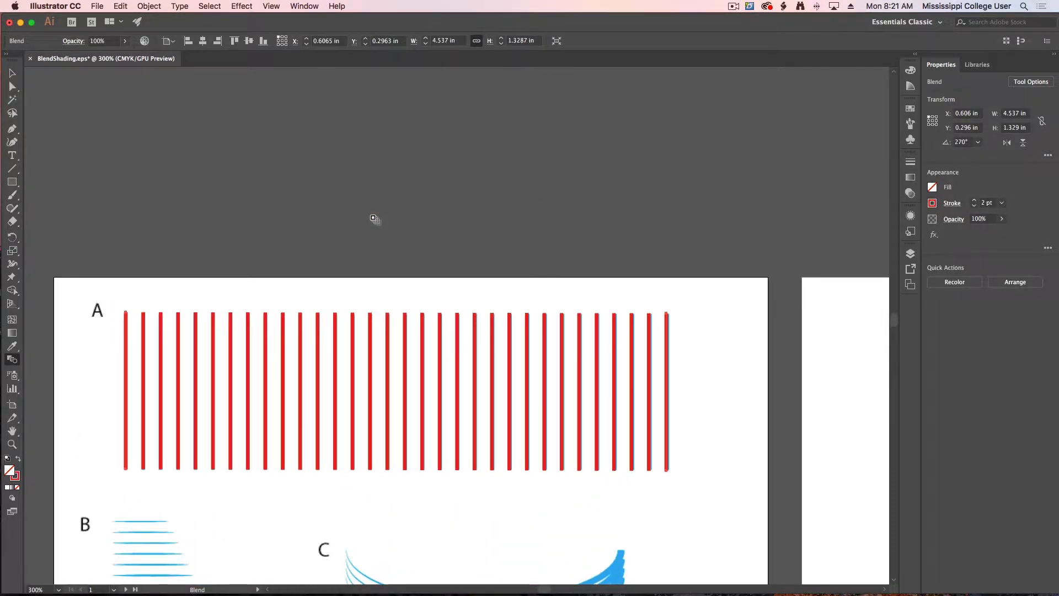
pyautogui.click(12, 168)
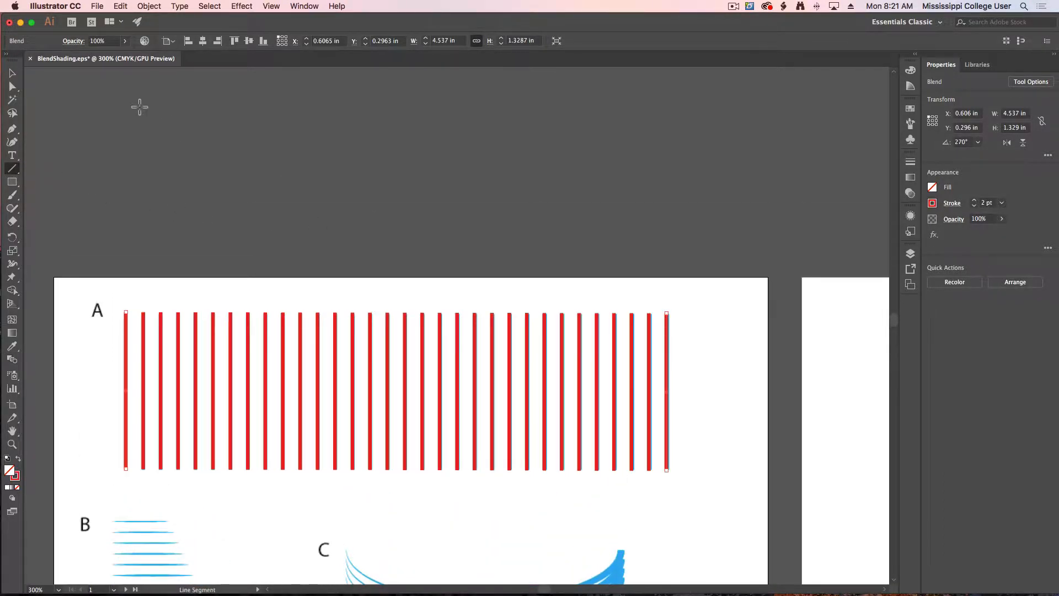
pyautogui.moveTo(135, 93); pyautogui.dragTo(135, 230)
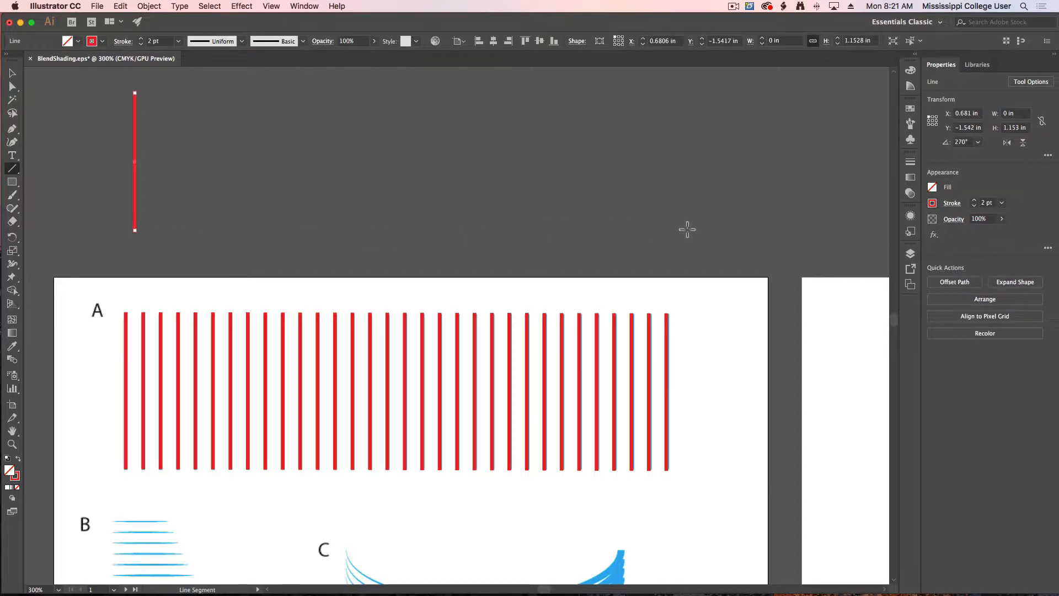
pyautogui.moveTo(671, 229); pyautogui.dragTo(669, 97)
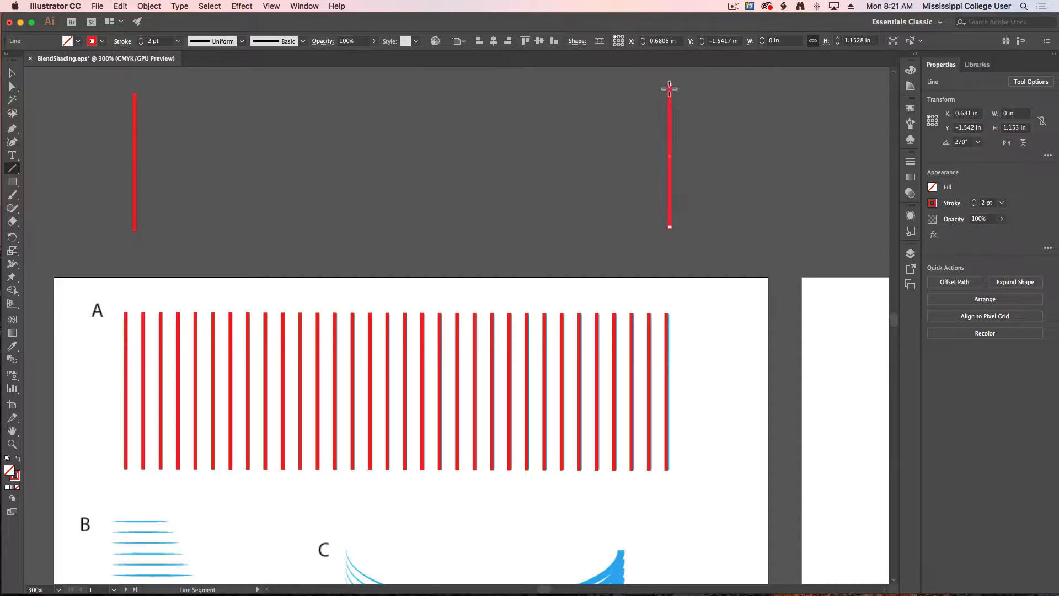
pyautogui.press('super+shift+a')
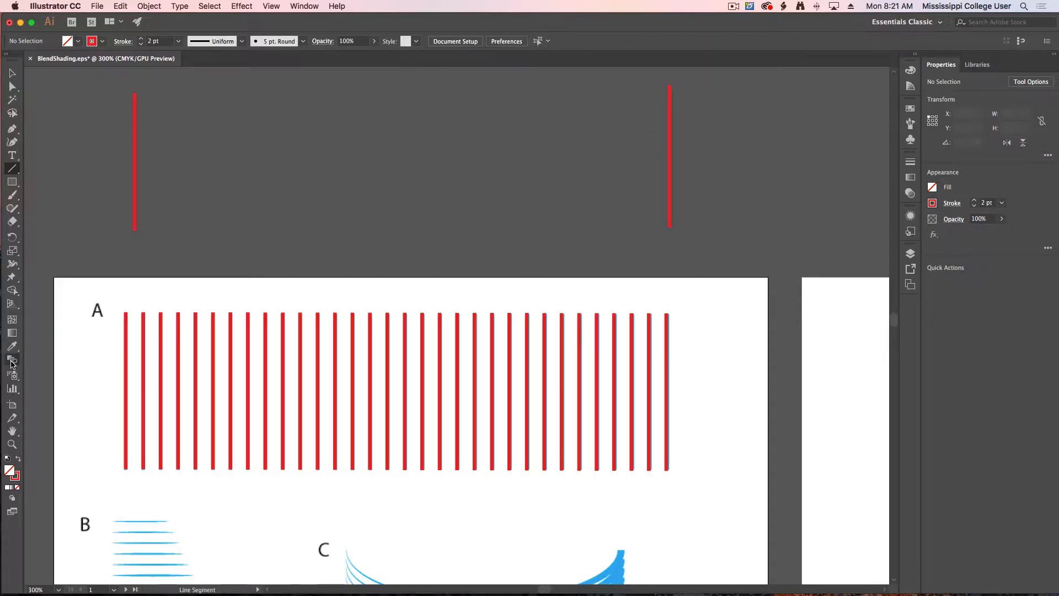
# Blend the two oppositely drawn vertical lines above the artboard
pyautogui.click(13, 362)
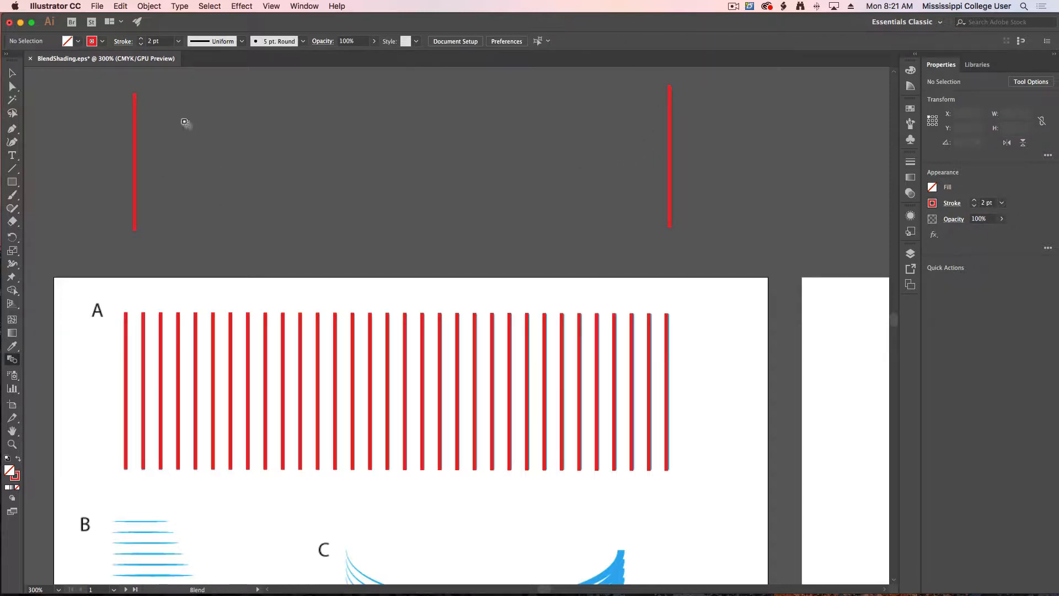
pyautogui.click(137, 109)
pyautogui.click(668, 127)
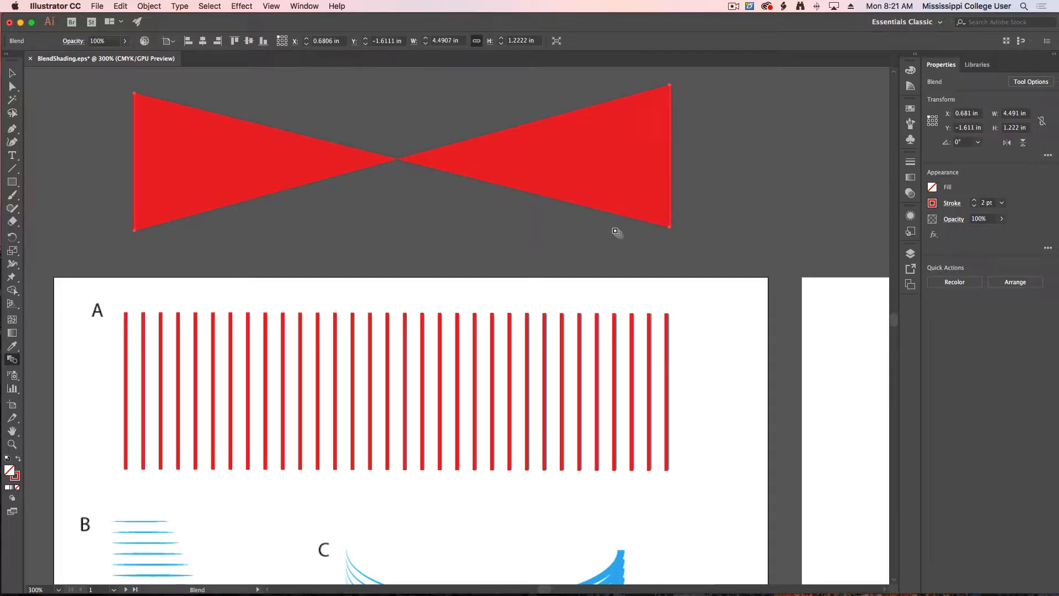
# Delete the crossed red blend above the artboard
pyautogui.click(11, 74)
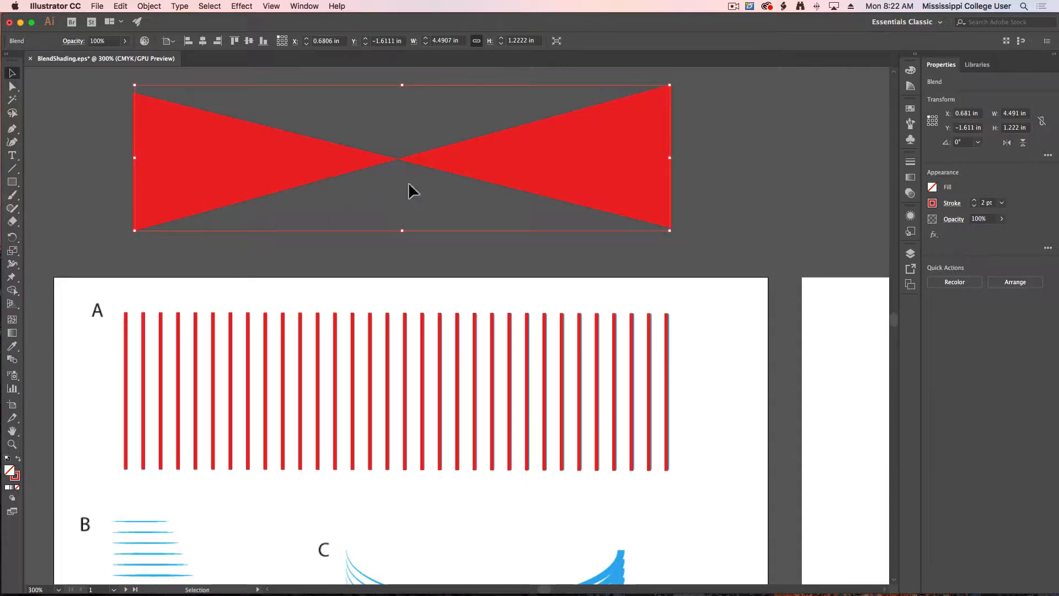
pyautogui.click(699, 198)
pyautogui.click(608, 220)
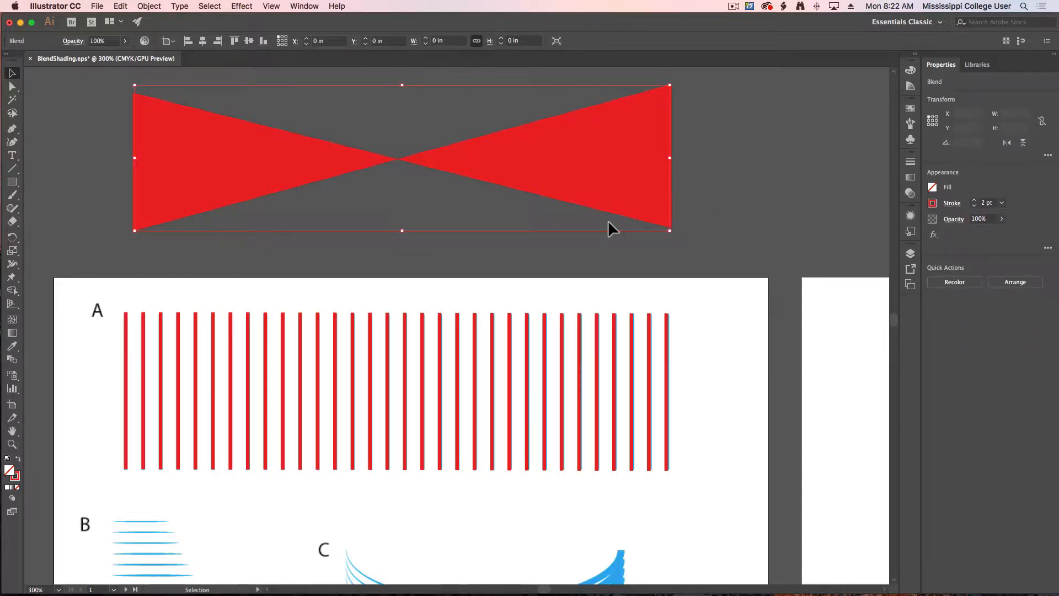
pyautogui.press('Delete')
# Draw red horizontal lines over example B's top and bottom lines, about 0.46 in and 2.17 in long
pyautogui.scroll(-10, 608, 220)
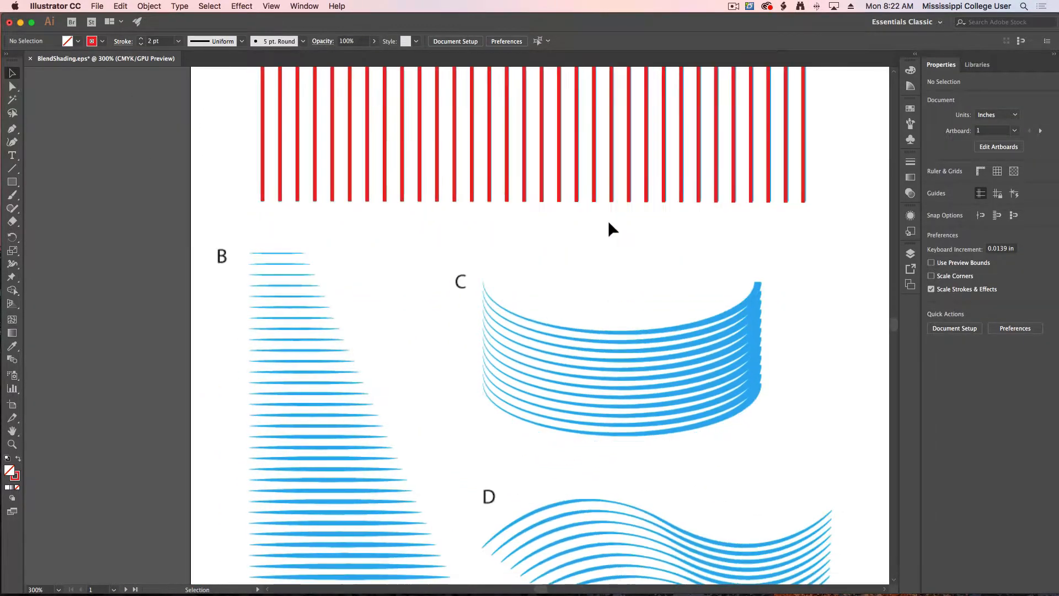
pyautogui.scroll(-2, 608, 220)
pyautogui.press('super+minus')
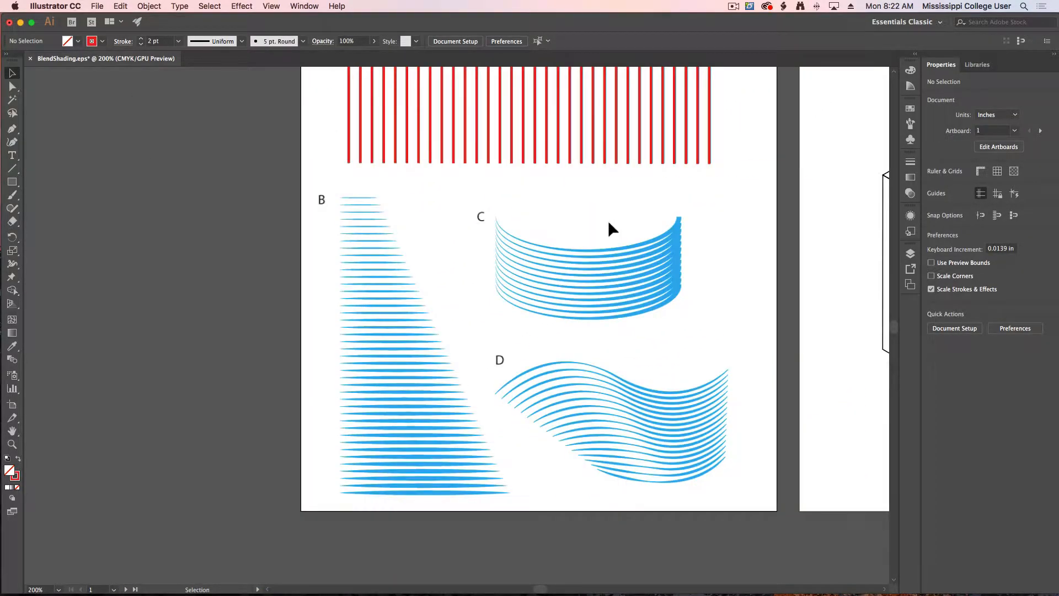
pyautogui.hscroll(3, 402, 226)
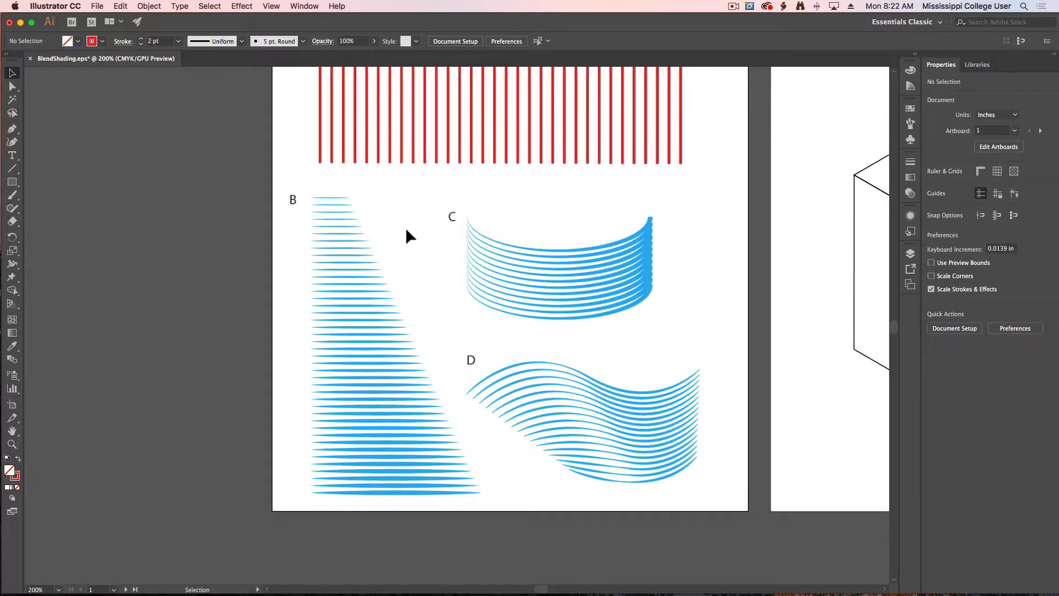
pyautogui.click(13, 169)
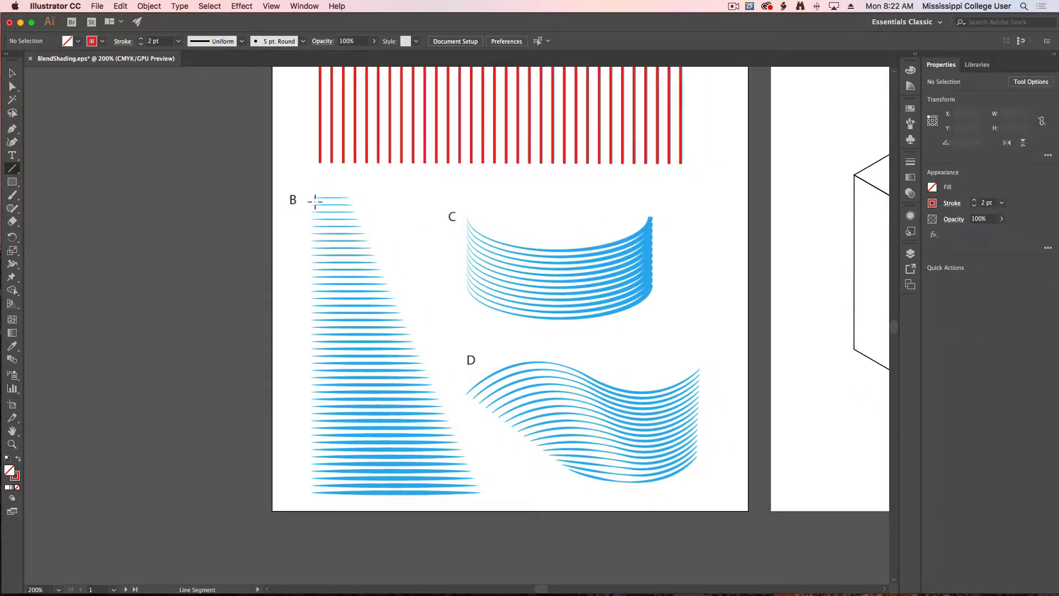
pyautogui.moveTo(351, 200); pyautogui.dragTo(349, 196)
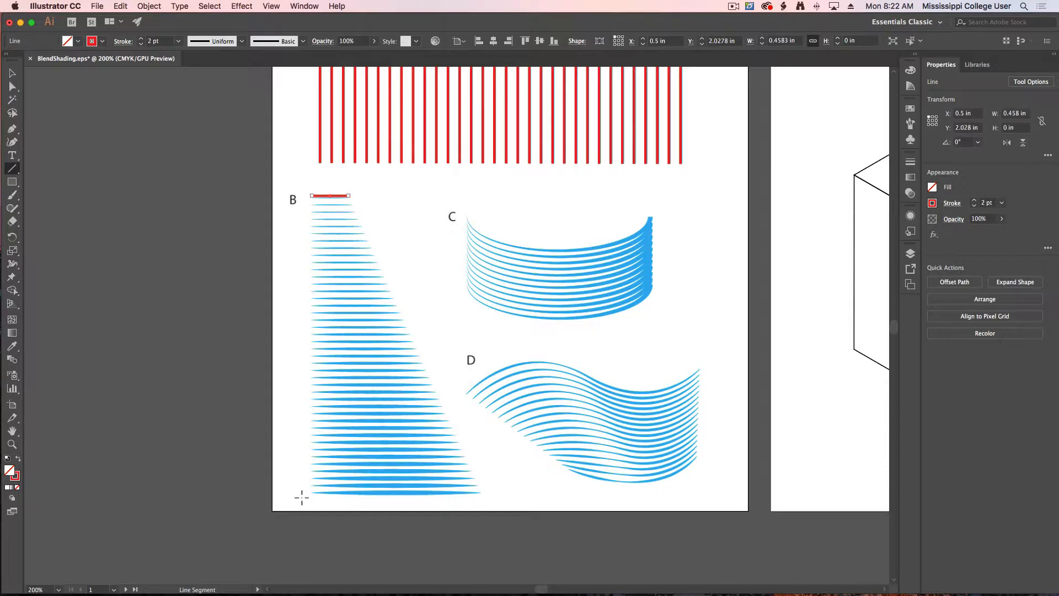
pyautogui.moveTo(478, 496); pyautogui.dragTo(485, 496)
# Blend the short top line and the long bottom line of example B
pyautogui.click(12, 73)
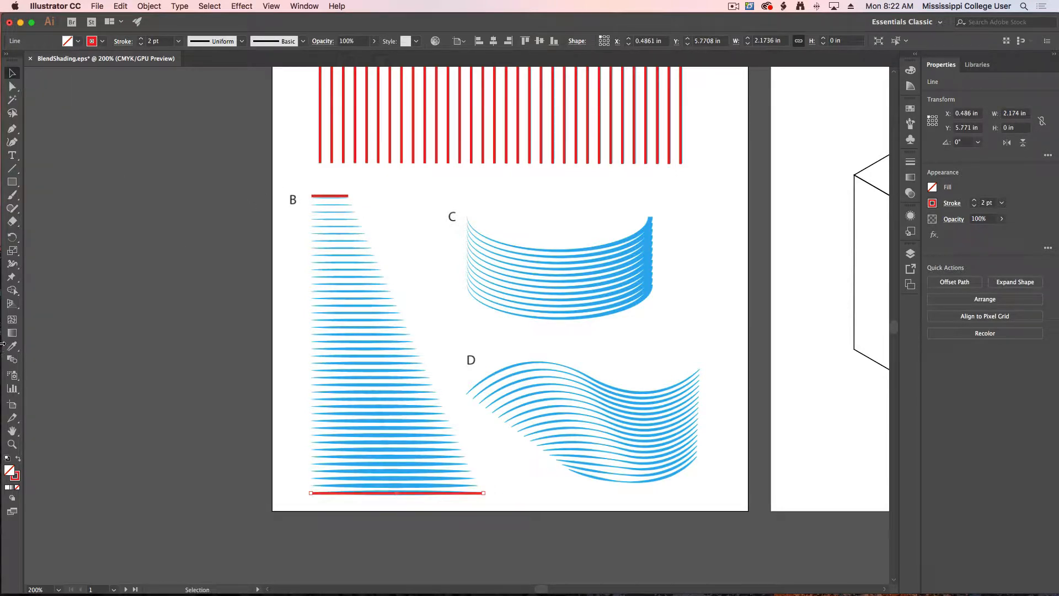
pyautogui.click(12, 360)
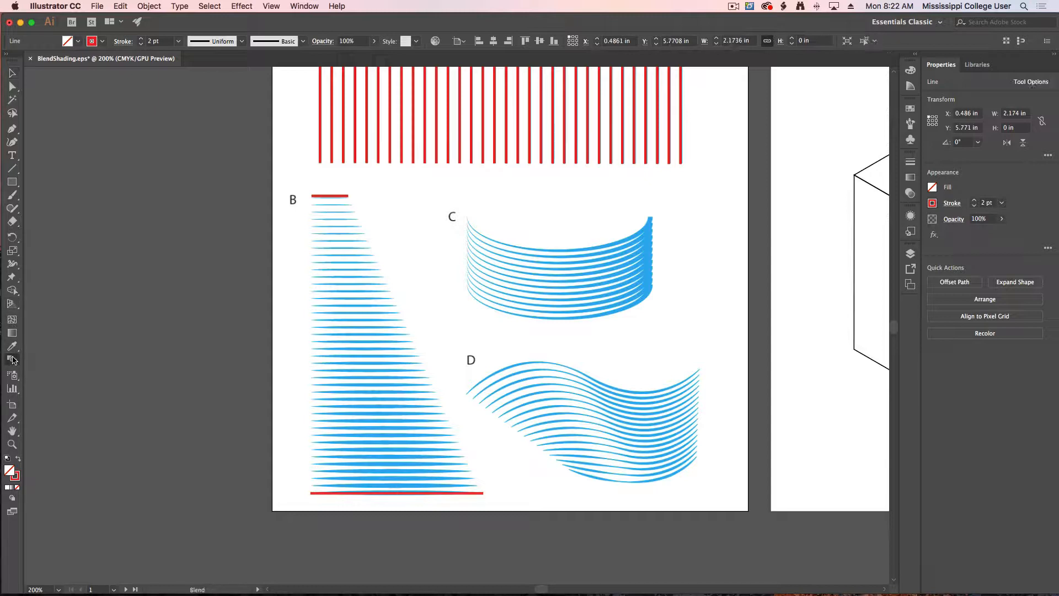
pyautogui.click(381, 496)
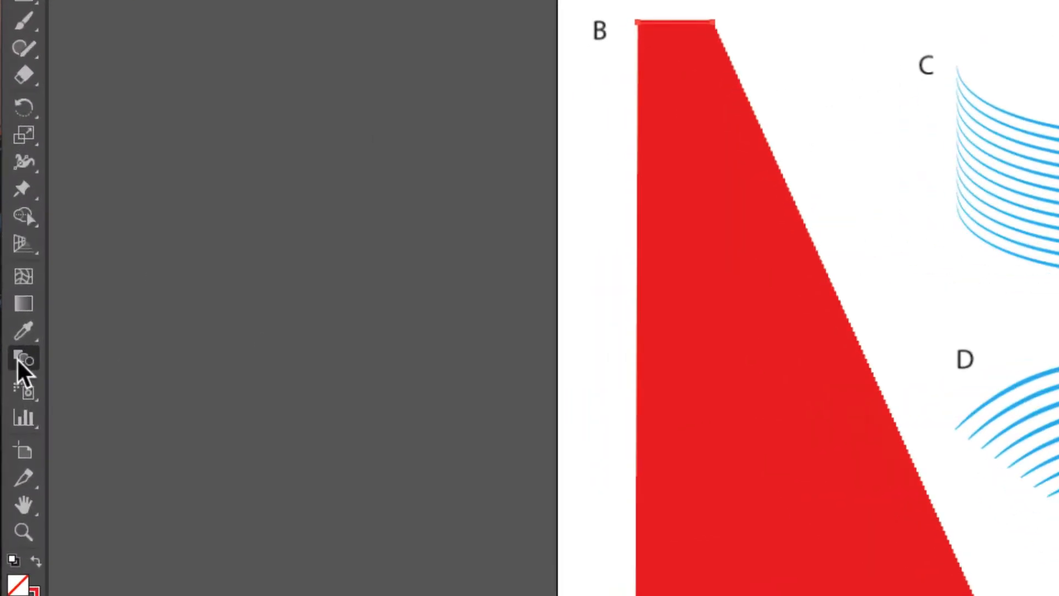
# Switch the spacing of example B's red blend to Specified Steps with the preview on
pyautogui.doubleClick(11, 360)
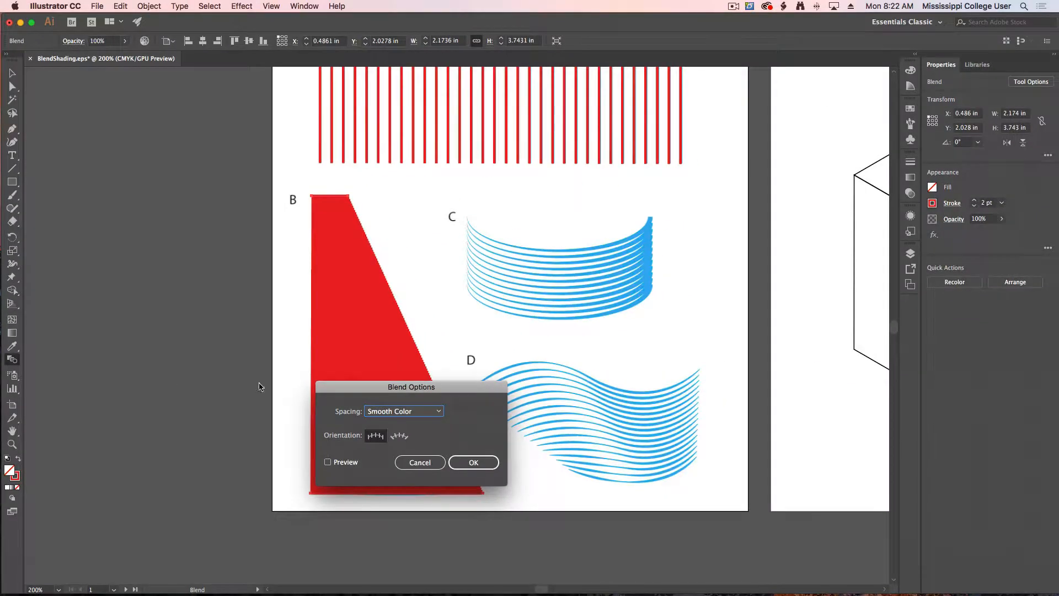
pyautogui.moveTo(390, 388); pyautogui.dragTo(507, 271)
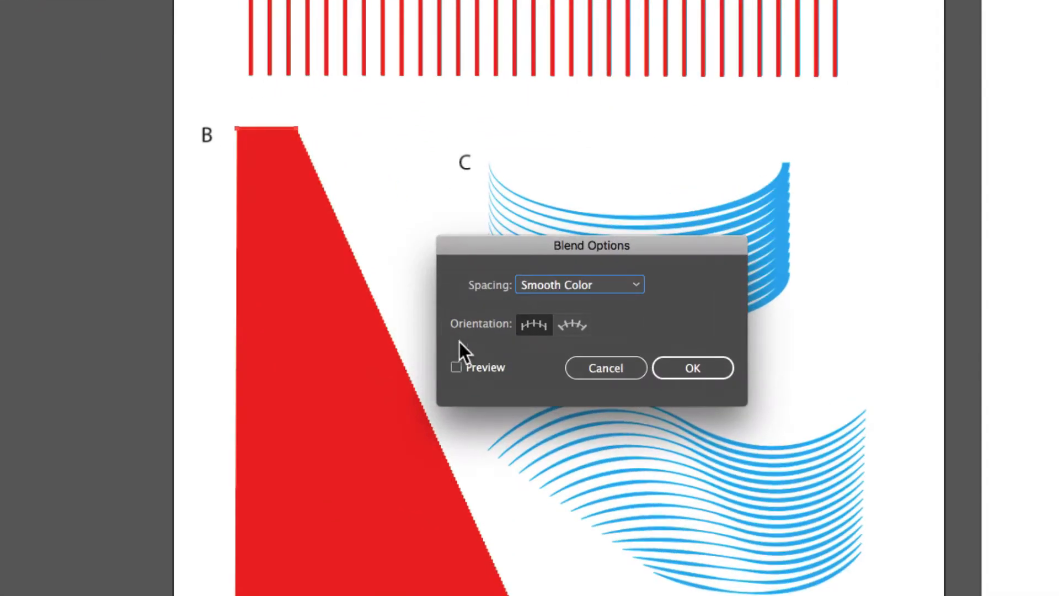
pyautogui.click(465, 342)
pyautogui.click(574, 285)
pyautogui.click(581, 321)
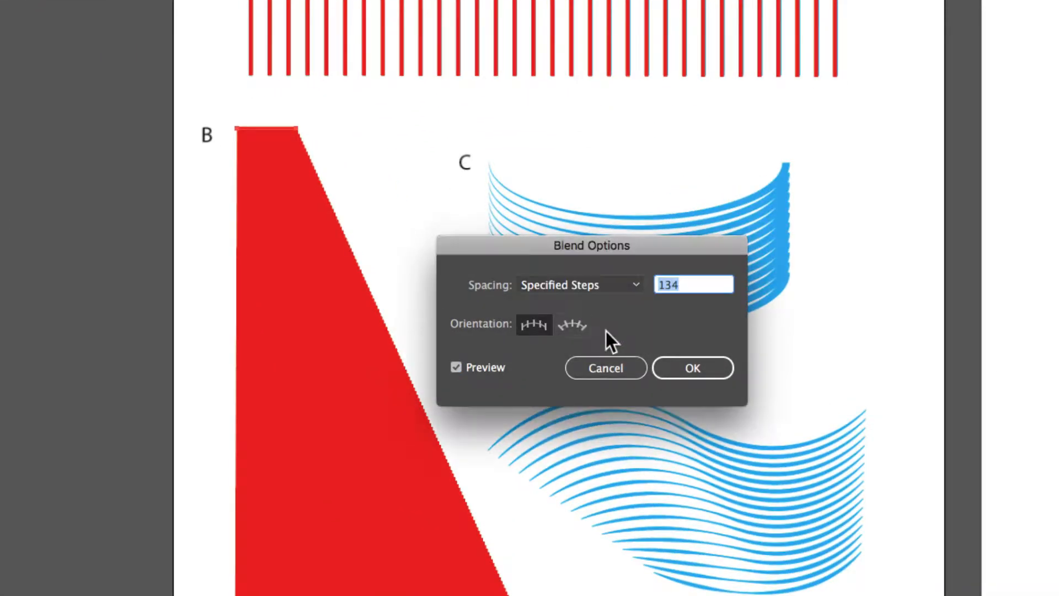
# Set the number of blend steps for example B to 40
pyautogui.write('60')
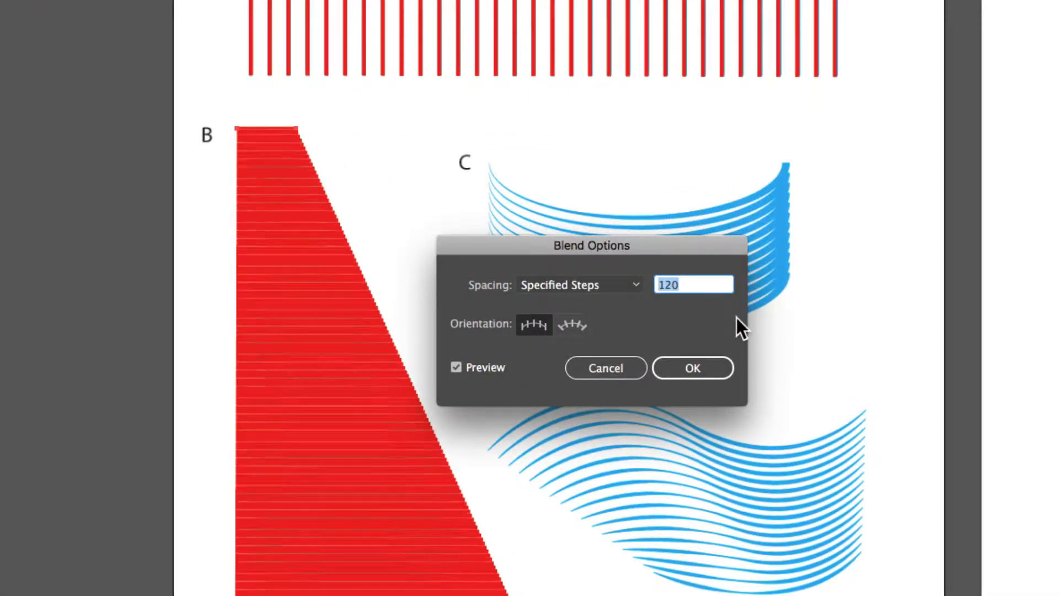
pyautogui.write('22')
pyautogui.press('Tab')
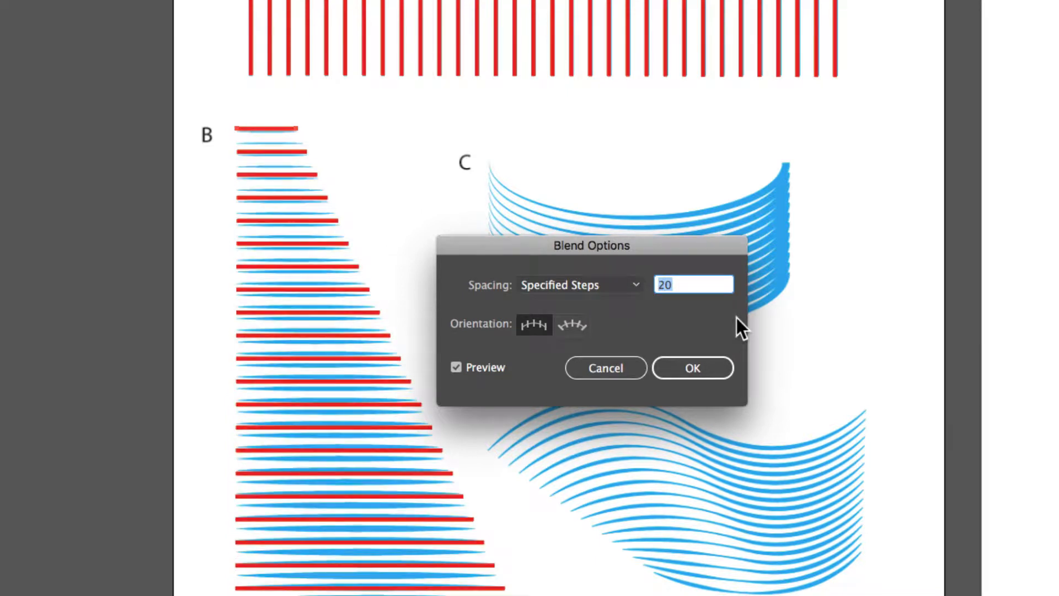
pyautogui.press('Up')
pyautogui.press('Up')
pyautogui.press('Up')
pyautogui.press('Up')
pyautogui.press('Up')
pyautogui.press('Up')
pyautogui.press('Up')
pyautogui.press('Up')
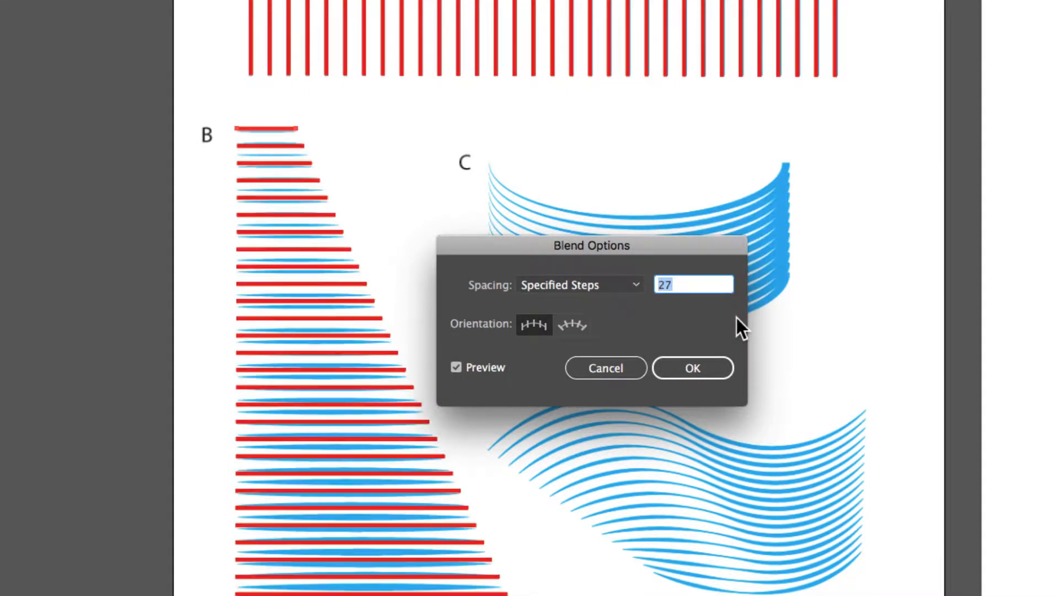
pyautogui.press('Up')
pyautogui.press('Up')
pyautogui.press('Up')
pyautogui.press('Up')
pyautogui.press('Up')
pyautogui.press('Up')
pyautogui.press('Up')
pyautogui.press('Up')
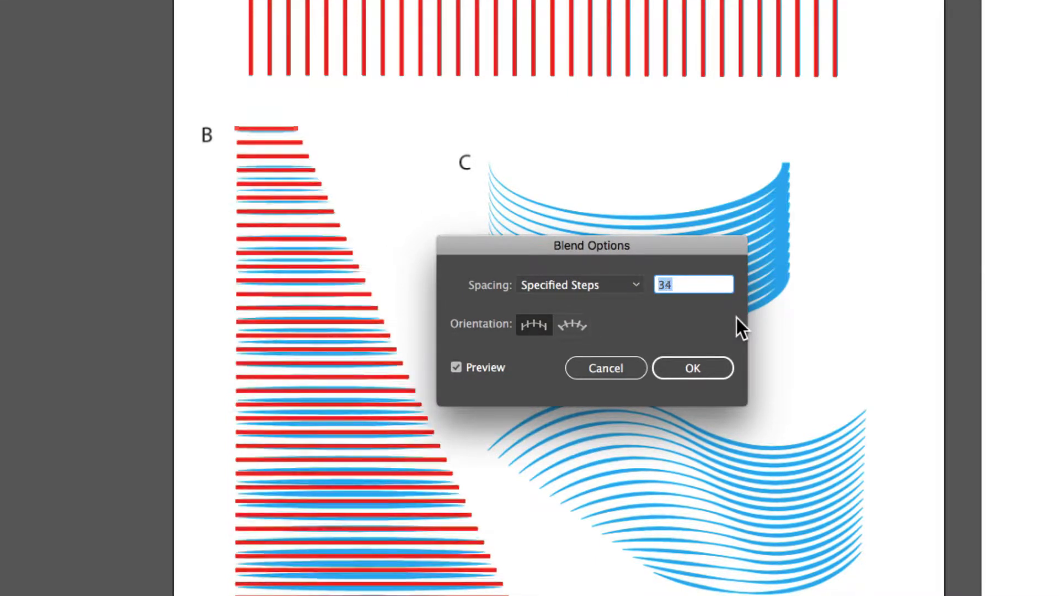
pyautogui.press('Up')
pyautogui.press('Up')
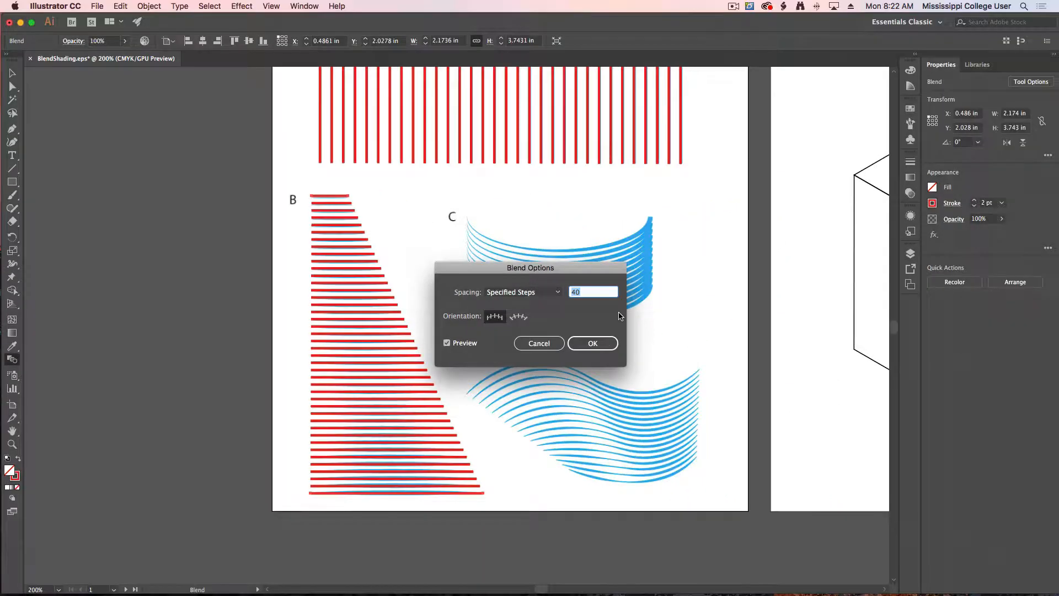
pyautogui.click(692, 368)
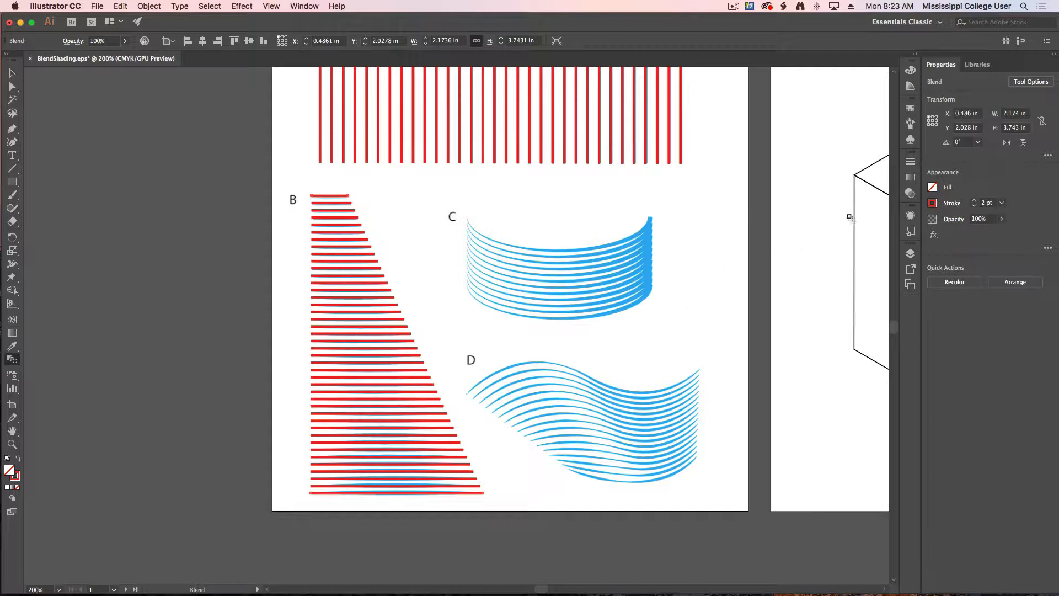
# Show the Stroke settings with all their options, placed beside example B
pyautogui.click(911, 163)
pyautogui.click(771, 158)
pyautogui.click(911, 162)
pyautogui.moveTo(779, 157); pyautogui.dragTo(447, 284)
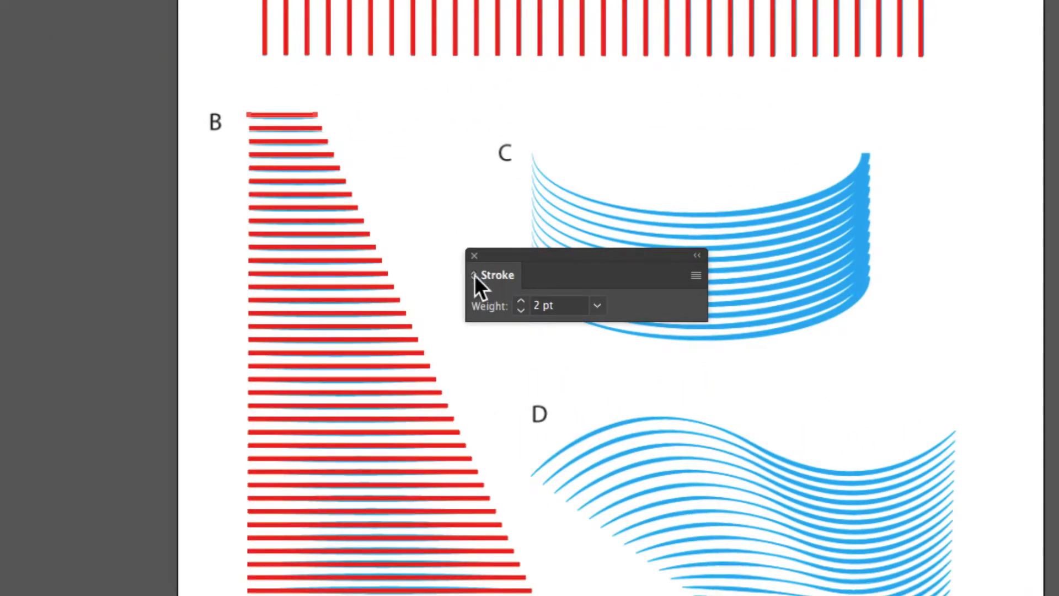
pyautogui.click(475, 274)
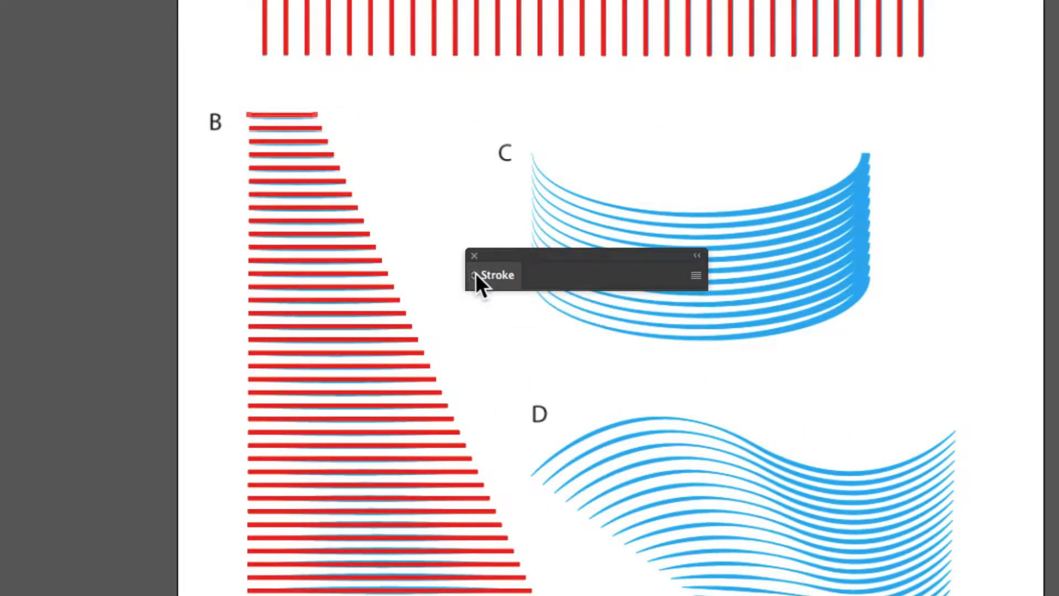
pyautogui.click(474, 274)
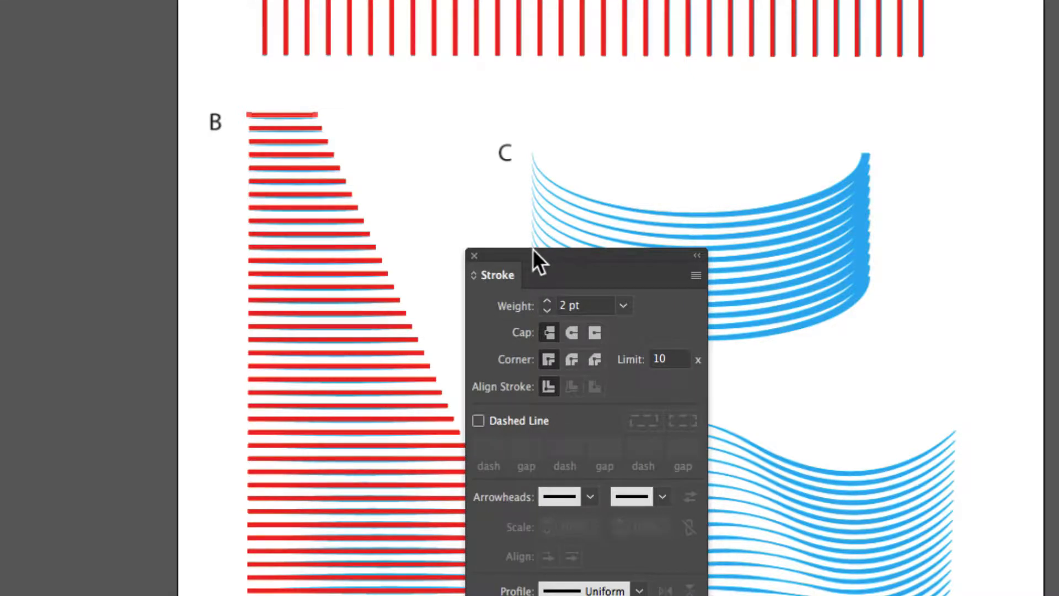
pyautogui.moveTo(532, 250); pyautogui.dragTo(543, 88)
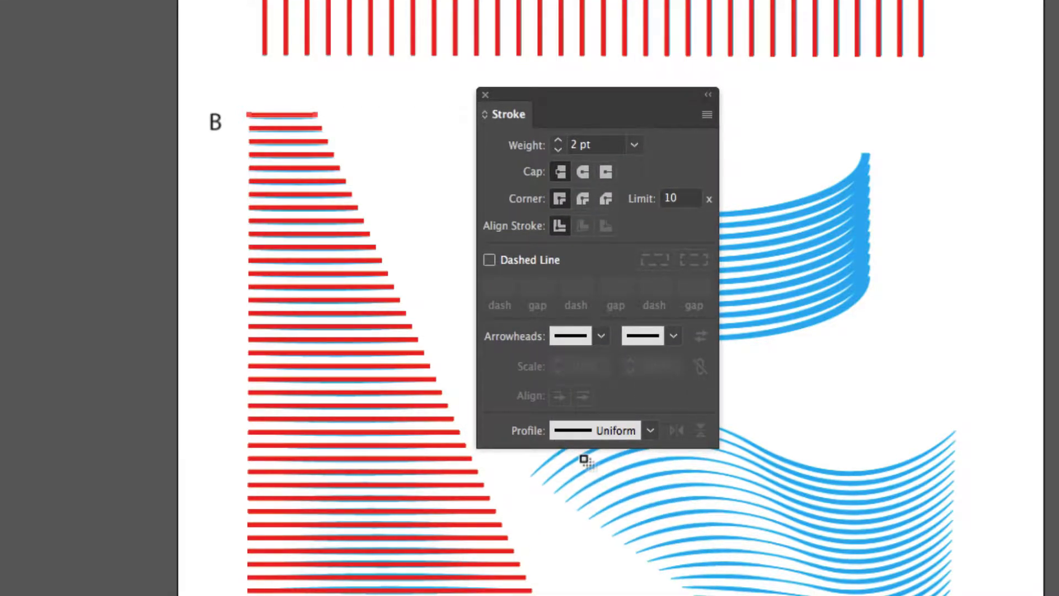
pyautogui.scroll(-5, 584, 459)
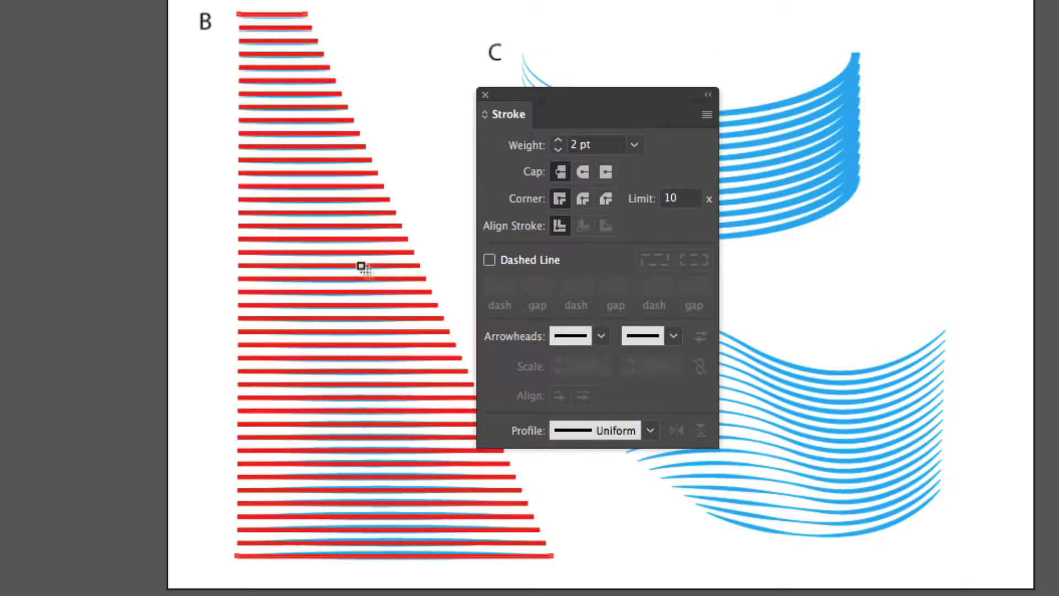
# Apply the lens-shaped width profile to the still-live blend of example B
pyautogui.click(652, 429)
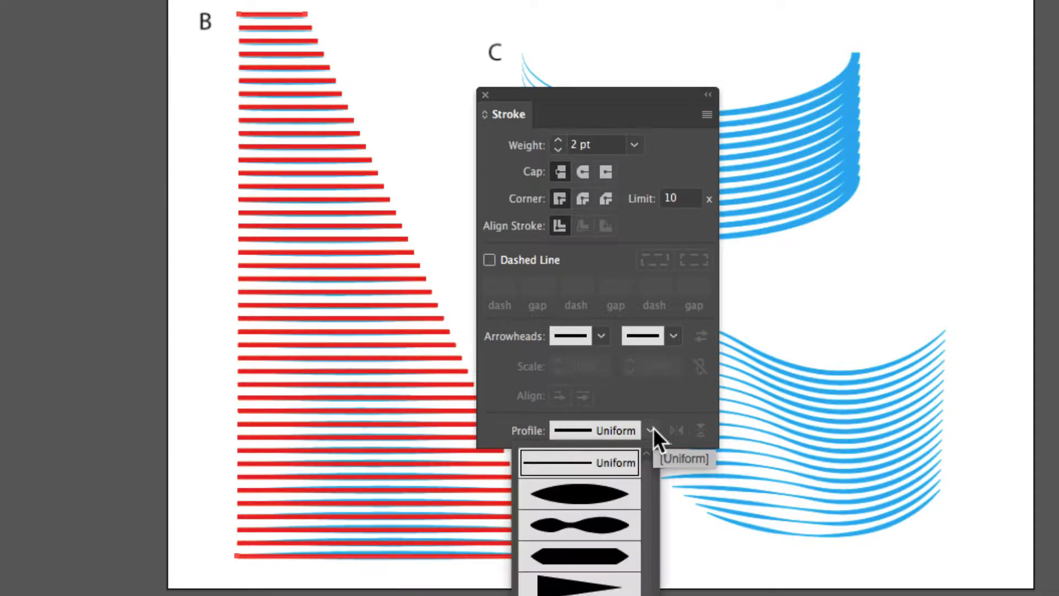
pyautogui.click(584, 491)
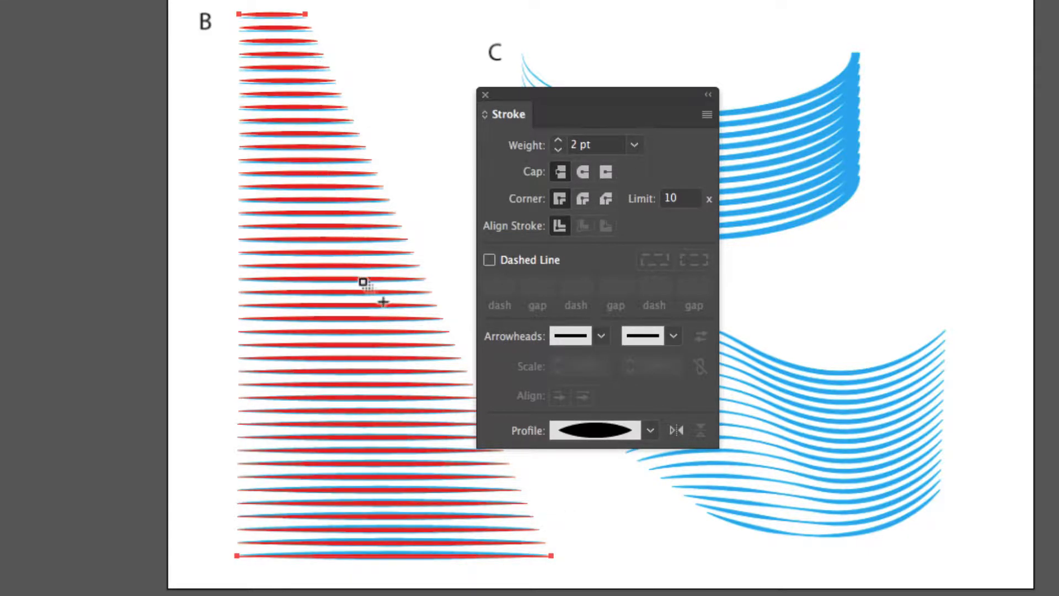
pyautogui.moveTo(548, 96); pyautogui.dragTo(597, 99)
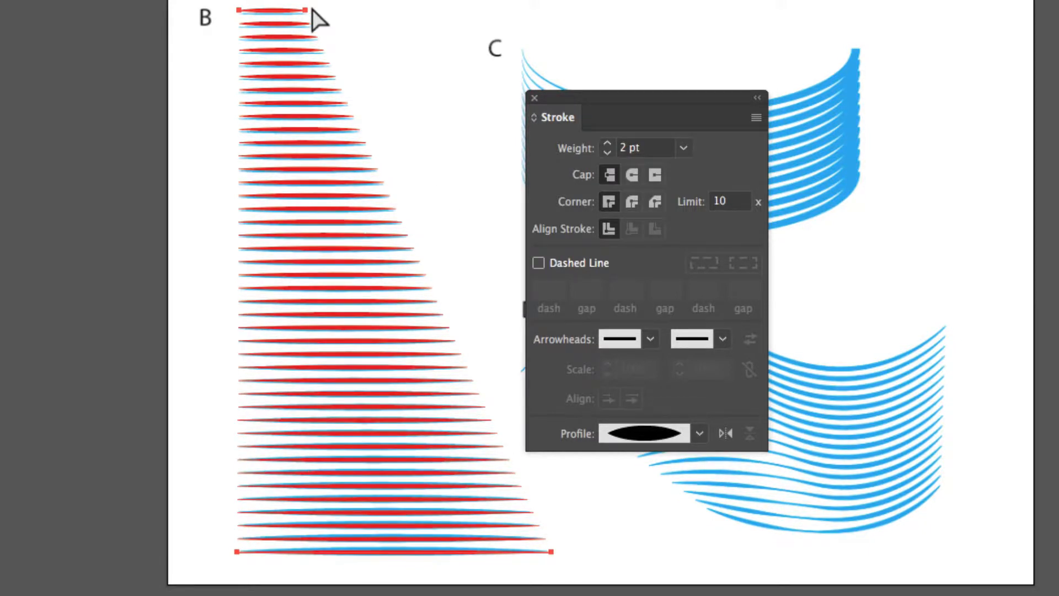
# Move the right end of the blend's top line slightly outward and down
pyautogui.click(315, 17)
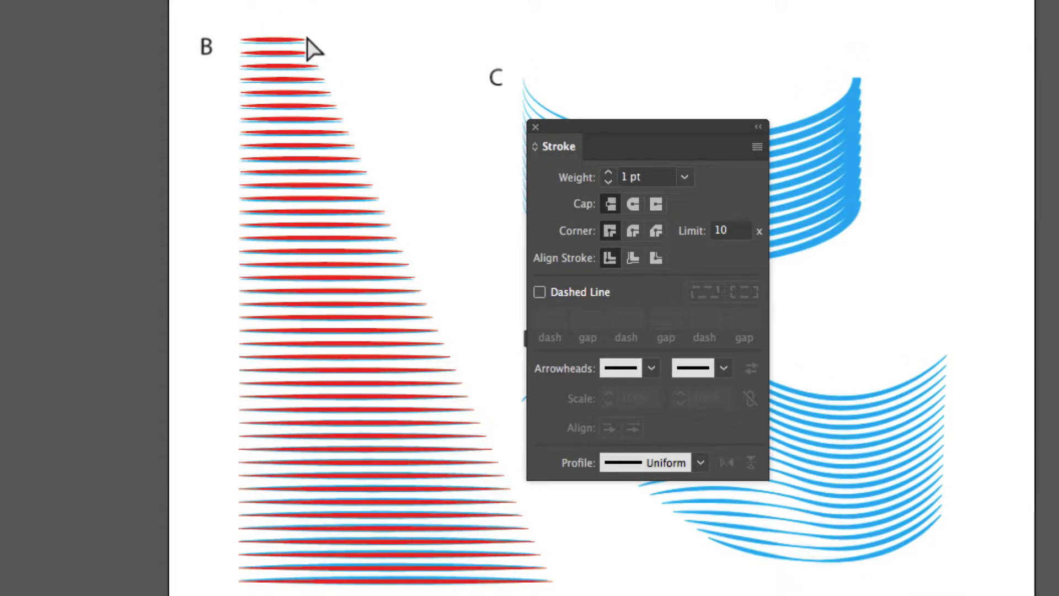
pyautogui.click(306, 40)
pyautogui.moveTo(308, 41); pyautogui.dragTo(321, 44)
pyautogui.click(375, 86)
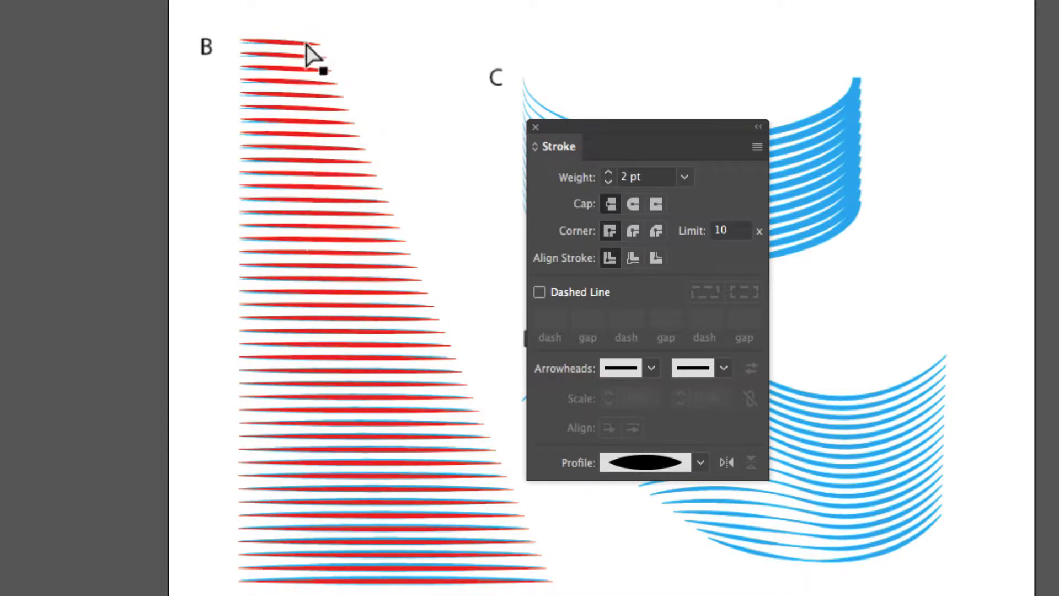
# Try stretching the whole blend to about 2.23 in wide, then undo the stretch
pyautogui.click(278, 98)
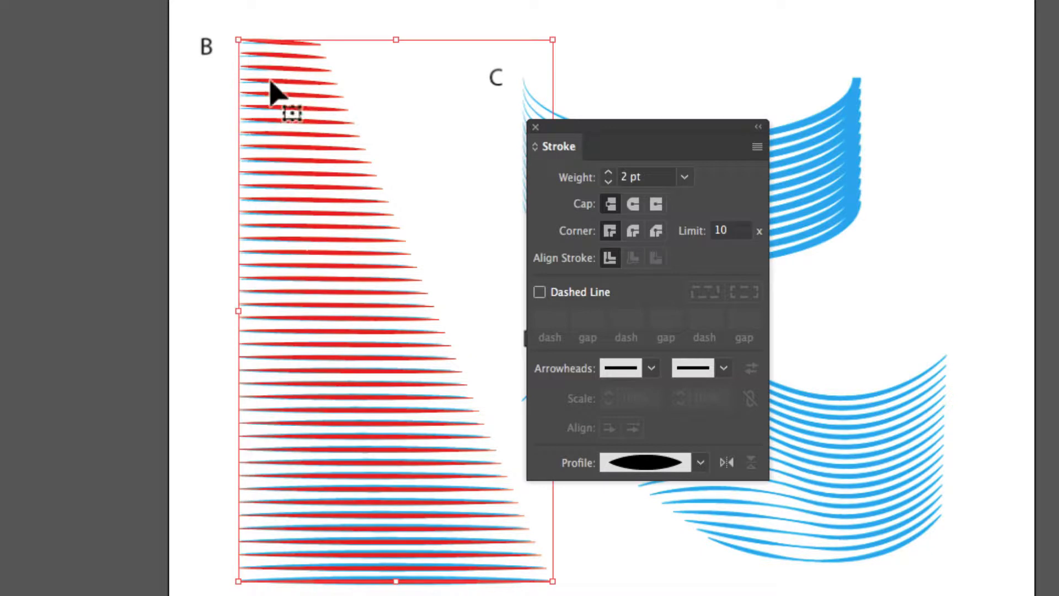
pyautogui.moveTo(242, 317); pyautogui.dragTo(232, 316)
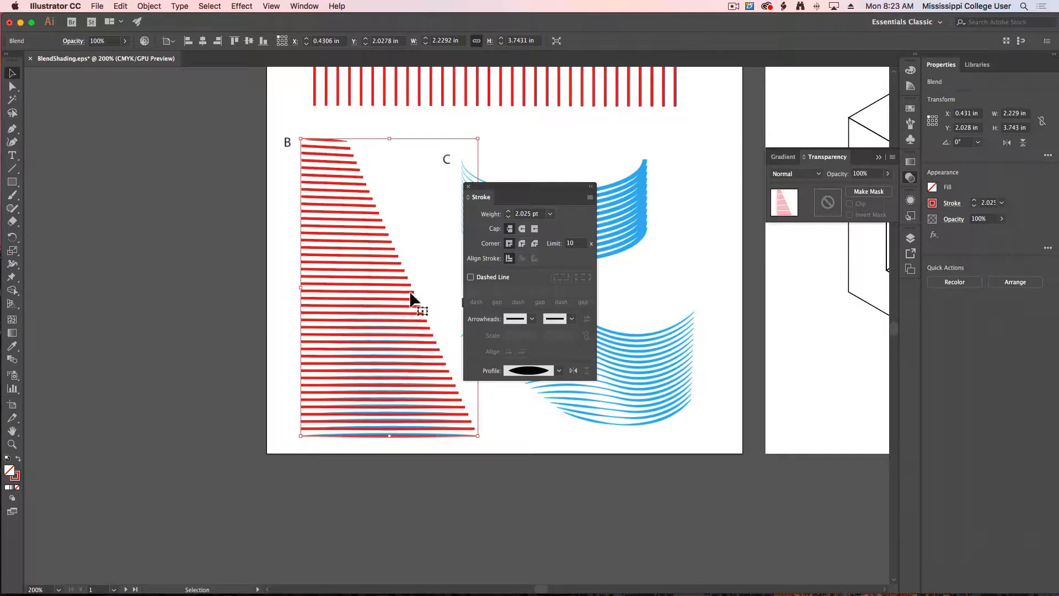
pyautogui.press('super+z')
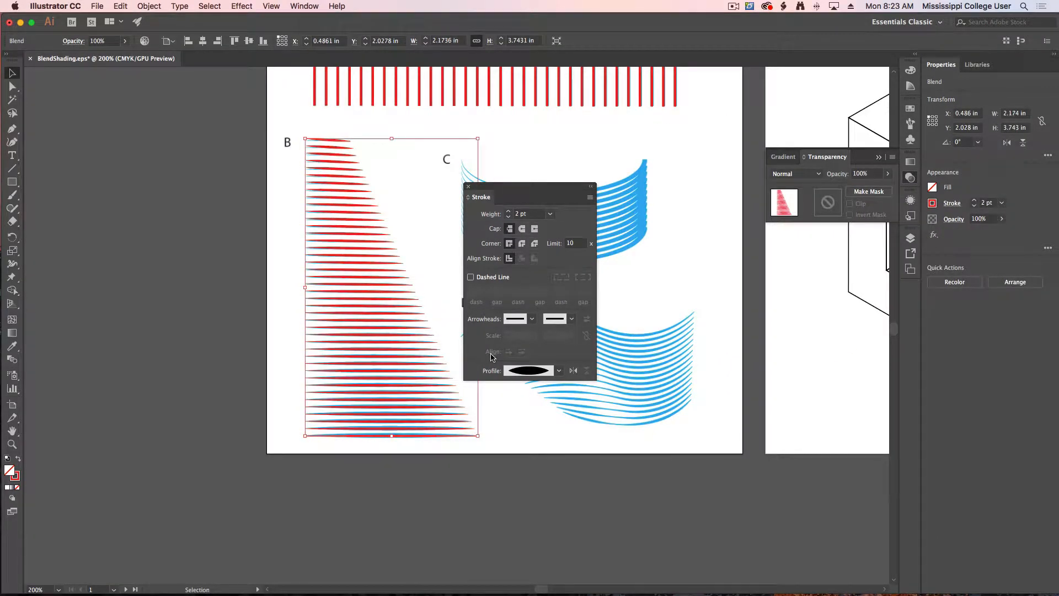
# Expand the appearance of example B's blend and select it directly to check its anchor points
pyautogui.click(149, 5)
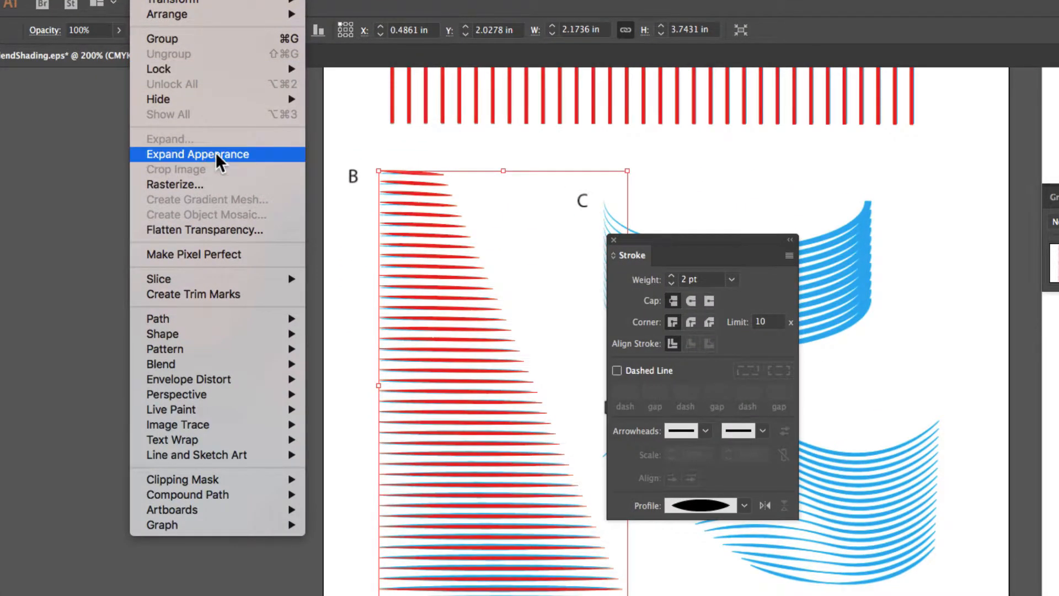
pyautogui.click(216, 154)
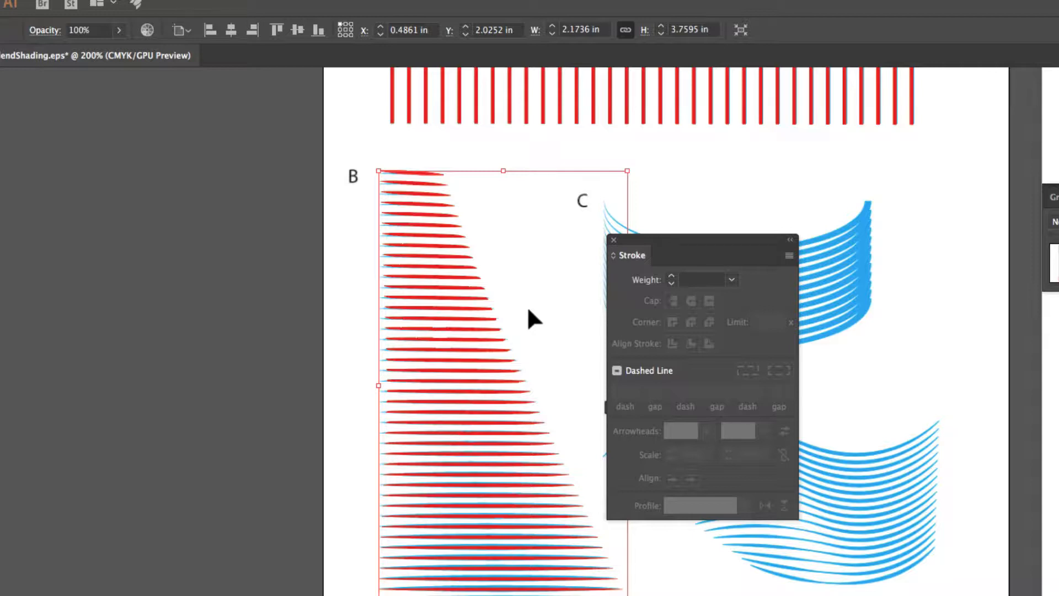
pyautogui.click(505, 307)
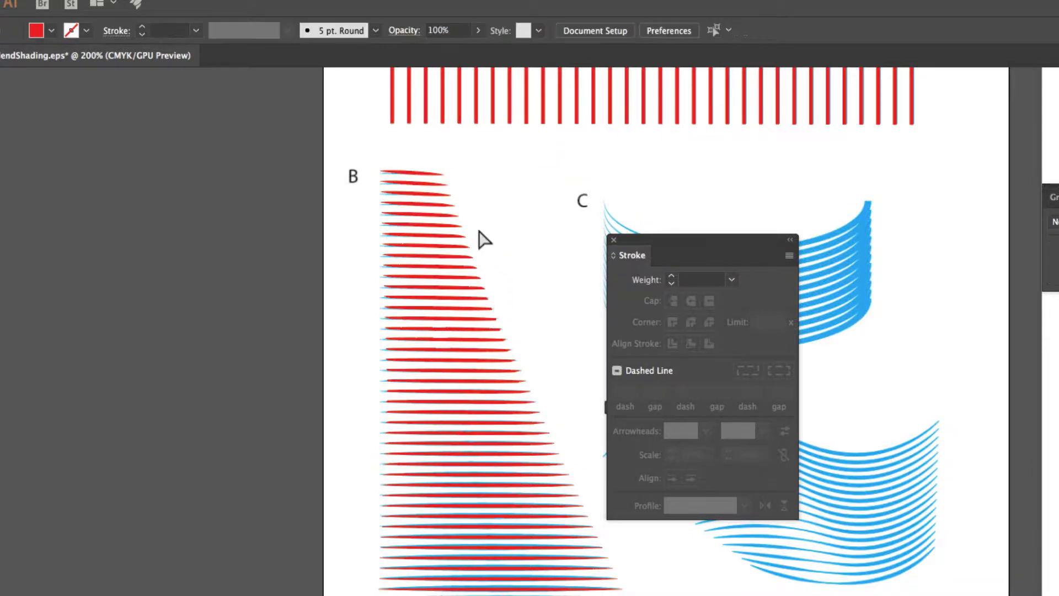
pyautogui.click(458, 217)
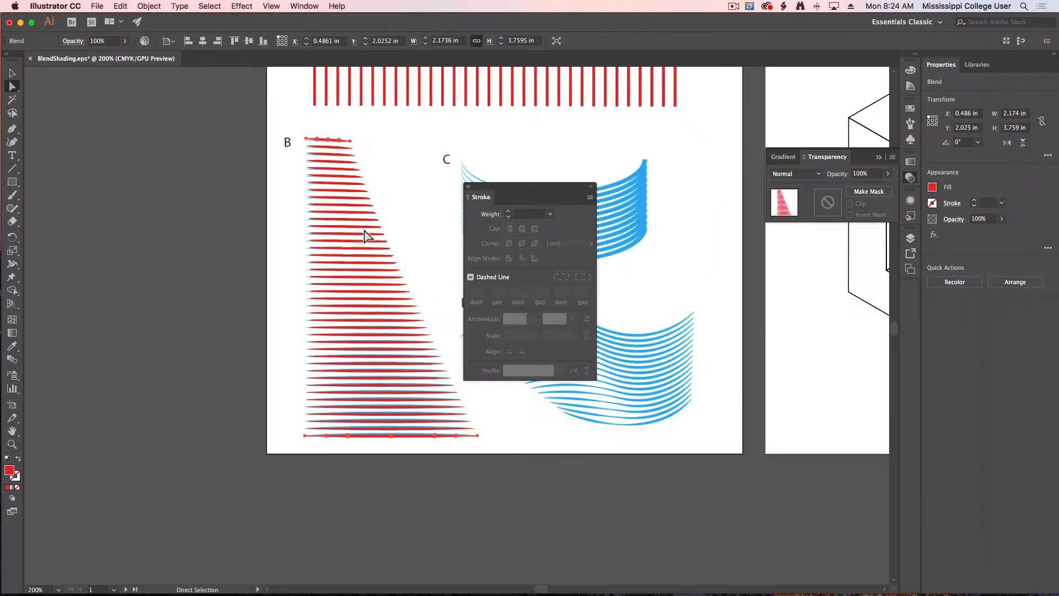
pyautogui.moveTo(11, 60); pyautogui.dragTo(12, 63)
pyautogui.click(13, 73)
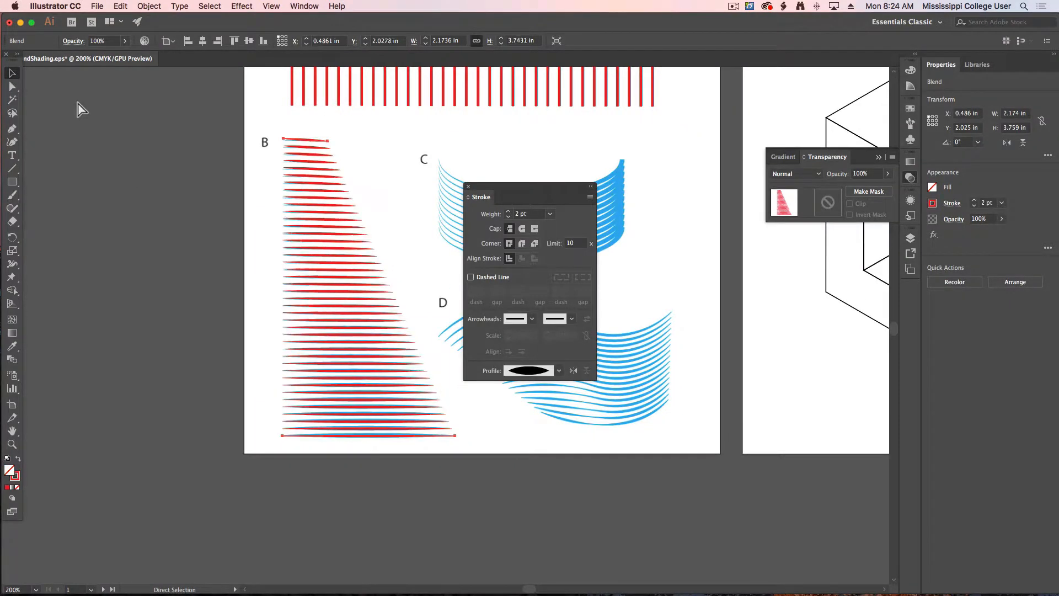
# Undo the appearance expansion, the top line's reshaping and the blend's width profile
pyautogui.press('super+z')
pyautogui.press('super+z')
pyautogui.press('super+z')
pyautogui.press('super+z')
pyautogui.press('super+z')
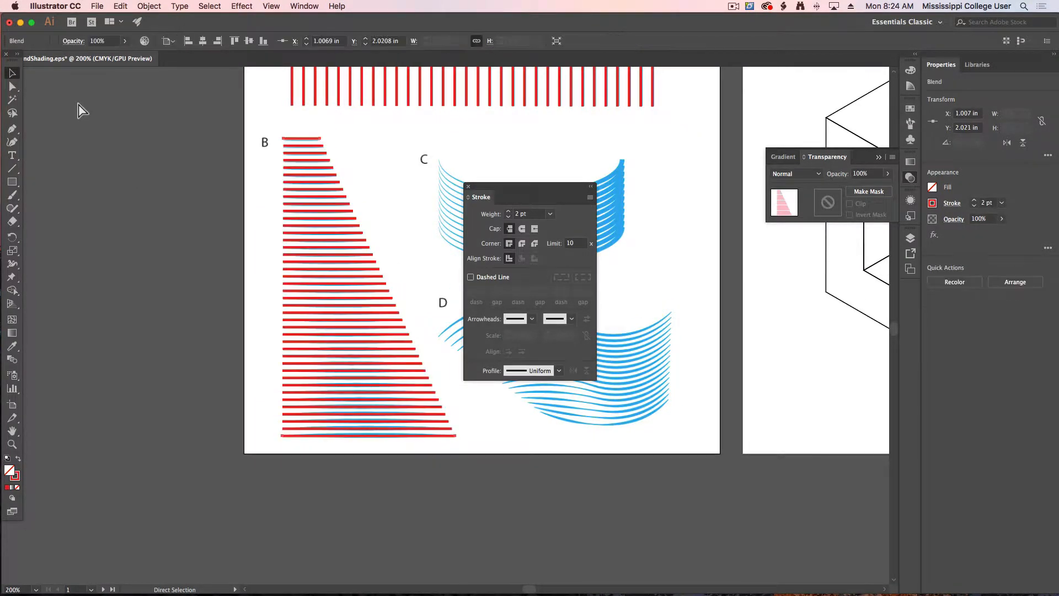
# Expand example B's blend into separate editable lines with Object, Fill and Stroke included
pyautogui.click(149, 7)
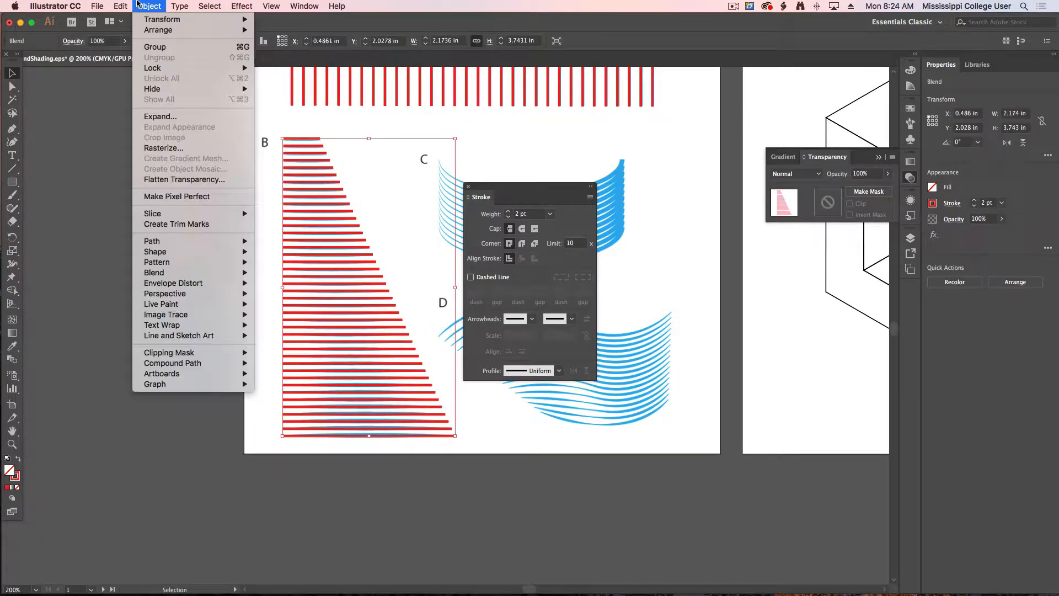
pyautogui.click(174, 122)
pyautogui.moveTo(497, 161); pyautogui.dragTo(485, 160)
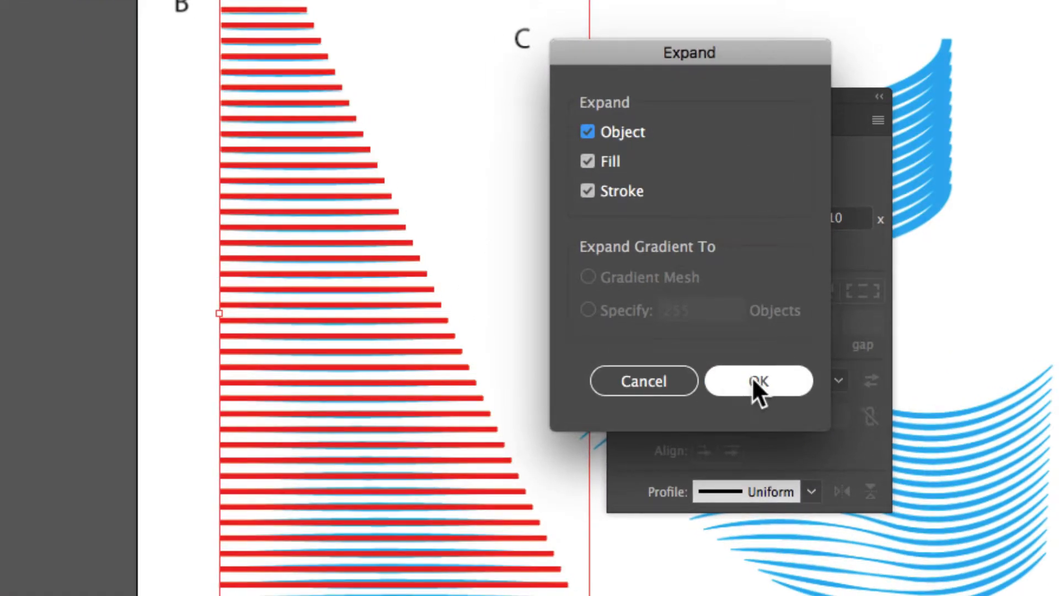
pyautogui.click(534, 321)
pyautogui.click(350, 205)
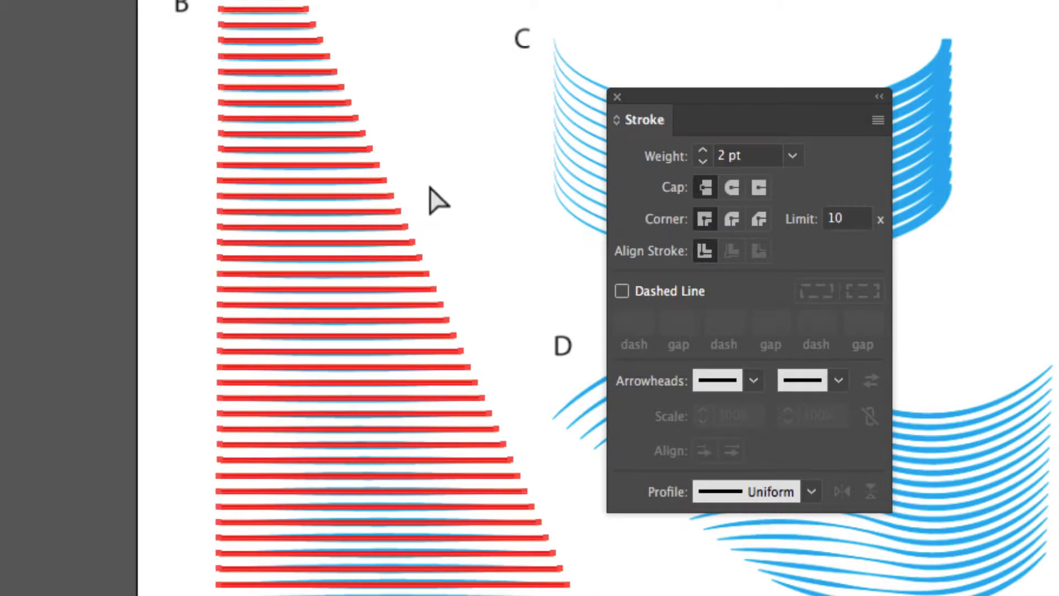
pyautogui.click(386, 181)
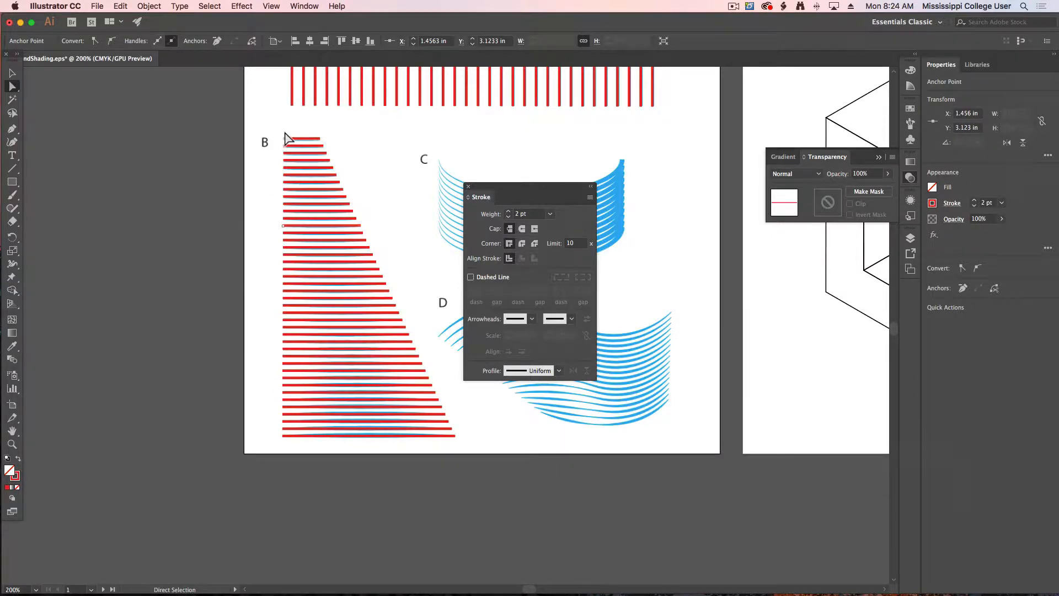
# Select all the expanded lines of example B, give them the lens-shaped width profile and clear the selection
pyautogui.moveTo(285, 133); pyautogui.dragTo(390, 447)
pyautogui.click(557, 371)
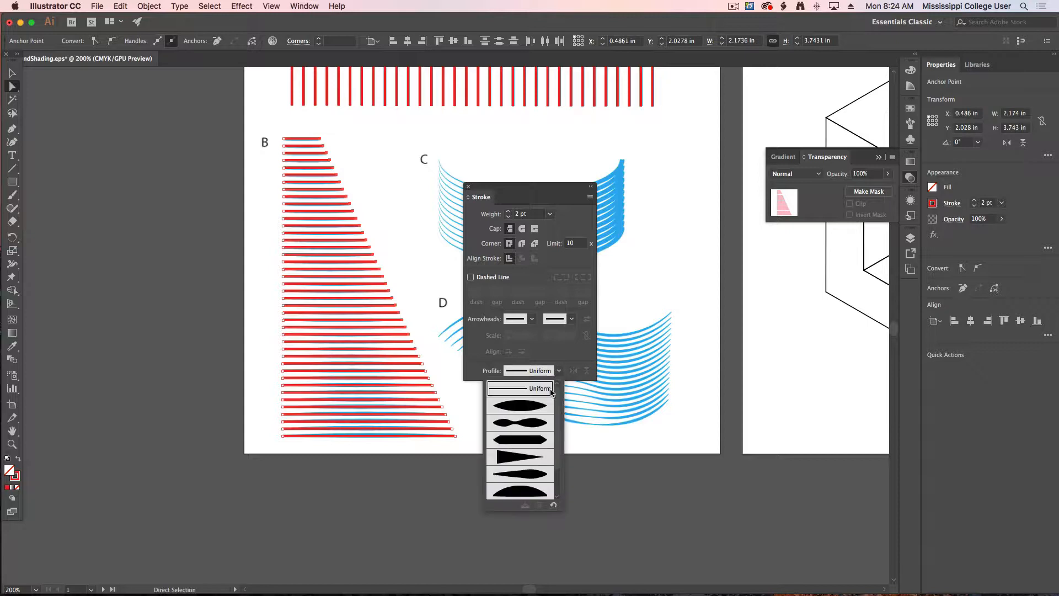
pyautogui.click(524, 406)
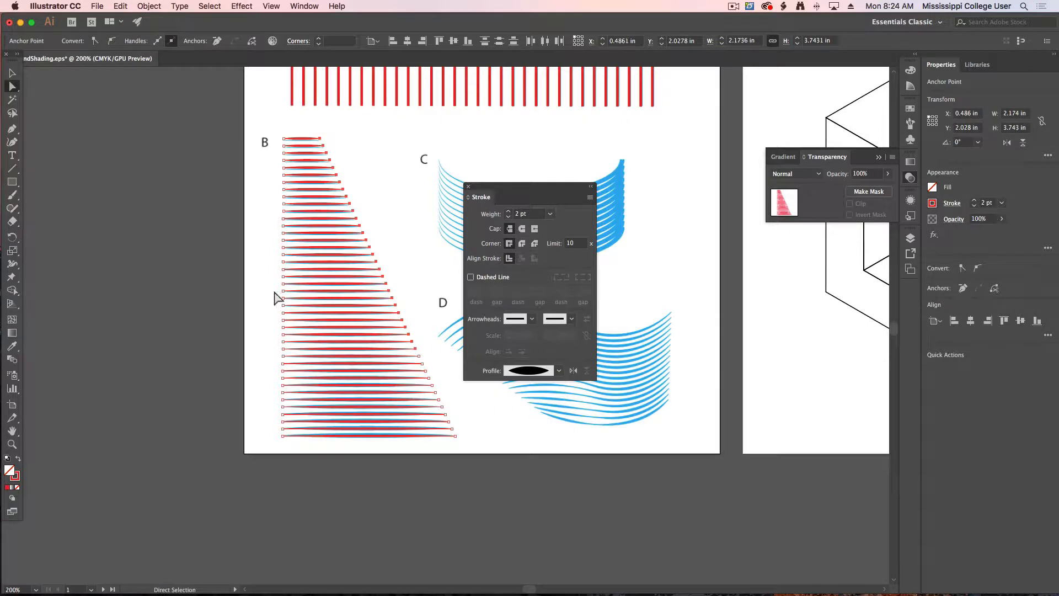
pyautogui.press('v')
pyautogui.click(257, 278)
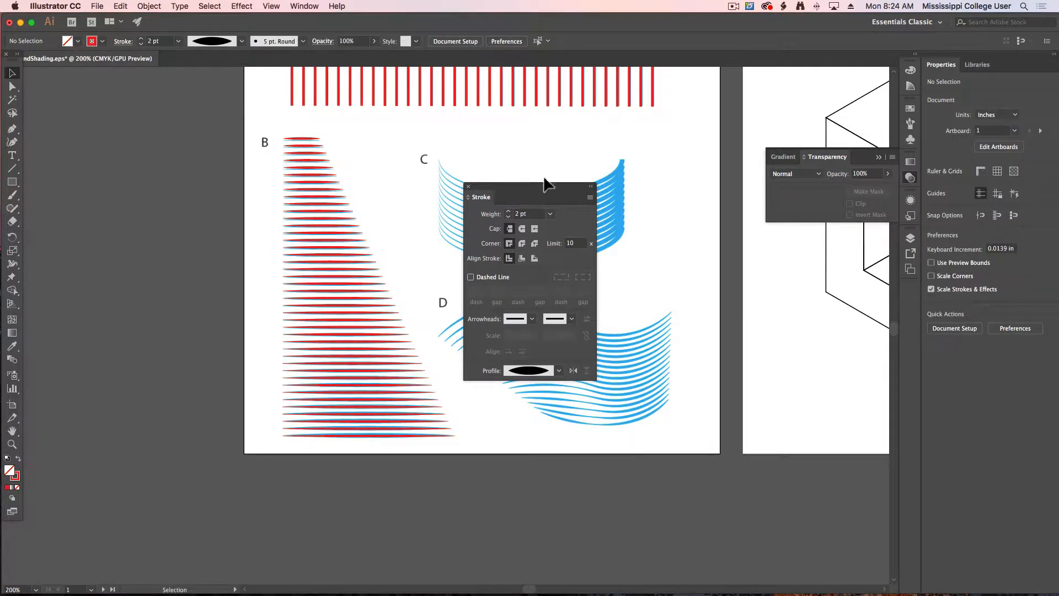
# Draw an ellipse about 2.31 in wide and 0.97 in high whose lower edge follows example C's topmost curve
pyautogui.moveTo(538, 190); pyautogui.dragTo(167, 182)
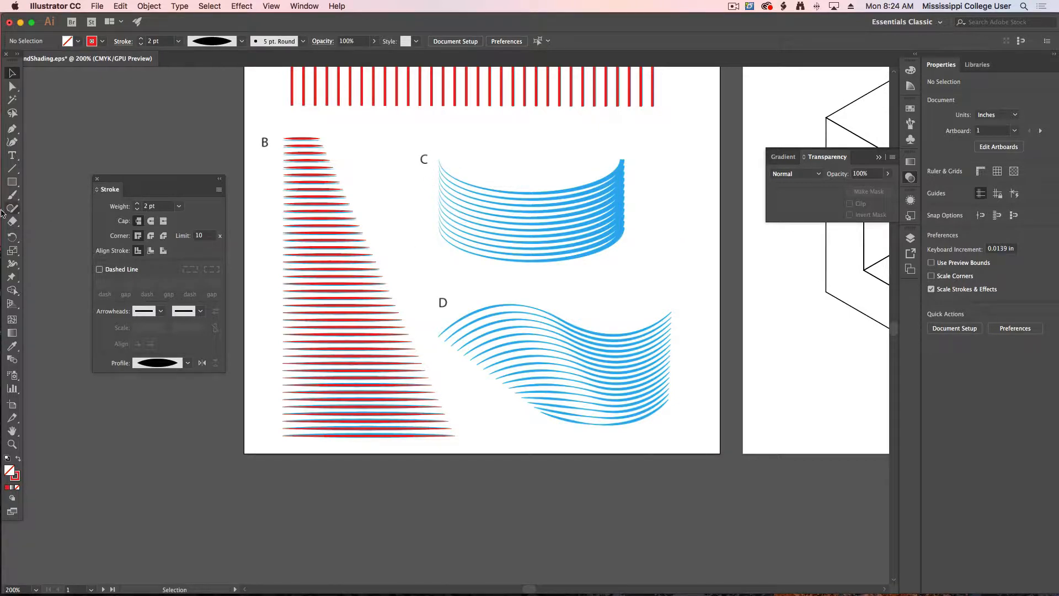
pyautogui.click(11, 182)
pyautogui.click(75, 208)
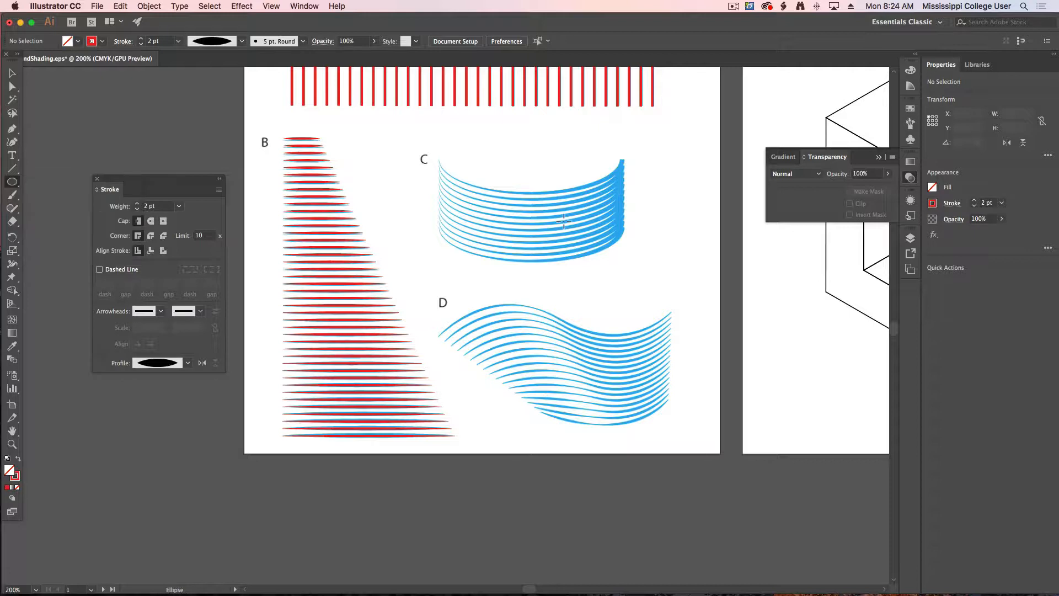
pyautogui.moveTo(529, 155); pyautogui.dragTo(623, 196)
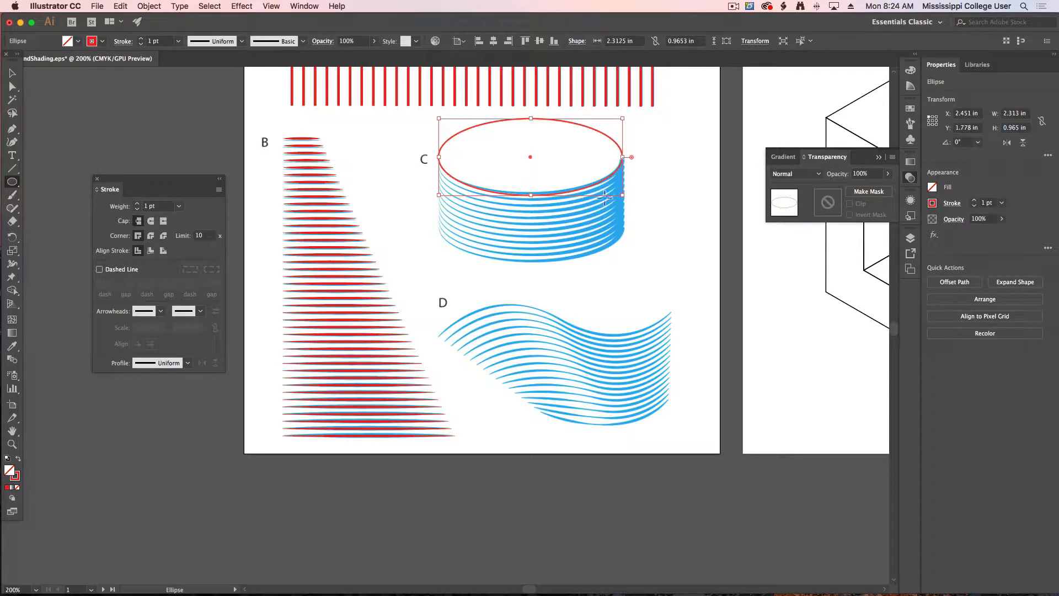
# Delete the ellipse's top anchor point and copy the remaining arc straight down onto example C's bottom curve
pyautogui.click(12, 86)
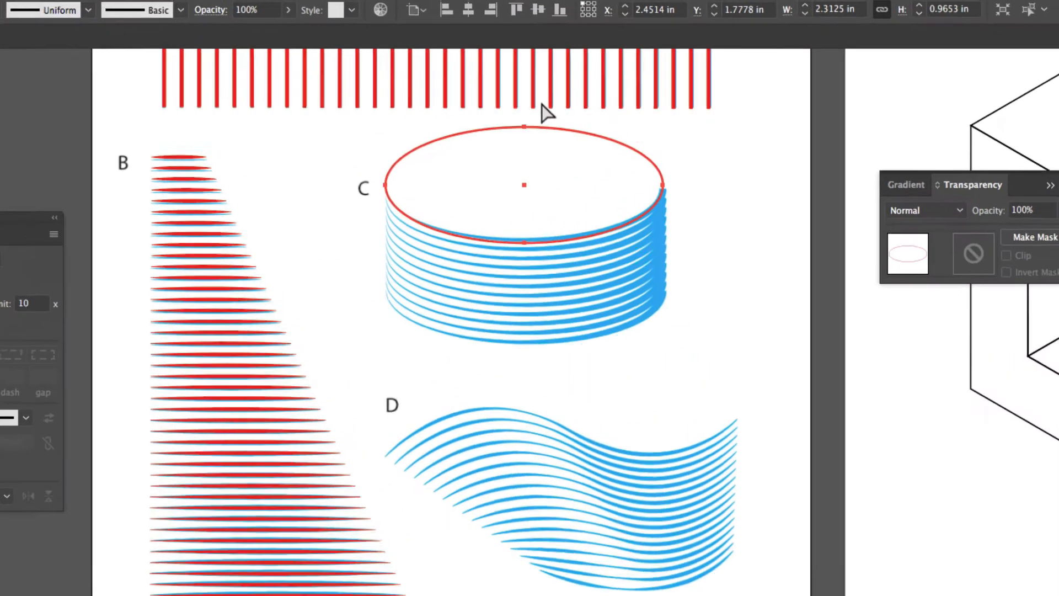
pyautogui.moveTo(523, 111); pyautogui.dragTo(537, 119)
pyautogui.press('Delete')
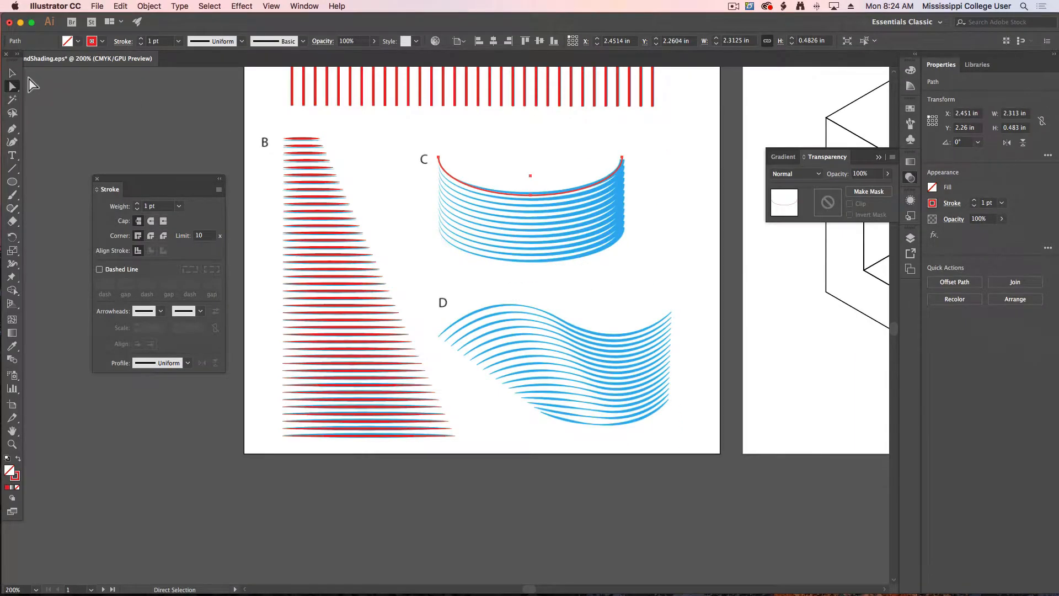
pyautogui.press('v')
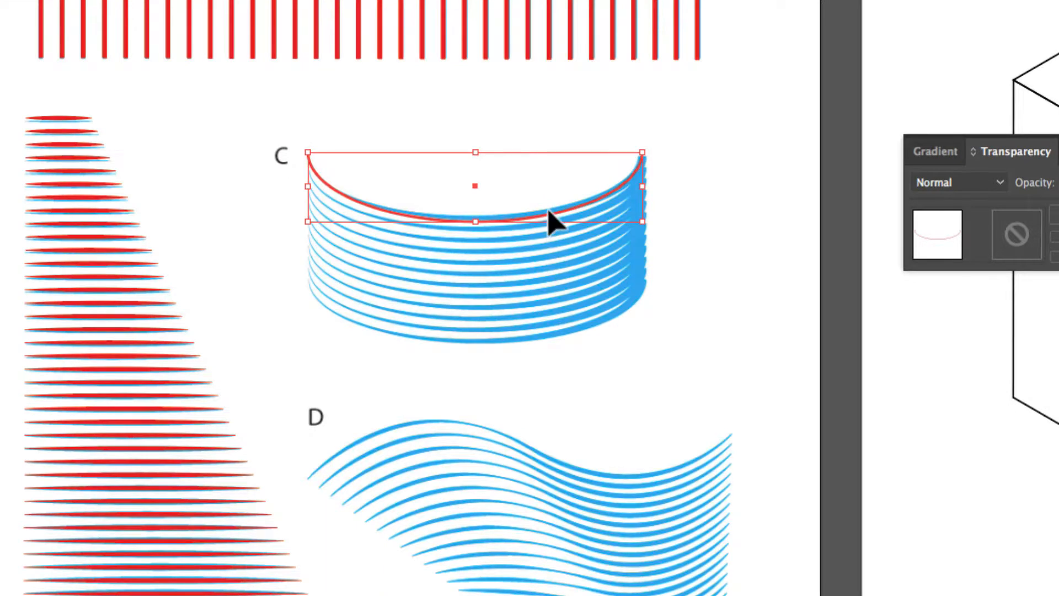
pyautogui.moveTo(547, 217); pyautogui.dragTo(550, 341)
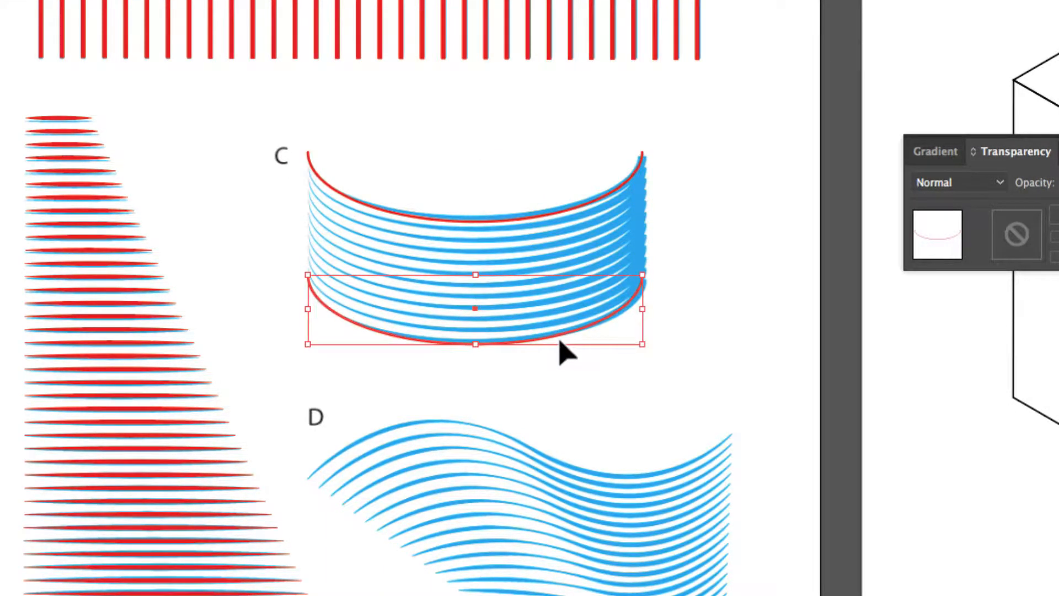
# Blend example C's upper and lower arcs into each other
pyautogui.press('w')
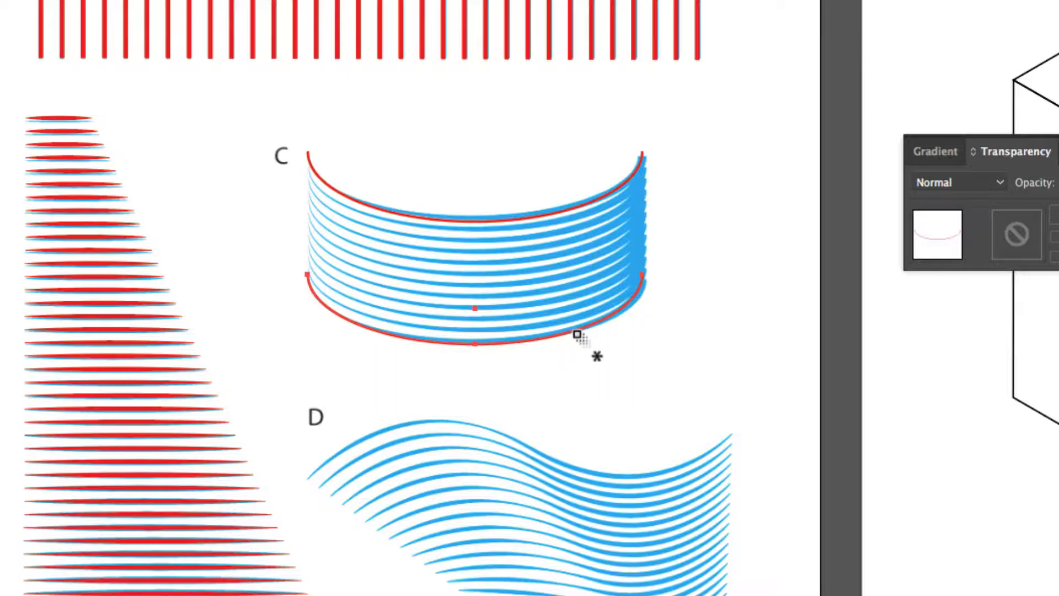
pyautogui.click(564, 213)
pyautogui.click(564, 328)
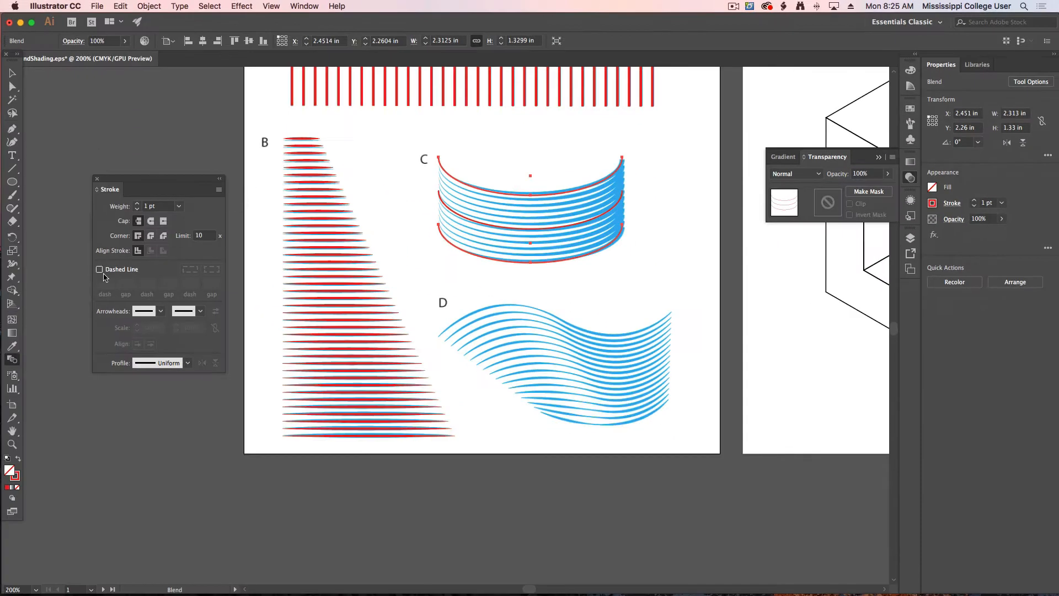
# Set the spacing of example C's blend to 10 specified steps with the preview on
pyautogui.doubleClick(11, 360)
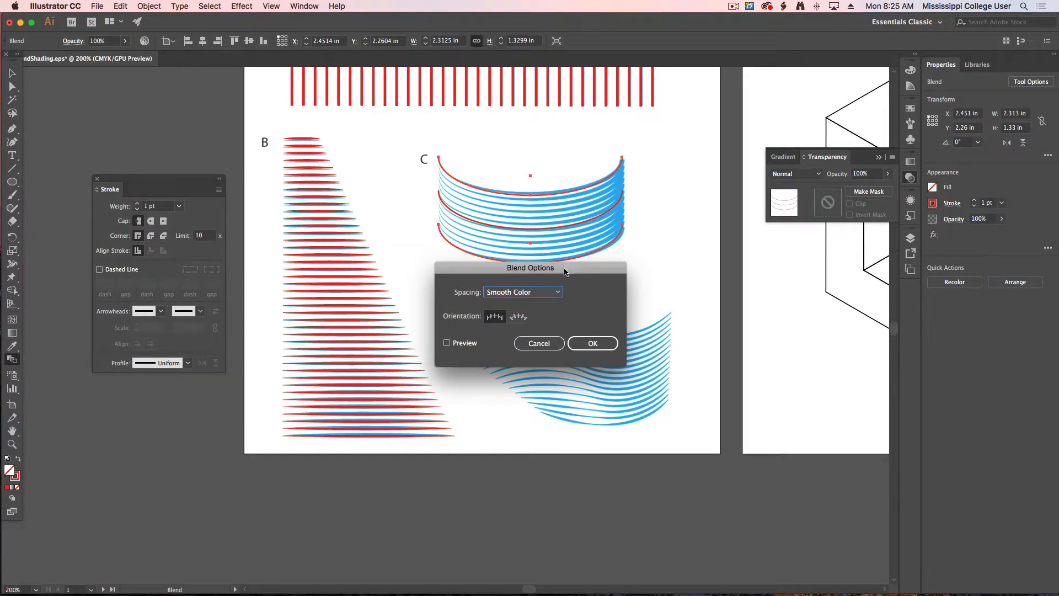
pyautogui.moveTo(566, 271); pyautogui.dragTo(366, 164)
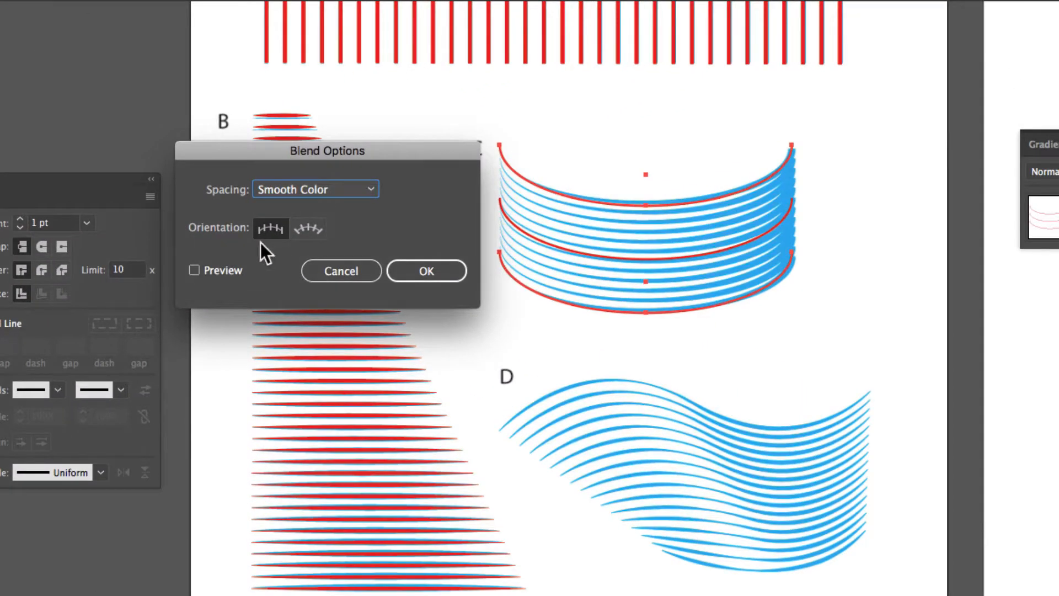
pyautogui.click(204, 273)
pyautogui.click(357, 185)
pyautogui.click(341, 224)
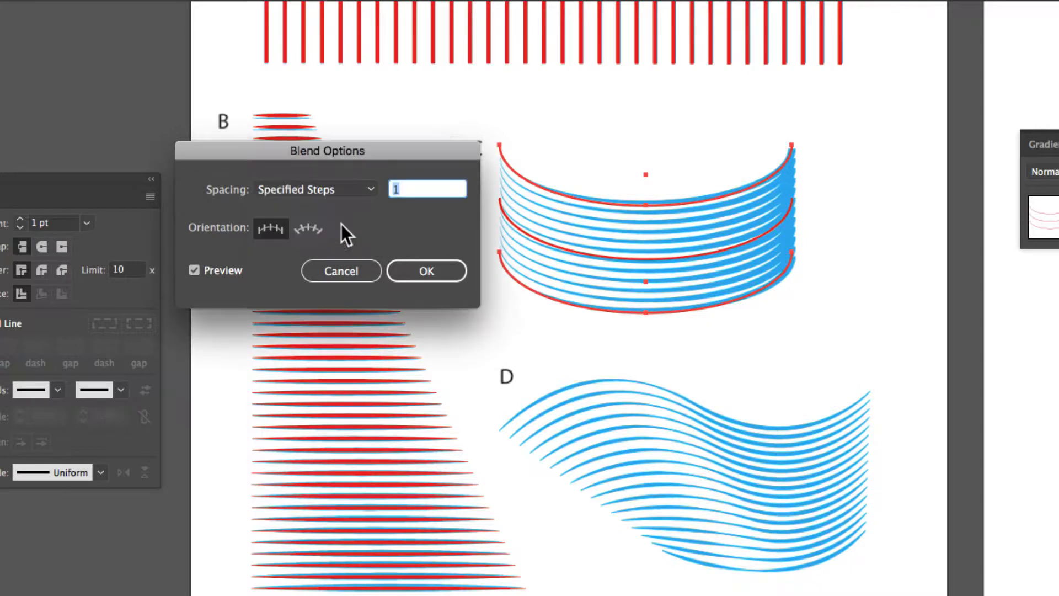
pyautogui.press('Up')
pyautogui.press('Up')
pyautogui.press('Up')
pyautogui.press('Up')
pyautogui.press('Up')
pyautogui.press('Up')
pyautogui.press('Up')
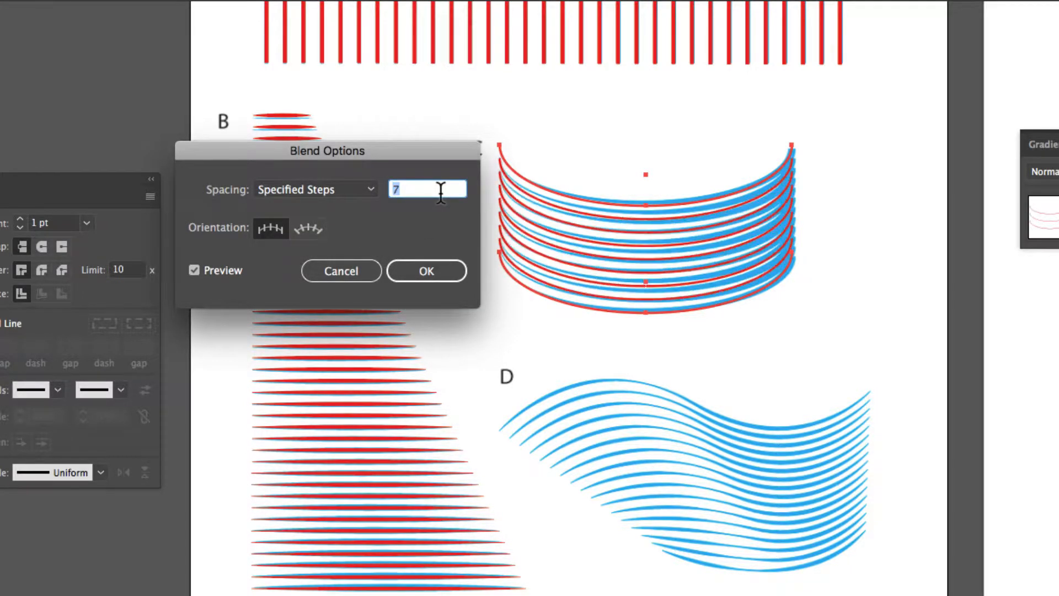
pyautogui.press('Up')
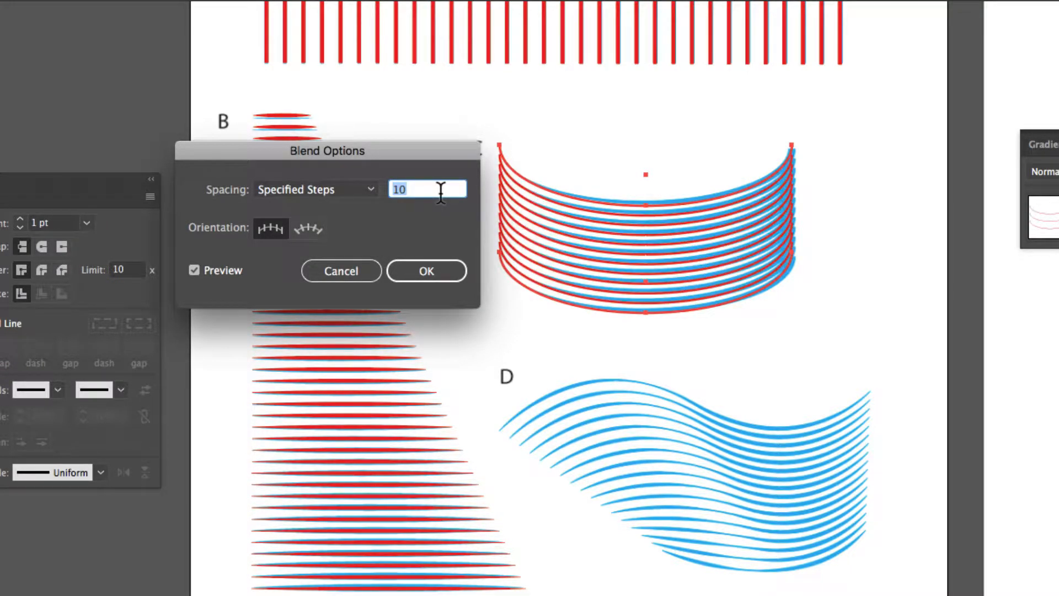
pyautogui.click(443, 270)
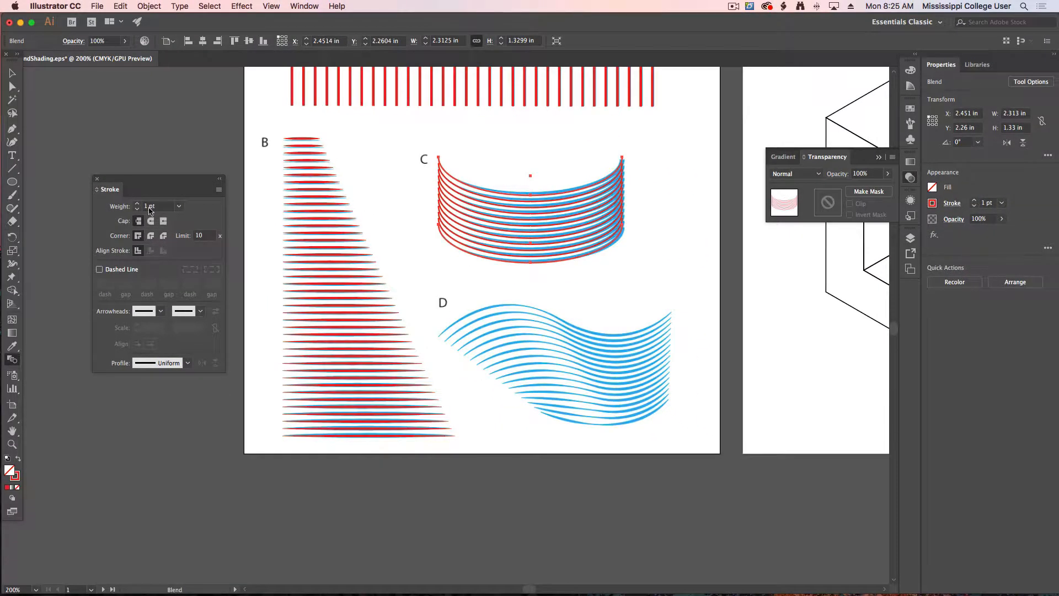
# Increase the stroke weight of example C's blend to 4 pt
pyautogui.click(138, 204)
pyautogui.click(138, 205)
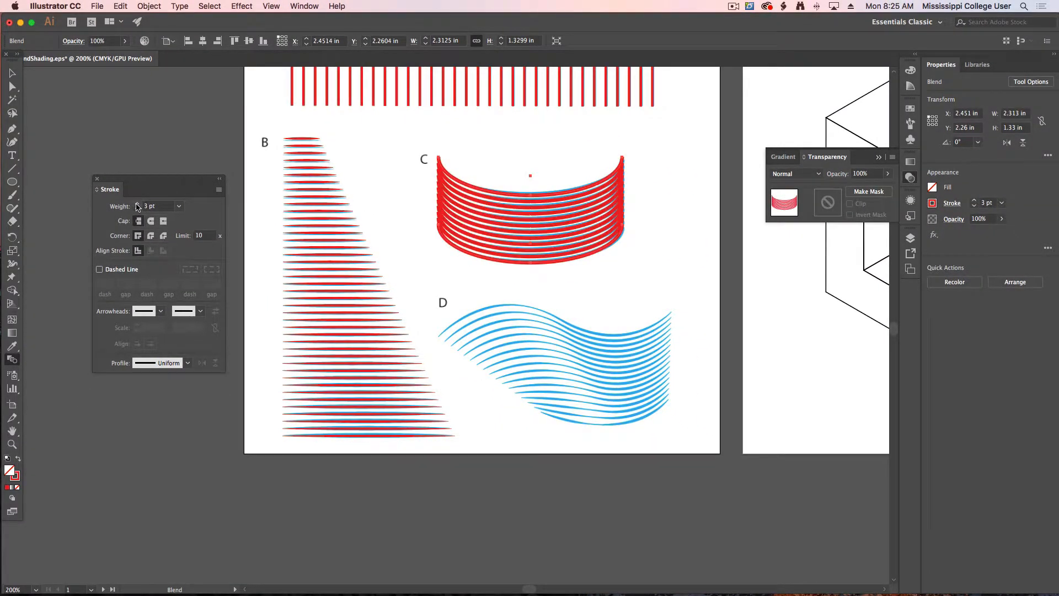
pyautogui.click(138, 204)
# Try the tapered triangular width profile on example C's unexpanded blend and undo it
pyautogui.click(186, 363)
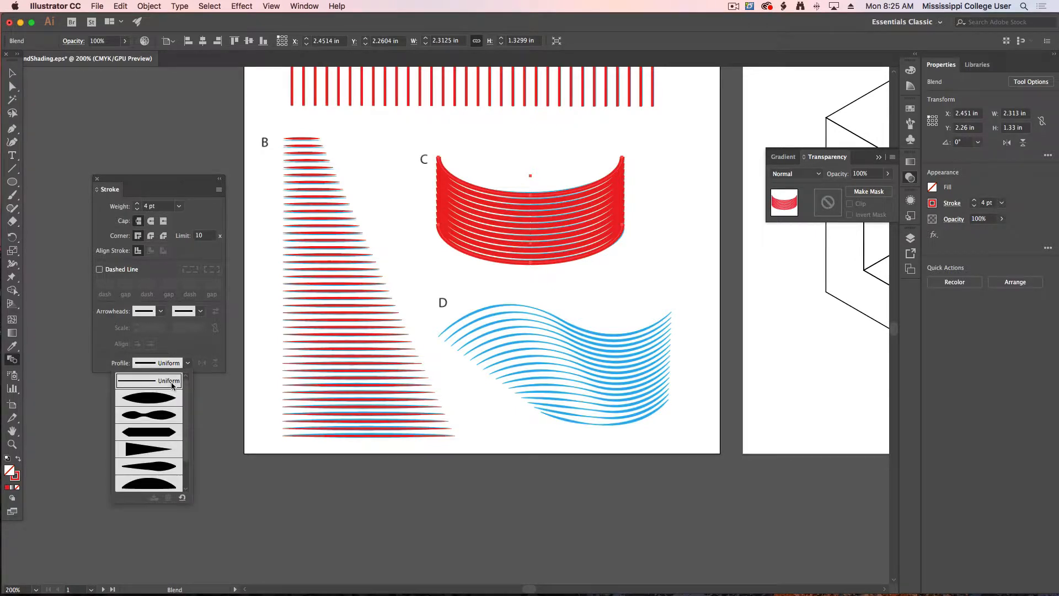
pyautogui.click(142, 451)
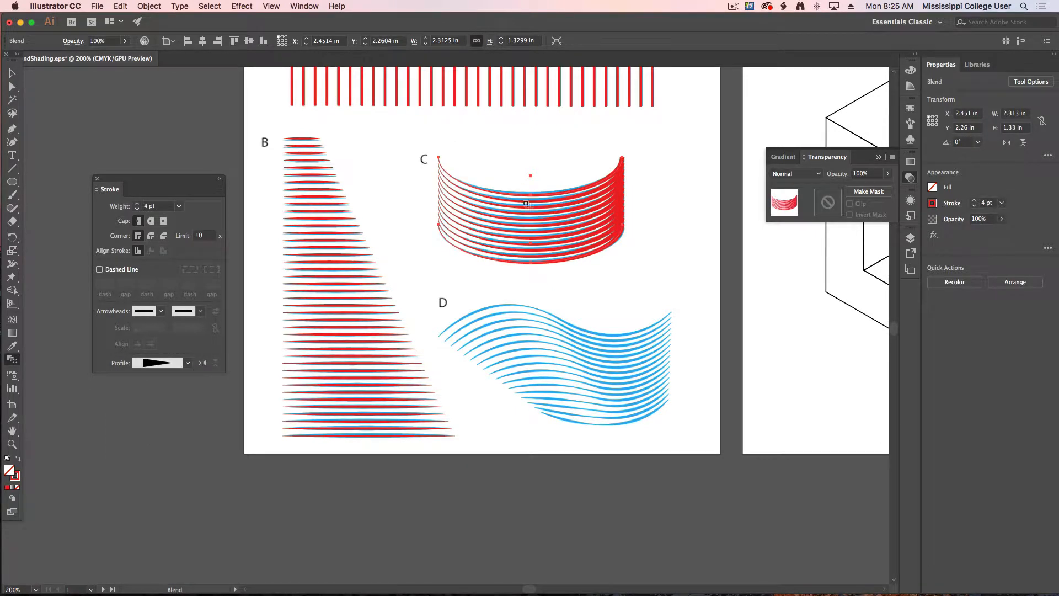
pyautogui.press('super+z')
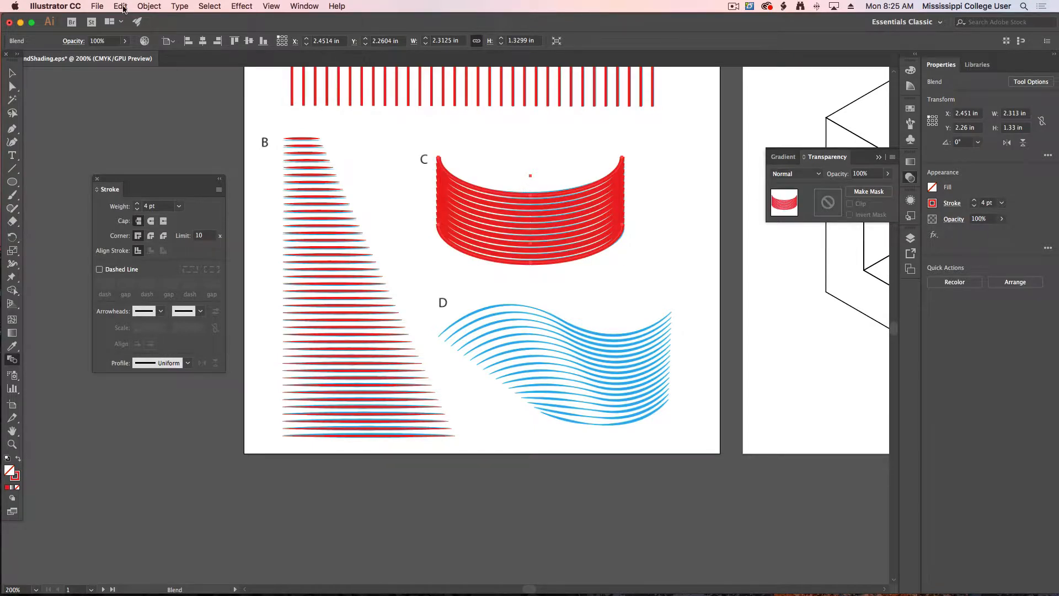
# Expand example C's blend into separate lines with Object, Fill and Stroke included
pyautogui.click(149, 6)
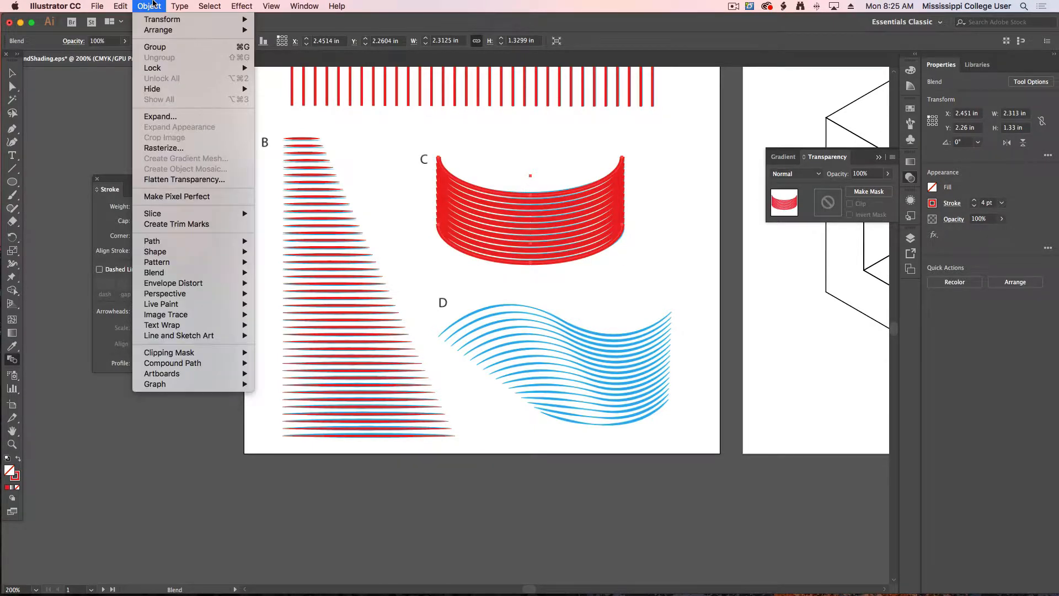
pyautogui.click(159, 116)
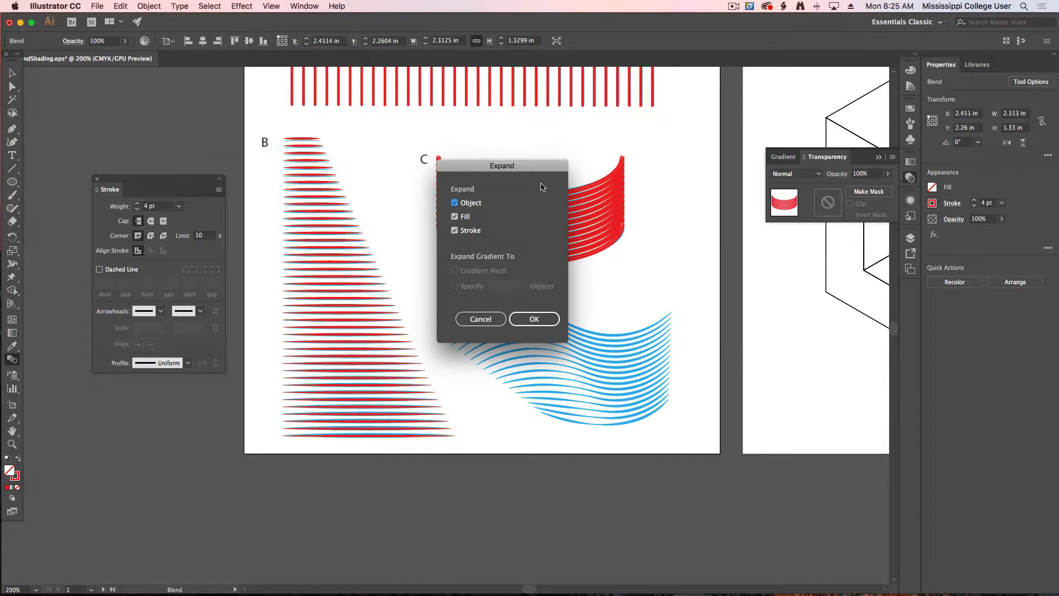
pyautogui.moveTo(530, 168); pyautogui.dragTo(356, 160)
pyautogui.click(359, 311)
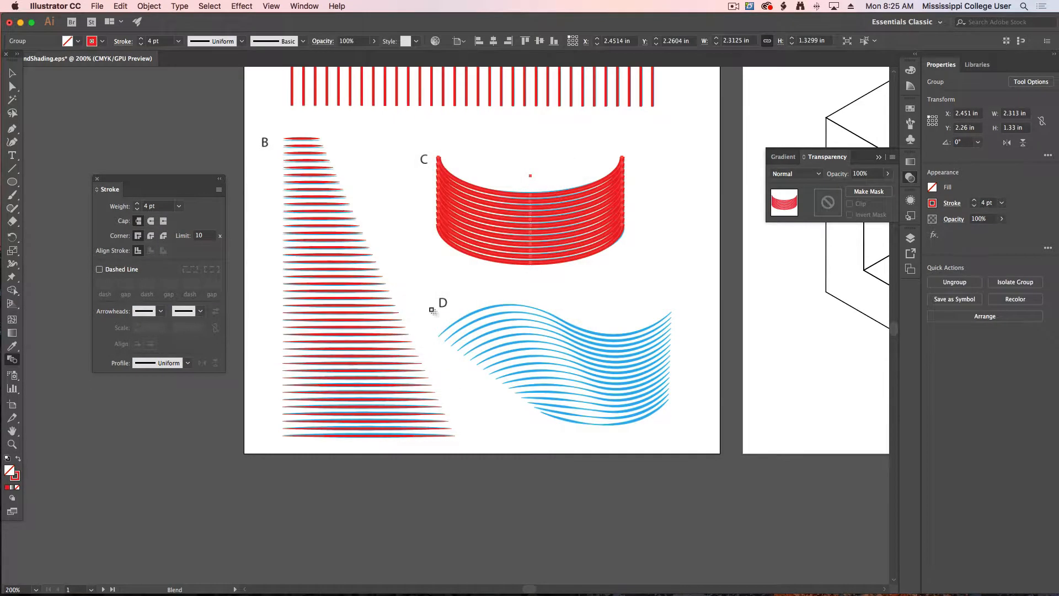
# Give example C's expanded lines the tapered triangular width profile and clear the selection
pyautogui.click(181, 362)
pyautogui.click(138, 450)
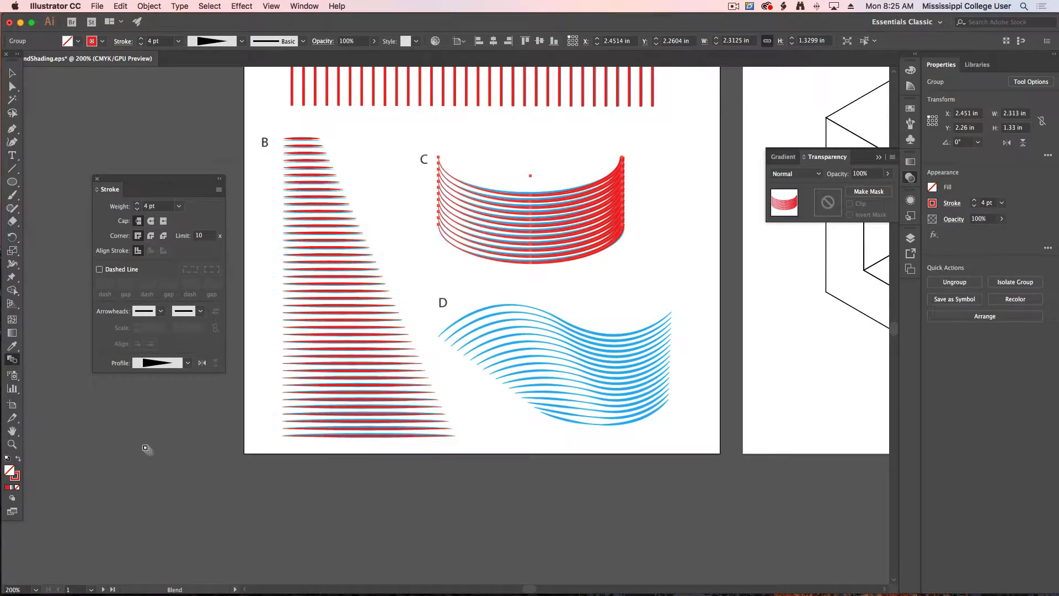
pyautogui.click(134, 421)
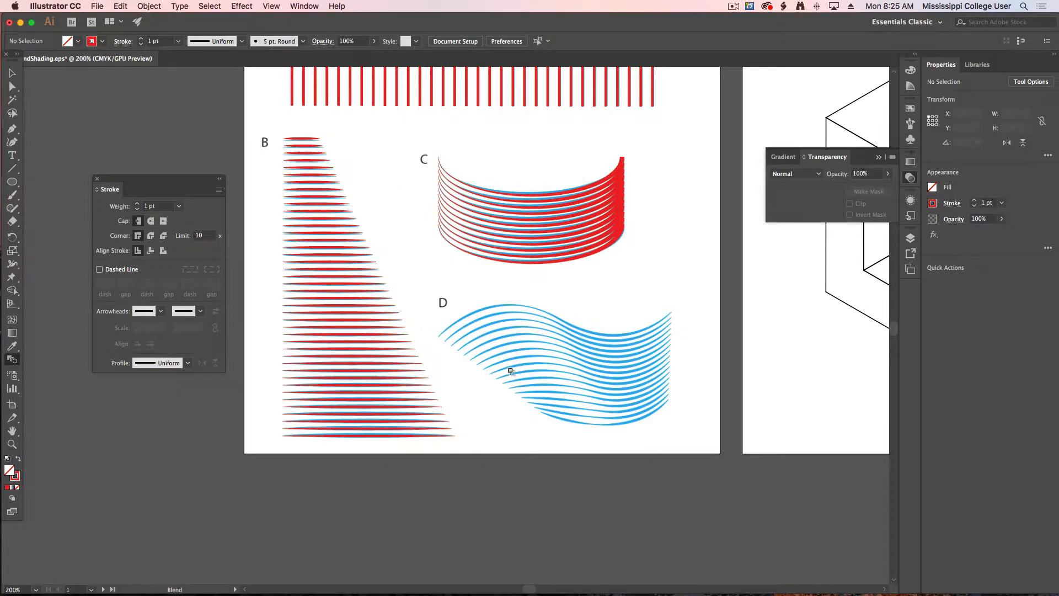
# Trace example D's topmost wavy line as a smooth four-point path with the Pen tool and finish the path
pyautogui.hscroll(2, 504, 369)
pyautogui.press('super+equal')
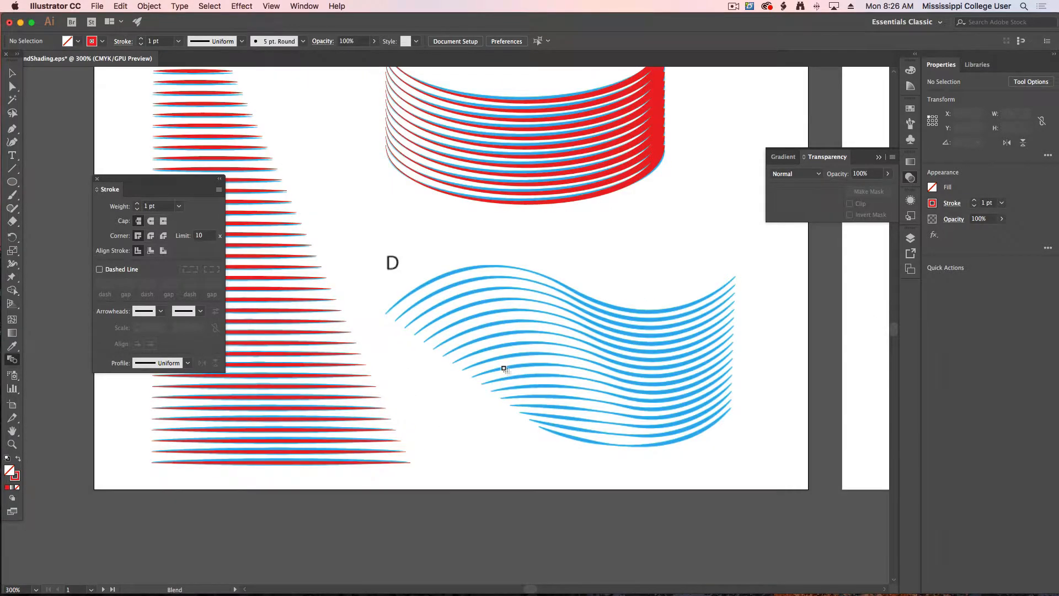
pyautogui.hscroll(2, 504, 369)
pyautogui.click(13, 132)
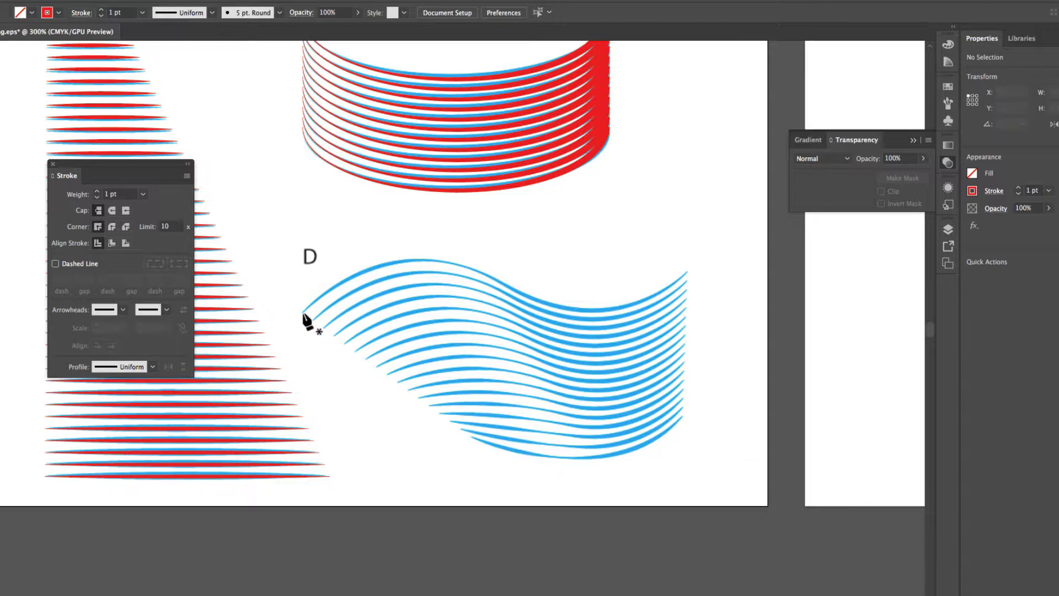
pyautogui.click(322, 314)
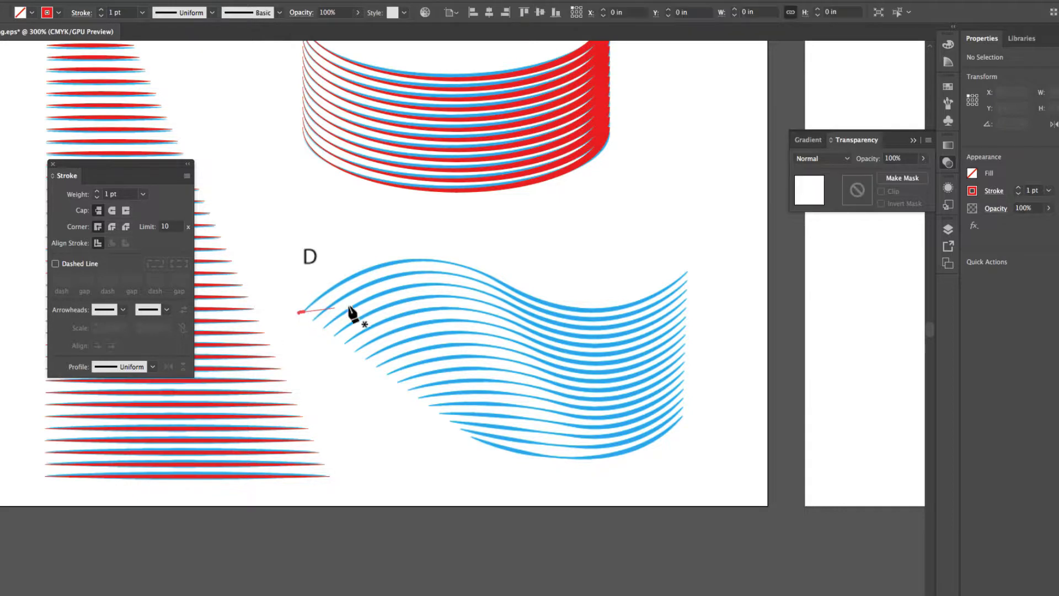
pyautogui.moveTo(409, 259); pyautogui.dragTo(469, 262)
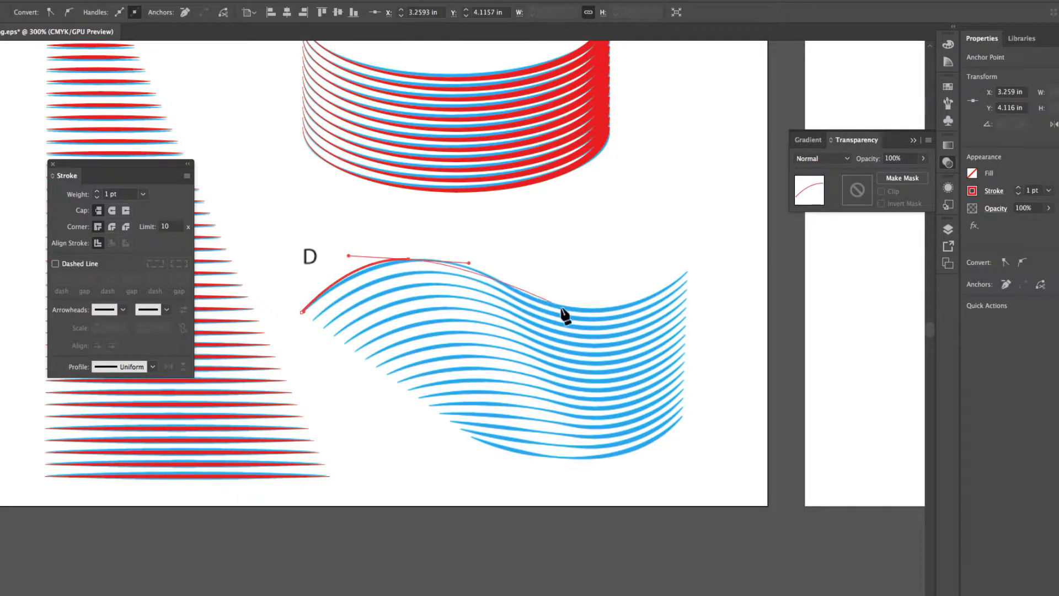
pyautogui.moveTo(529, 298); pyautogui.dragTo(571, 318)
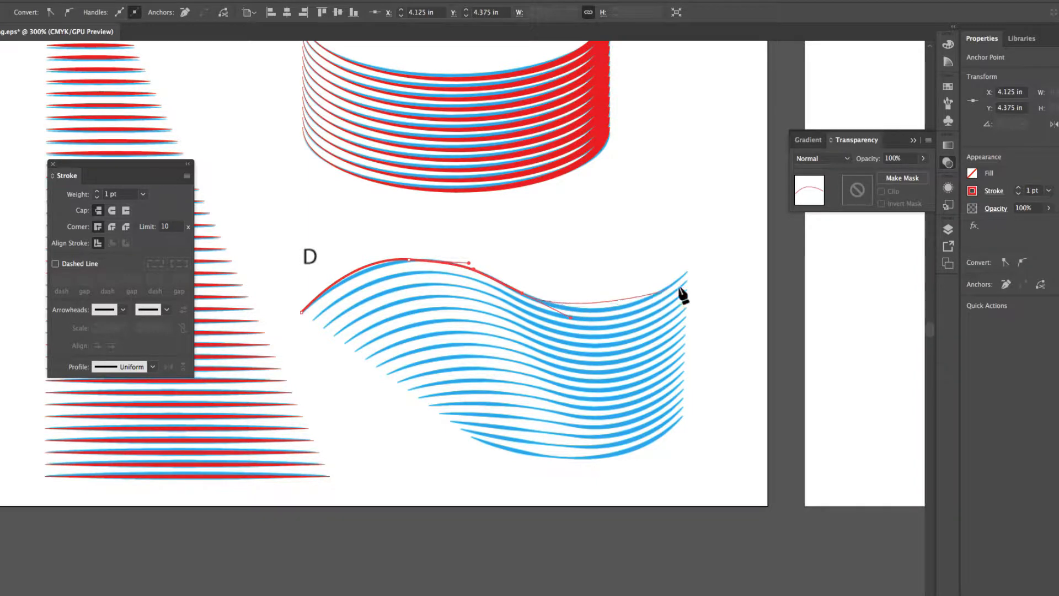
pyautogui.moveTo(687, 272); pyautogui.dragTo(735, 222)
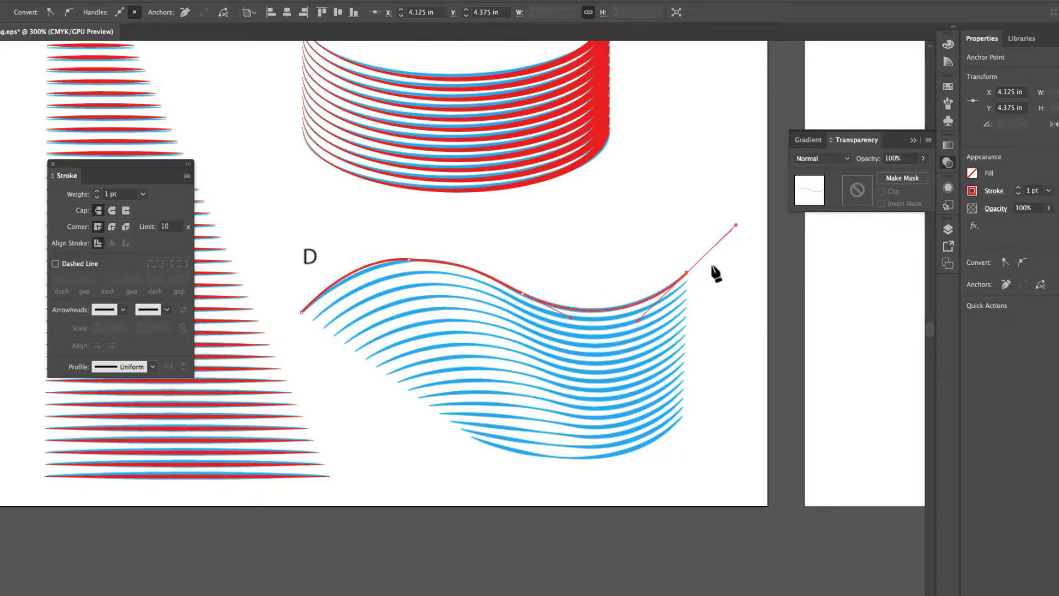
pyautogui.press('super+shift+a')
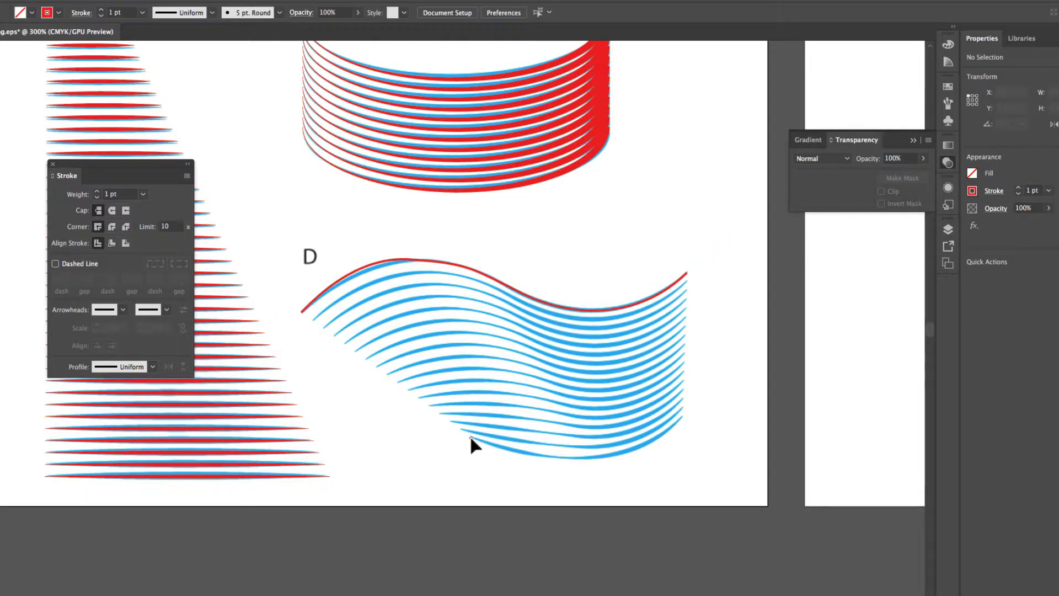
# Trace example D's bottommost line as a curved two-point path with the Pen tool and finish the path
pyautogui.click(470, 438)
pyautogui.moveTo(682, 417); pyautogui.dragTo(744, 339)
pyautogui.press('super+shift+a')
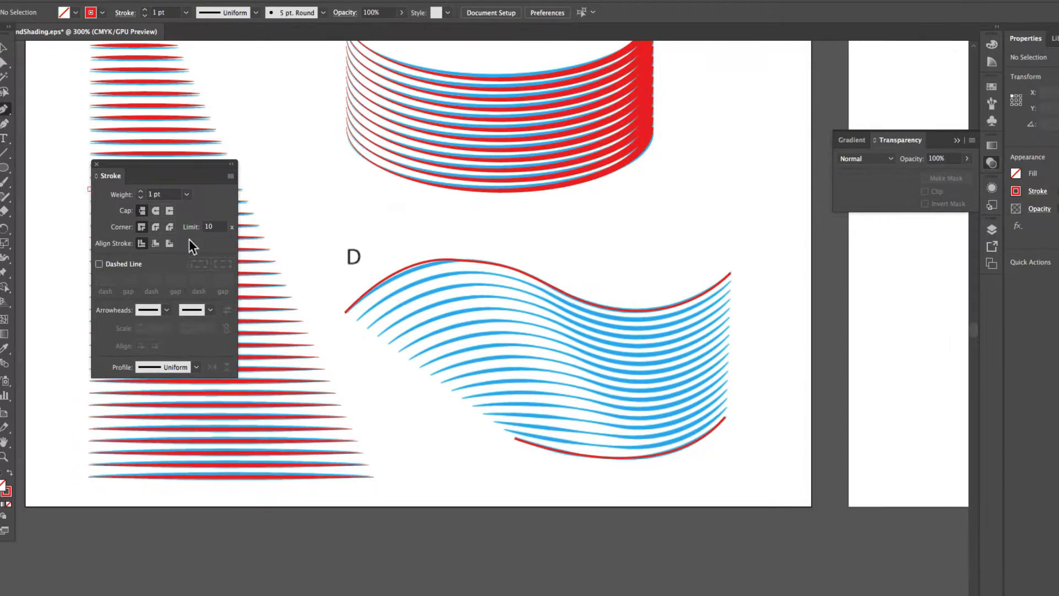
# Blend example D's traced upper and lower curves into each other
pyautogui.press('a')
pyautogui.press('w')
pyautogui.click(653, 457)
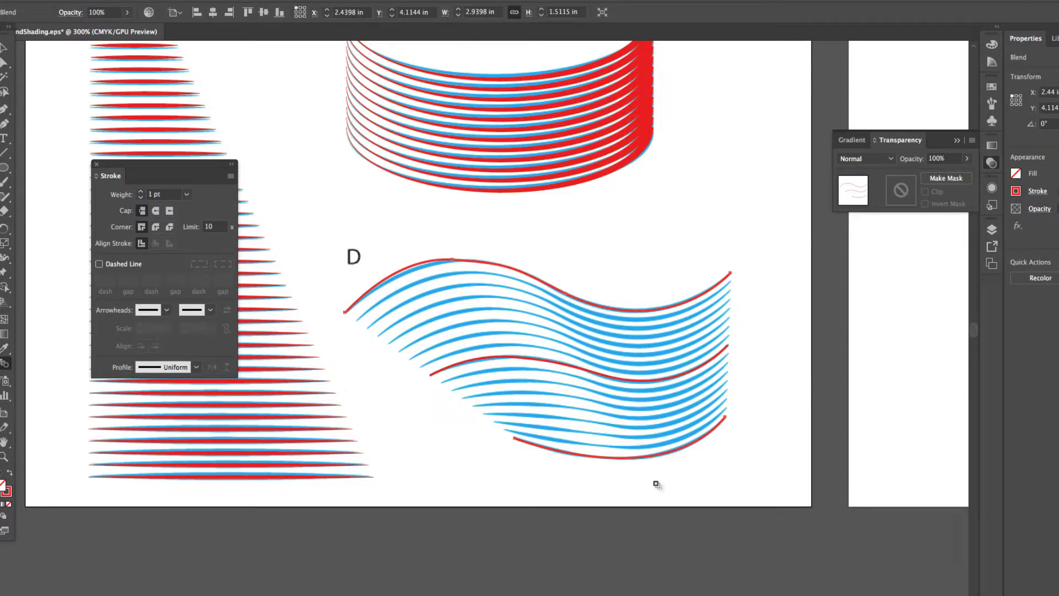
# Set the spacing of example D's blend to 15 specified steps with the preview on
pyautogui.doubleClick(12, 365)
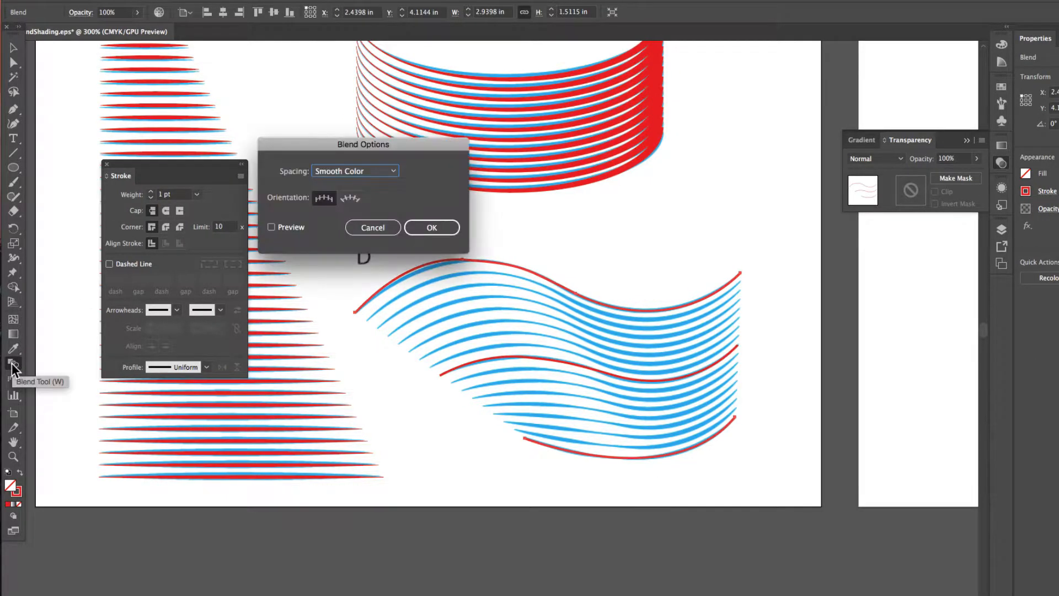
pyautogui.click(290, 226)
pyautogui.click(359, 171)
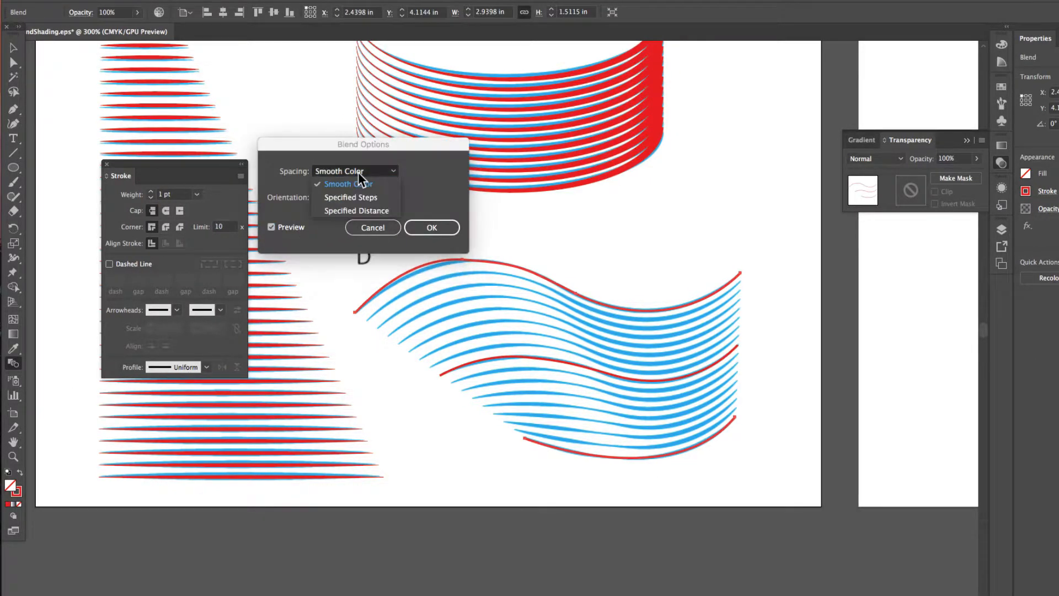
pyautogui.click(365, 193)
pyautogui.click(443, 170)
pyautogui.write('2')
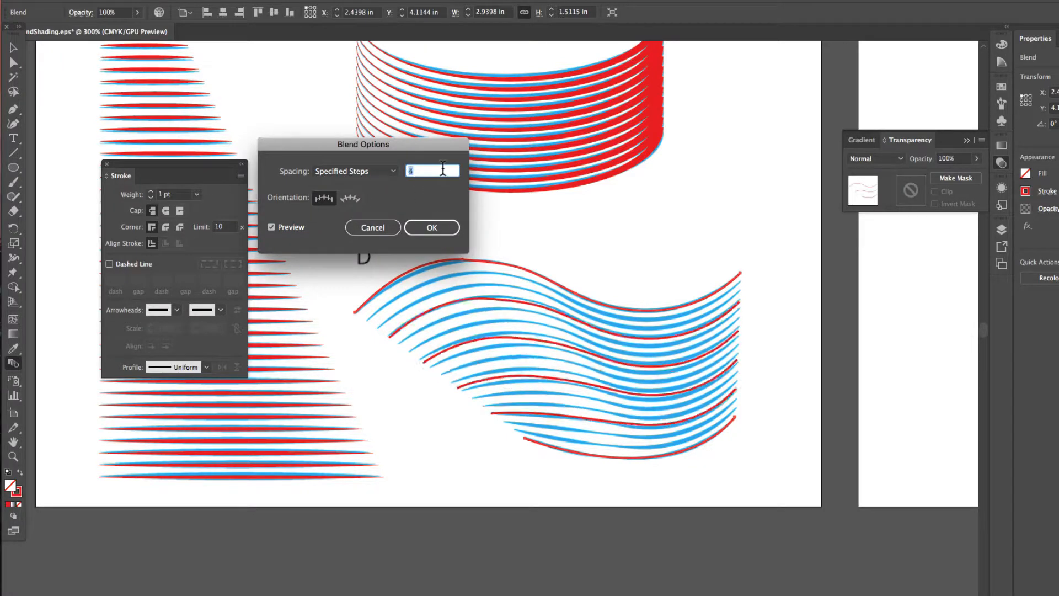
pyautogui.press('Up')
pyautogui.press('Up')
pyautogui.press('Up')
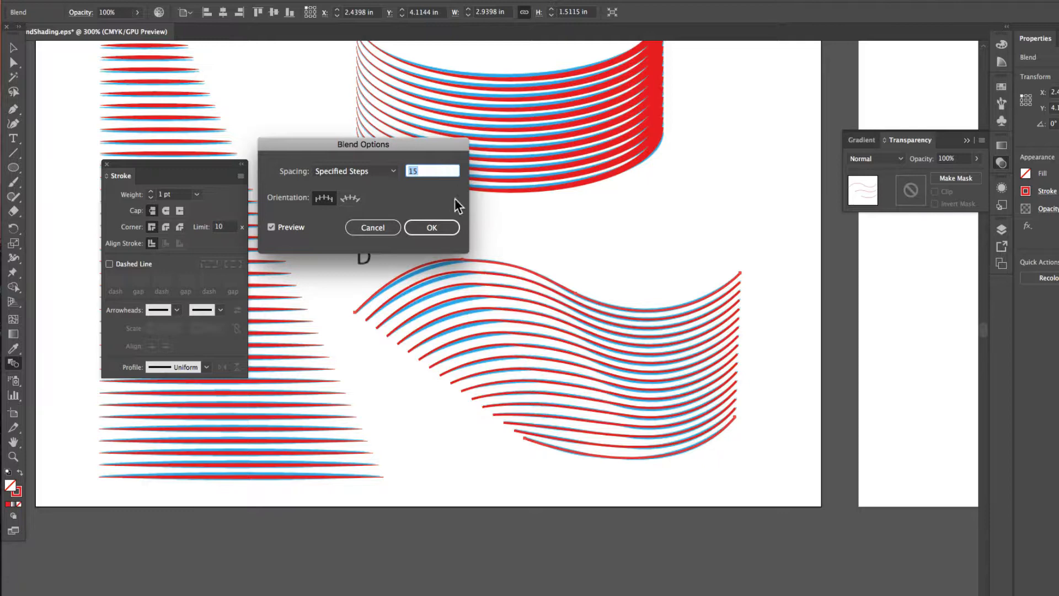
pyautogui.click(443, 230)
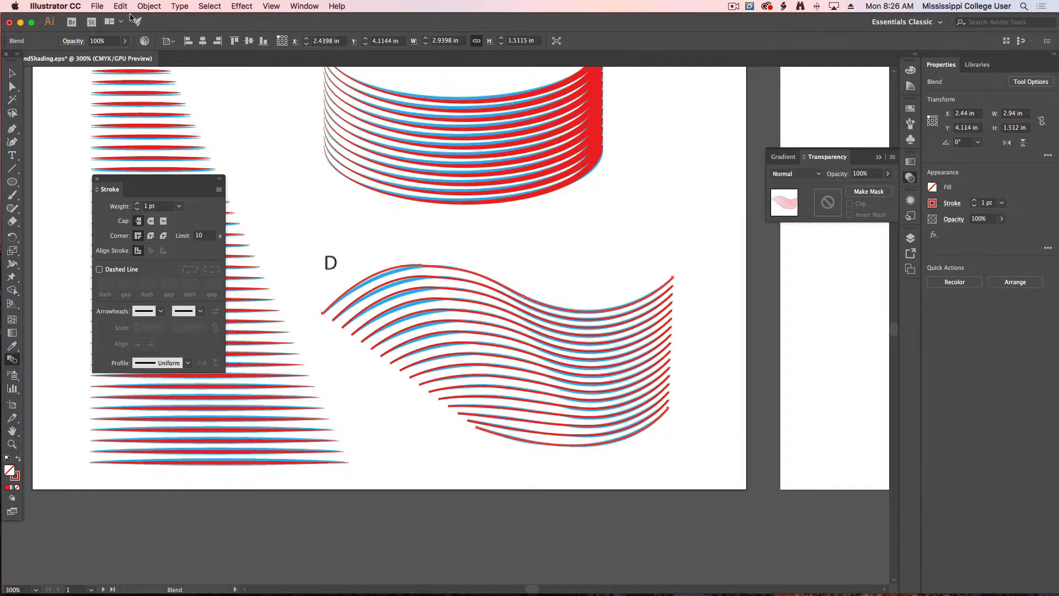
# Expand example D's blend into separate lines
pyautogui.click(150, 7)
pyautogui.click(159, 116)
pyautogui.click(362, 314)
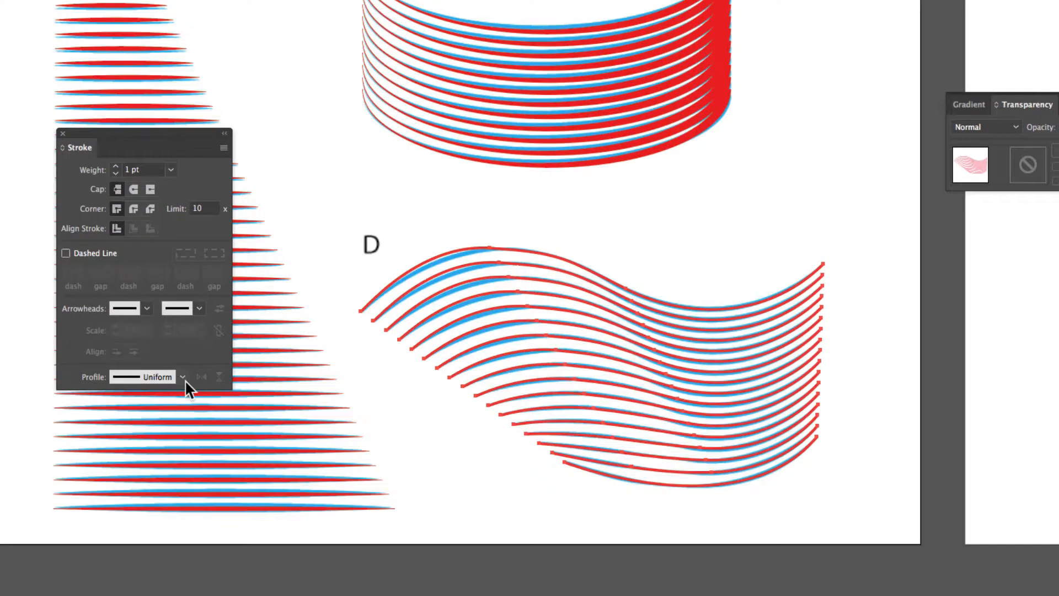
# Give example D's expanded lines the double-bulge width profile and a 3 pt stroke weight
pyautogui.click(187, 364)
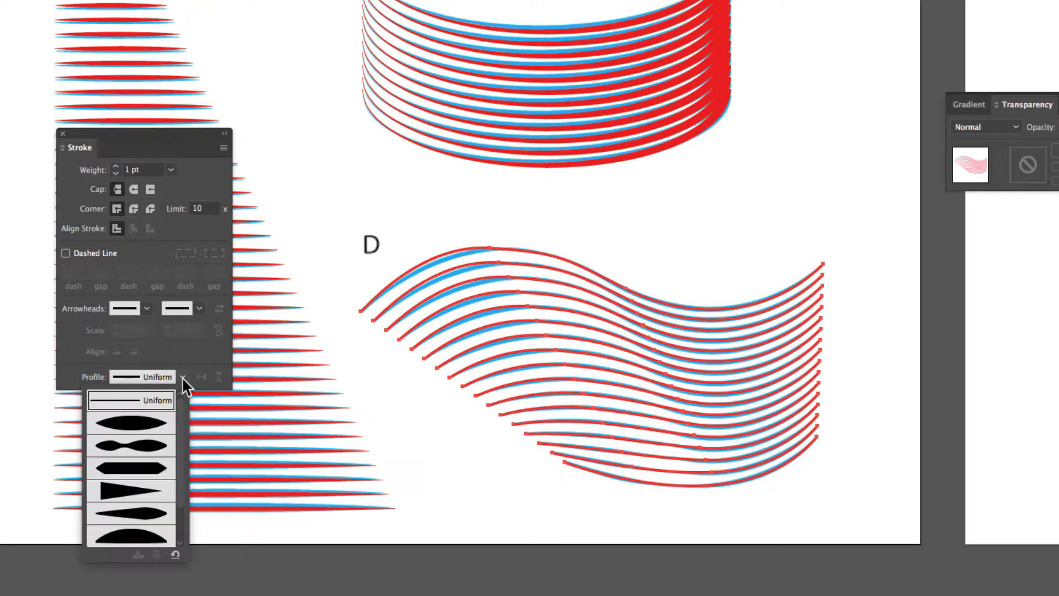
pyautogui.click(118, 456)
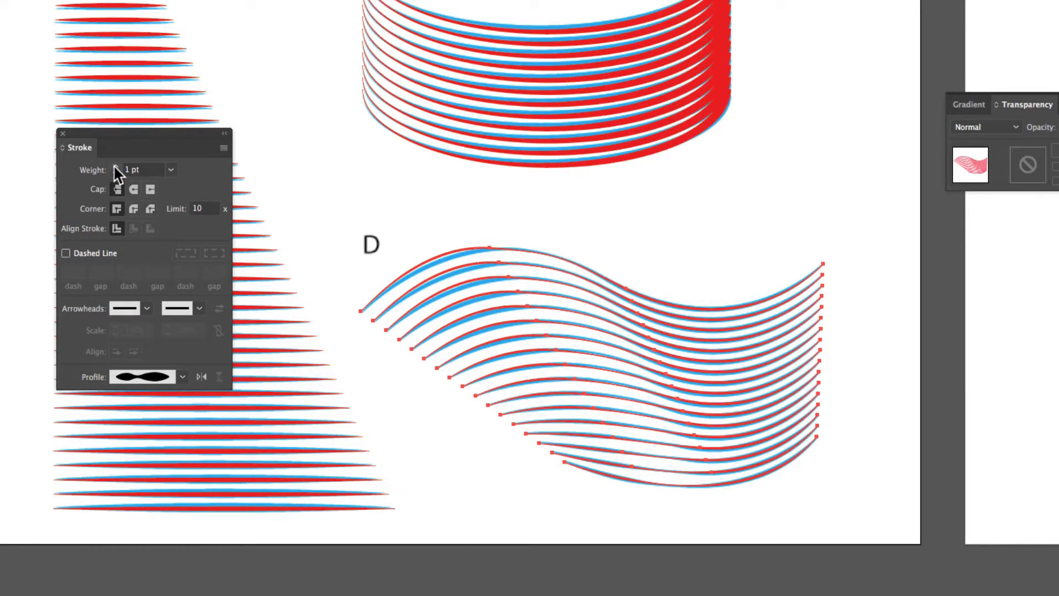
pyautogui.click(115, 165)
pyautogui.click(114, 166)
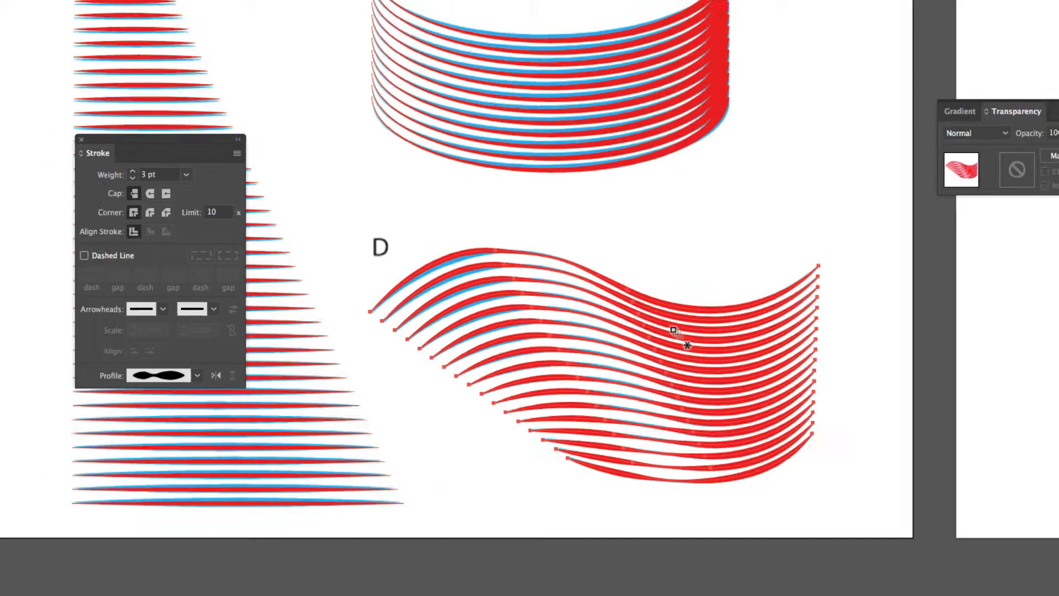
# Trace the upper-right and lower-left edges of the cube's top face with the Line Segment tool
pyautogui.press('a')
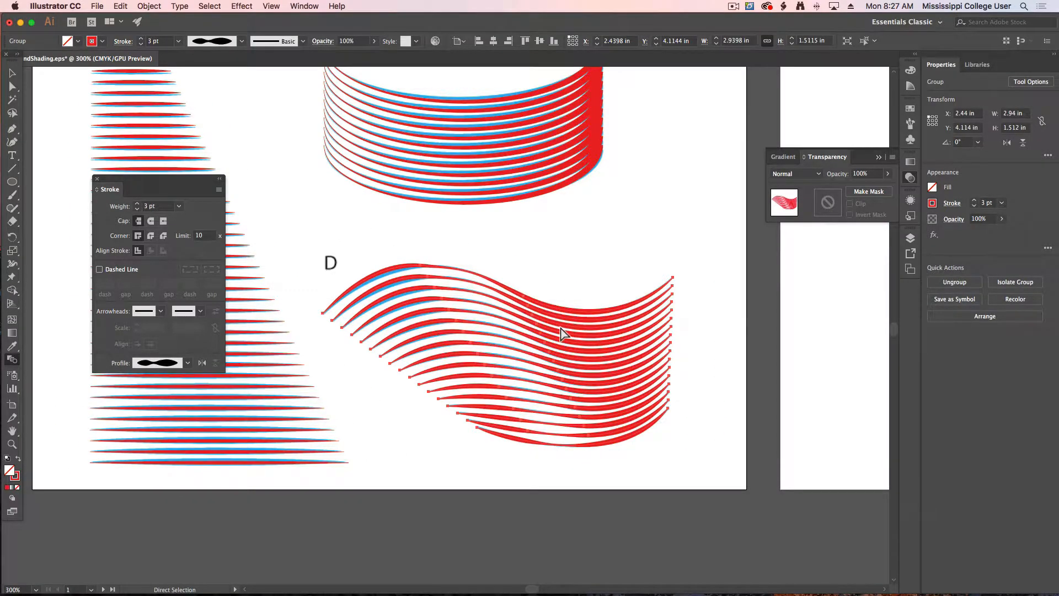
pyautogui.press('super+minus')
pyautogui.press('super+minus')
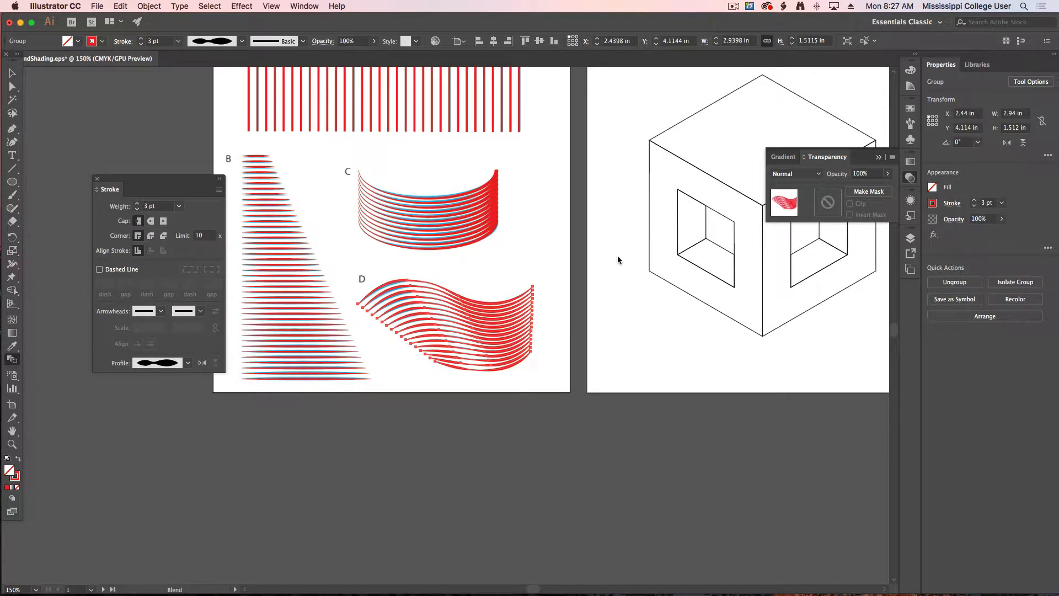
pyautogui.hscroll(5, 617, 256)
pyautogui.scroll(2, 617, 256)
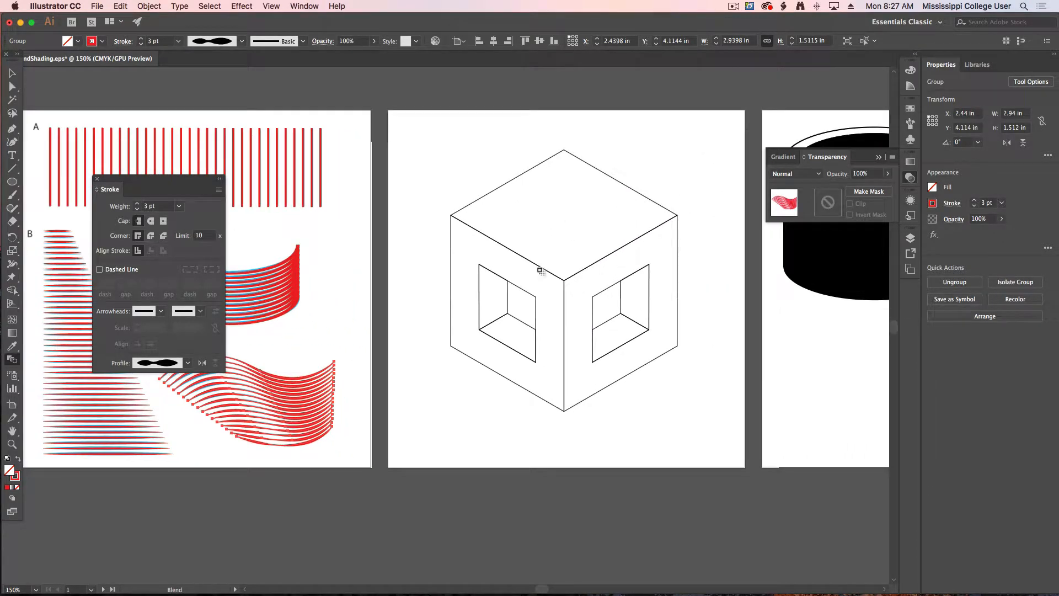
pyautogui.hscroll(2, 539, 230)
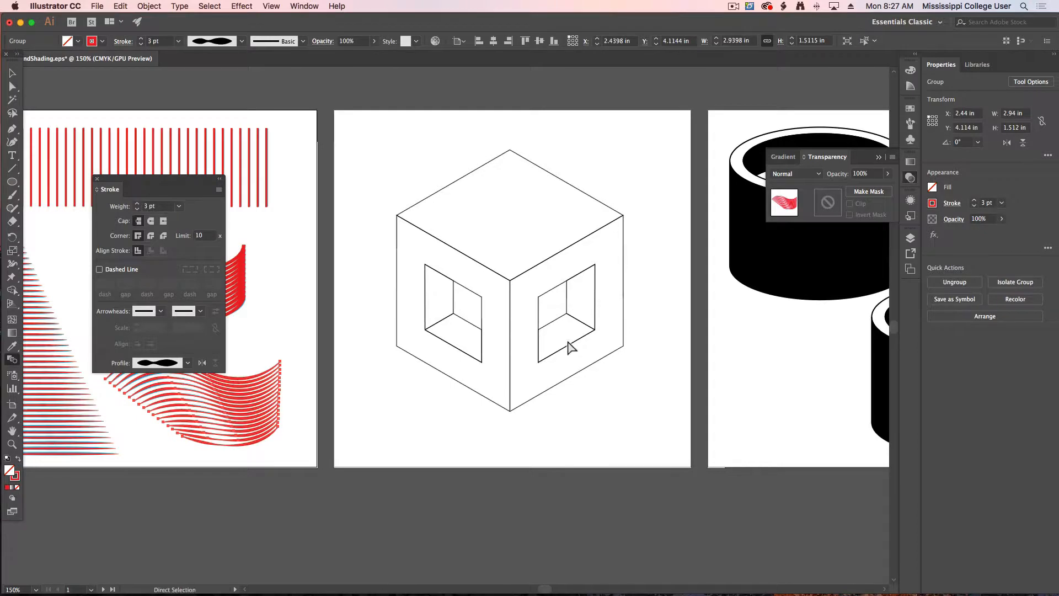
pyautogui.press('super+plus')
pyautogui.press('super+plus')
pyautogui.hscroll(8, 570, 343)
pyautogui.scroll(1, 570, 343)
pyautogui.hscroll(10, 569, 343)
pyautogui.scroll(7, 569, 343)
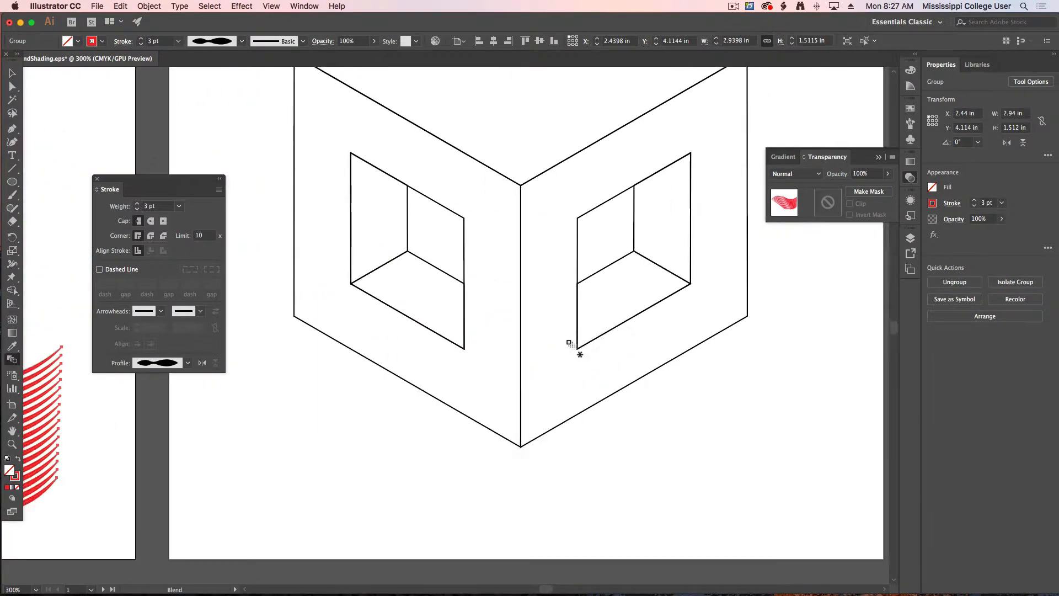
pyautogui.click(11, 168)
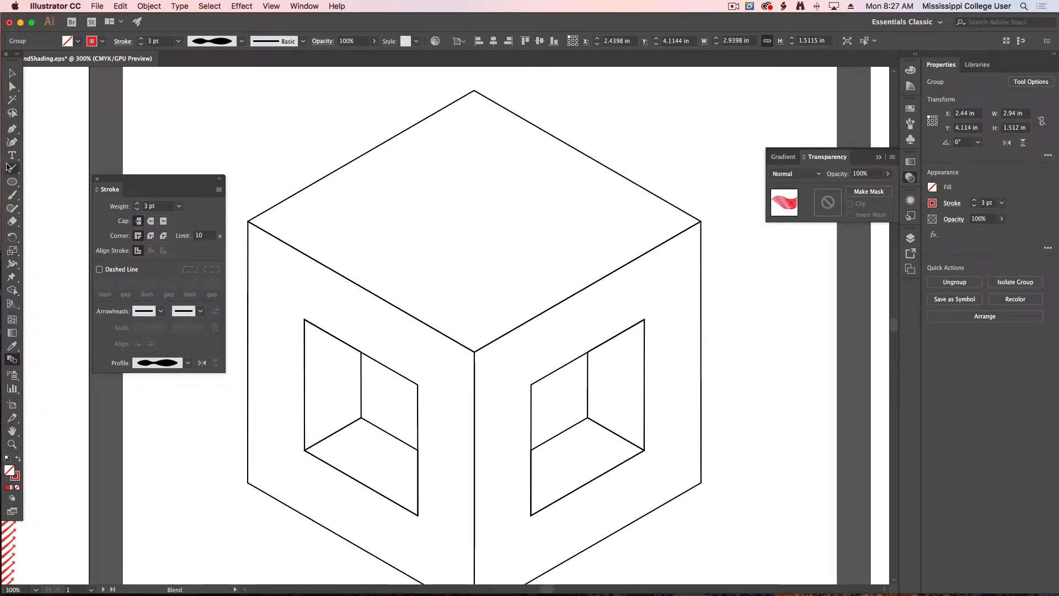
pyautogui.moveTo(477, 91)
pyautogui.mouseDown()
pyautogui.moveTo(705, 234)
pyautogui.moveTo(700, 221)
pyautogui.mouseUp()
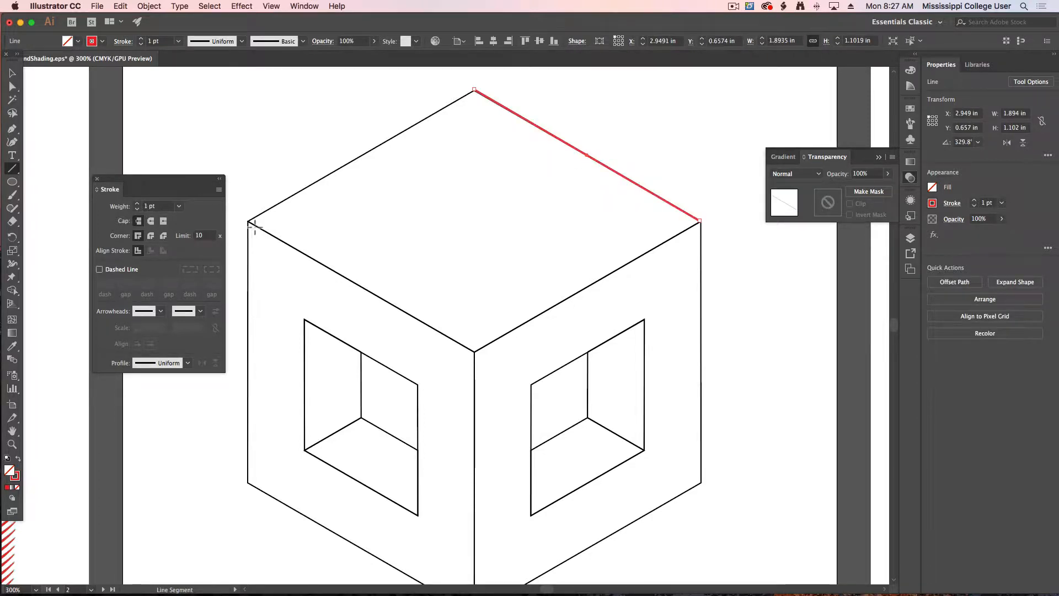
pyautogui.moveTo(249, 222); pyautogui.dragTo(474, 351)
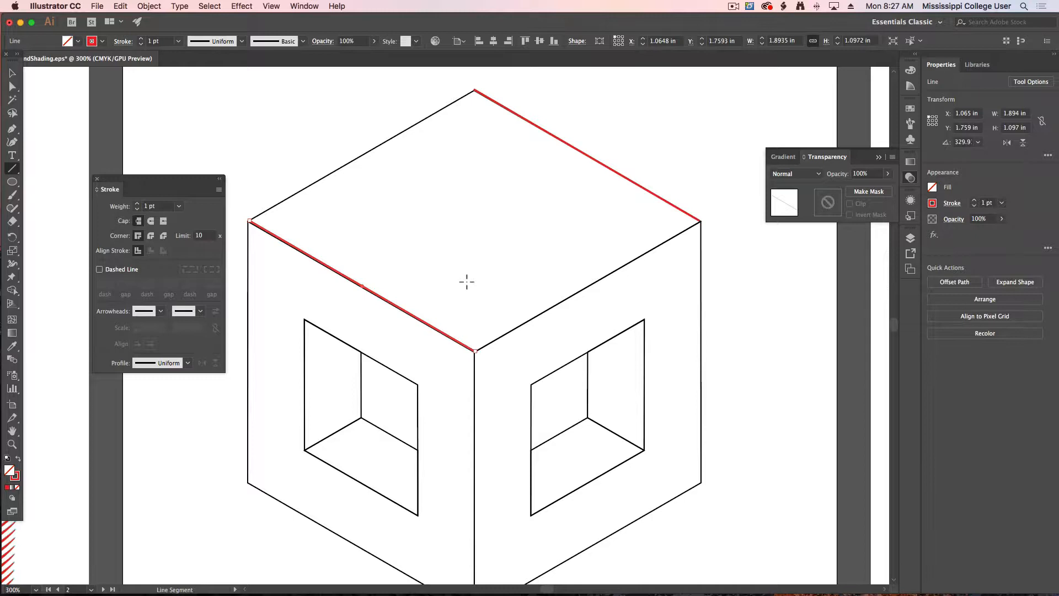
# Blend the two traced edges of the cube's top face and switch the spacing to Specified Steps with the preview on
pyautogui.press('w')
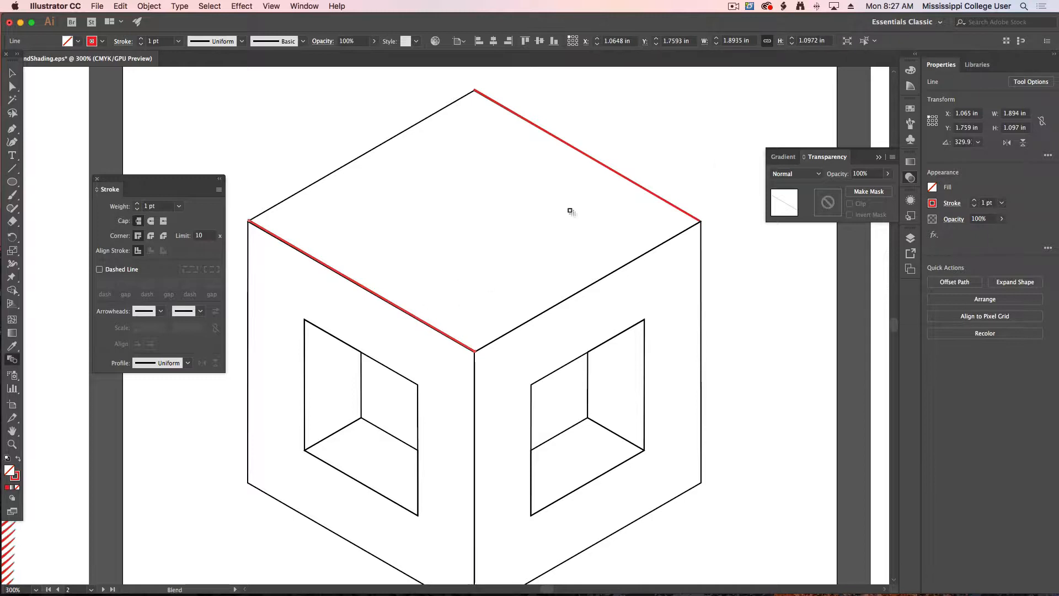
pyautogui.click(618, 174)
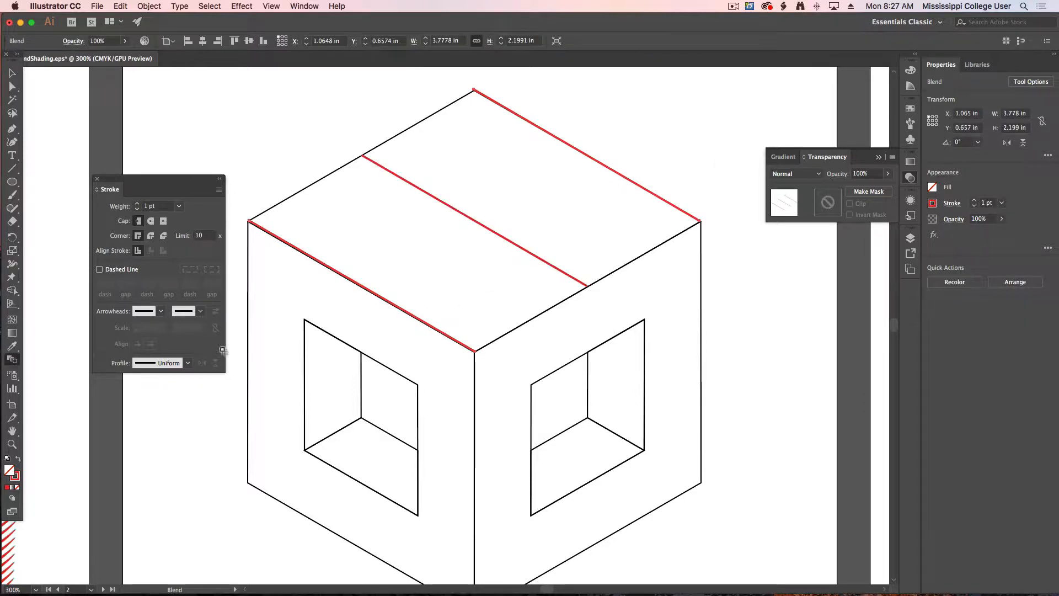
pyautogui.doubleClick(13, 361)
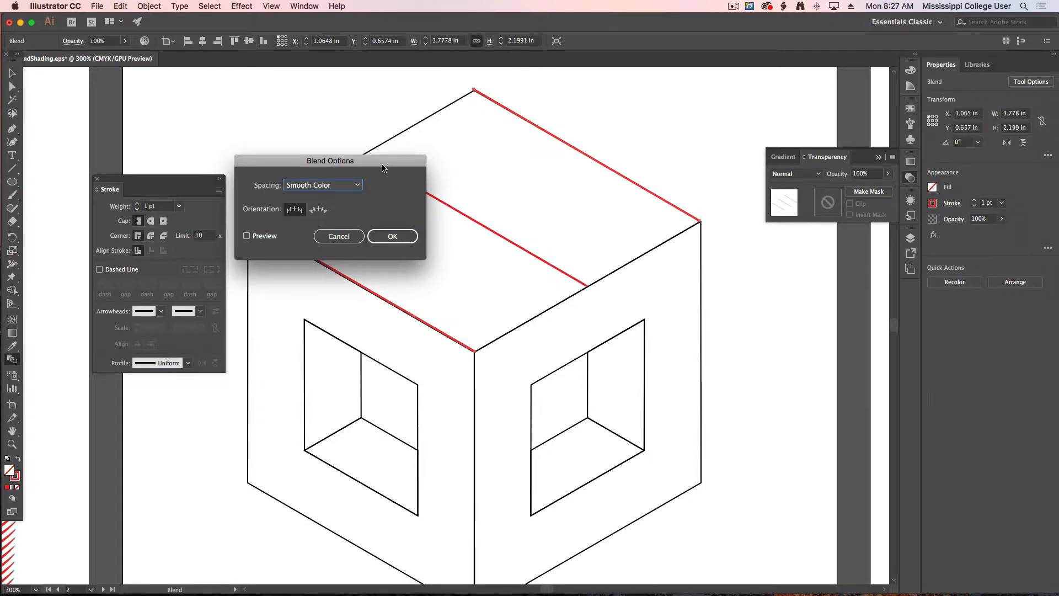
pyautogui.moveTo(385, 161); pyautogui.dragTo(332, 196)
pyautogui.click(195, 271)
pyautogui.click(265, 221)
pyautogui.click(265, 224)
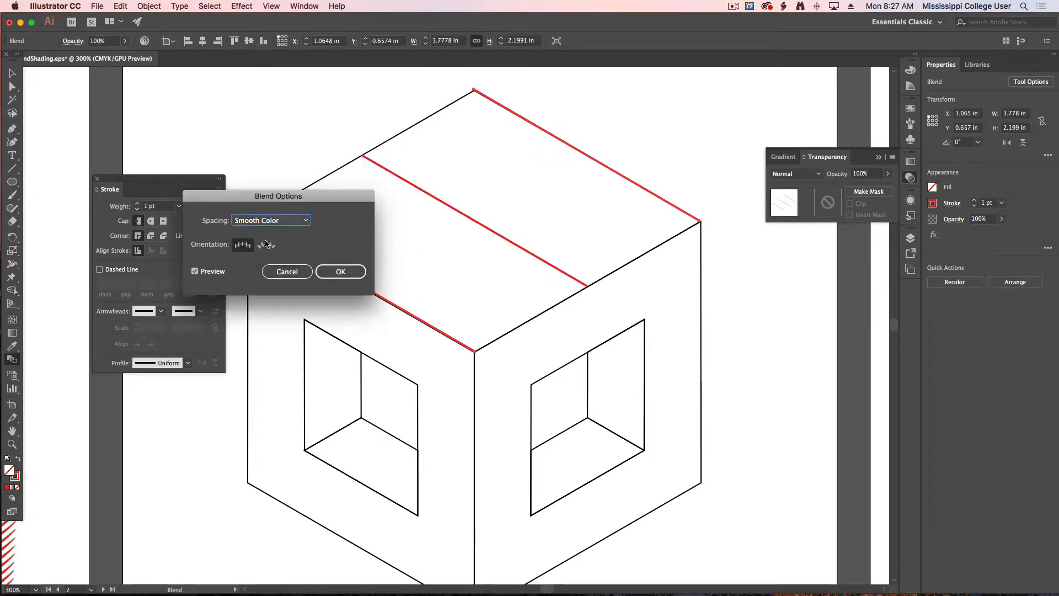
pyautogui.click(268, 222)
pyautogui.click(267, 243)
# Set the top face's blend to 32 steps and apply the blend options
pyautogui.press('Up')
pyautogui.press('Up')
pyautogui.press('Up')
pyautogui.press('Up')
pyautogui.press('Up')
pyautogui.press('Up')
pyautogui.press('Up')
pyautogui.press('Up')
pyautogui.press('Up')
pyautogui.press('Up')
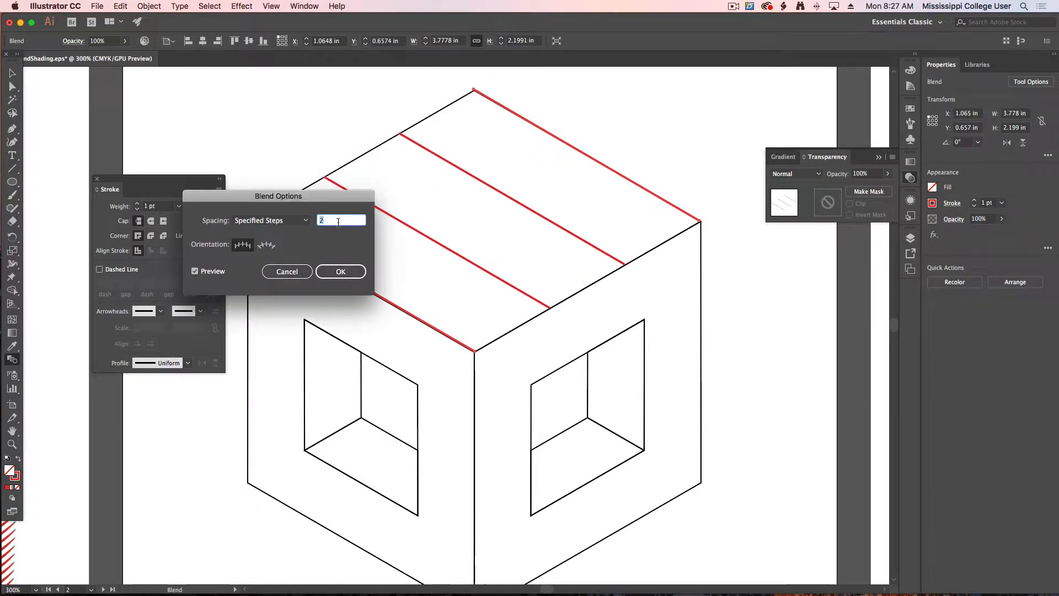
pyautogui.press('Up')
pyautogui.press('Up')
pyautogui.press('Up')
pyautogui.press('Up')
pyautogui.press('Up')
pyautogui.press('Up')
pyautogui.press('Up')
pyautogui.press('Up')
pyautogui.press('Up')
pyautogui.press('Up')
pyautogui.press('Up')
pyautogui.press('Up')
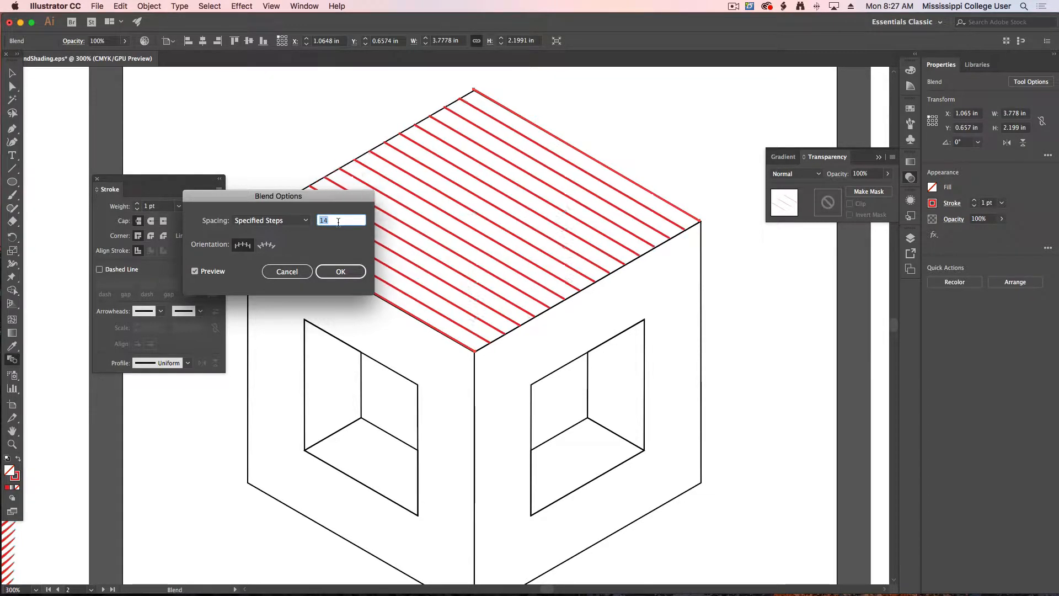
pyautogui.press('Up')
pyautogui.press('Up')
pyautogui.press('Up')
pyautogui.press('Up')
pyautogui.press('Up')
pyautogui.press('Up')
pyautogui.press('Up')
pyautogui.press('Up')
pyautogui.press('Up')
pyautogui.press('Up')
pyautogui.press('Up')
pyautogui.press('Up')
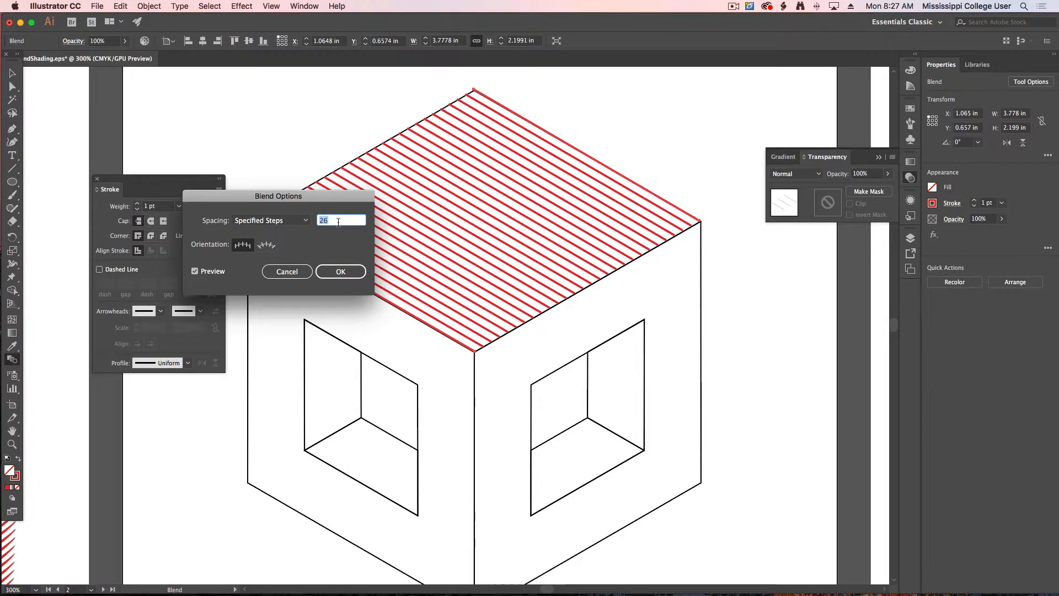
pyautogui.press('Down')
pyautogui.press('Down')
pyautogui.press('Down')
pyautogui.press('Down')
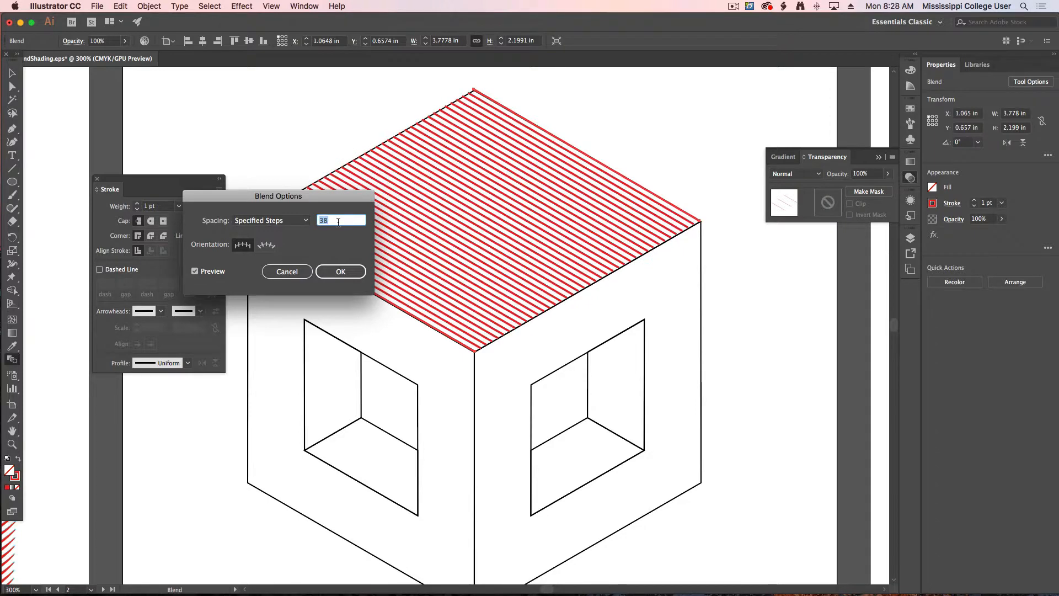
pyautogui.press('Up')
pyautogui.press('Up')
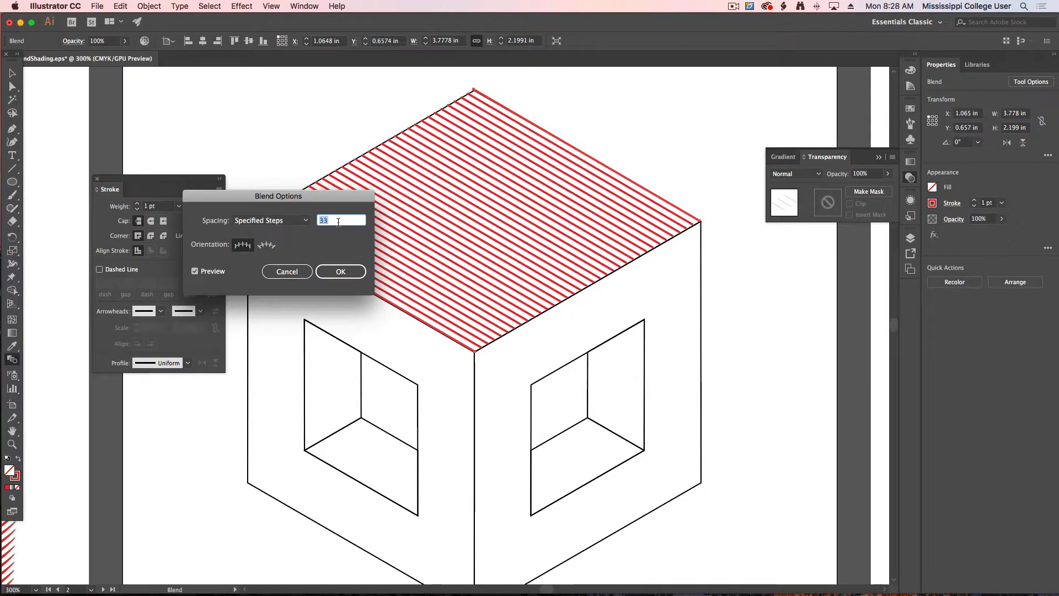
pyautogui.press('Down')
pyautogui.press('Down')
pyautogui.press('Down')
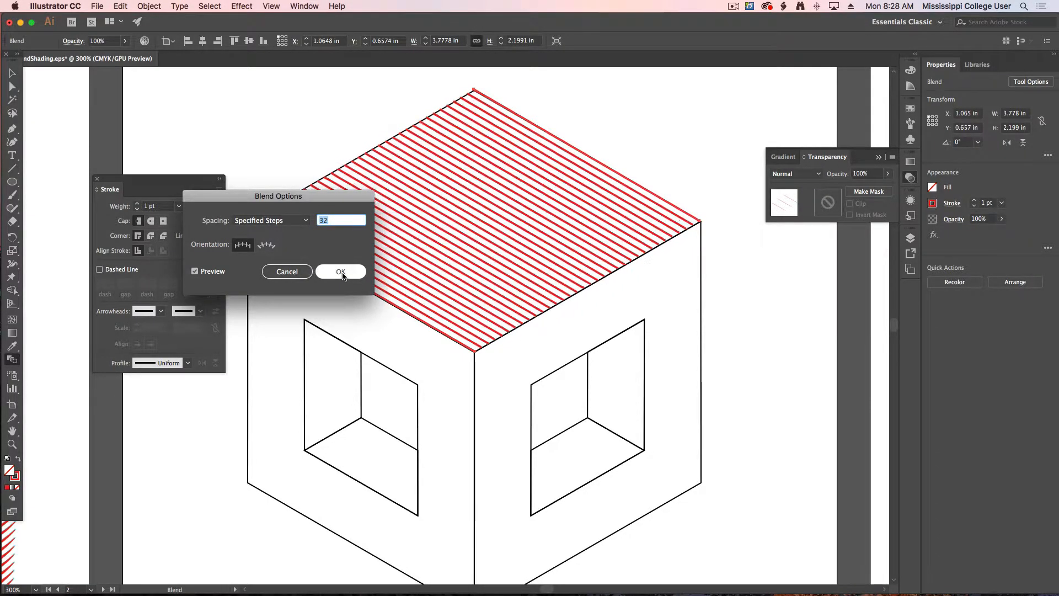
pyautogui.click(342, 273)
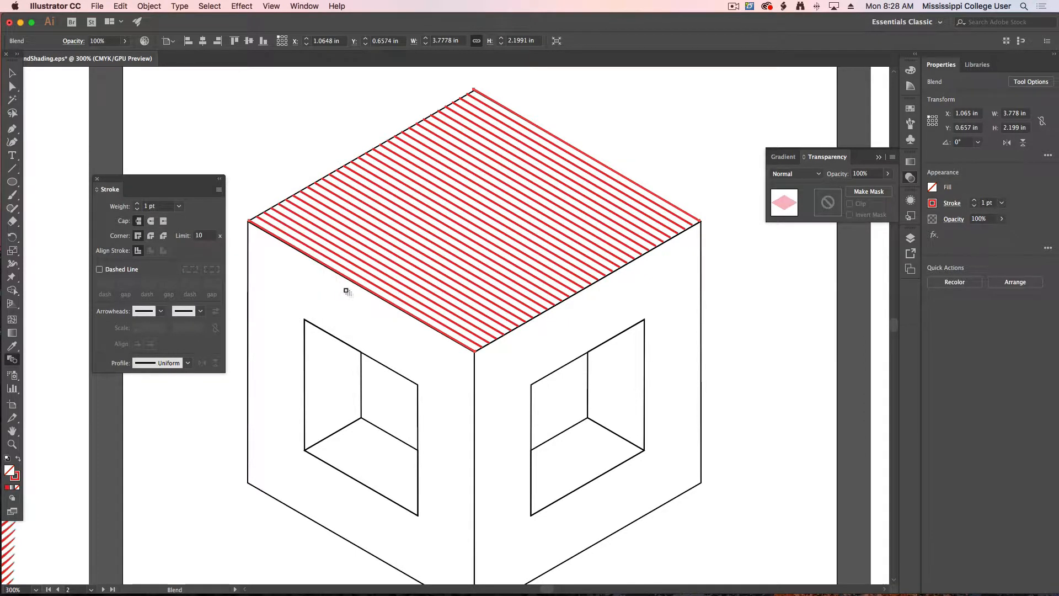
# Clear the selection and trace both vertical edges of the cube's left face with the Line Segment tool
pyautogui.click(347, 290)
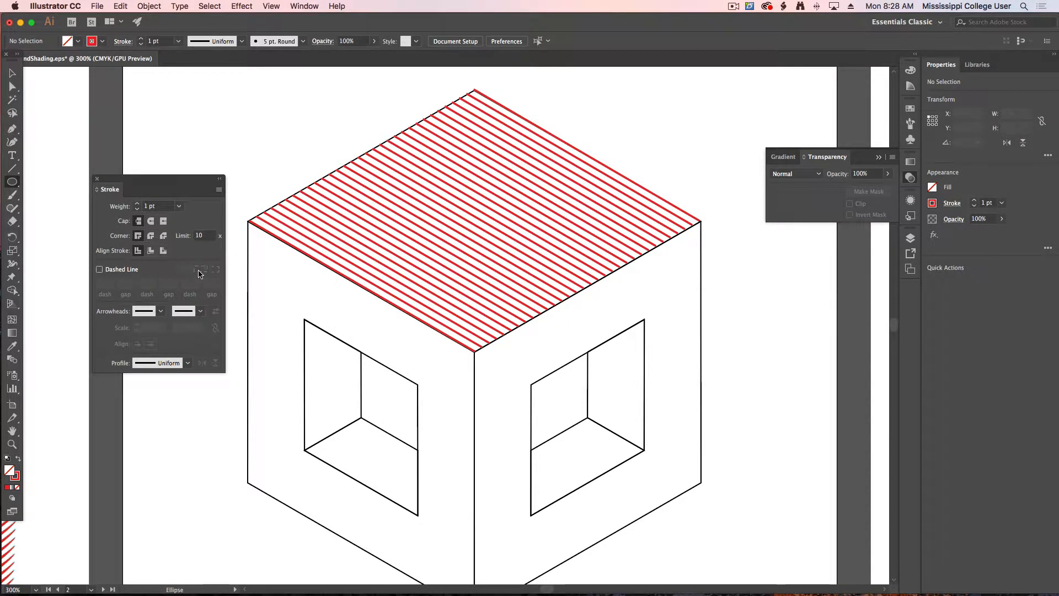
pyautogui.click(12, 168)
pyautogui.moveTo(247, 222); pyautogui.dragTo(257, 490)
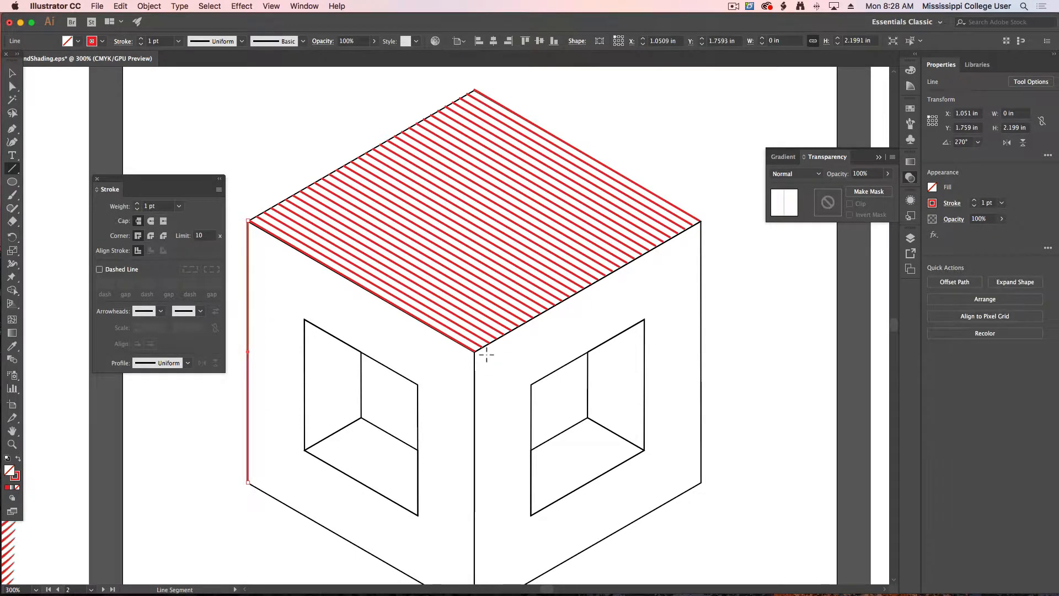
pyautogui.scroll(-2, 484, 353)
pyautogui.moveTo(478, 331); pyautogui.dragTo(479, 492)
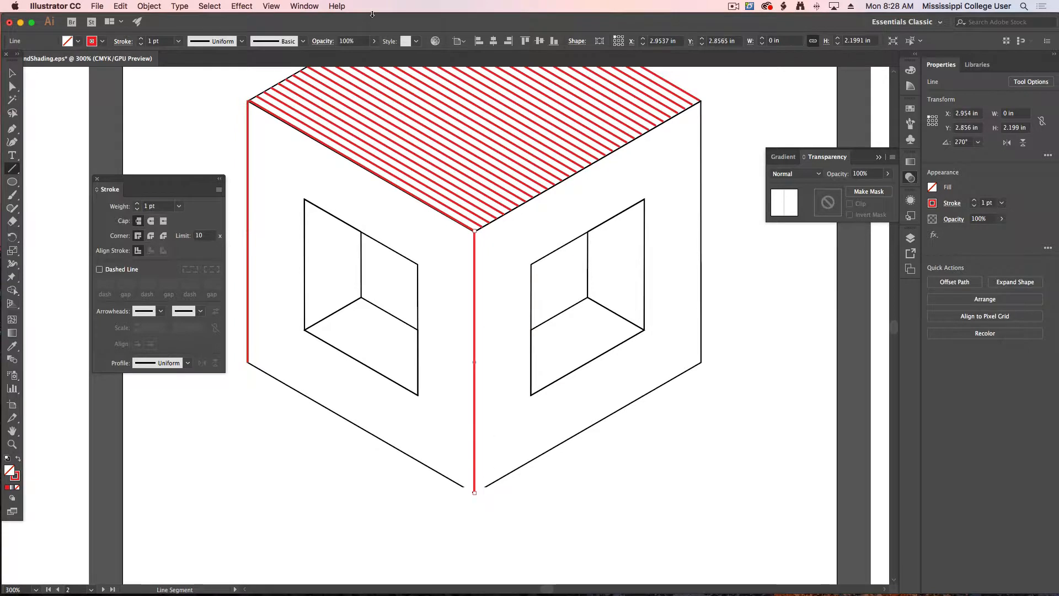
# Blend the two vertical edges of the cube's left face using Specified Steps spacing of 30 with the preview on
pyautogui.press('w')
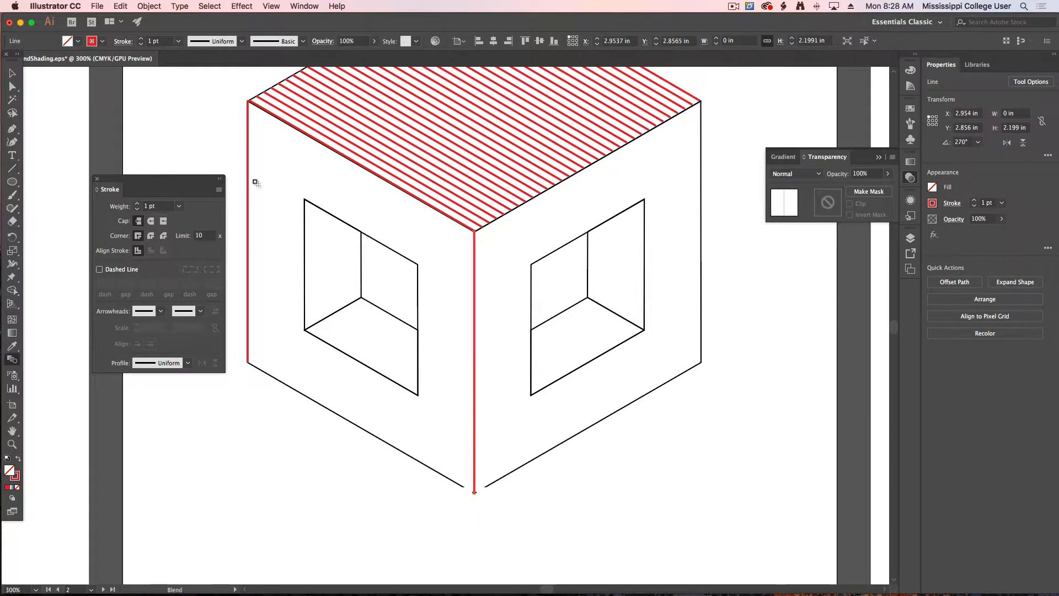
pyautogui.click(476, 266)
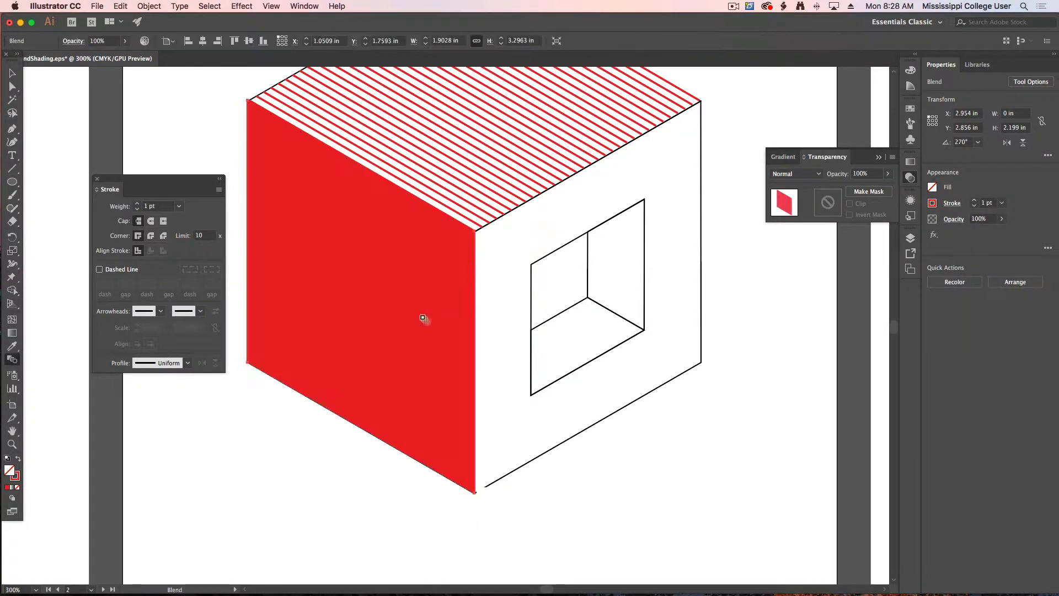
pyautogui.doubleClick(12, 360)
pyautogui.click(271, 220)
pyautogui.click(270, 241)
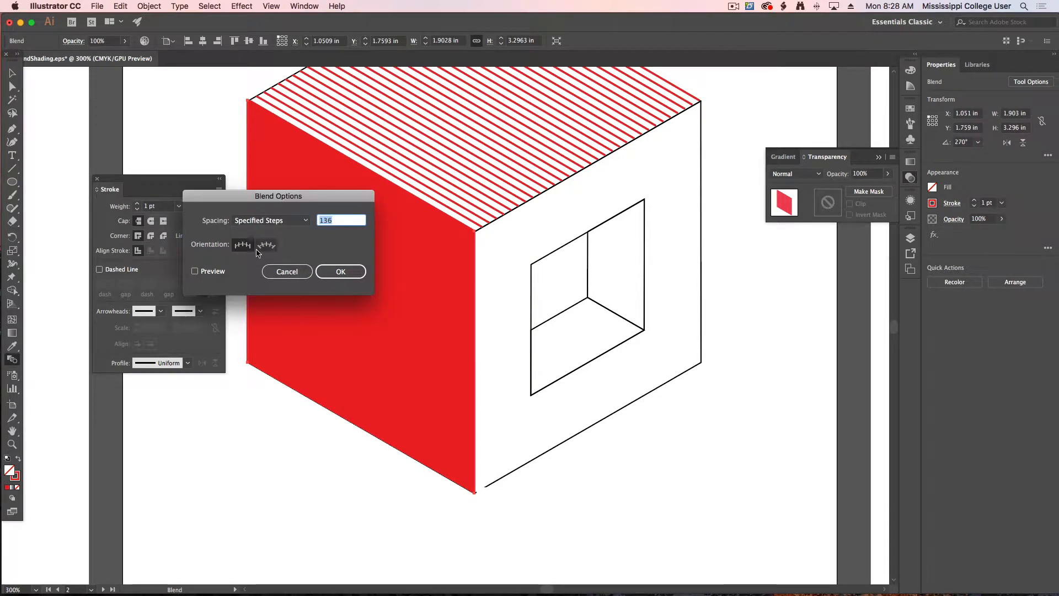
pyautogui.click(195, 271)
pyautogui.doubleClick(338, 222)
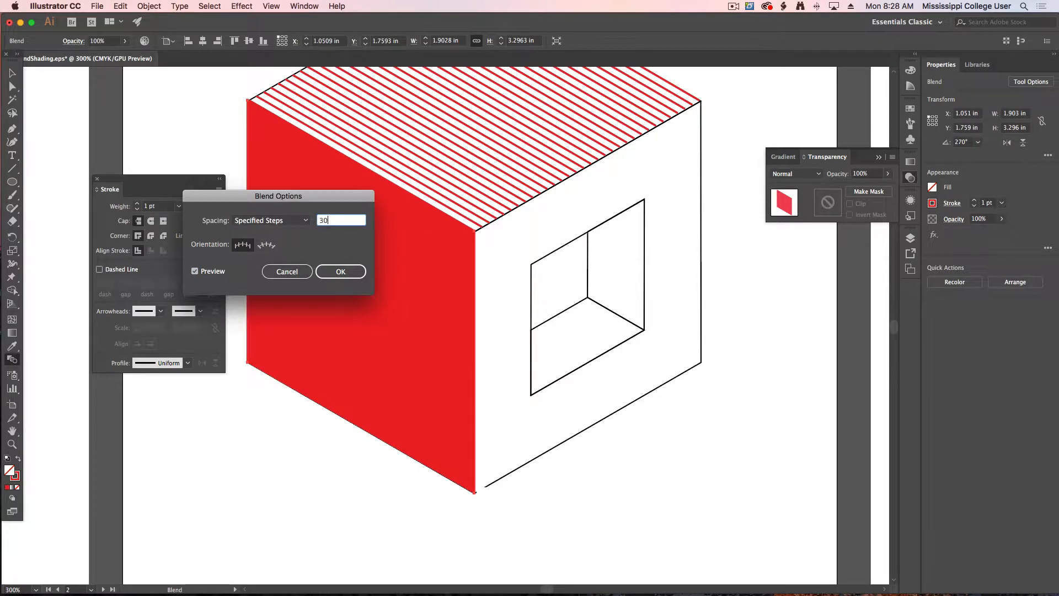
pyautogui.write('30')
pyautogui.press('Return')
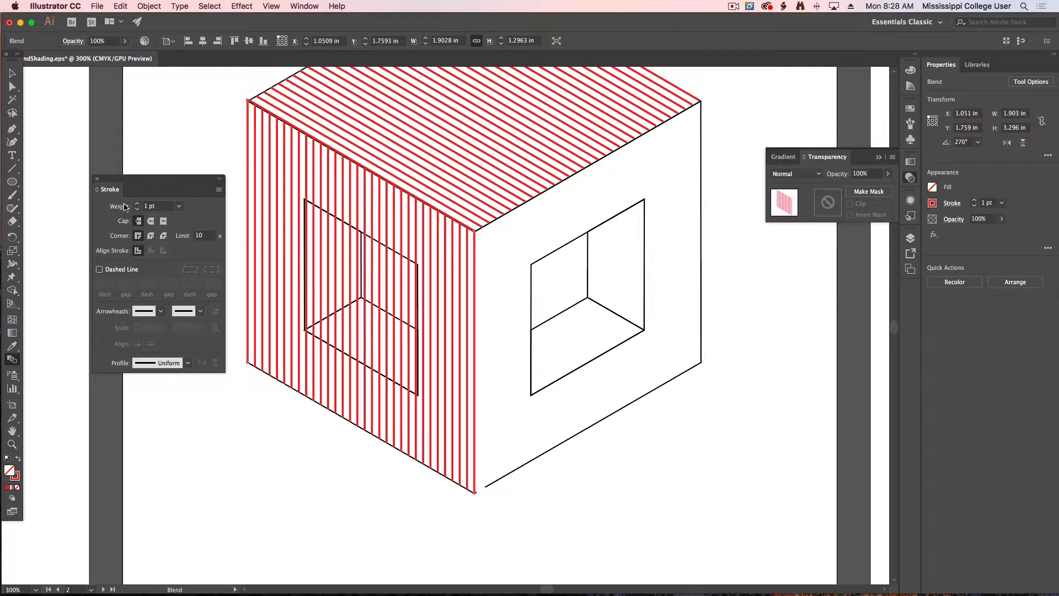
# Set the stroke weight of the left face's blended lines to 2 pt and clear the selection
pyautogui.click(13, 86)
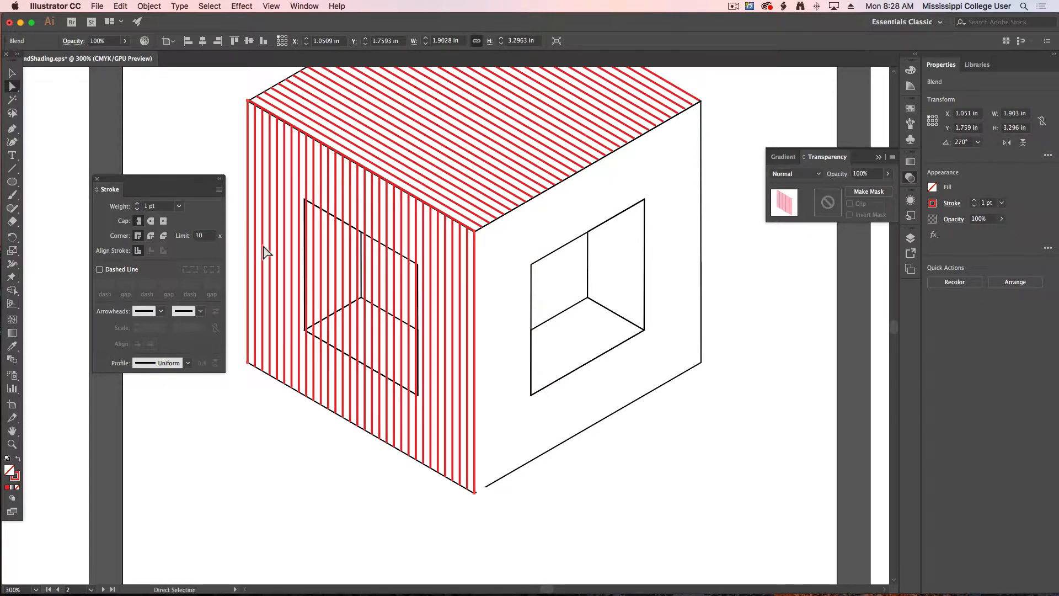
pyautogui.click(138, 204)
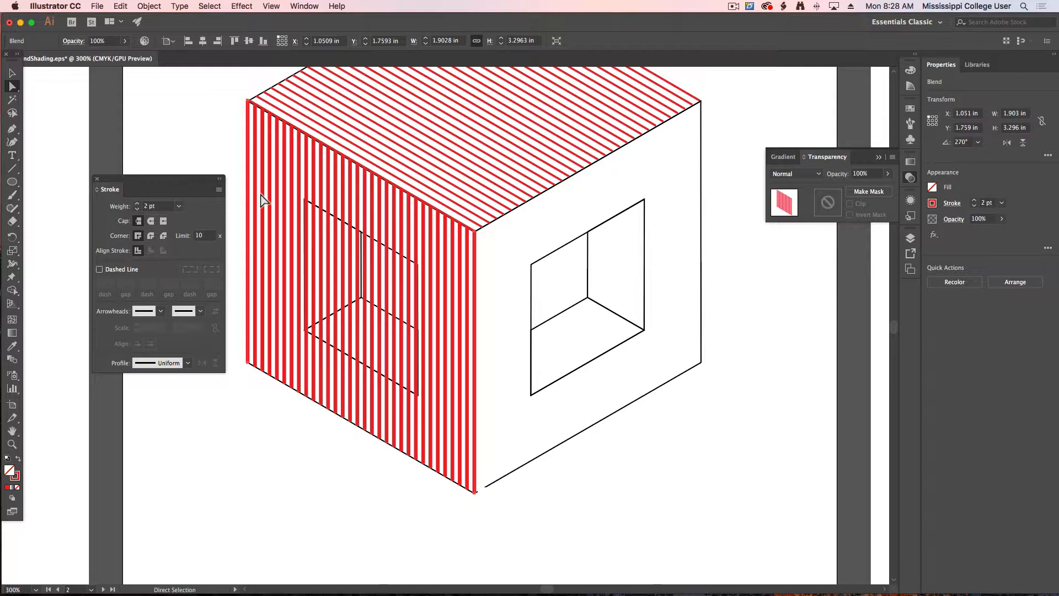
pyautogui.click(208, 135)
# Trace both vertical edges of the cube's right face, about 2.2 in long, and set both lines' stroke weight to 1 pt
pyautogui.hscroll(2, 379, 208)
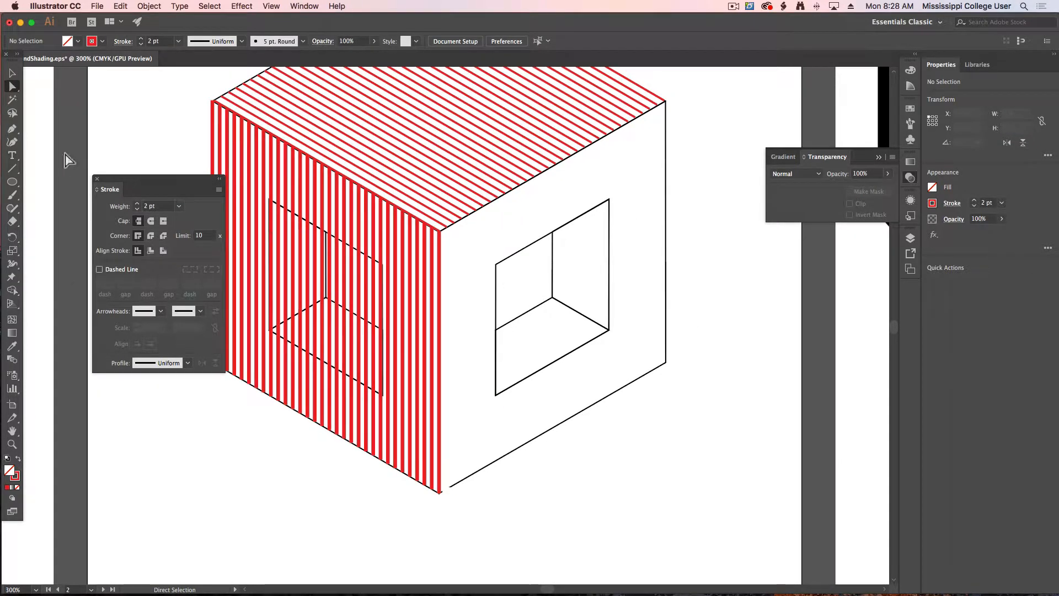
pyautogui.click(12, 168)
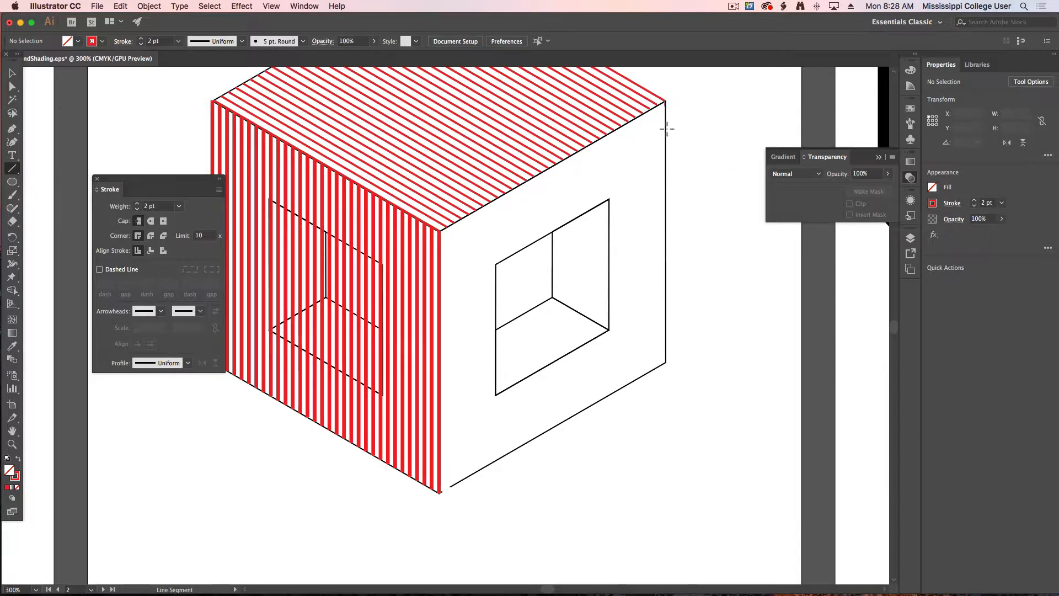
pyautogui.moveTo(665, 102); pyautogui.dragTo(672, 322)
pyautogui.moveTo(668, 366); pyautogui.dragTo(665, 365)
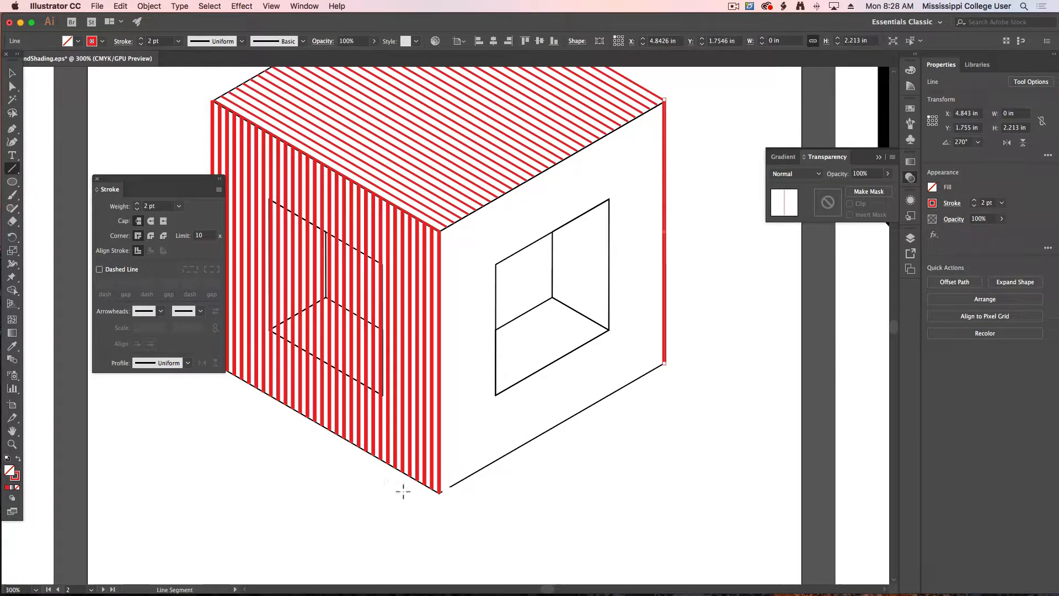
pyautogui.moveTo(442, 493); pyautogui.dragTo(480, 235)
pyautogui.press('v')
pyautogui.keyDown('shift'); pyautogui.click(663, 166); pyautogui.keyUp('shift')
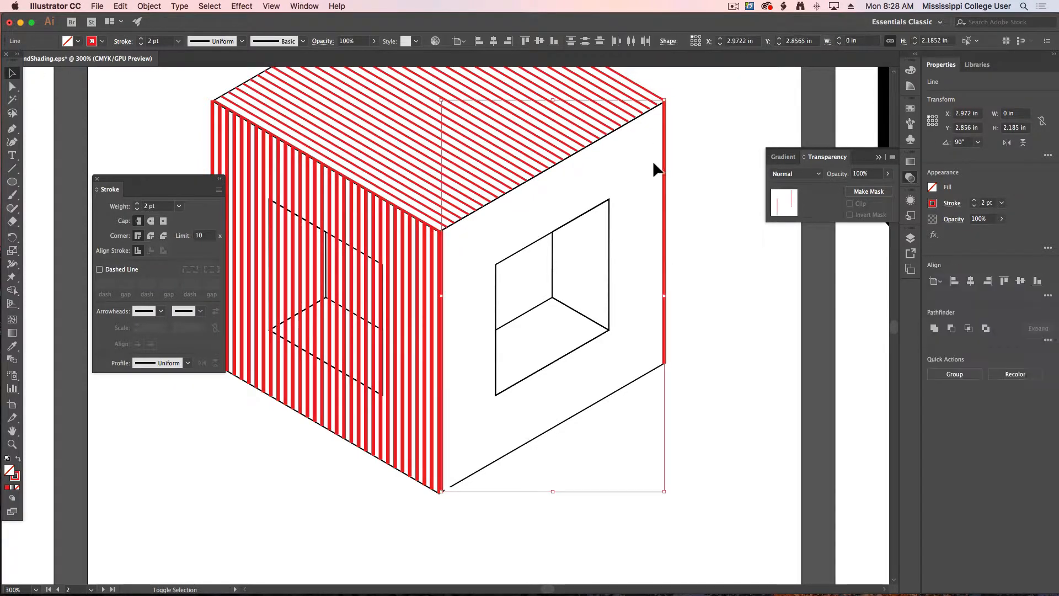
pyautogui.click(137, 209)
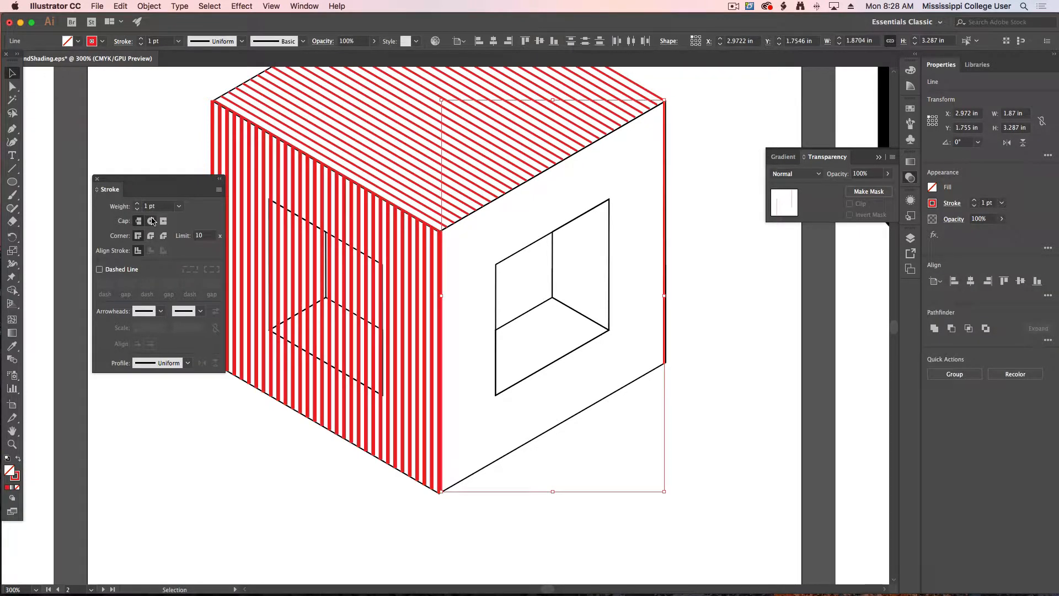
# Try blending the two edge lines of the right face, and undo back to before the lines were drawn
pyautogui.click(12, 360)
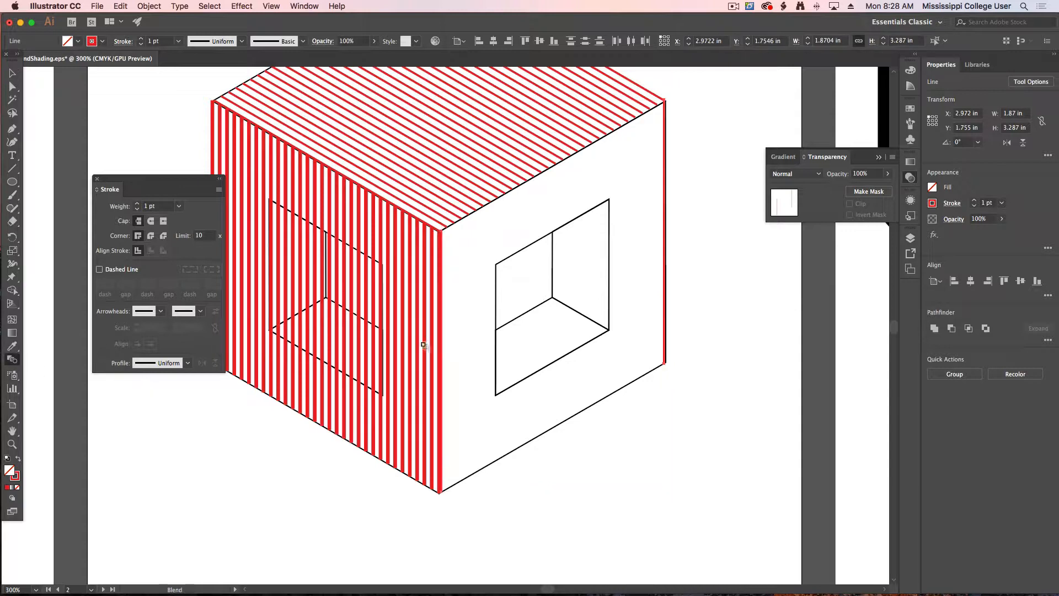
pyautogui.click(666, 234)
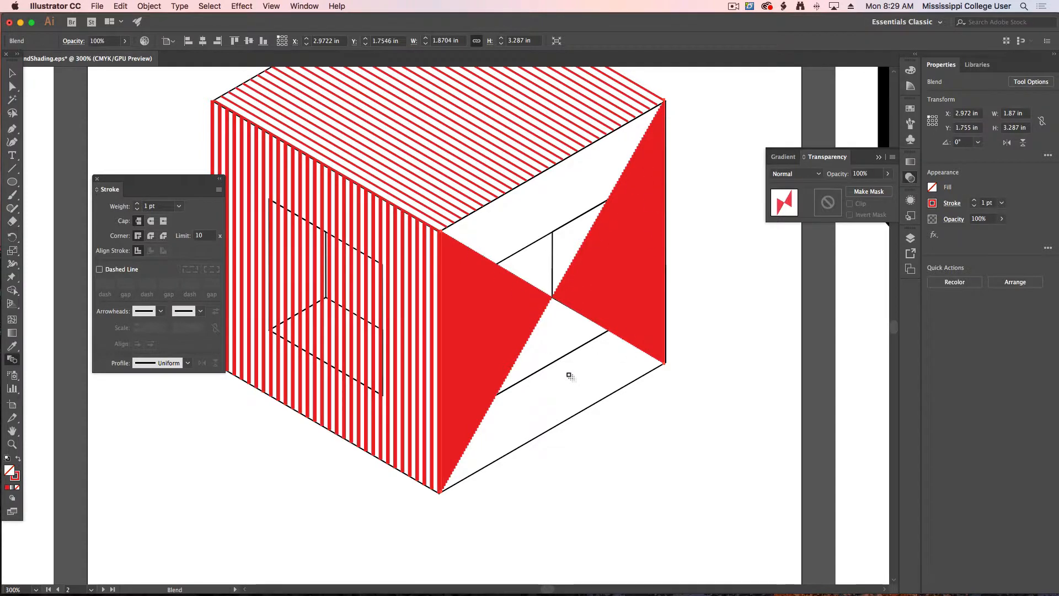
pyautogui.press('super+z')
pyautogui.press('super+z')
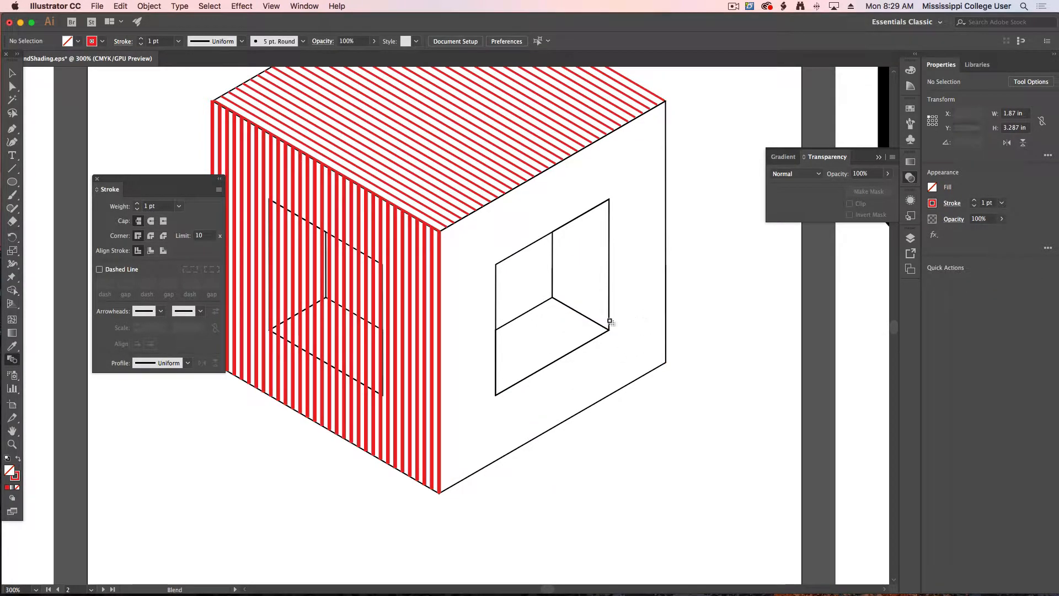
# Redraw the two vertical edge lines of the cube's right face, about 2.2 in long, with the Line Segment tool
pyautogui.click(11, 169)
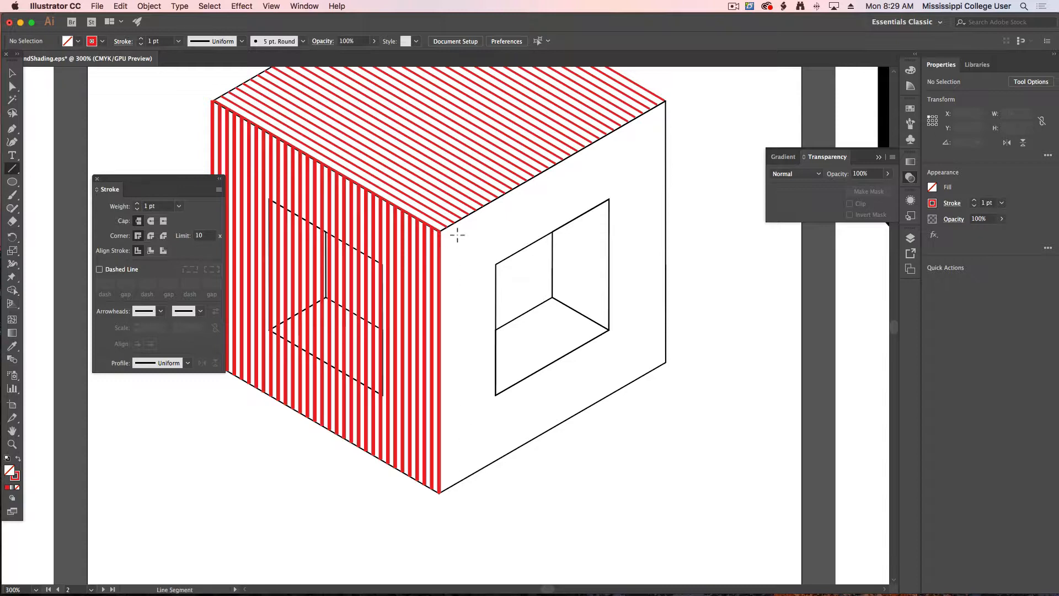
pyautogui.moveTo(458, 235); pyautogui.dragTo(457, 235)
pyautogui.moveTo(668, 365); pyautogui.dragTo(683, 104)
# Blend the right face's two edge lines and switch the blend spacing to Specified Steps
pyautogui.press('w')
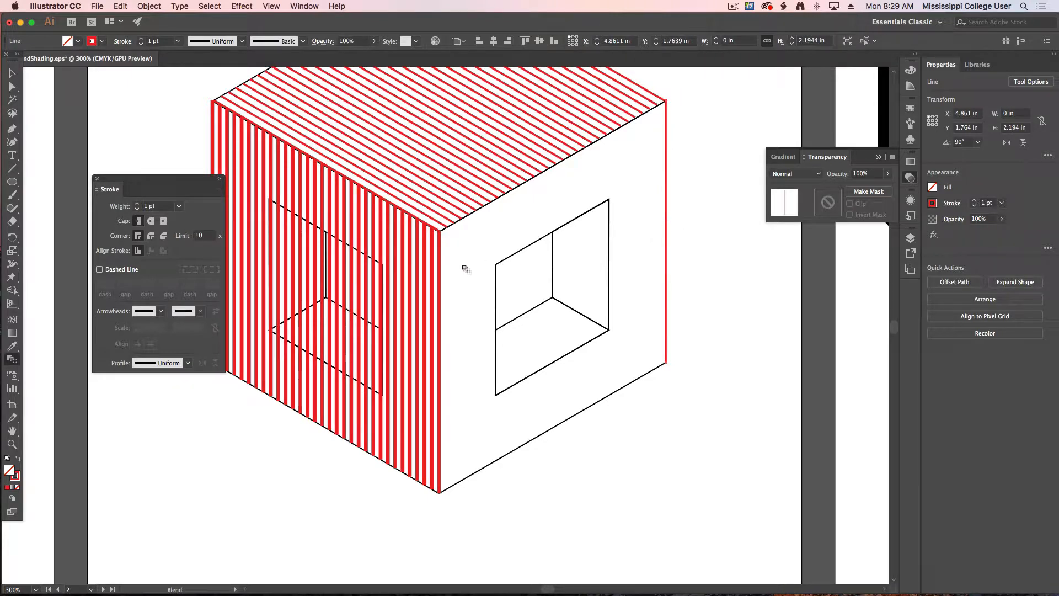
pyautogui.click(442, 267)
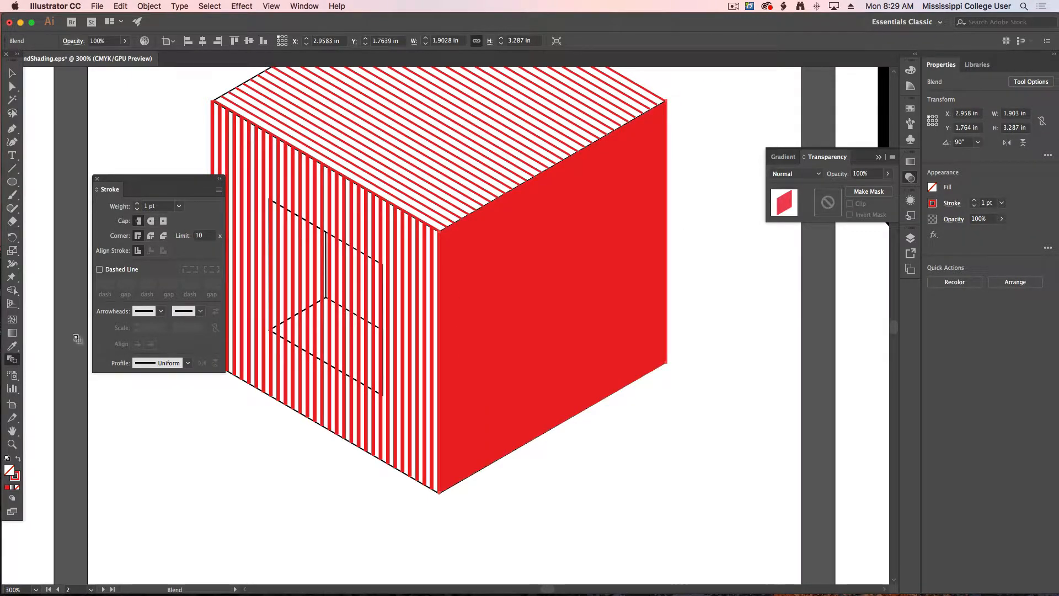
pyautogui.doubleClick(15, 363)
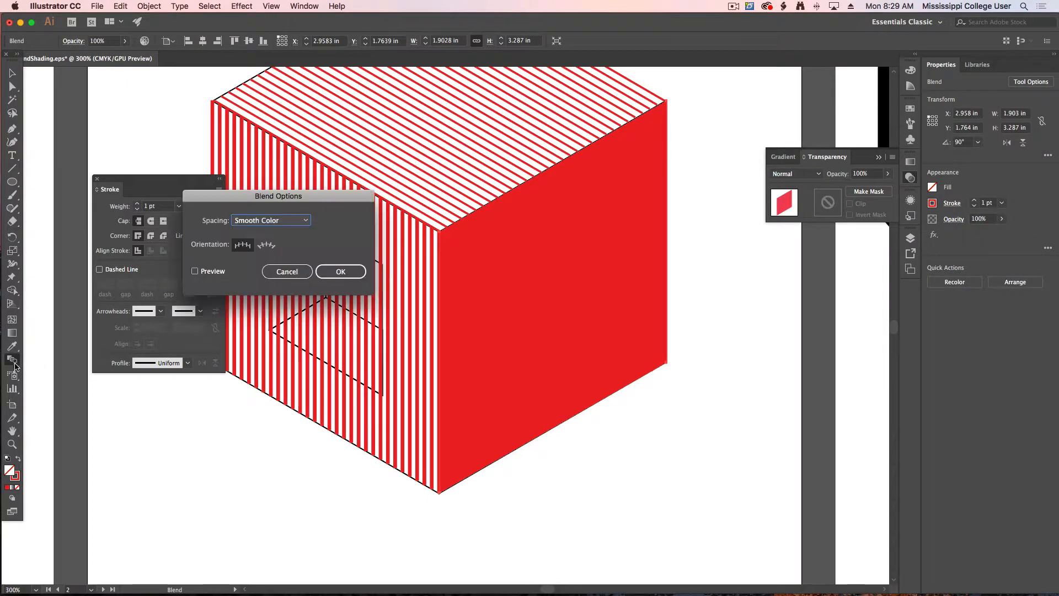
pyautogui.click(269, 220)
pyautogui.click(268, 244)
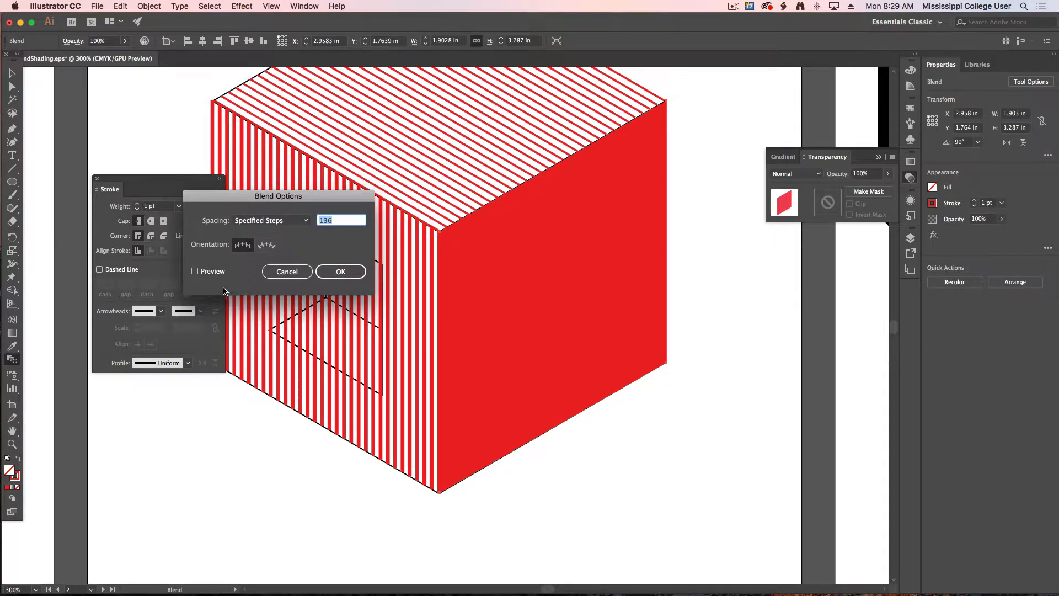
# Turn on the preview, set the right face's blend to 50 steps and apply the blend options
pyautogui.click(220, 272)
pyautogui.click(348, 222)
pyautogui.press('Tab')
pyautogui.click(347, 223)
pyautogui.press('Up')
pyautogui.press('Up')
pyautogui.press('Up')
pyautogui.press('Up')
pyautogui.press('Up')
pyautogui.press('Up')
pyautogui.press('Up')
pyautogui.press('Up')
pyautogui.press('Up')
pyautogui.press('Up')
pyautogui.press('Up')
pyautogui.press('Up')
pyautogui.press('Up')
pyautogui.press('Up')
pyautogui.press('Up')
pyautogui.press('Up')
pyautogui.press('Up')
pyautogui.press('Up')
pyautogui.press('Up')
pyautogui.press('Up')
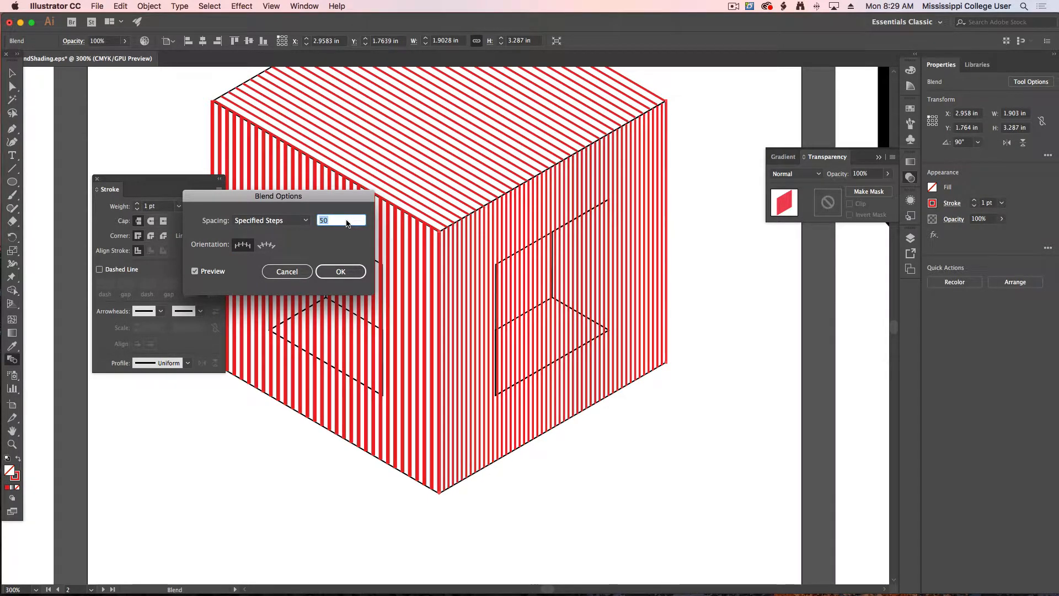
pyautogui.press('Return')
# Select only the outer vertical edge line of the right face's blend, set its stroke weight to 2 pt and deselect it
pyautogui.press('v')
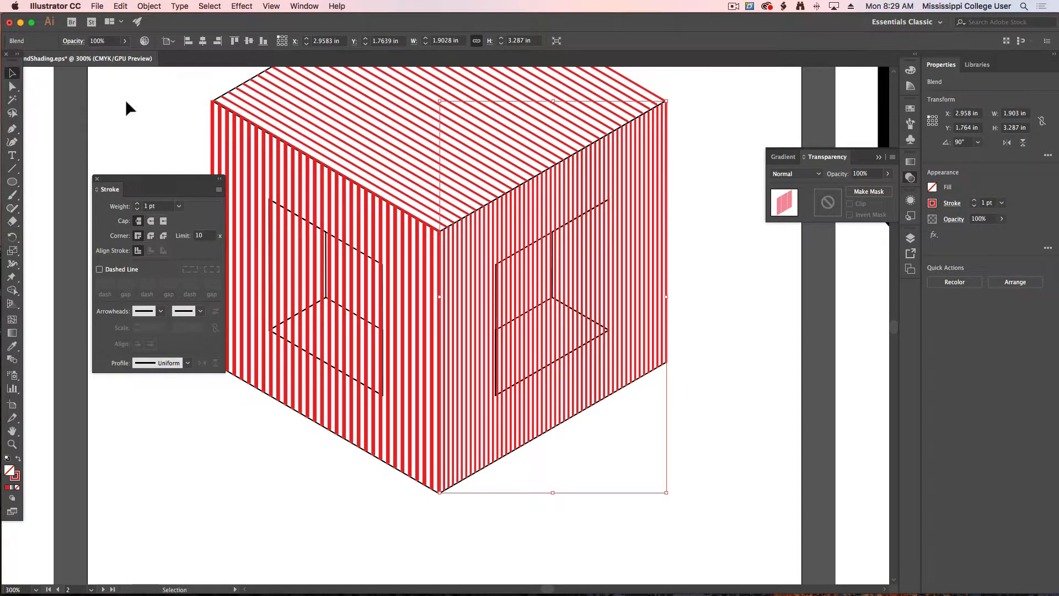
pyautogui.scroll(2, 280, 216)
pyautogui.hscroll(-2, 280, 216)
pyautogui.scroll(2, 281, 223)
pyautogui.hscroll(-2, 282, 224)
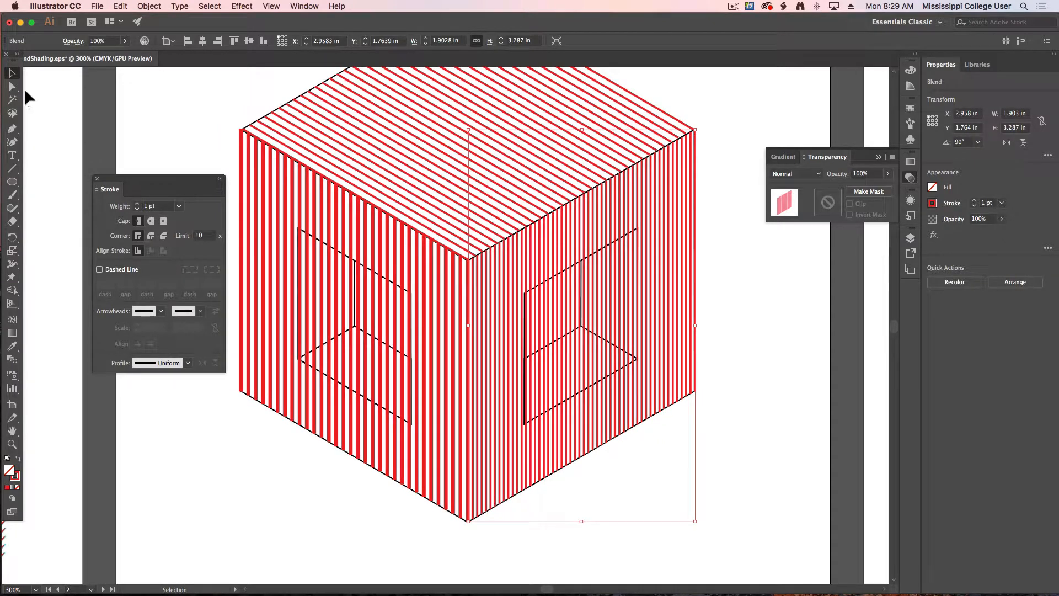
pyautogui.press('a')
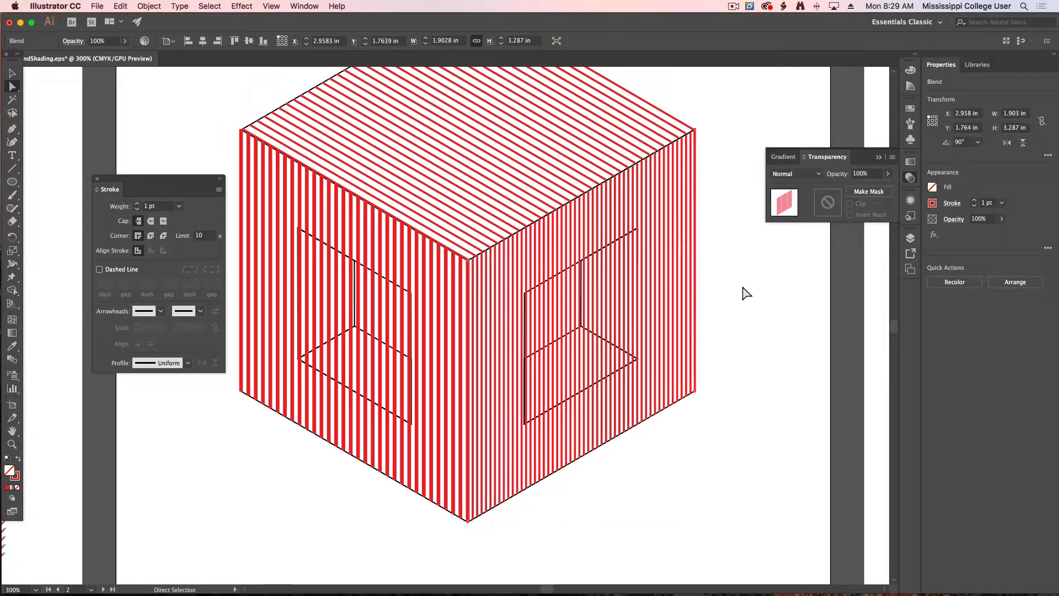
pyautogui.scroll(3, 742, 294)
pyautogui.hscroll(-2, 742, 294)
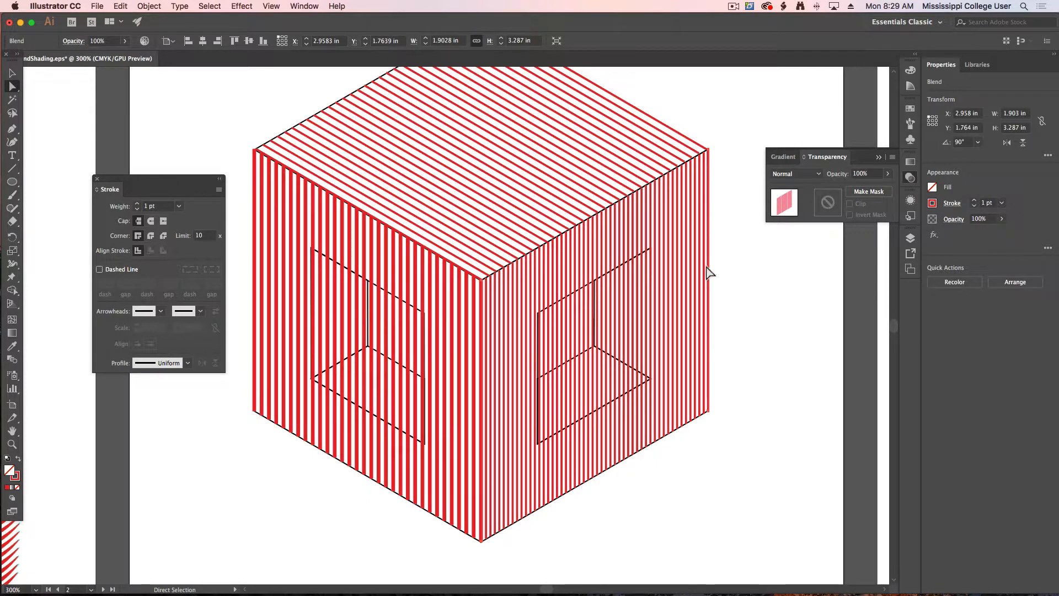
pyautogui.click(729, 305)
pyautogui.click(708, 309)
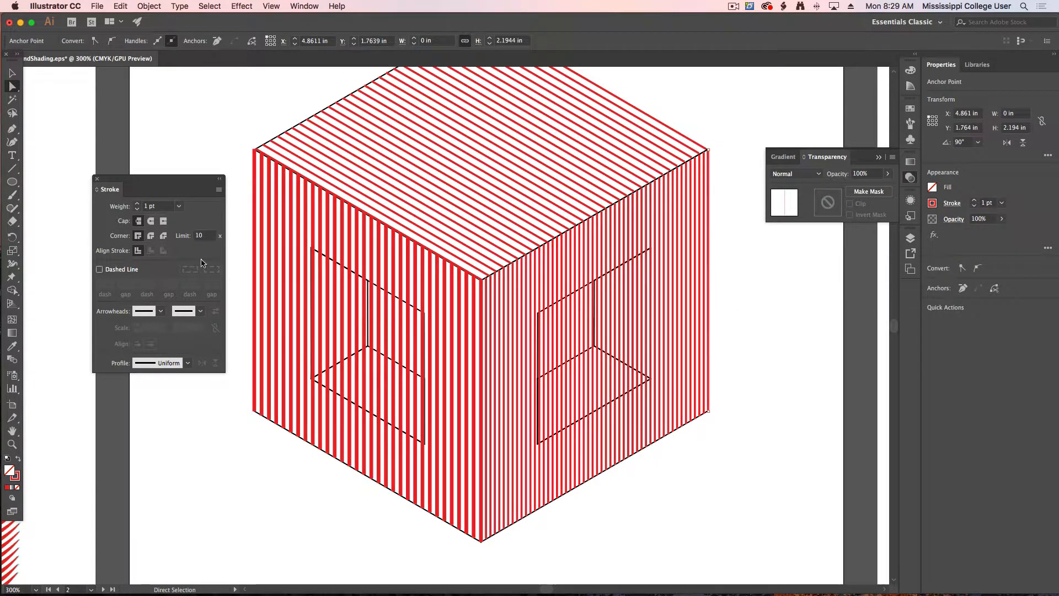
pyautogui.click(138, 204)
pyautogui.click(137, 204)
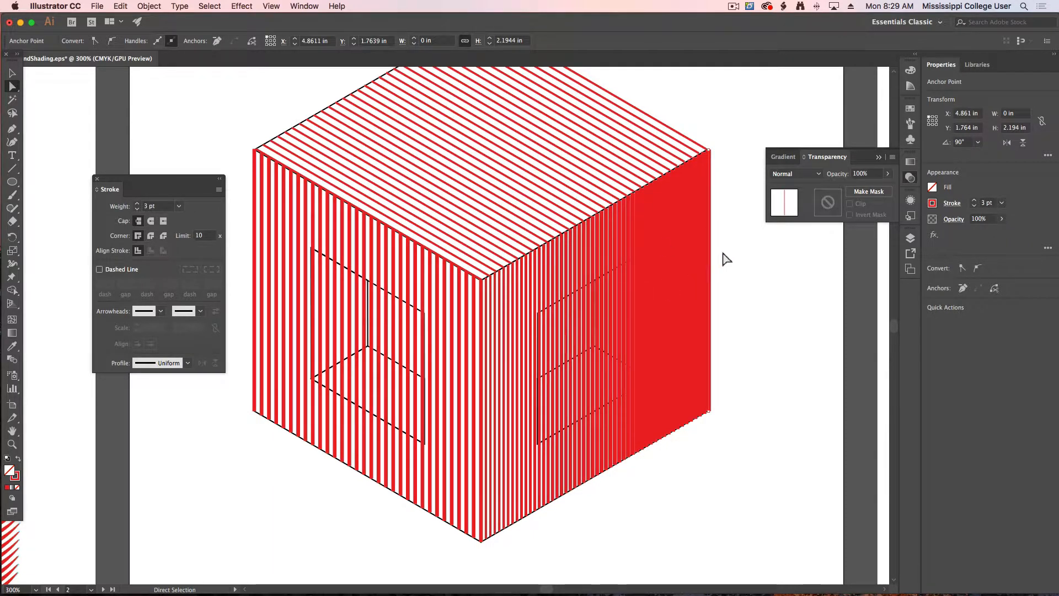
pyautogui.click(137, 209)
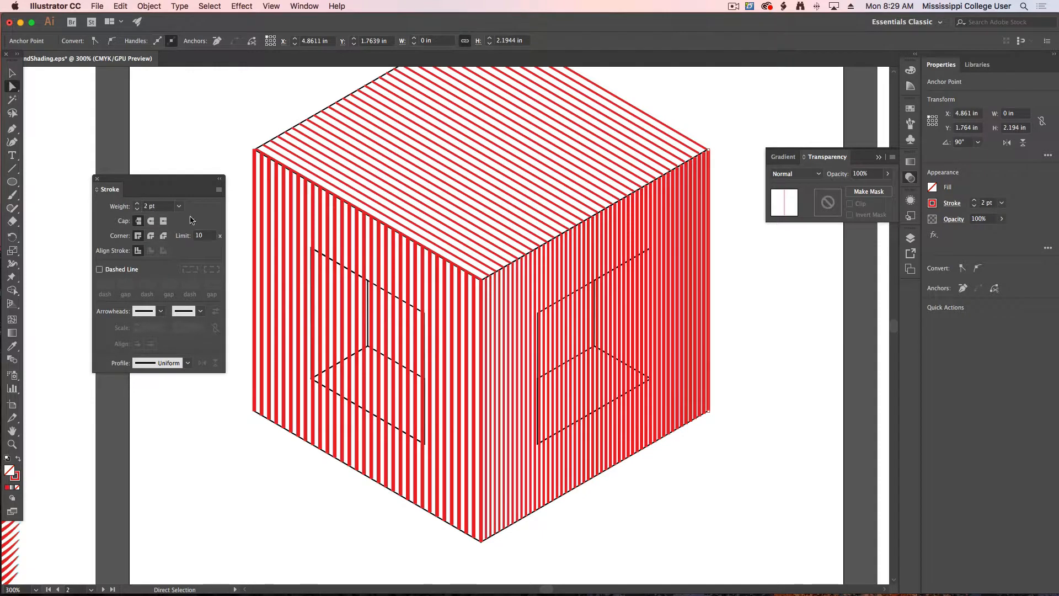
pyautogui.click(249, 228)
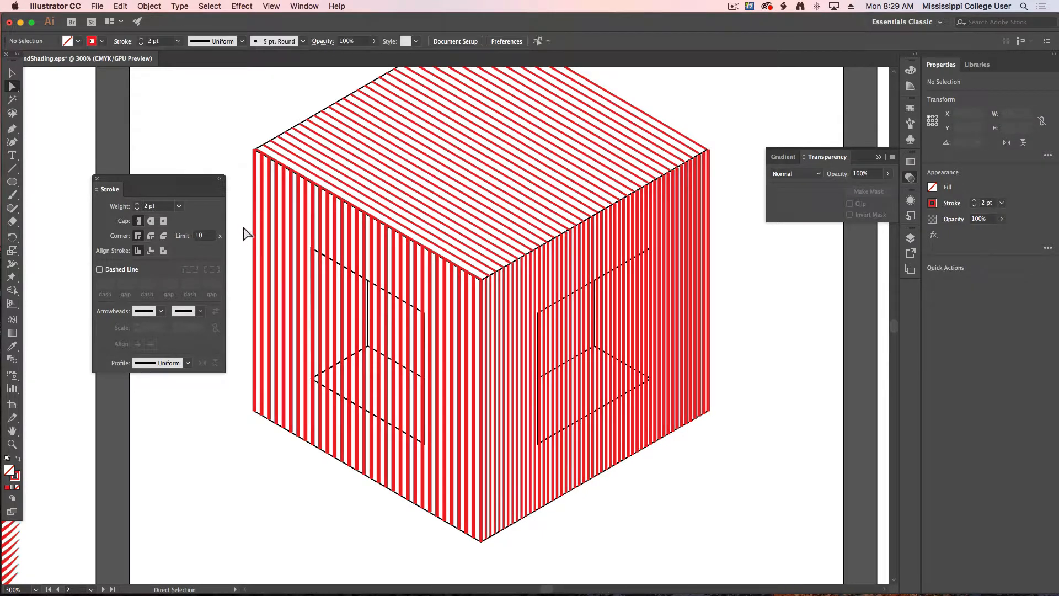
# Try a 3 pt stroke on the outer edge line of the left face's blend, return it to 2 pt and deselect it
pyautogui.click(263, 270)
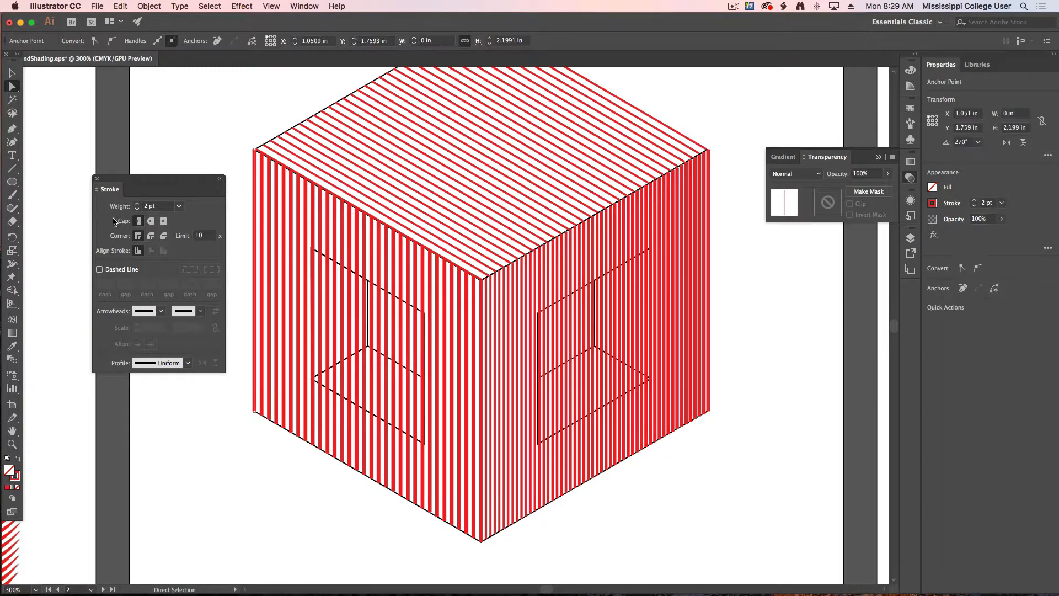
pyautogui.click(137, 203)
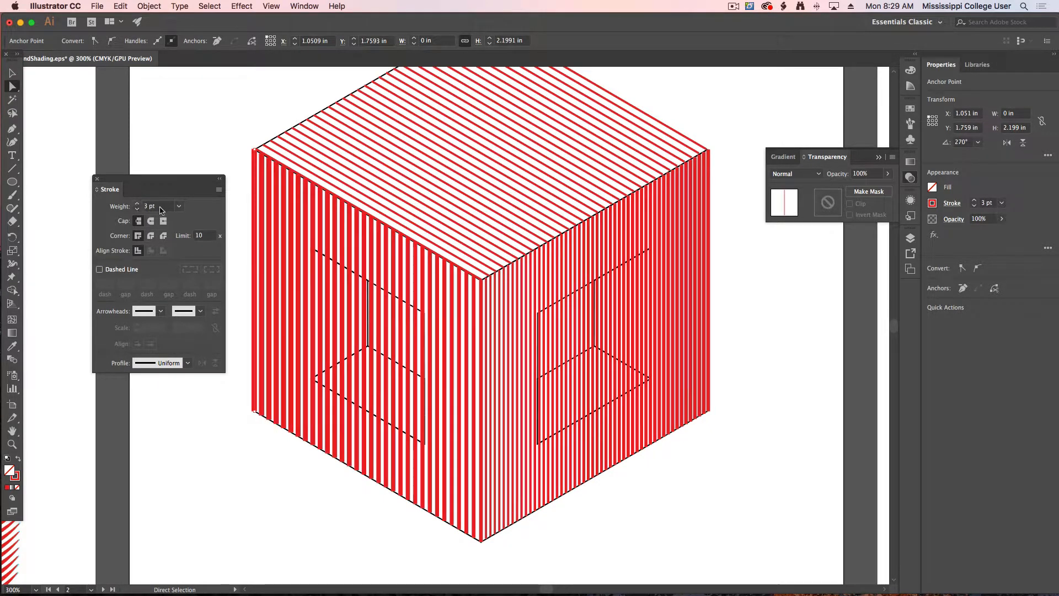
pyautogui.click(137, 209)
pyautogui.click(433, 336)
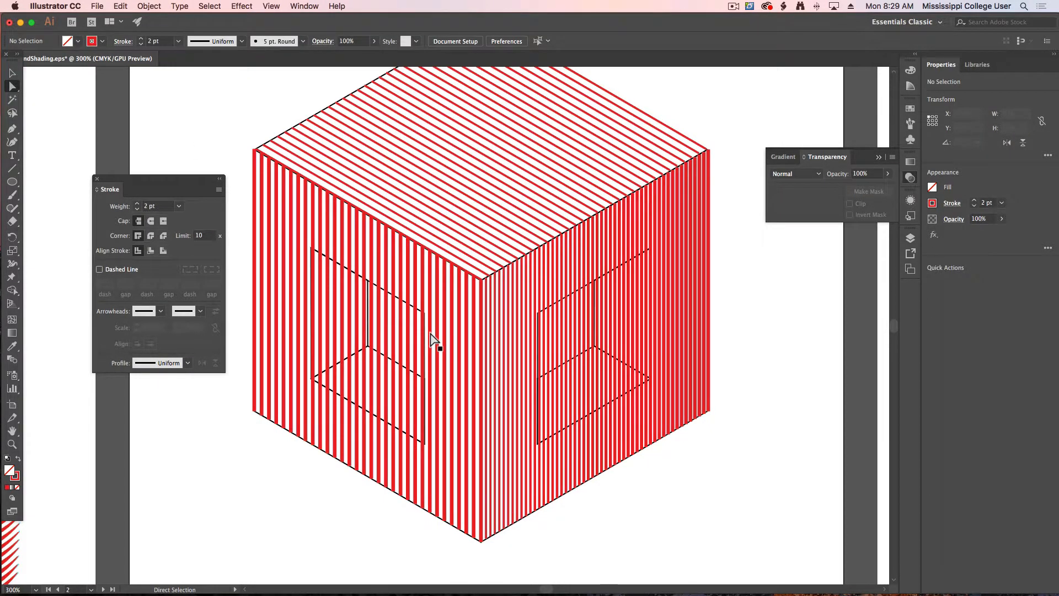
# Move the left face's line blend off the cube to the blank area at its lower left and deselect it
pyautogui.press('super+minus')
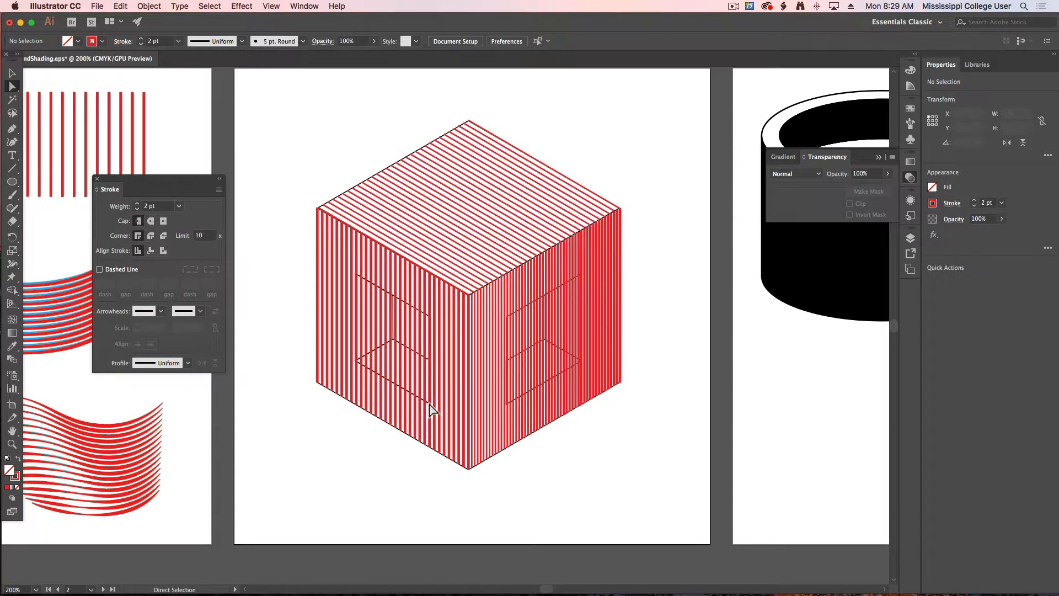
pyautogui.press('v')
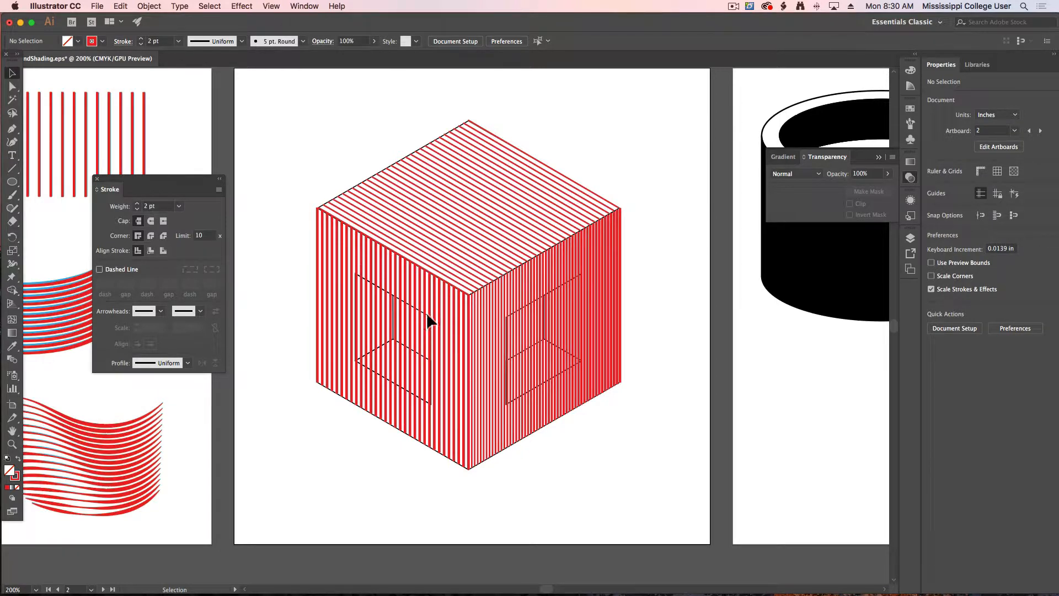
pyautogui.click(347, 285)
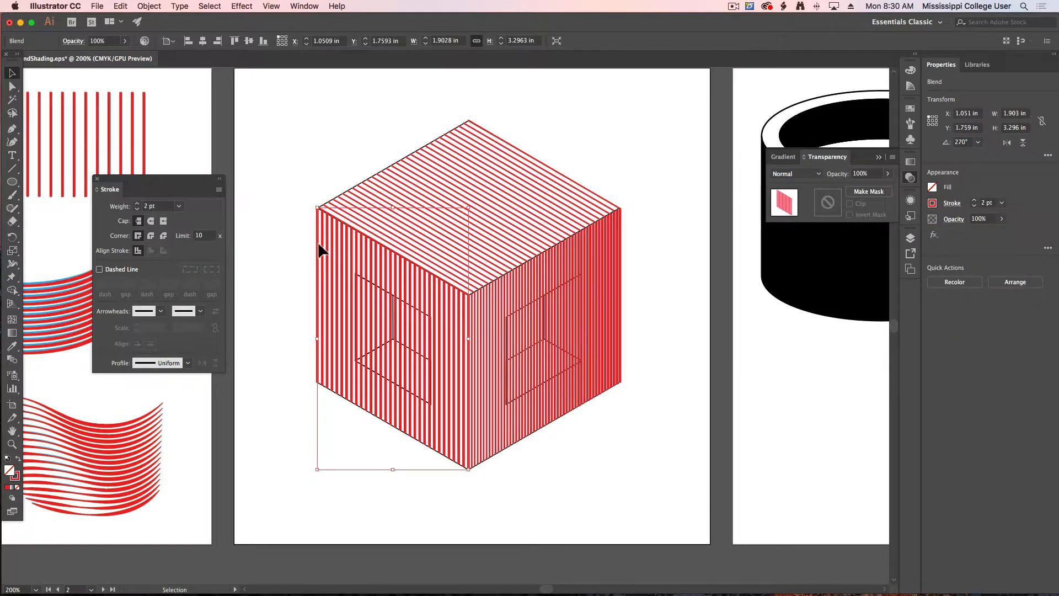
pyautogui.moveTo(319, 245); pyautogui.dragTo(177, 443)
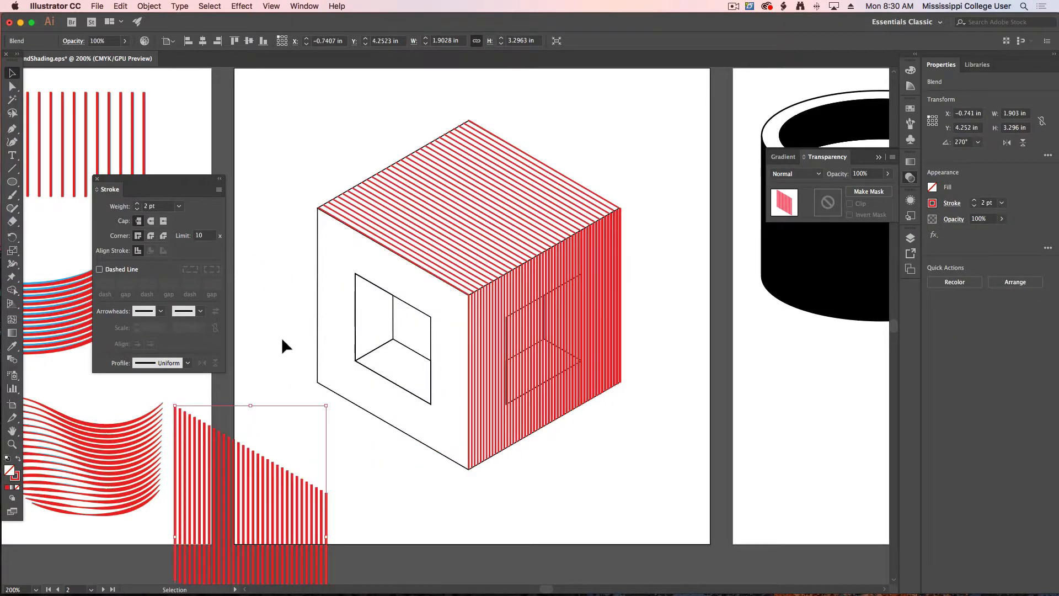
pyautogui.click(282, 340)
# Move the top face's blend upward and the right face's blend to the right, uncovering the cube outline, and deselect
pyautogui.press('super+equal')
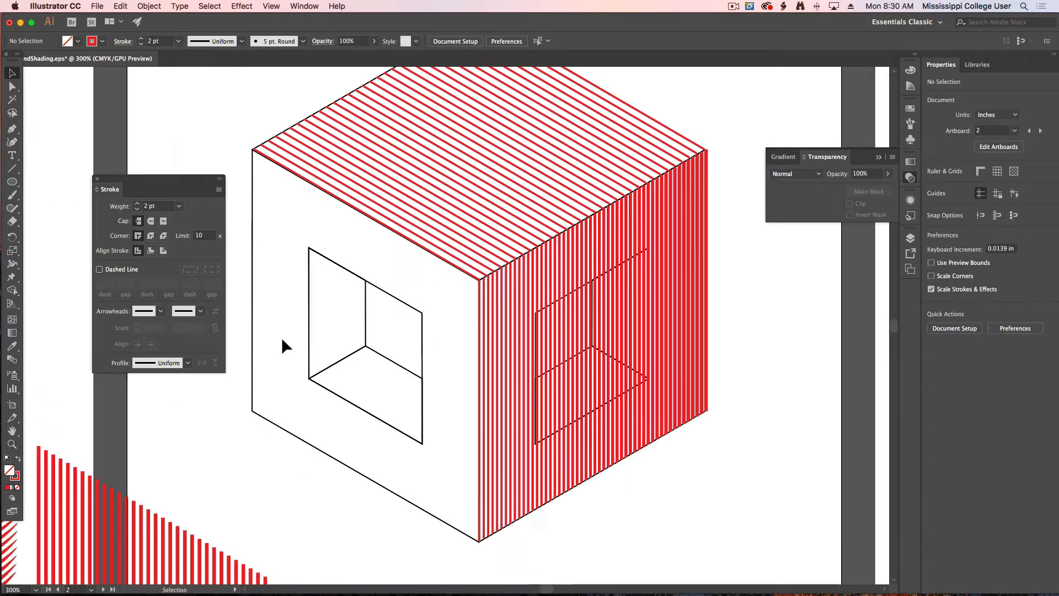
pyautogui.click(307, 173)
pyautogui.moveTo(312, 193); pyautogui.dragTo(311, 142)
pyautogui.moveTo(584, 298); pyautogui.dragTo(585, 299)
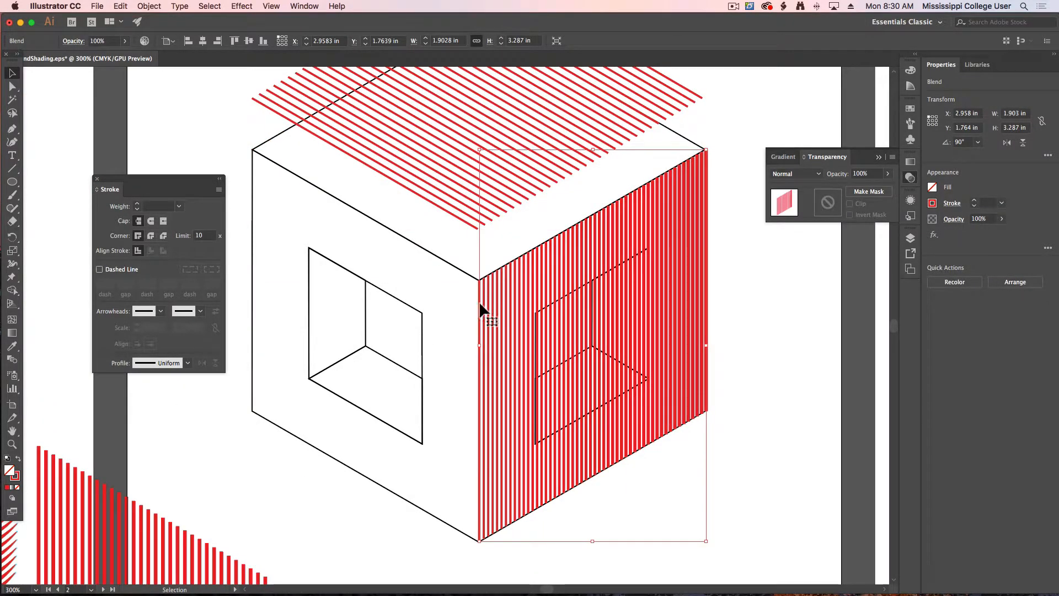
pyautogui.moveTo(480, 301); pyautogui.dragTo(619, 345)
pyautogui.click(558, 343)
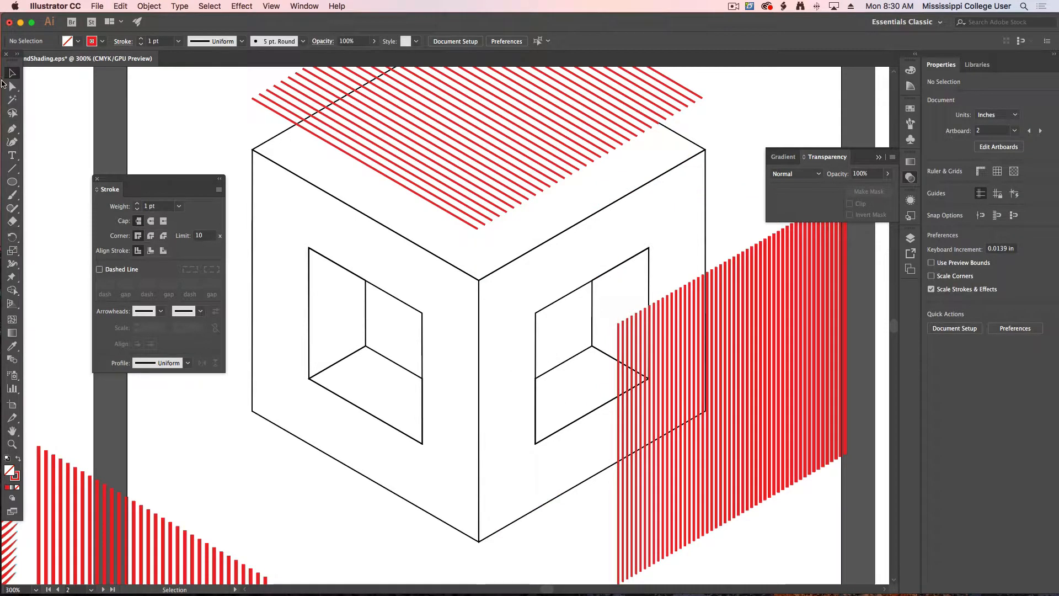
# Trace the cube's left face as a closed four-cornered Pen path with a red 1 pt stroke and no fill, and deselect it
pyautogui.click(12, 129)
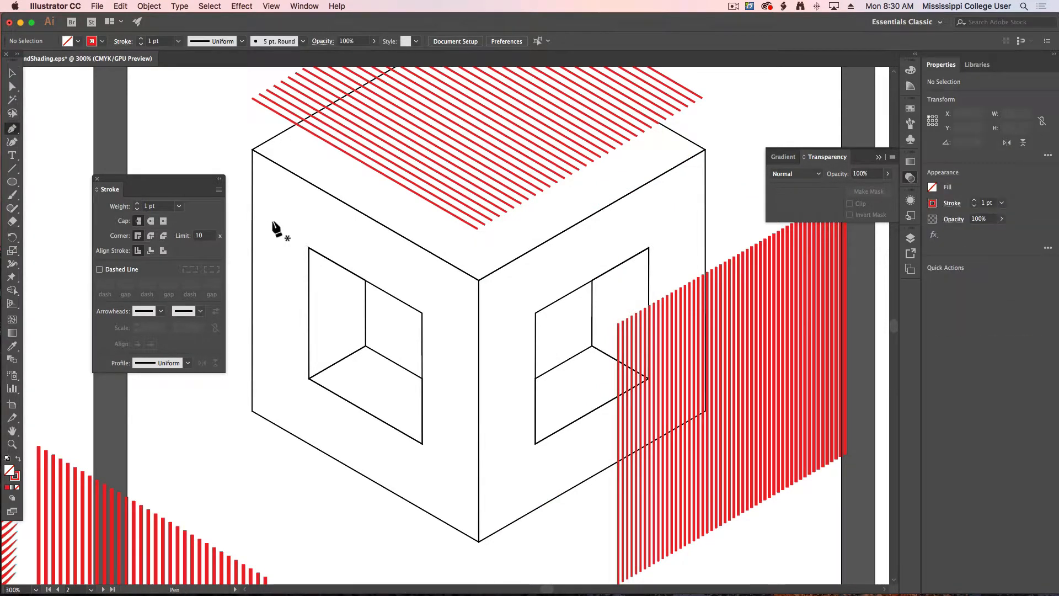
pyautogui.click(252, 149)
pyautogui.click(479, 280)
pyautogui.click(480, 281)
pyautogui.click(479, 540)
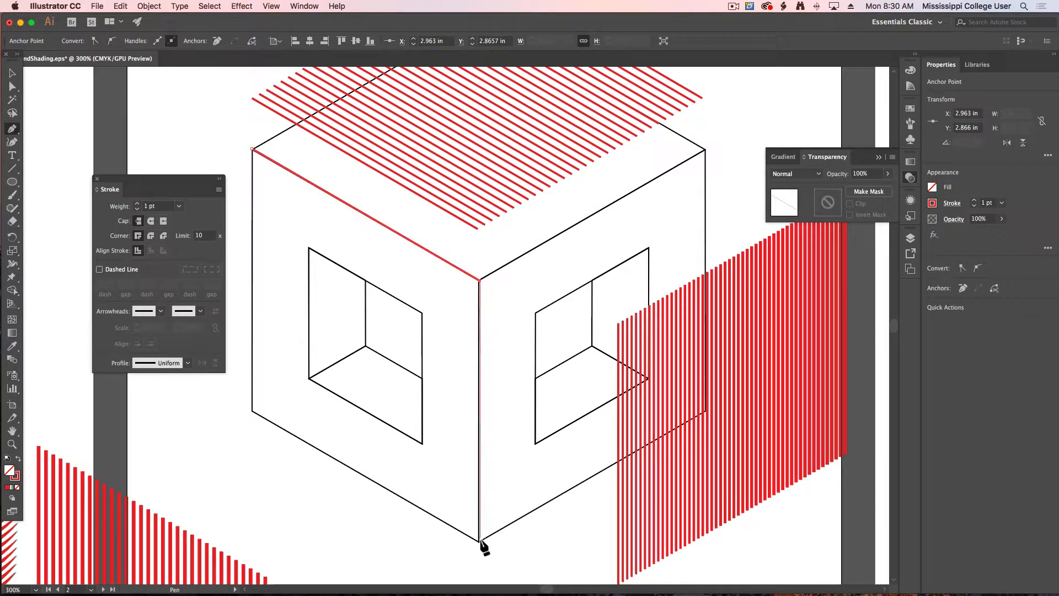
pyautogui.click(252, 411)
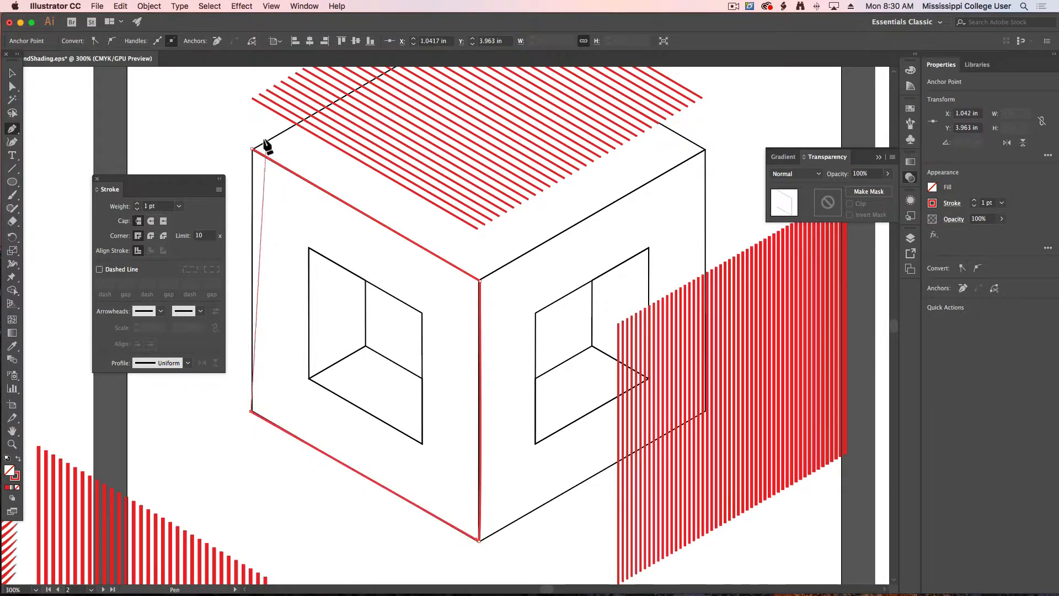
pyautogui.click(252, 149)
pyautogui.hotkey('shift', 'x')
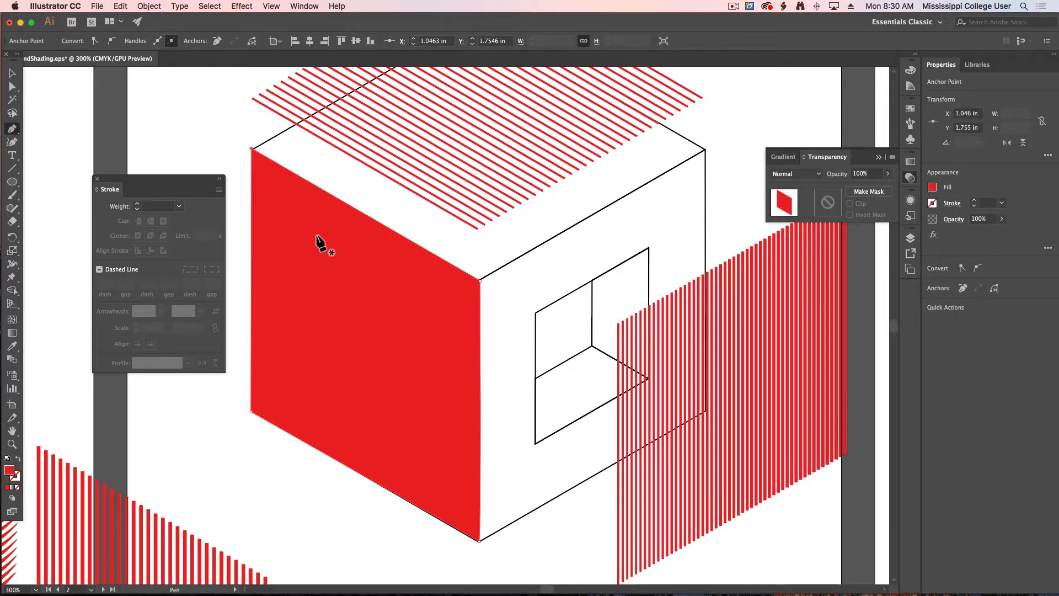
pyautogui.hotkey('shift', 'x')
pyautogui.keyDown('super'); pyautogui.click(318, 259); pyautogui.keyUp('super')
# Trace the window opening on the left face as a closed Pen path and give it a yellow fill without stroke
pyautogui.click(309, 248)
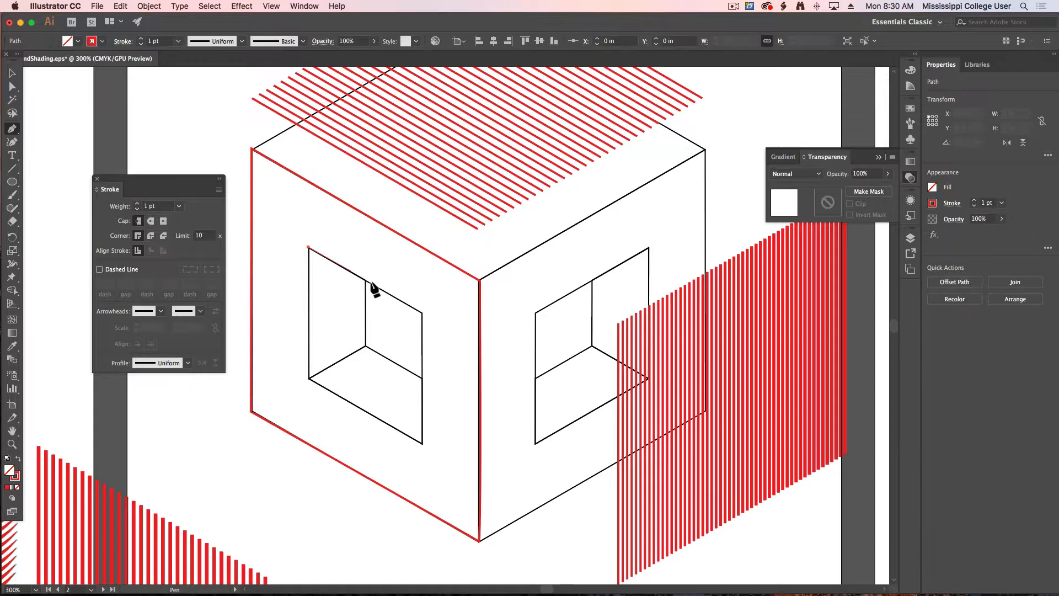
pyautogui.click(423, 313)
pyautogui.click(422, 443)
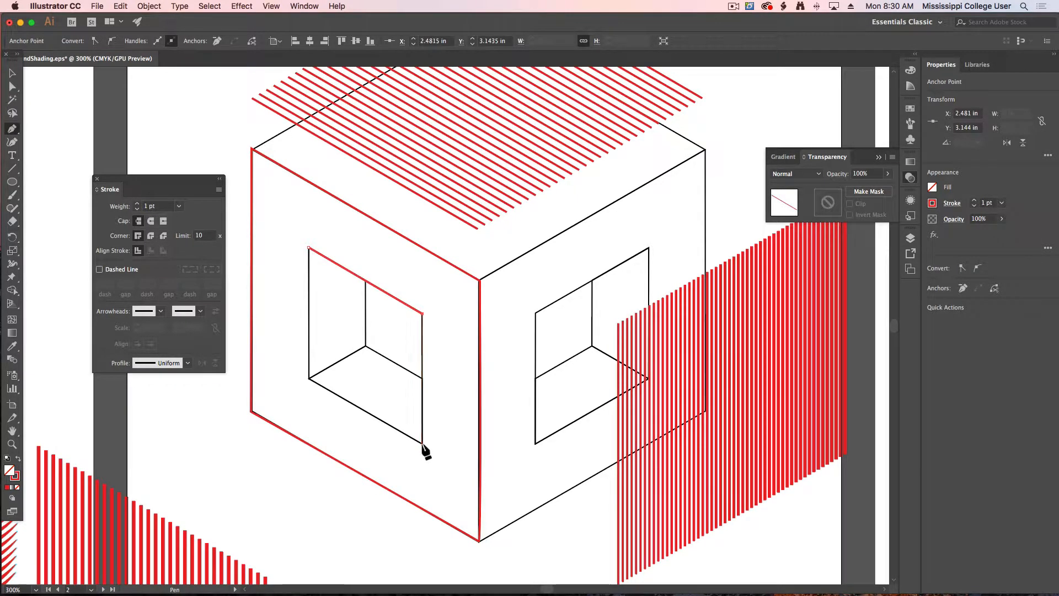
pyautogui.click(310, 378)
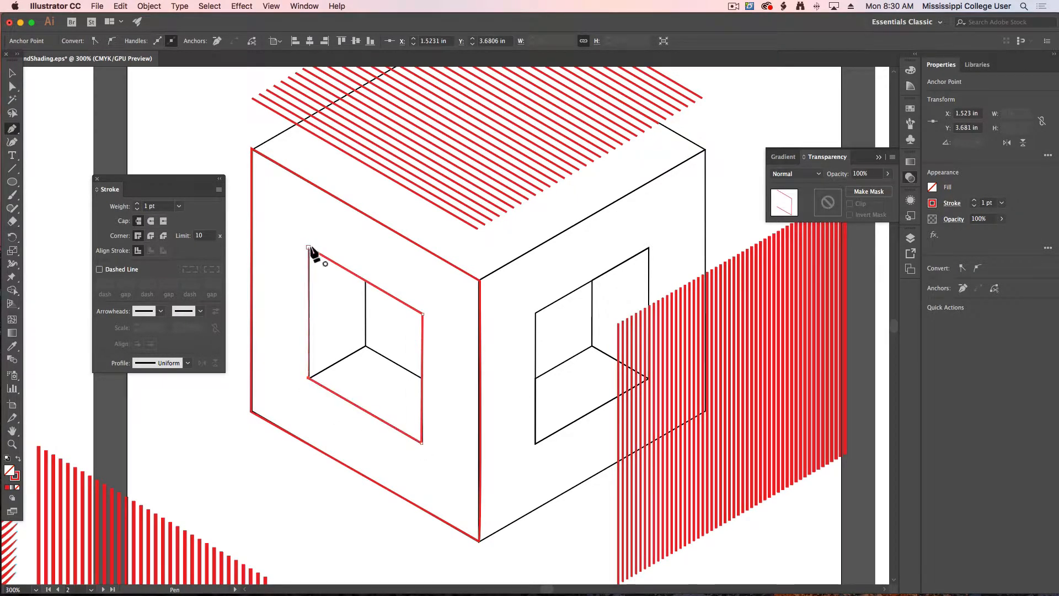
pyautogui.click(308, 248)
pyautogui.hotkey('shift', 'x')
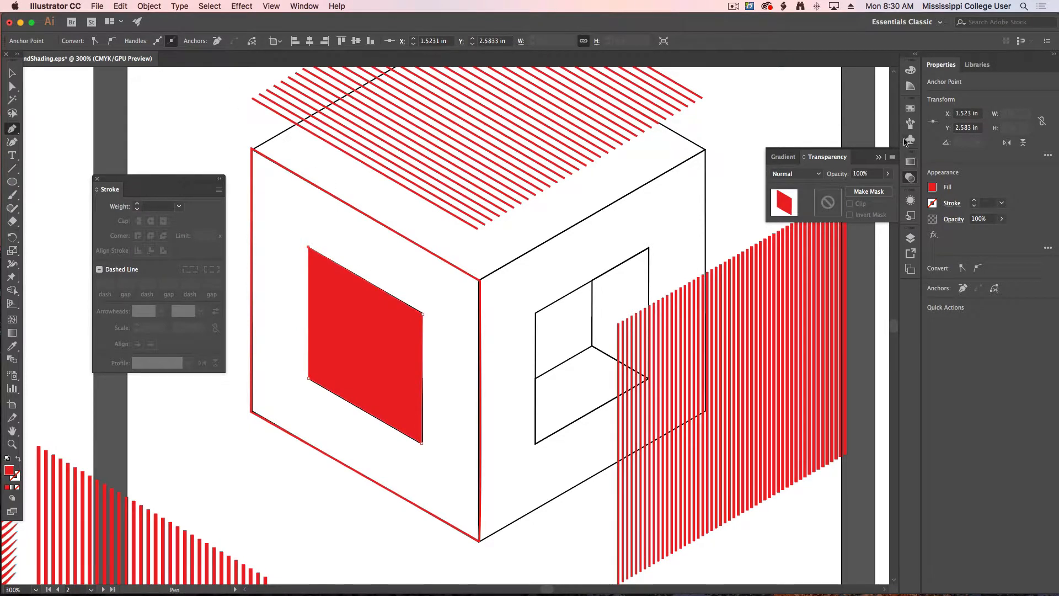
pyautogui.click(910, 111)
pyautogui.click(811, 138)
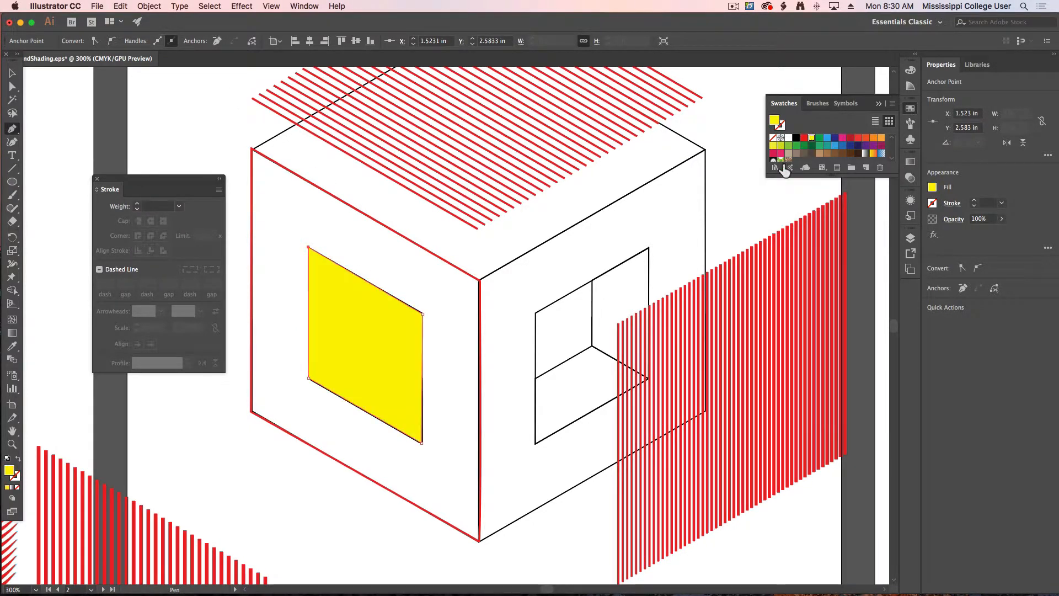
# Select the left face's outer path, swap its red stroke to a solid fill and deselect everything
pyautogui.moveTo(418, 247); pyautogui.dragTo(403, 270)
pyautogui.press('super+z')
pyautogui.hotkey('shift', 'x')
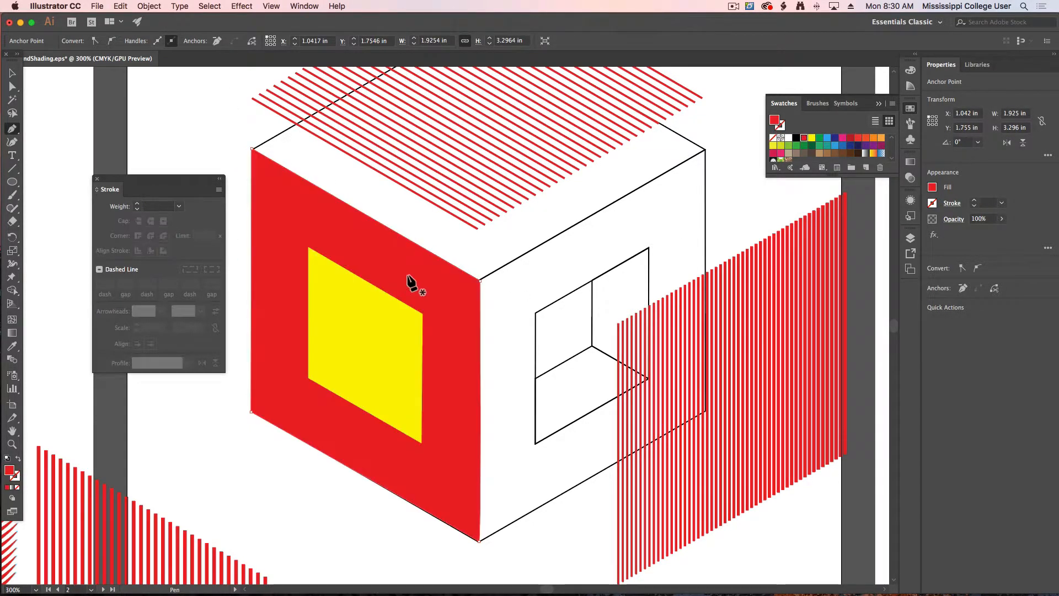
pyautogui.press('super+shift+a')
# Cut the yellow window shape out of the red face shape with the Shape Builder tool and deselect the result
pyautogui.click(12, 73)
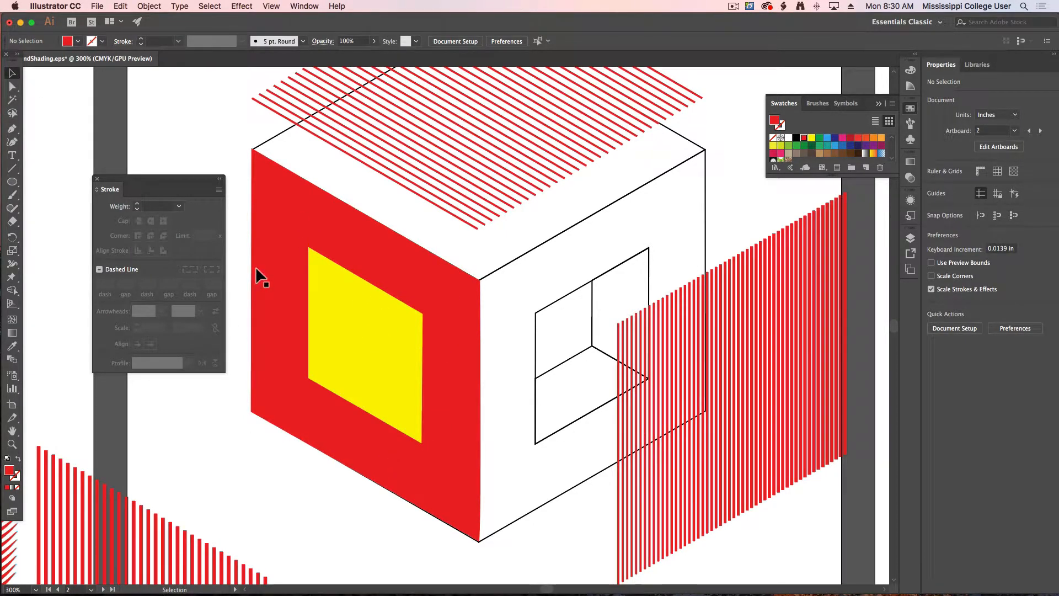
pyautogui.click(392, 426)
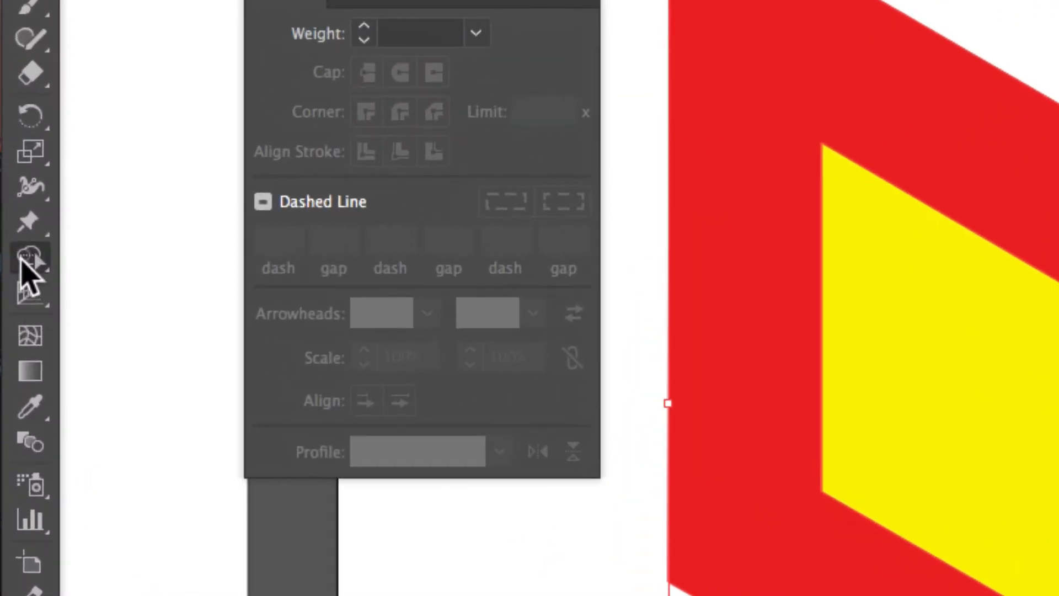
pyautogui.moveTo(11, 294); pyautogui.dragTo(72, 296)
pyautogui.moveTo(184, 264); pyautogui.dragTo(184, 265)
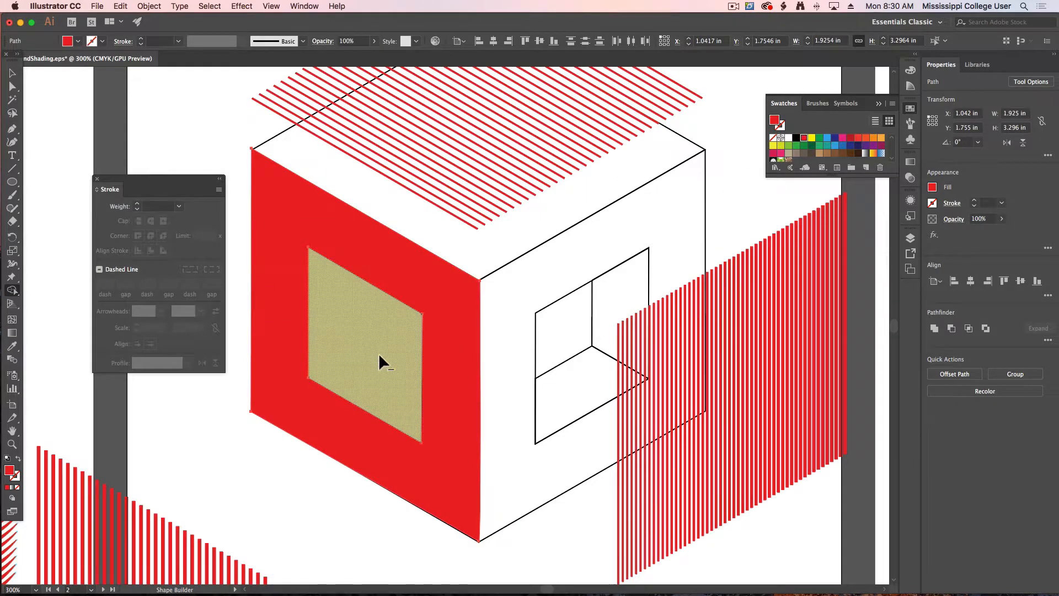
pyautogui.keyDown('alt'); pyautogui.click(380, 361); pyautogui.keyUp('alt')
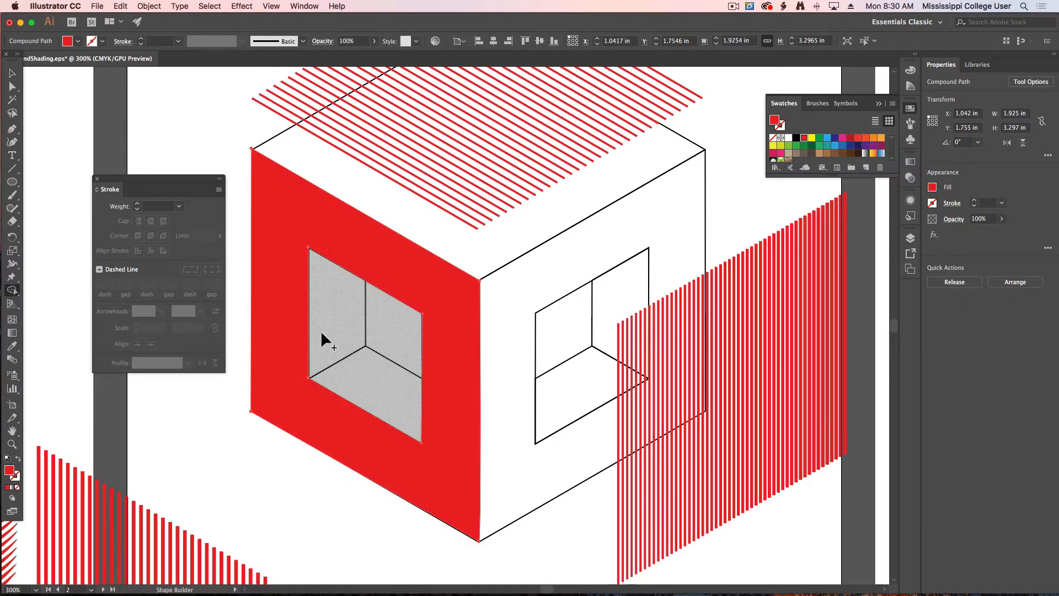
pyautogui.press('v')
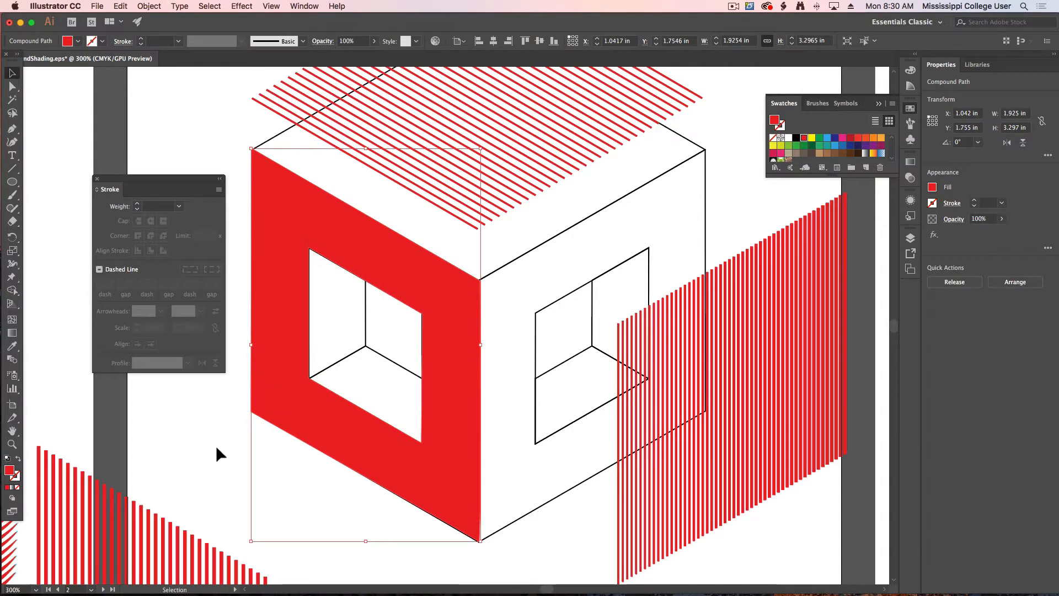
pyautogui.click(217, 447)
# Move the left face's line blend back into place, aligned with the cube's left face
pyautogui.click(128, 519)
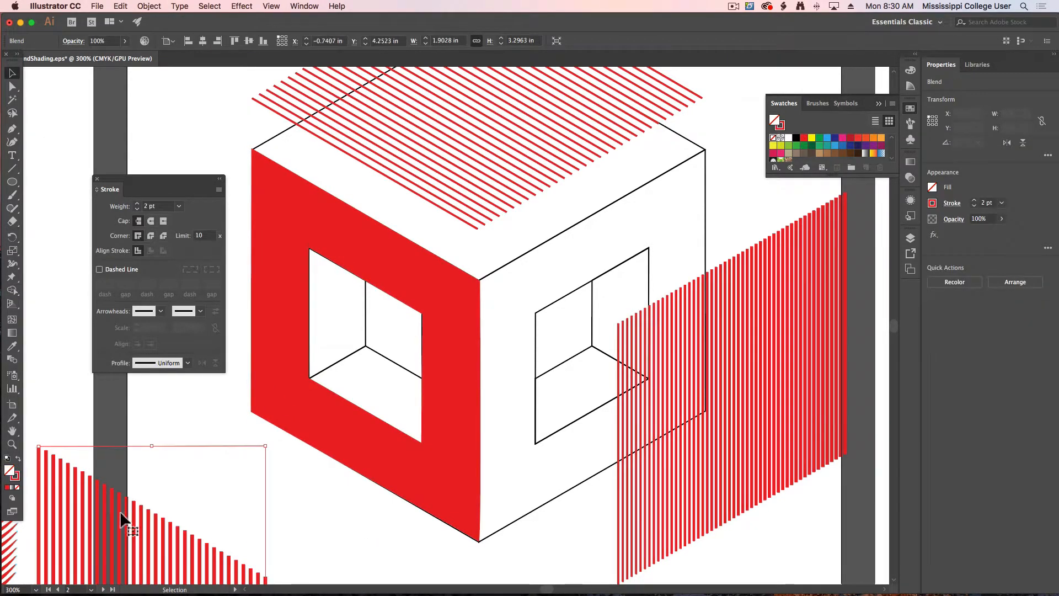
pyautogui.moveTo(126, 512); pyautogui.dragTo(266, 416)
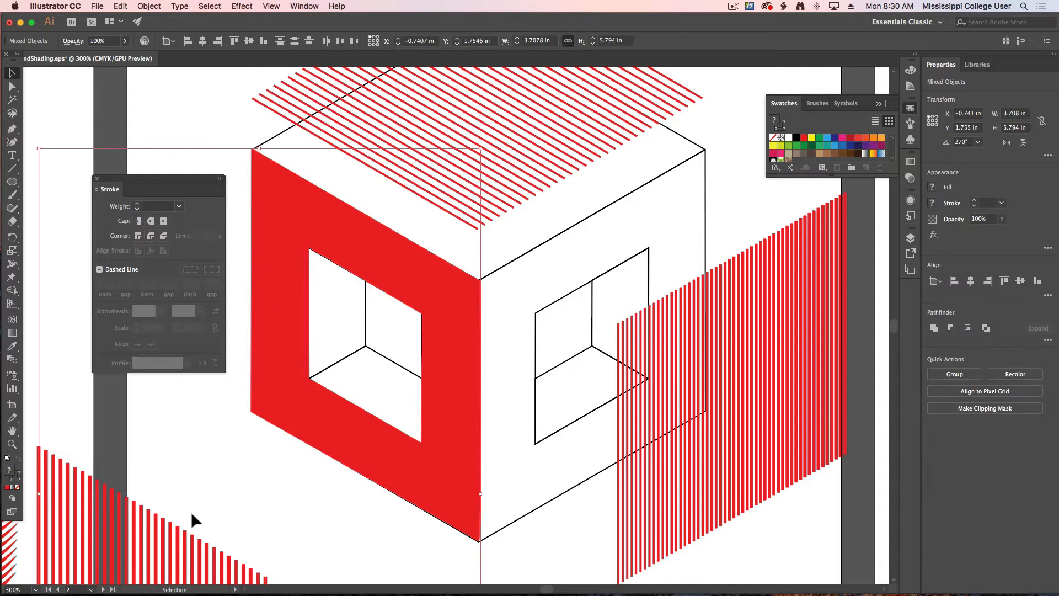
pyautogui.click(62, 424)
pyautogui.moveTo(38, 461); pyautogui.dragTo(260, 215)
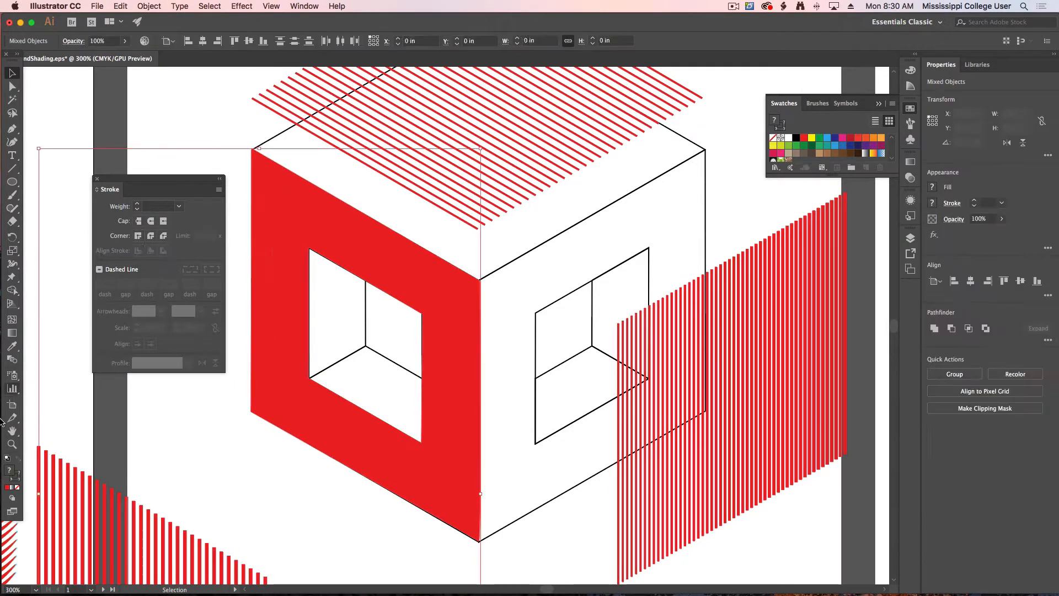
pyautogui.click(34, 456)
pyautogui.moveTo(39, 462); pyautogui.dragTo(251, 163)
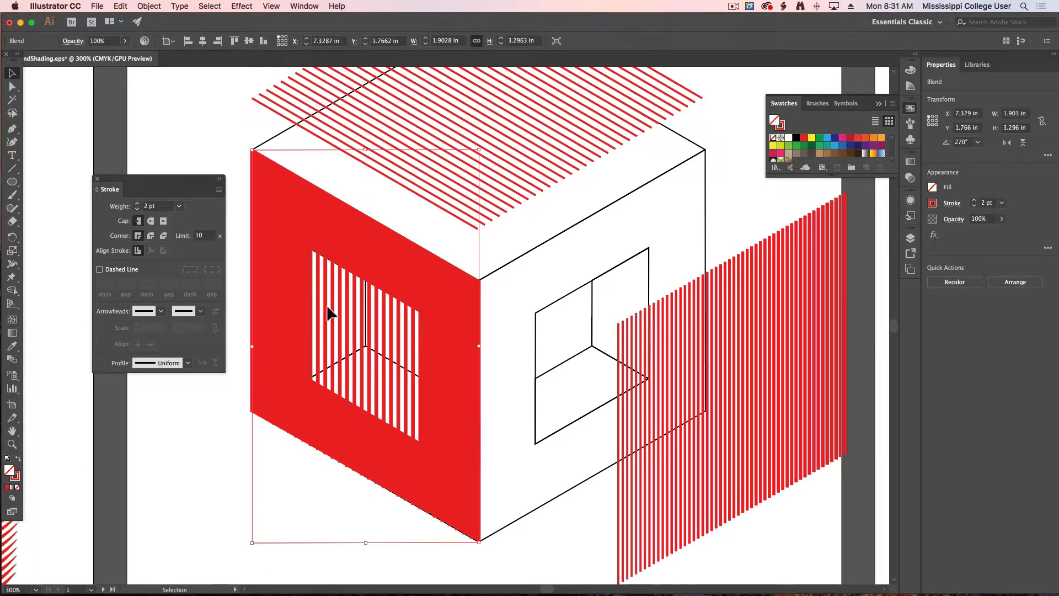
# Fill the left face's window-cut shape with blue
pyautogui.click(384, 217)
pyautogui.click(383, 230)
pyautogui.click(827, 137)
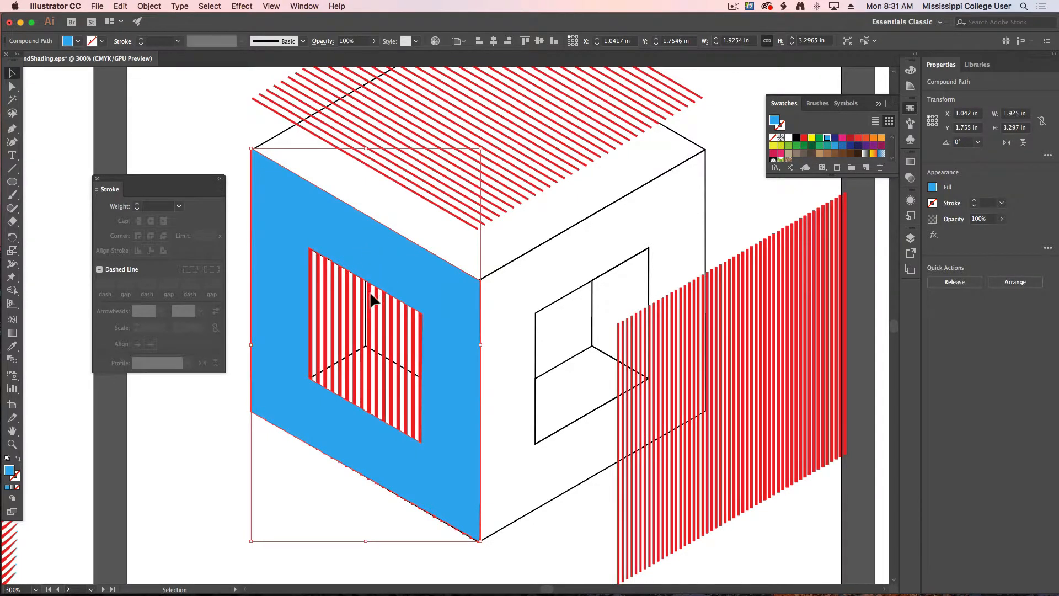
# Select the blue face shape together with the left line blend, make a clipping mask from them and deselect
pyautogui.click(239, 227)
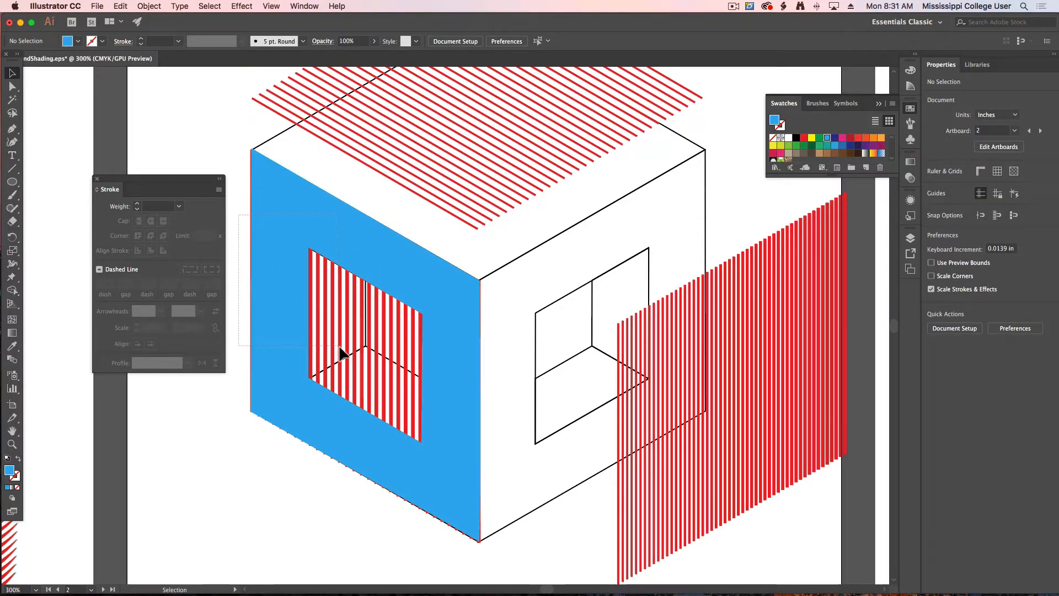
pyautogui.moveTo(343, 351); pyautogui.dragTo(267, 224)
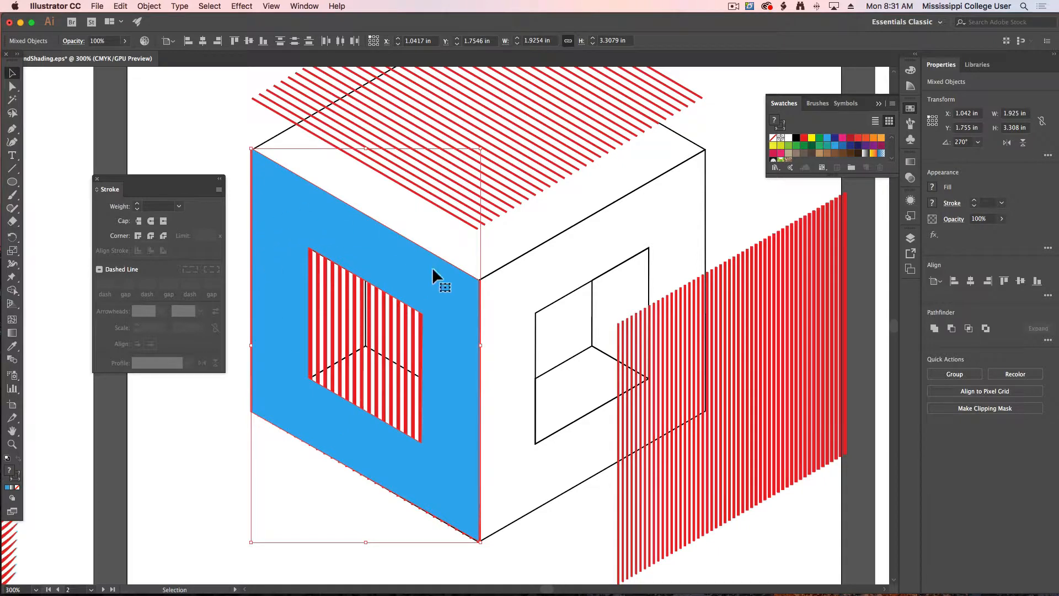
pyautogui.click(150, 6)
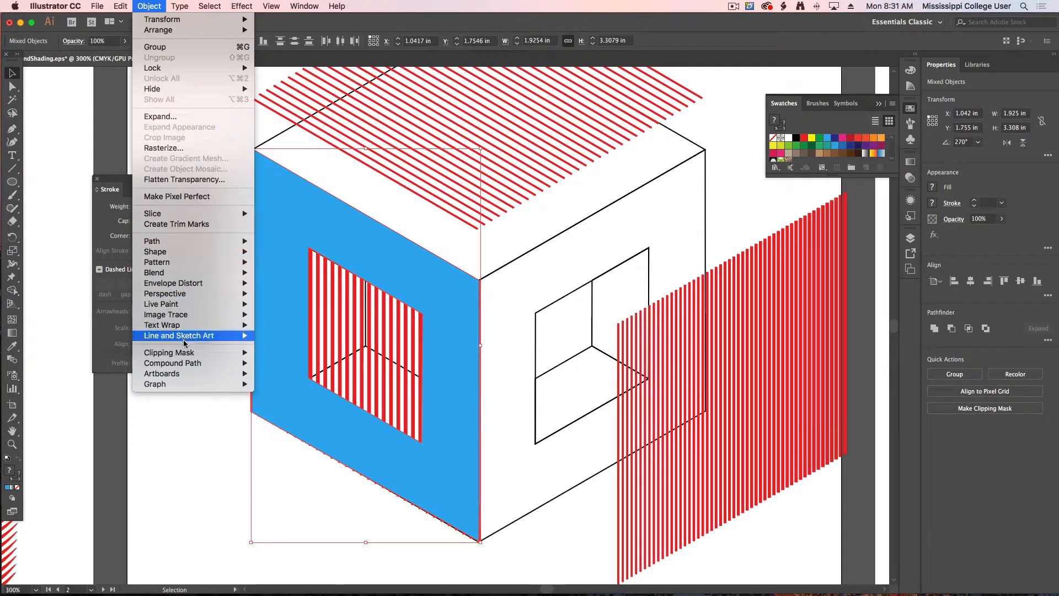
pyautogui.moveTo(190, 353)
pyautogui.click(273, 353)
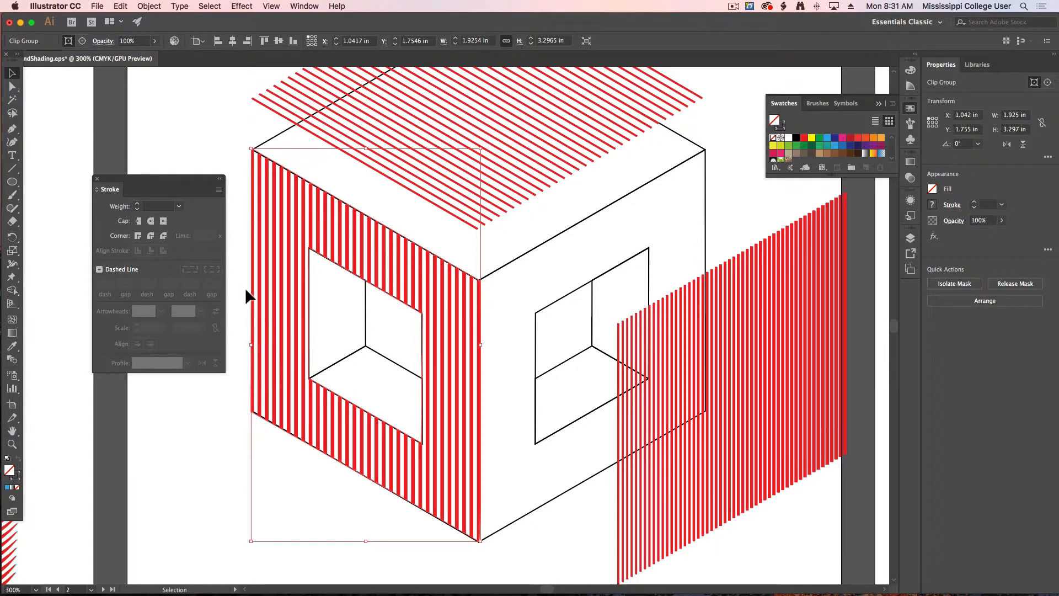
pyautogui.click(348, 346)
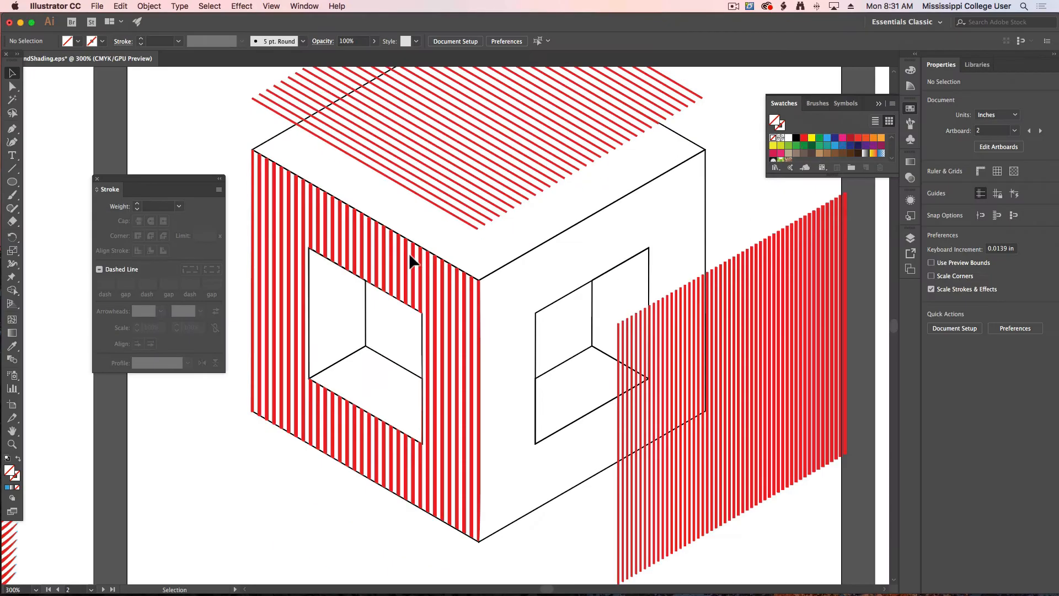
# Leave the blend's isolation mode, move the top face's line blend back onto the cube's top and deselect it
pyautogui.doubleClick(448, 191)
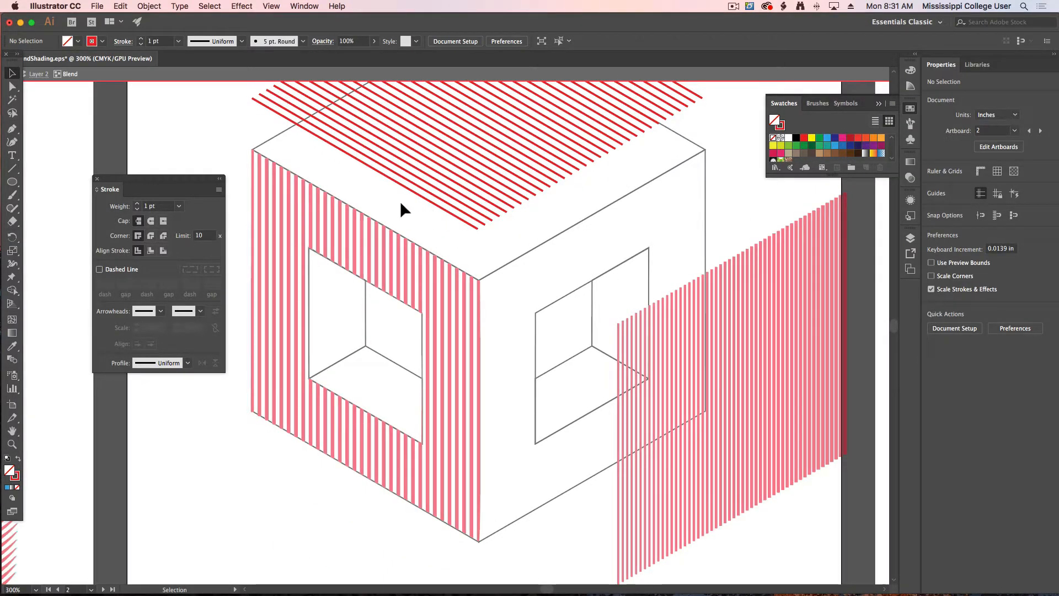
pyautogui.doubleClick(401, 208)
pyautogui.click(418, 196)
pyautogui.moveTo(419, 197); pyautogui.dragTo(425, 246)
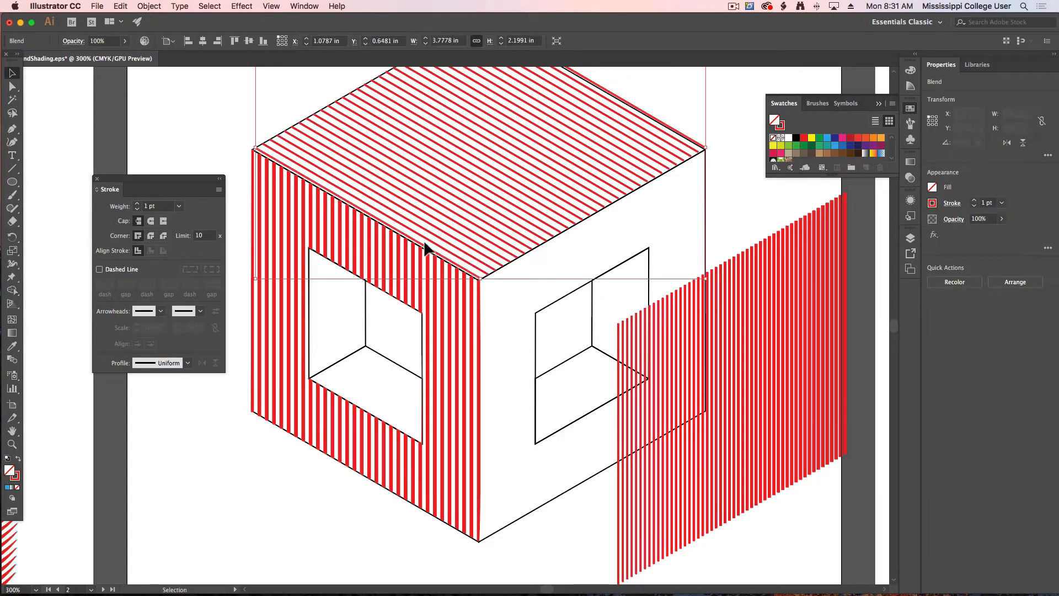
pyautogui.click(662, 393)
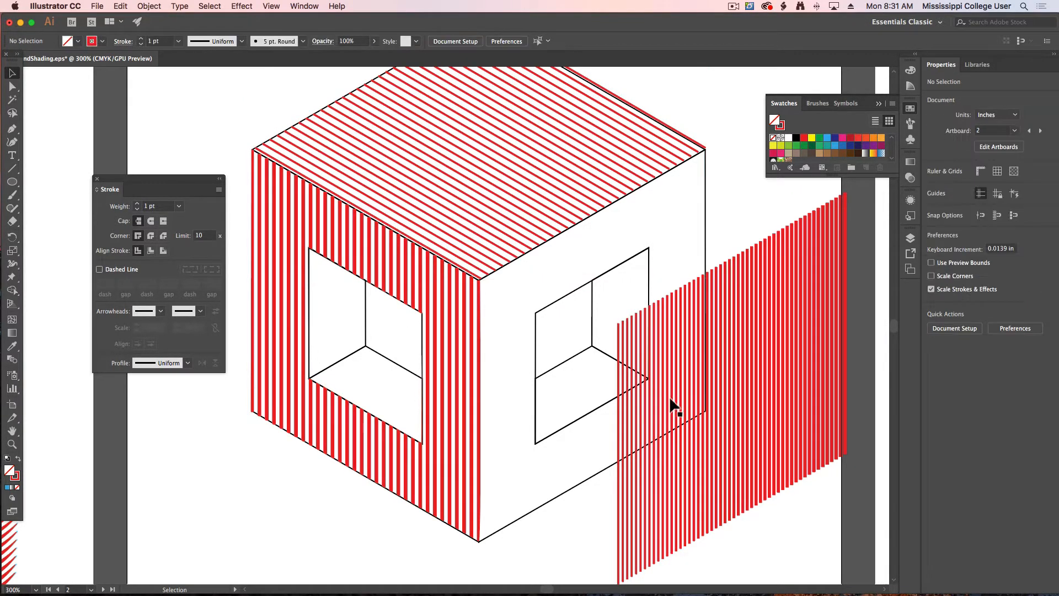
# Move the vertical line blend onto the cube's right face, aligned with the face's edges, and deselect it
pyautogui.moveTo(618, 405); pyautogui.dragTo(480, 361)
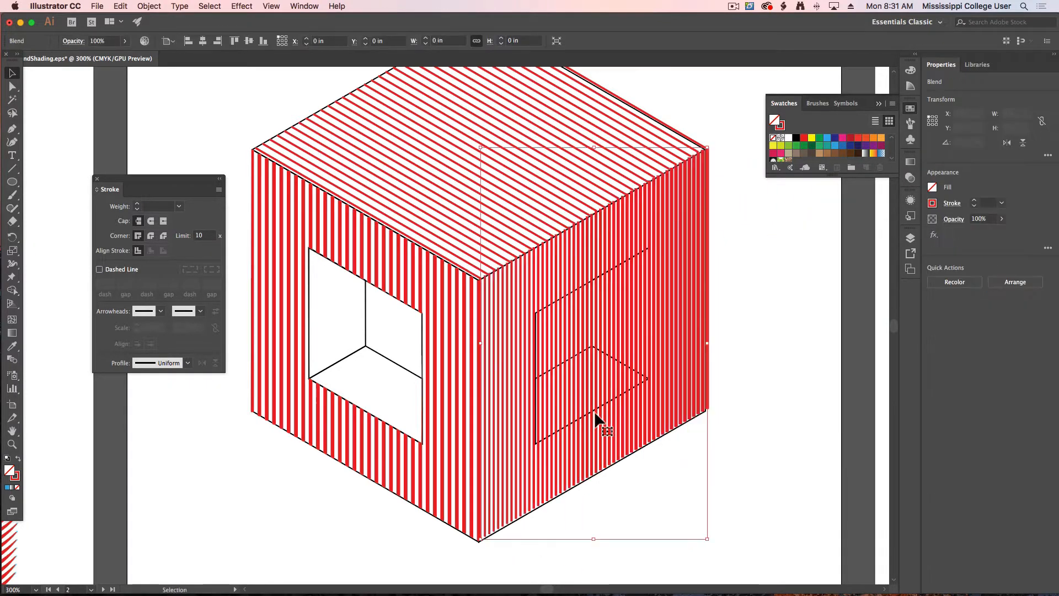
pyautogui.click(366, 359)
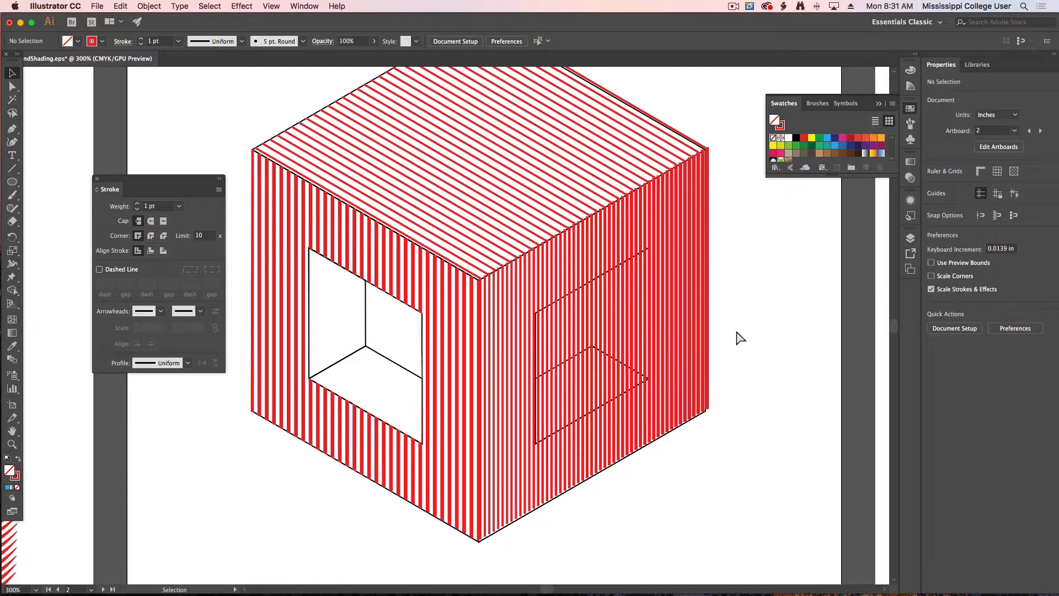
# Draw two vertical lines on the lower black cylinder: about 2.19 in along its left edge and about 1.91 in down its middle
pyautogui.press('super+minus')
pyautogui.hscroll(10, 737, 331)
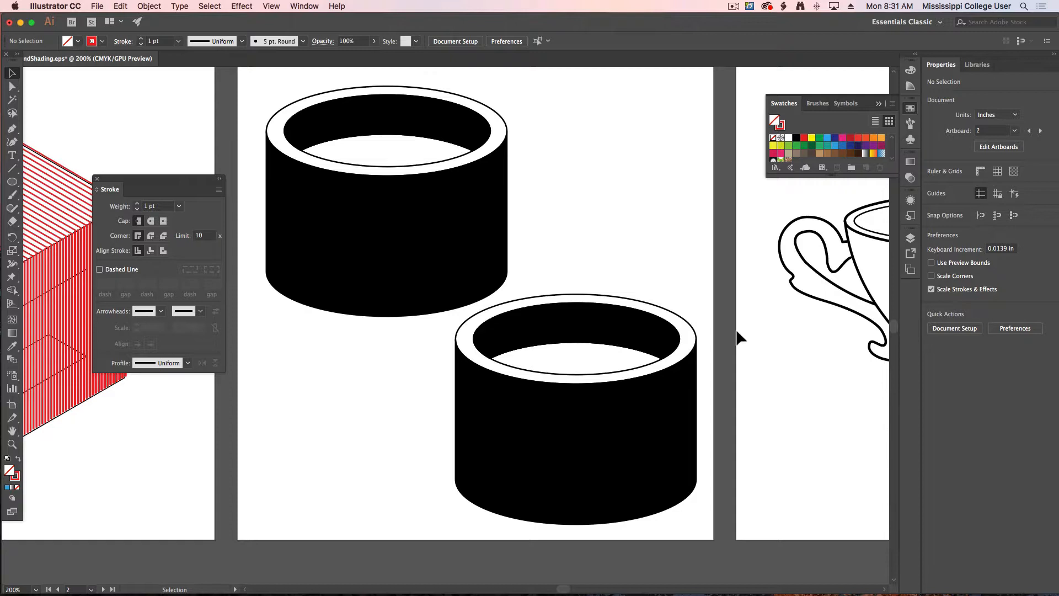
pyautogui.press('super+plus')
pyautogui.moveTo(702, 310); pyautogui.dragTo(566, 97)
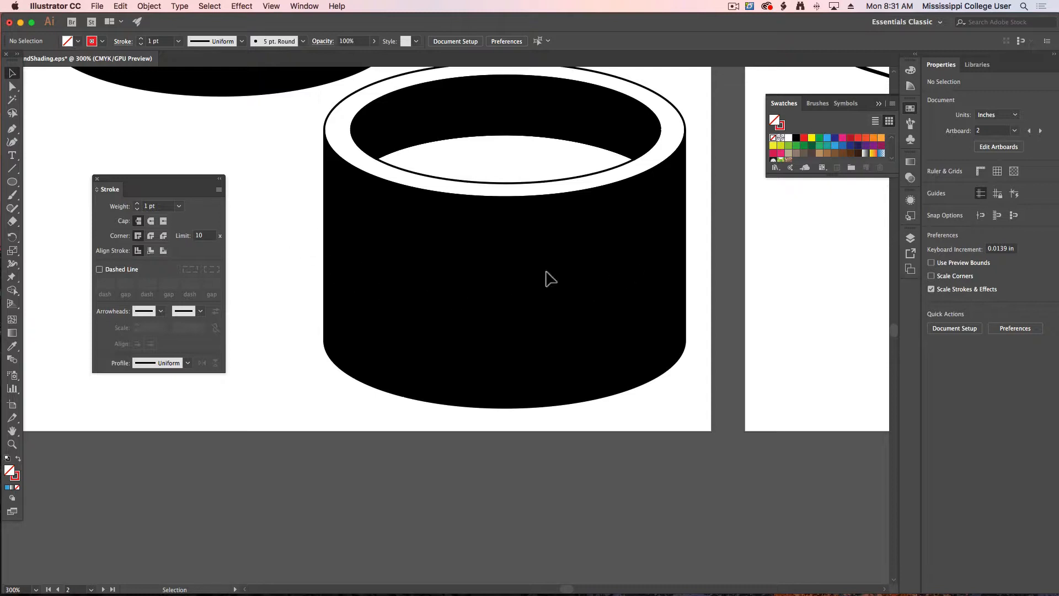
pyautogui.click(286, 237)
pyautogui.click(11, 170)
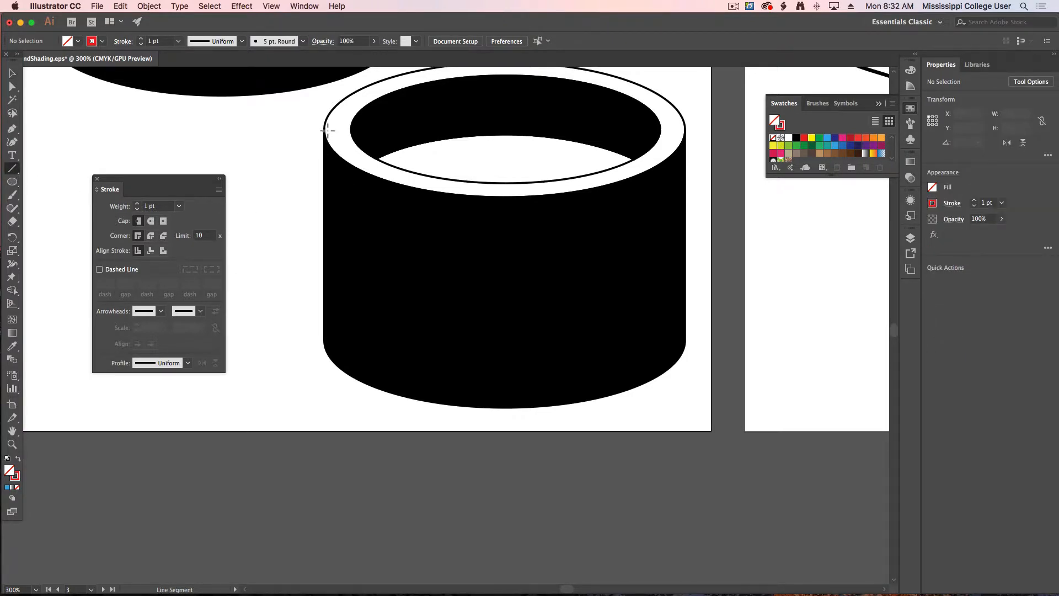
pyautogui.moveTo(326, 217); pyautogui.dragTo(348, 381)
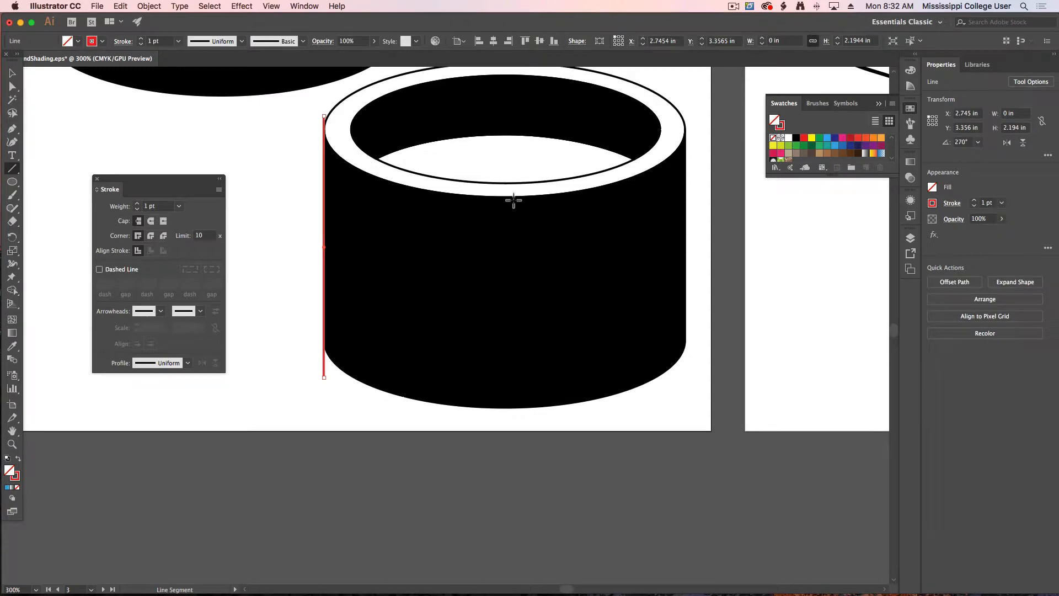
pyautogui.moveTo(510, 212); pyautogui.dragTo(524, 423)
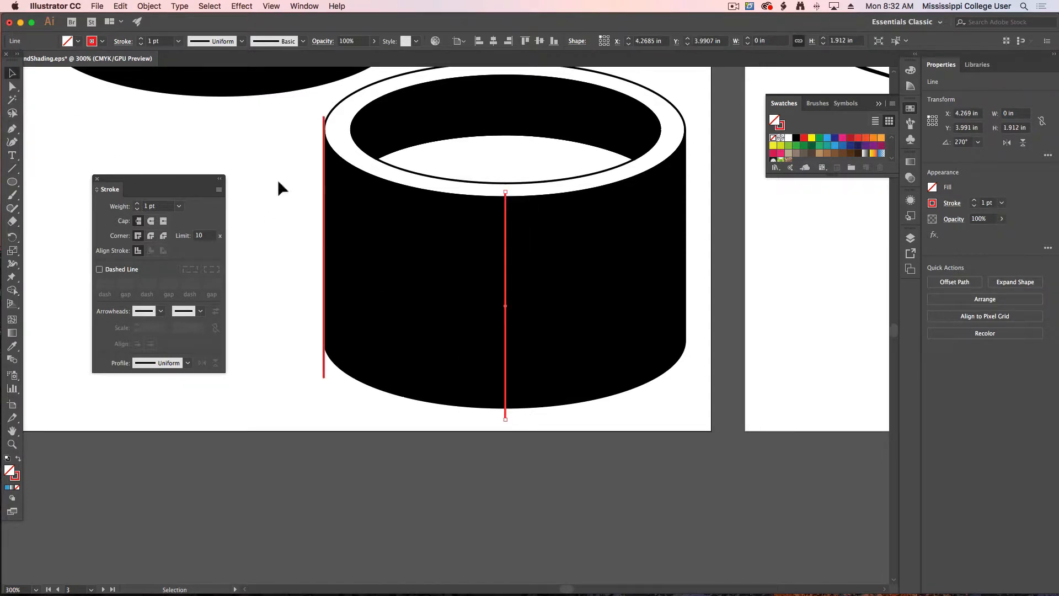
# Set the stroke weight of the line on the cylinder's left edge to 4 pt and deselect it
pyautogui.click(324, 243)
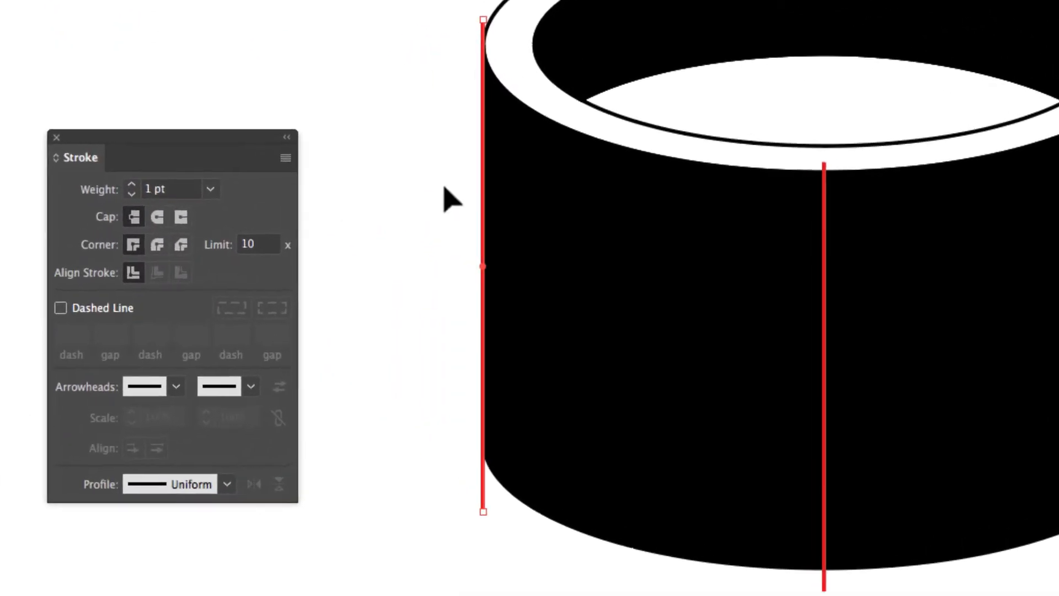
pyautogui.click(137, 199)
pyautogui.click(129, 185)
pyautogui.click(129, 185)
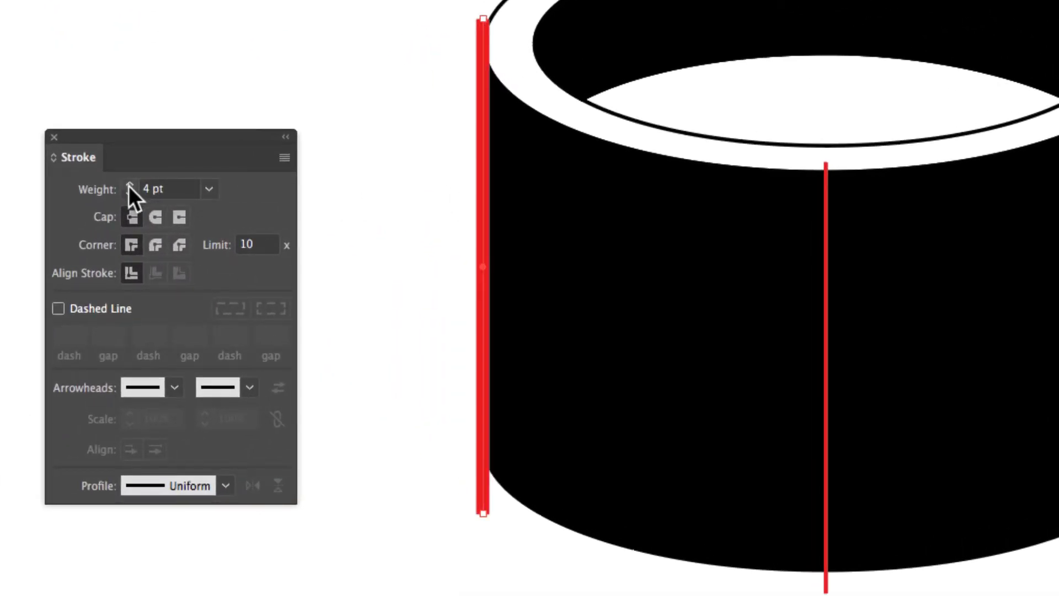
pyautogui.click(379, 239)
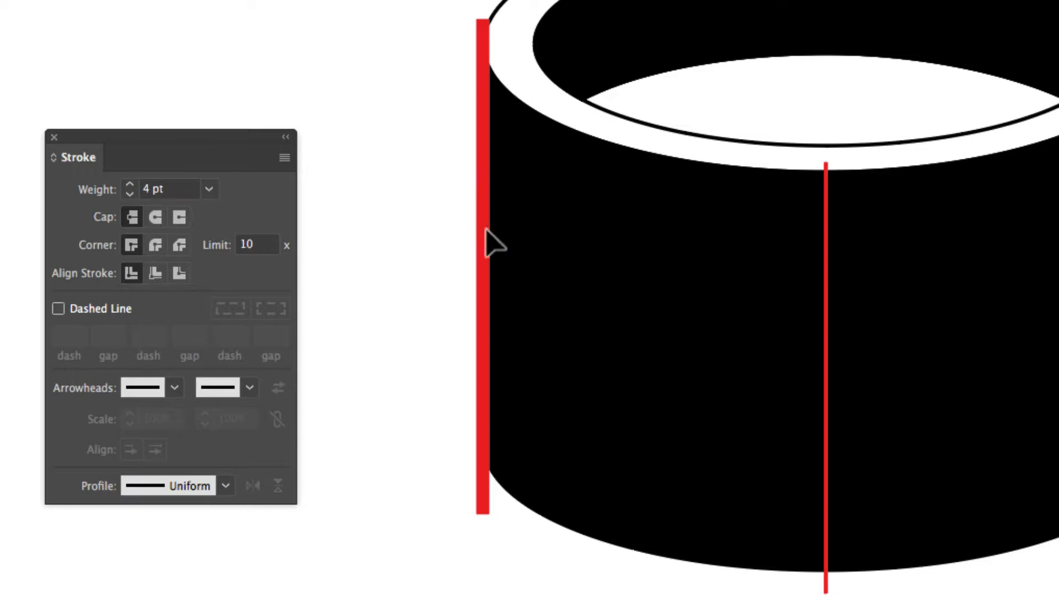
# Reduce the stroke weight of the cylinder's middle line from hairline steps down to no stroke
pyautogui.click(825, 339)
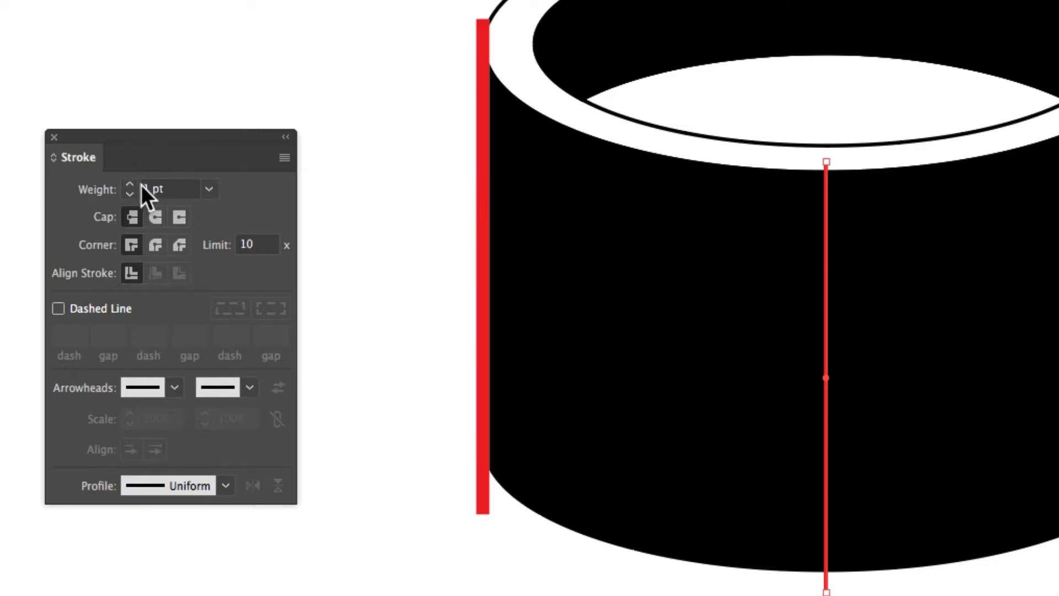
pyautogui.click(129, 195)
pyautogui.click(129, 195)
pyautogui.click(129, 194)
pyautogui.click(129, 195)
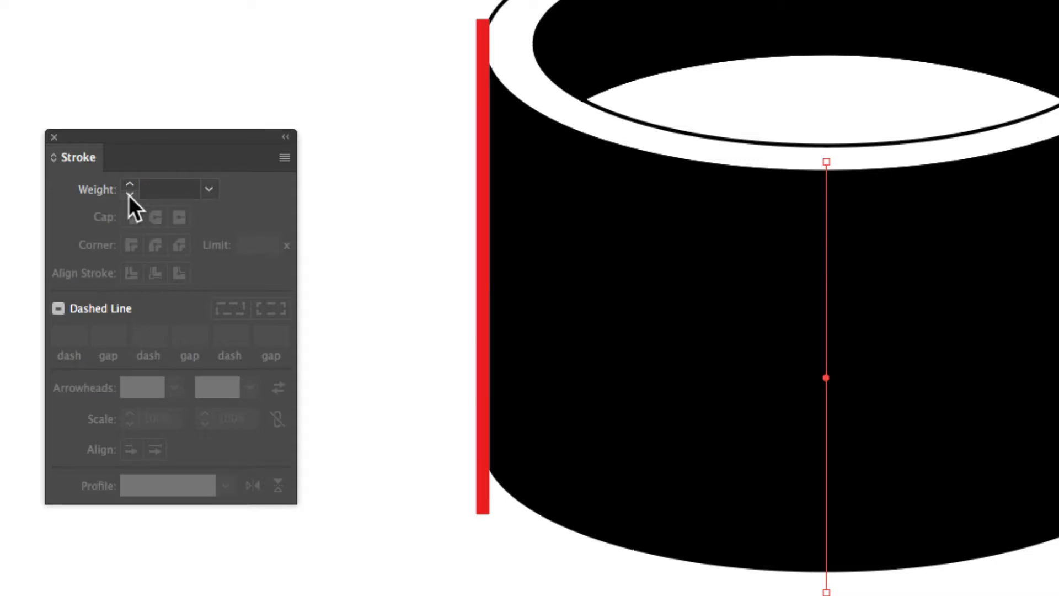
# Blend the thick line on the cylinder's left edge into the strokeless middle line
pyautogui.press('w')
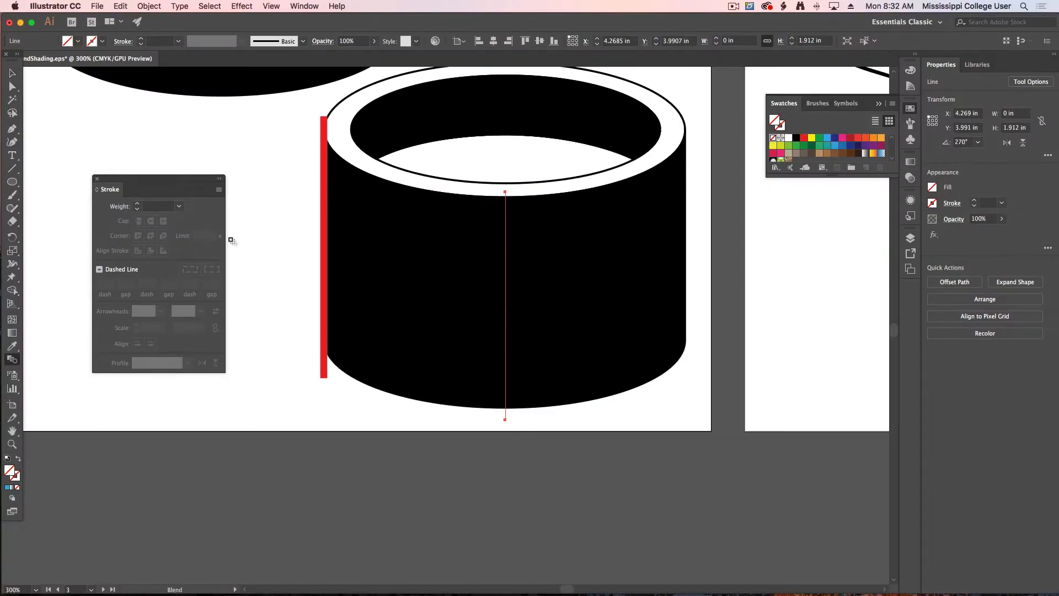
pyautogui.click(326, 238)
pyautogui.click(507, 254)
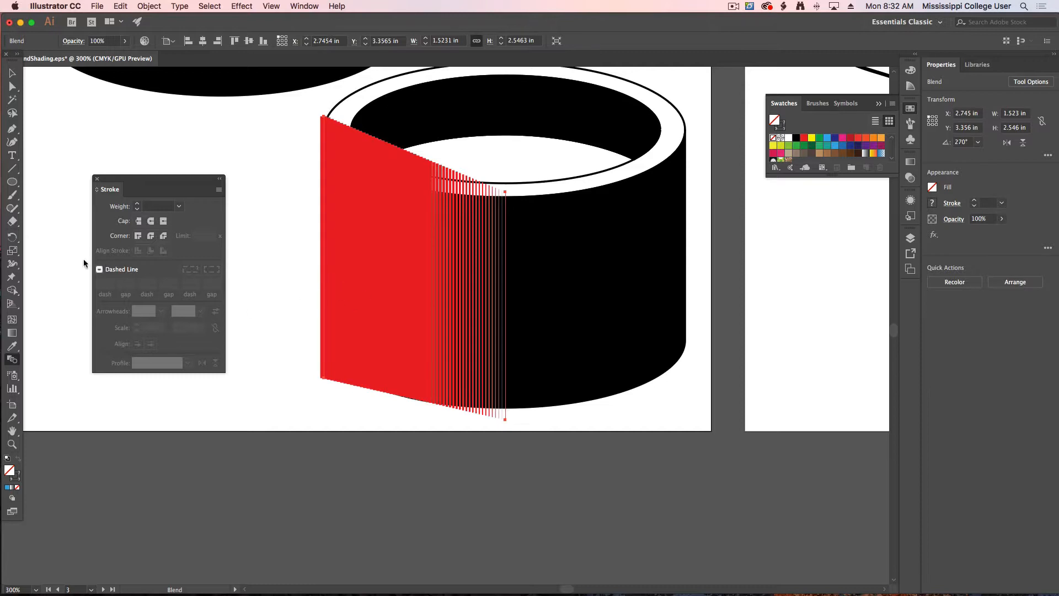
# Set the cylinder blend's spacing to Specified Steps with 21 steps, with the preview enabled
pyautogui.doubleClick(11, 360)
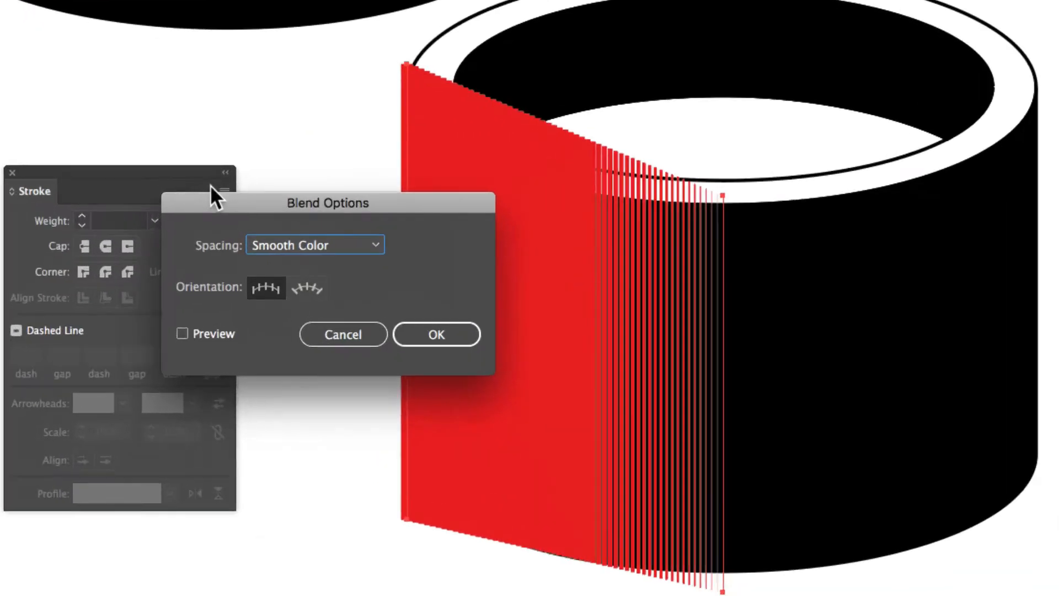
pyautogui.click(254, 221)
pyautogui.click(273, 244)
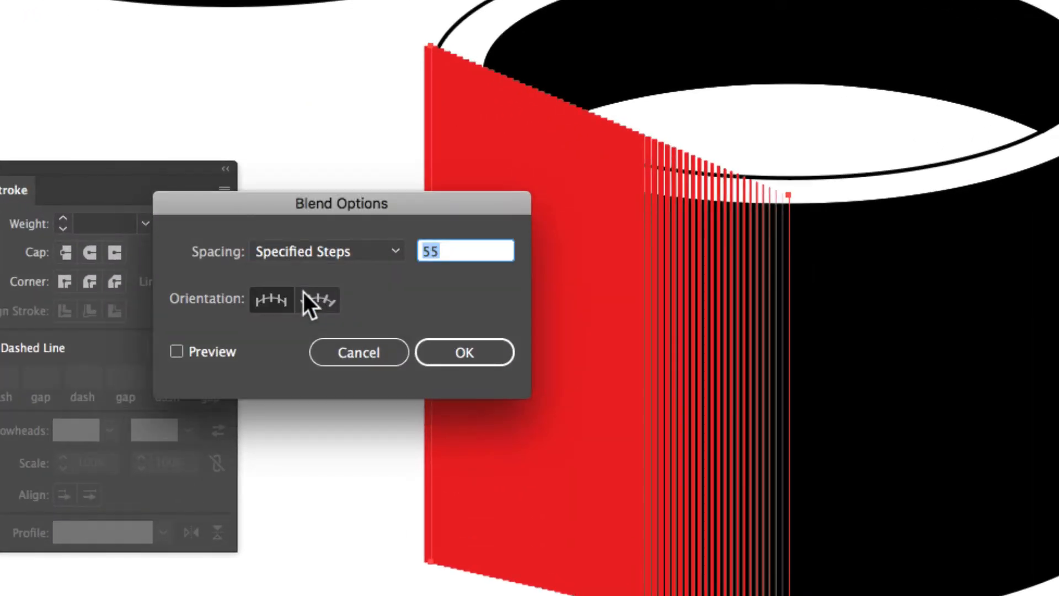
pyautogui.click(177, 351)
pyautogui.click(466, 252)
pyautogui.press('Down')
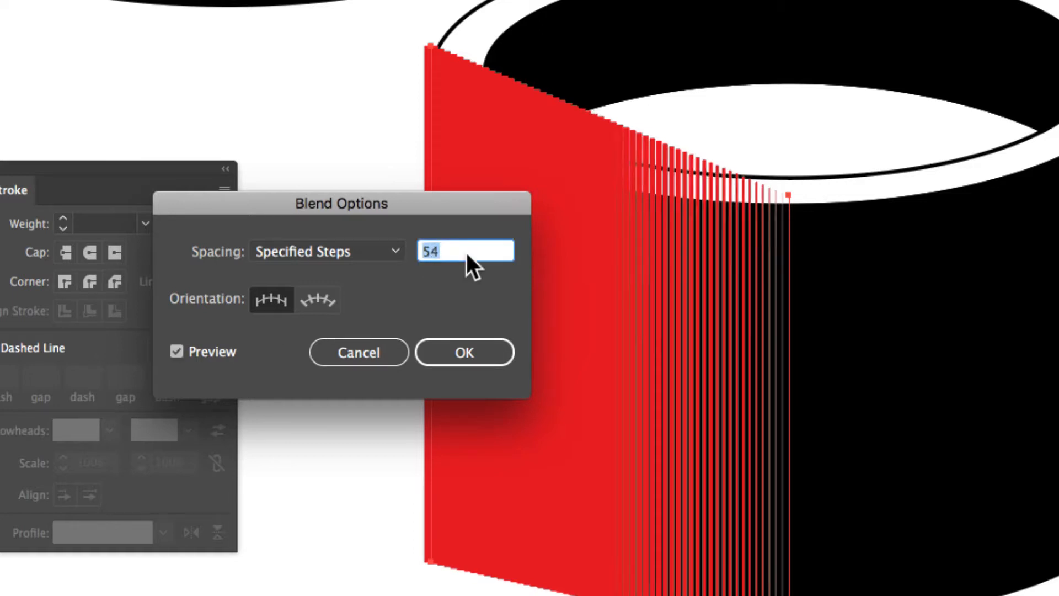
pyautogui.press('Down')
pyautogui.press('Down')
pyautogui.press('Down')
pyautogui.press('Down')
pyautogui.press('Down')
pyautogui.press('Down')
pyautogui.press('Down')
pyautogui.press('Down')
pyautogui.press('Down')
pyautogui.press('Down')
pyautogui.press('Down')
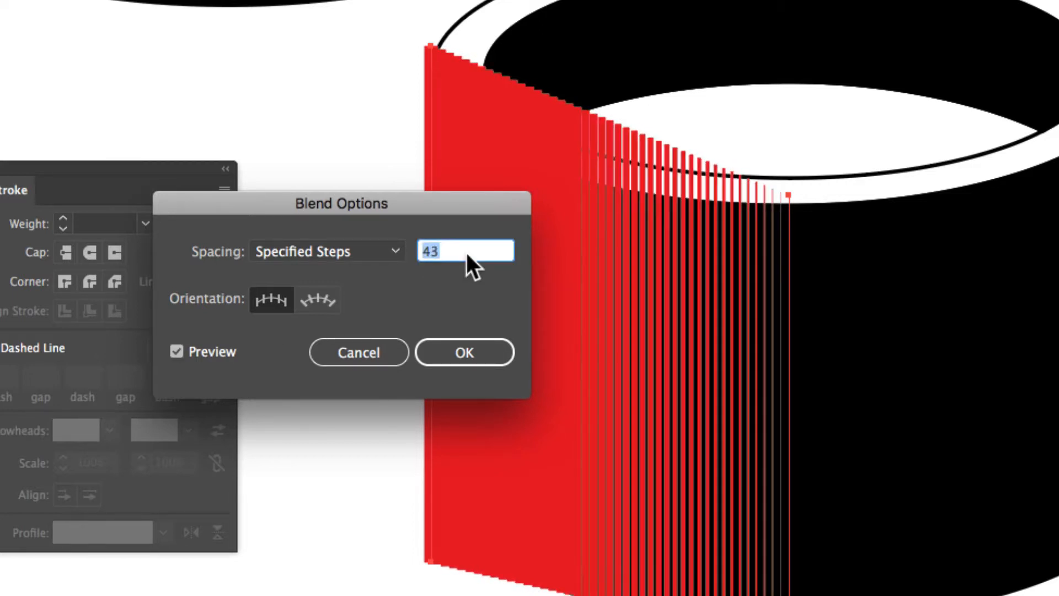
pyautogui.press('Down')
pyautogui.press('Down')
pyautogui.press('Down')
pyautogui.press('Down')
pyautogui.press('Down')
pyautogui.press('Down')
pyautogui.press('Down')
pyautogui.press('Down')
pyautogui.press('Down')
pyautogui.press('Down')
pyautogui.press('Down')
pyautogui.press('Down')
pyautogui.press('Down')
pyautogui.press('Down')
pyautogui.press('Down')
pyautogui.press('Down')
pyautogui.press('Down')
pyautogui.press('Down')
pyautogui.press('Down')
pyautogui.press('Down')
pyautogui.press('Up')
pyautogui.press('Up')
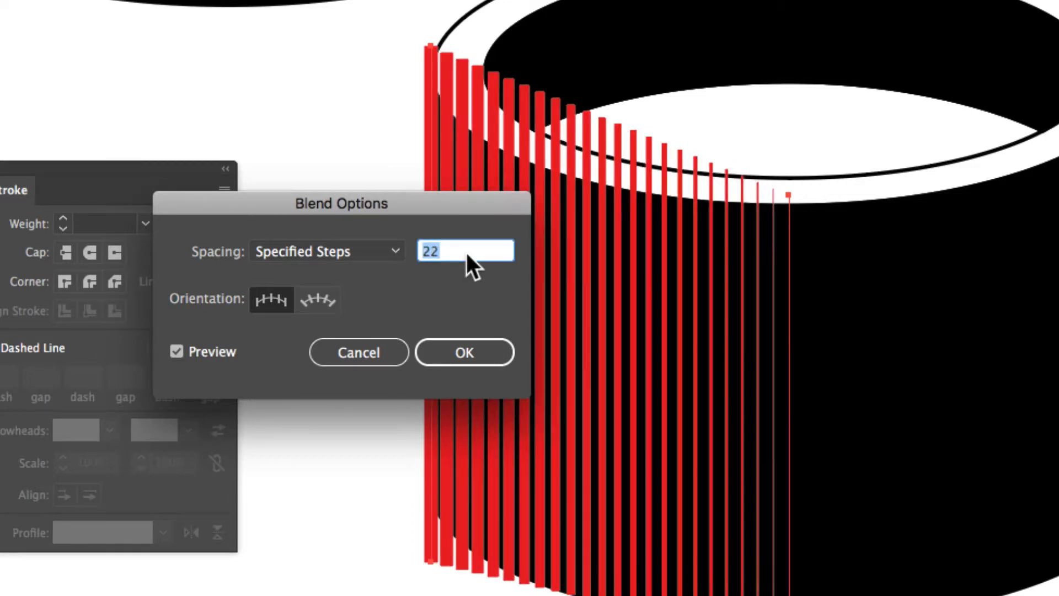
pyautogui.press('Down')
pyautogui.press('Return')
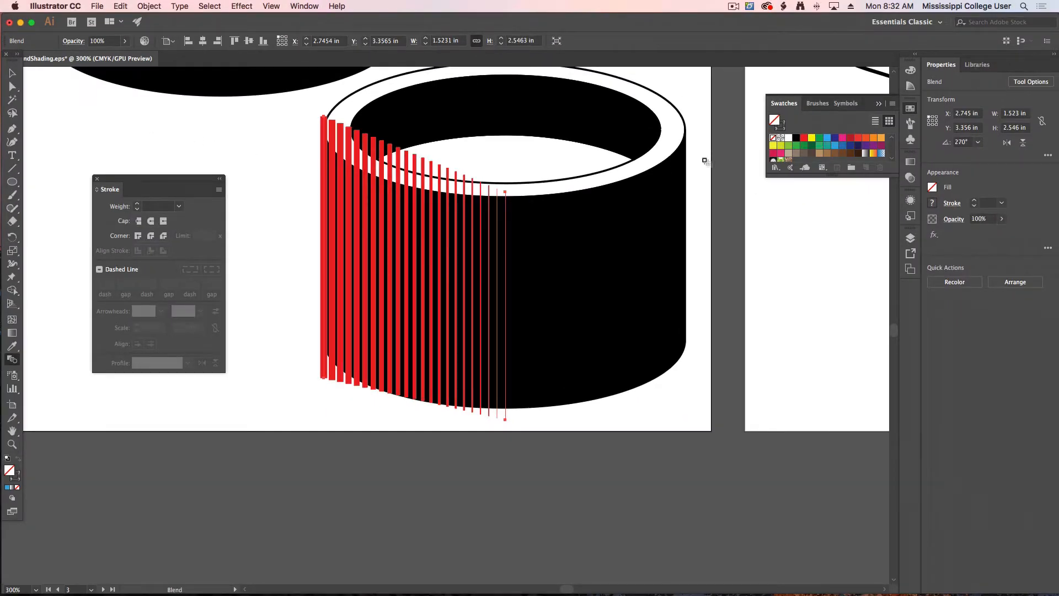
# Try applying white to the cylinder's line blend as its fill, and undo the change
pyautogui.click(8, 74)
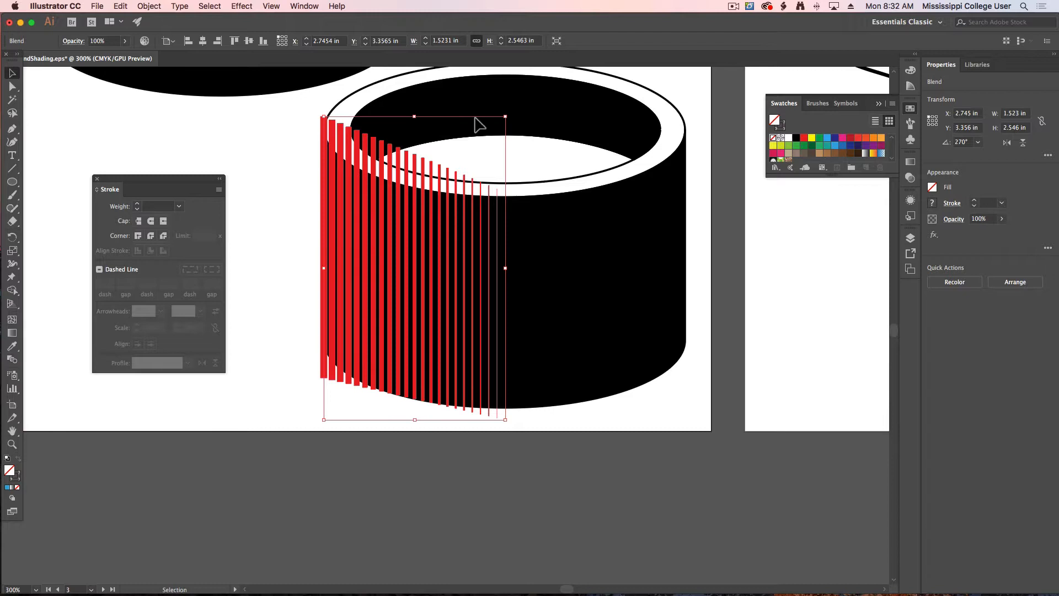
pyautogui.click(788, 138)
pyautogui.press('super+z')
pyautogui.click(788, 142)
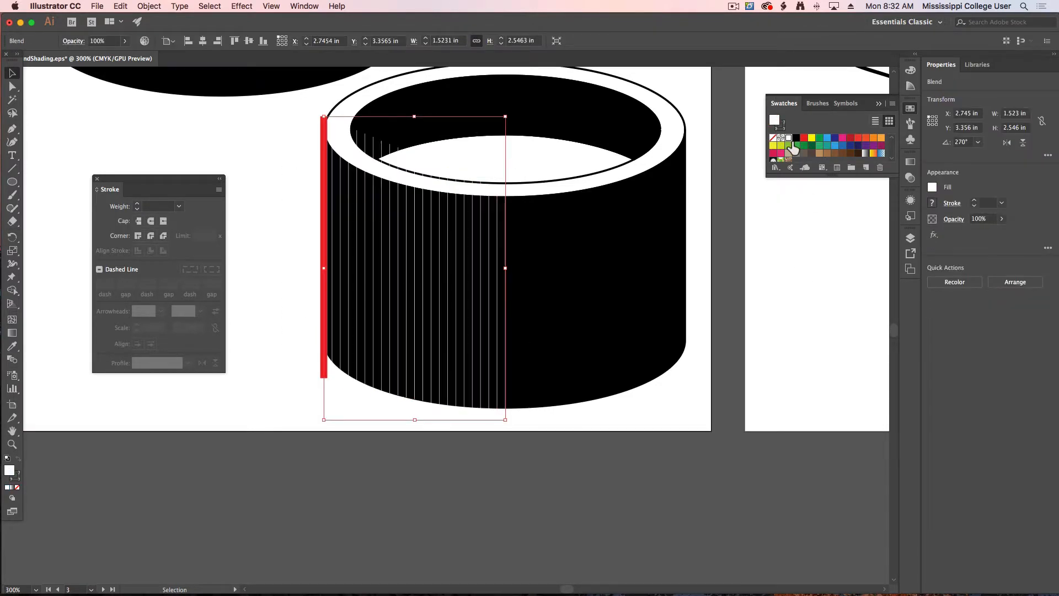
pyautogui.press('super+z')
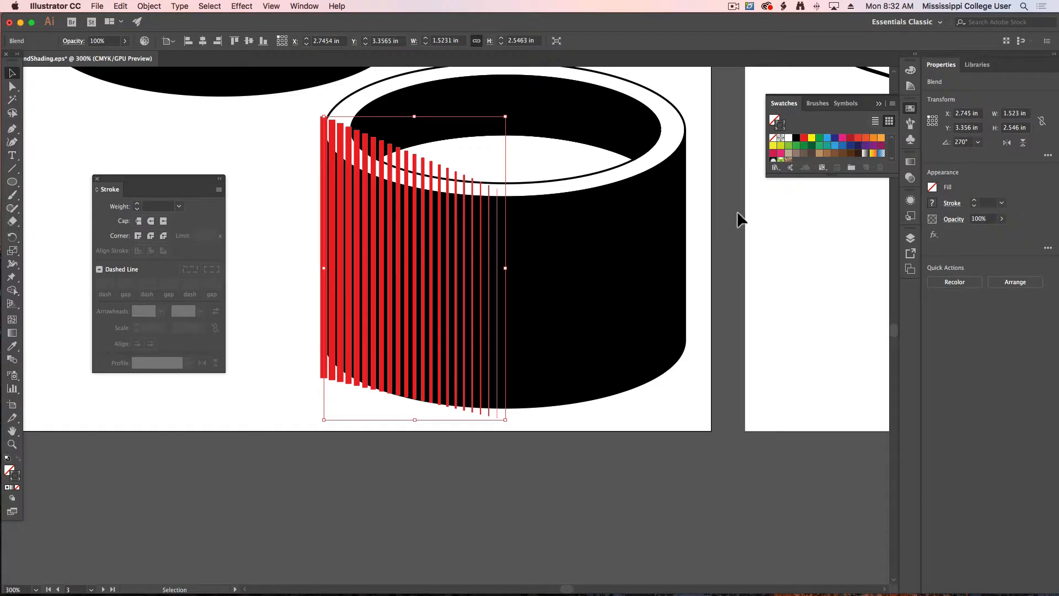
# Color the strokes of the cylinder's line blend white and leave it deselected
pyautogui.click(791, 139)
pyautogui.click(727, 331)
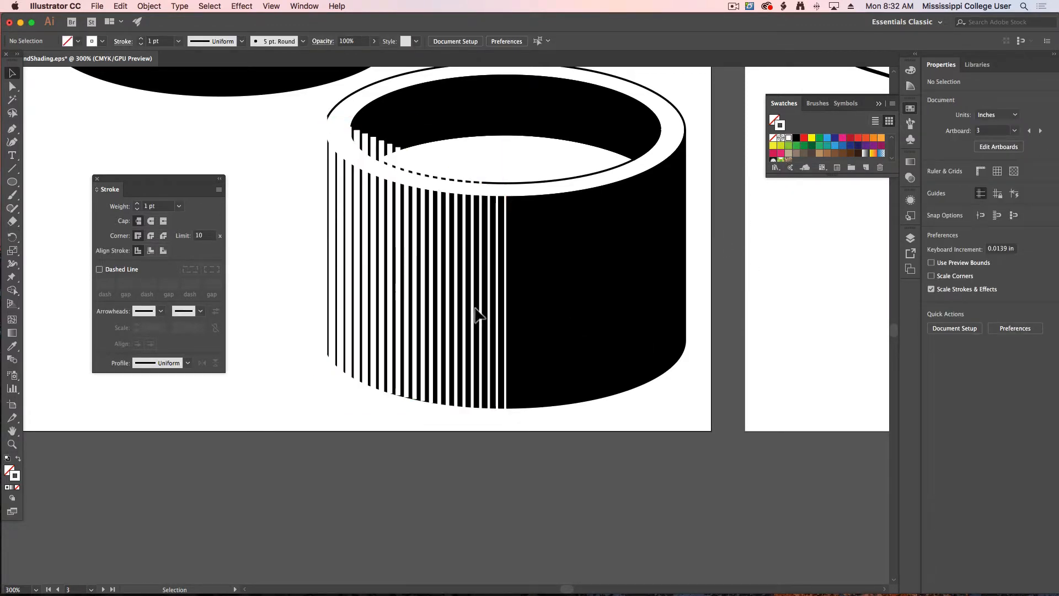
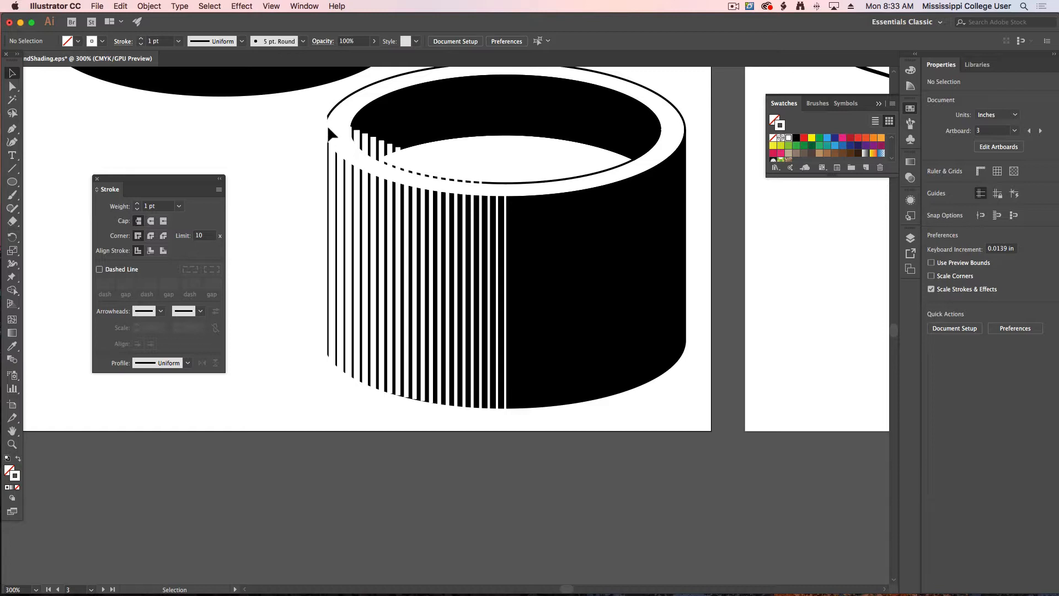
pyautogui.click(407, 284)
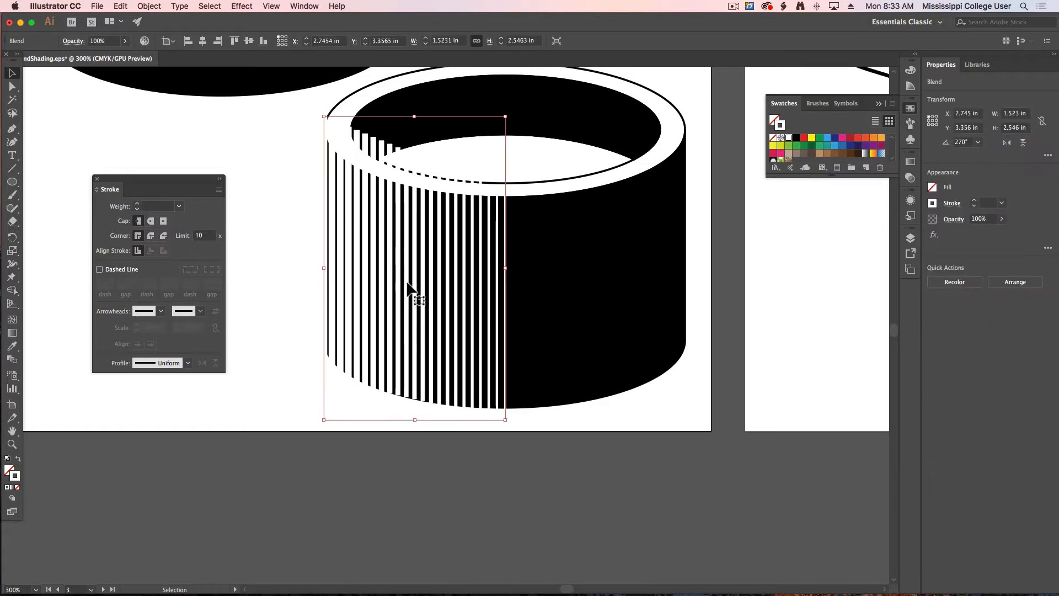
pyautogui.click(40, 135)
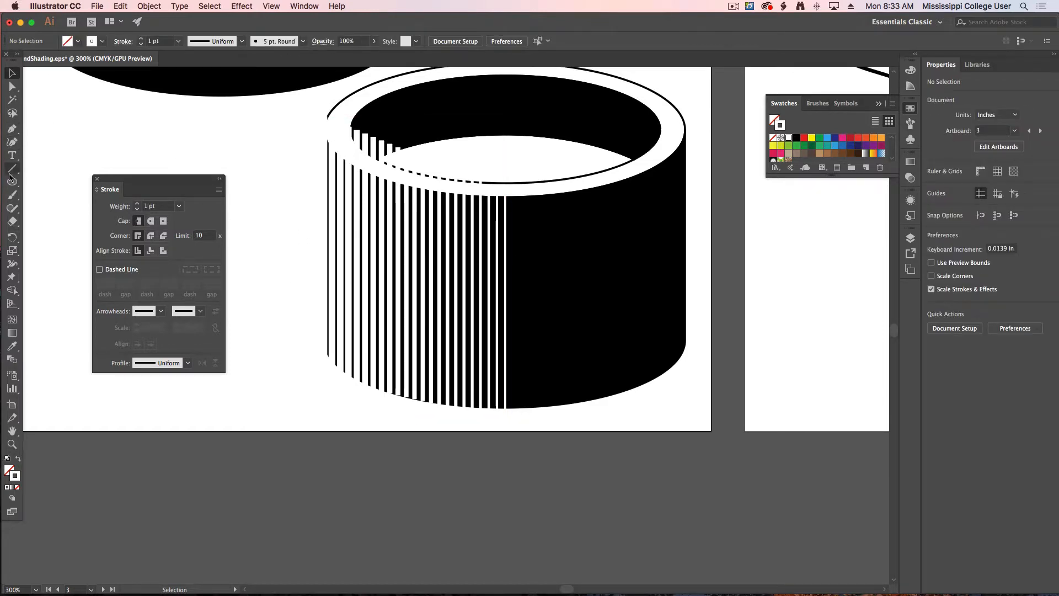
# Draw a closed Pen tool shape around the cylinder's left half, following its curved rim and base, and give it a white fill without stroke
pyautogui.click(12, 128)
pyautogui.click(544, 195)
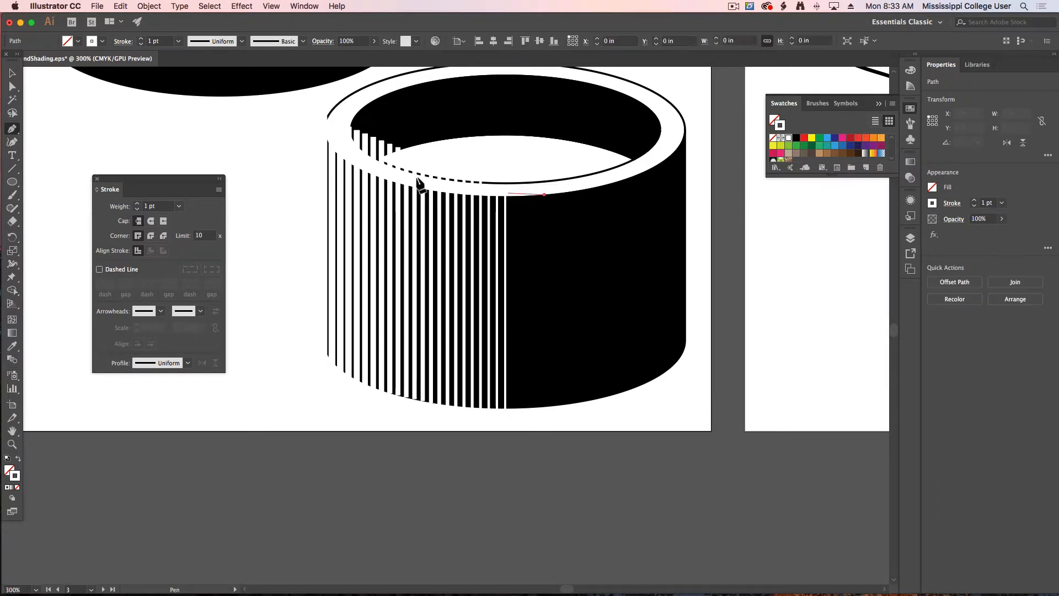
pyautogui.moveTo(325, 127); pyautogui.dragTo(316, 197)
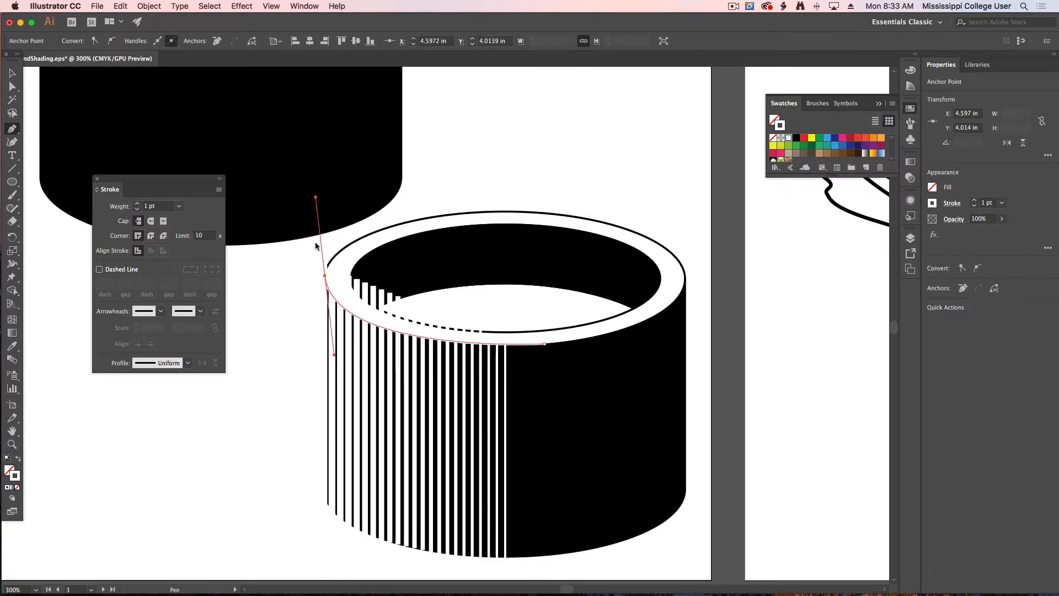
pyautogui.click(325, 276)
pyautogui.moveTo(392, 396); pyautogui.dragTo(375, 272)
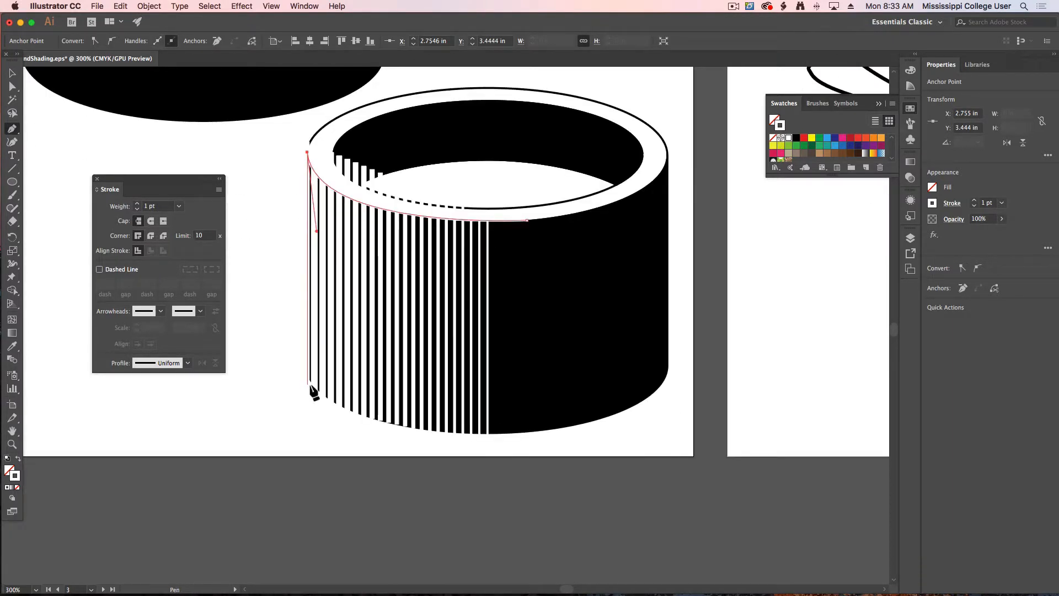
pyautogui.click(307, 379)
pyautogui.moveTo(489, 435); pyautogui.dragTo(622, 435)
pyautogui.click(488, 435)
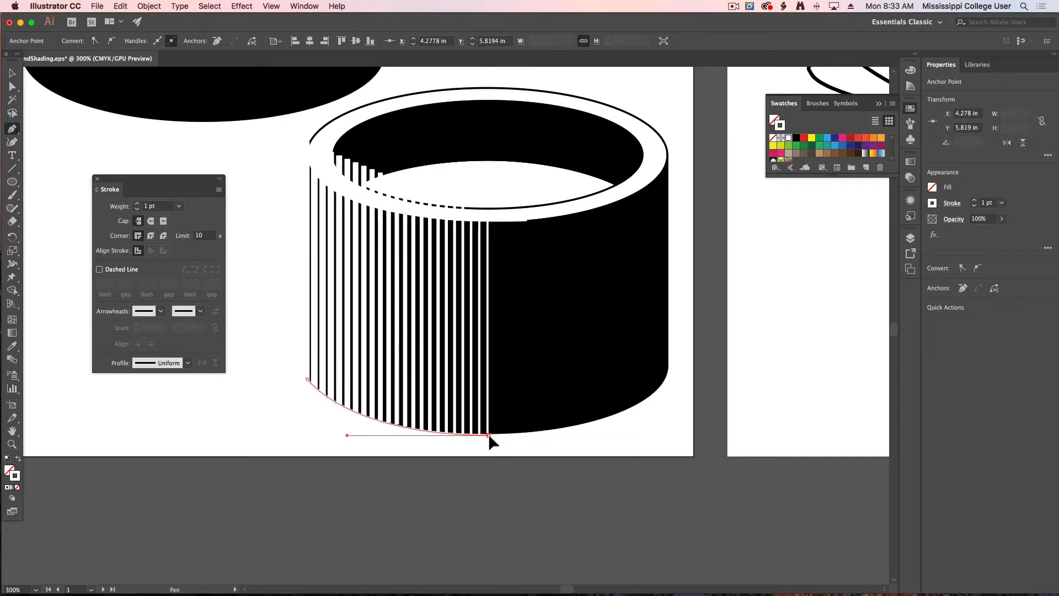
pyautogui.click(527, 220)
pyautogui.hotkey('shift', 'x')
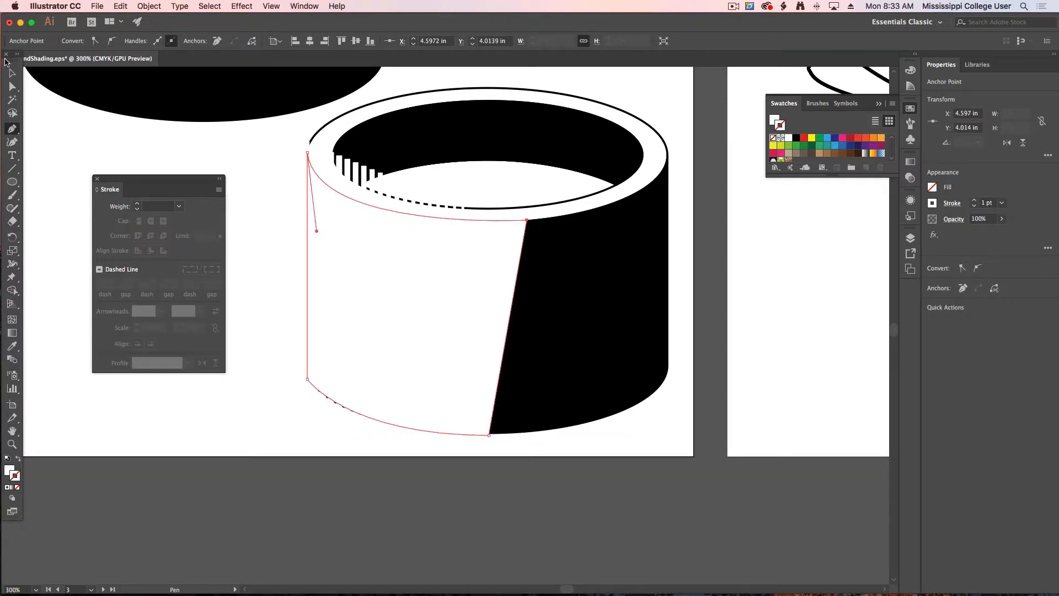
# Select the white shape together with the cylinder's line blend and make a clipping mask from them
pyautogui.click(11, 74)
pyautogui.keyDown('shift'); pyautogui.click(426, 309); pyautogui.keyUp('shift')
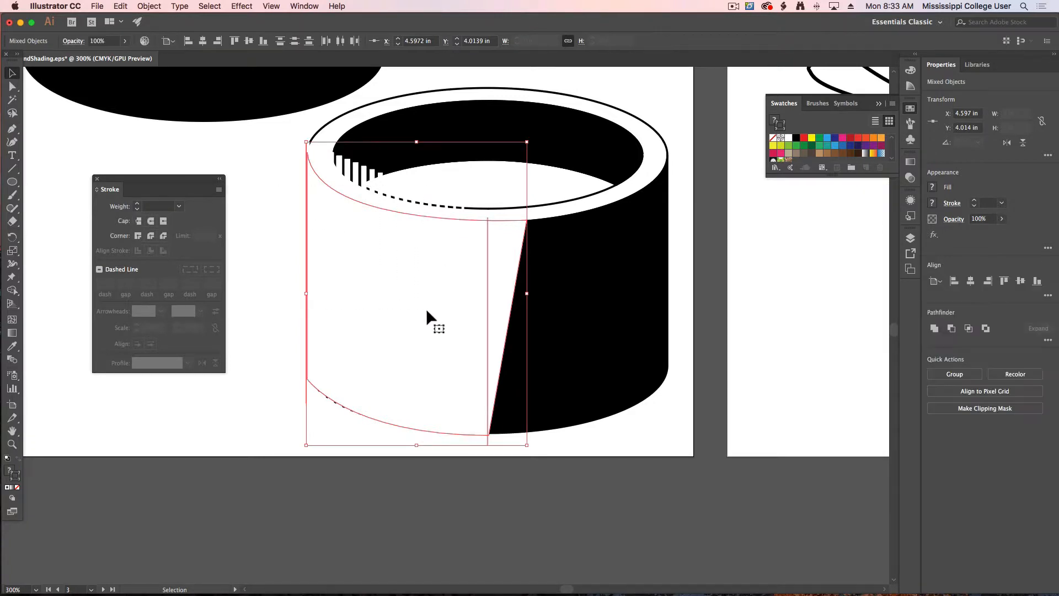
pyautogui.click(149, 6)
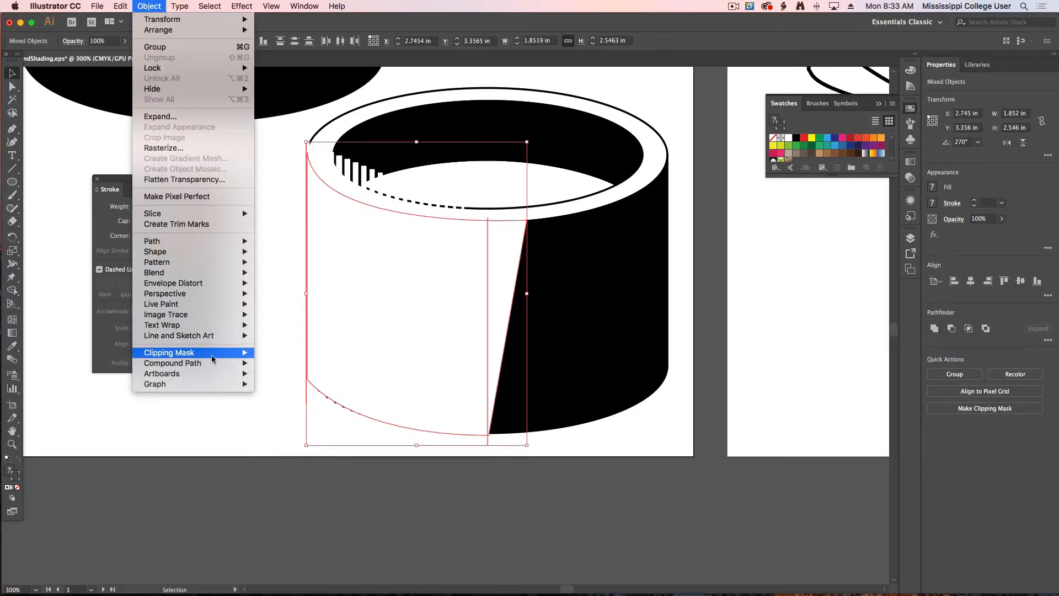
pyautogui.moveTo(182, 353)
pyautogui.click(276, 353)
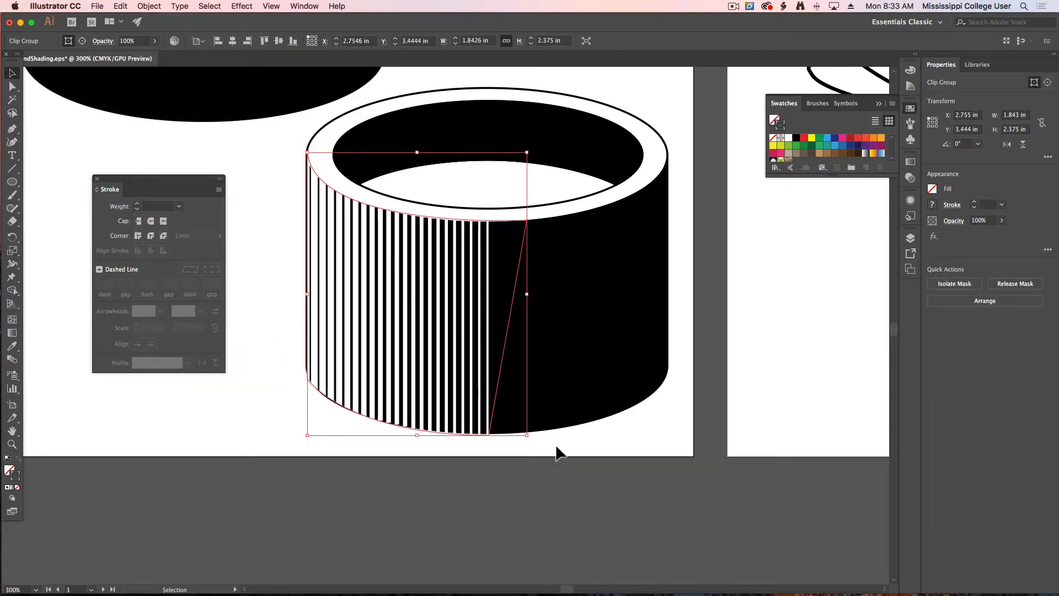
# Draw an ellipse about 3.05 by 1.17 in over the outer rim of the upper cylinder, leaving the finished left-half shading deselected
pyautogui.click(443, 442)
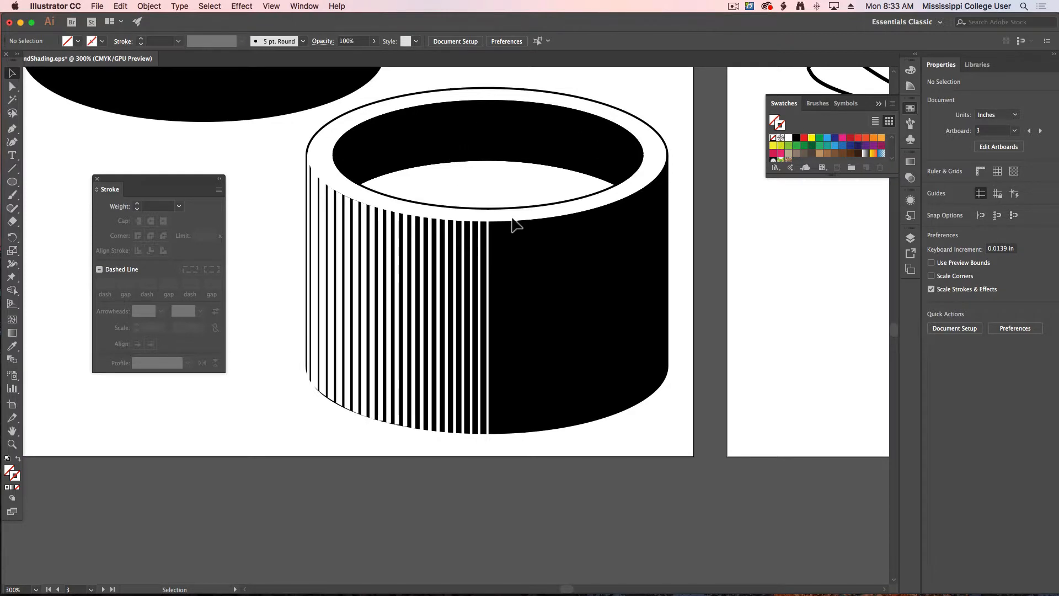
pyautogui.scroll(10, 516, 223)
pyautogui.hscroll(-10, 515, 223)
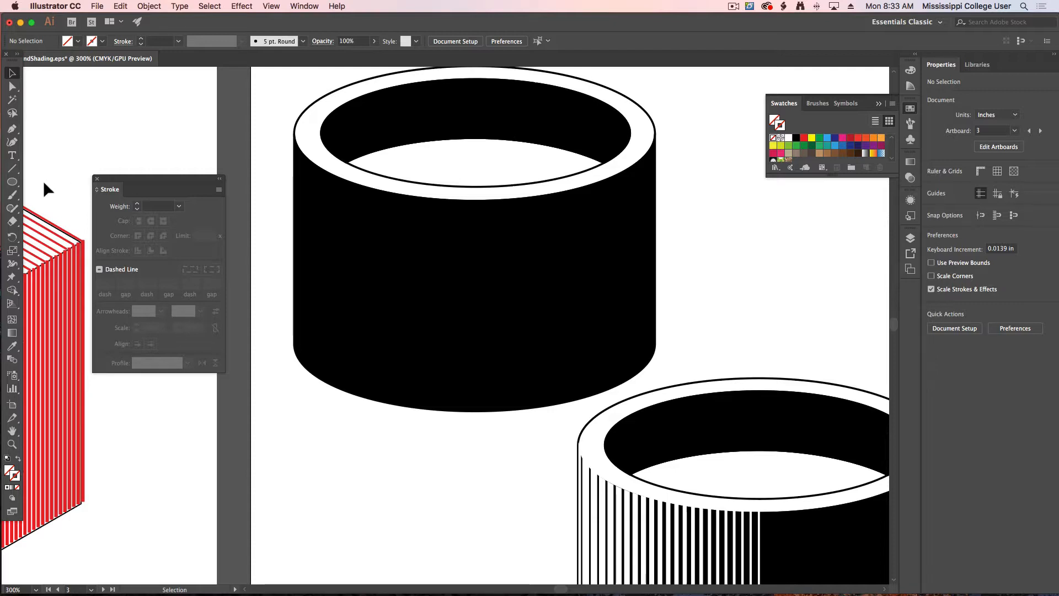
pyautogui.click(12, 182)
pyautogui.moveTo(309, 112); pyautogui.dragTo(659, 207)
pyautogui.press('a')
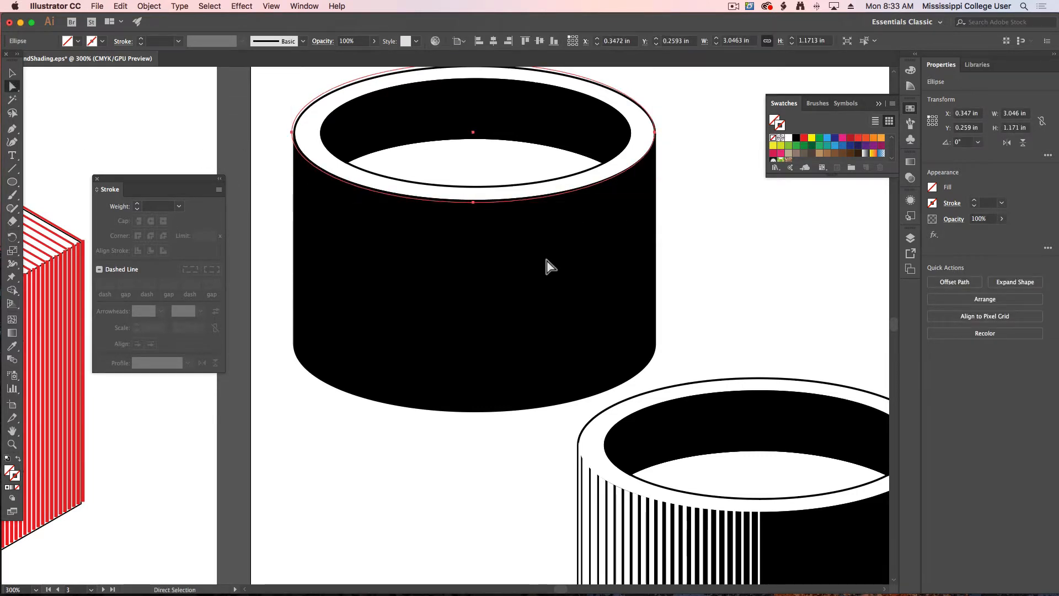
# Delete the ellipse's top anchor point so that only the arc along the rim's front edge remains
pyautogui.scroll(2, 547, 266)
pyautogui.moveTo(461, 96); pyautogui.dragTo(500, 137)
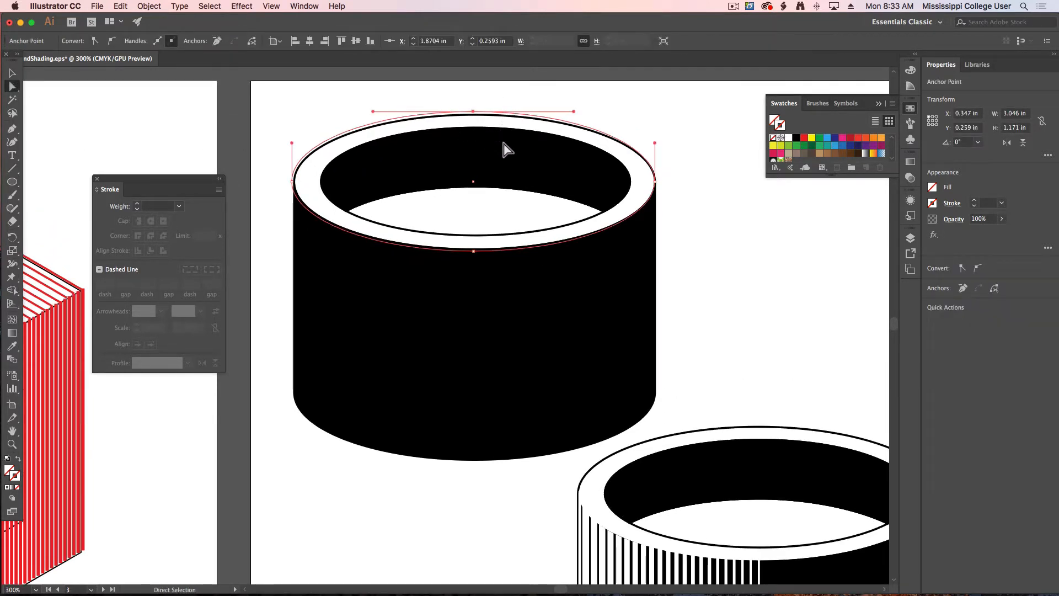
pyautogui.press('Delete')
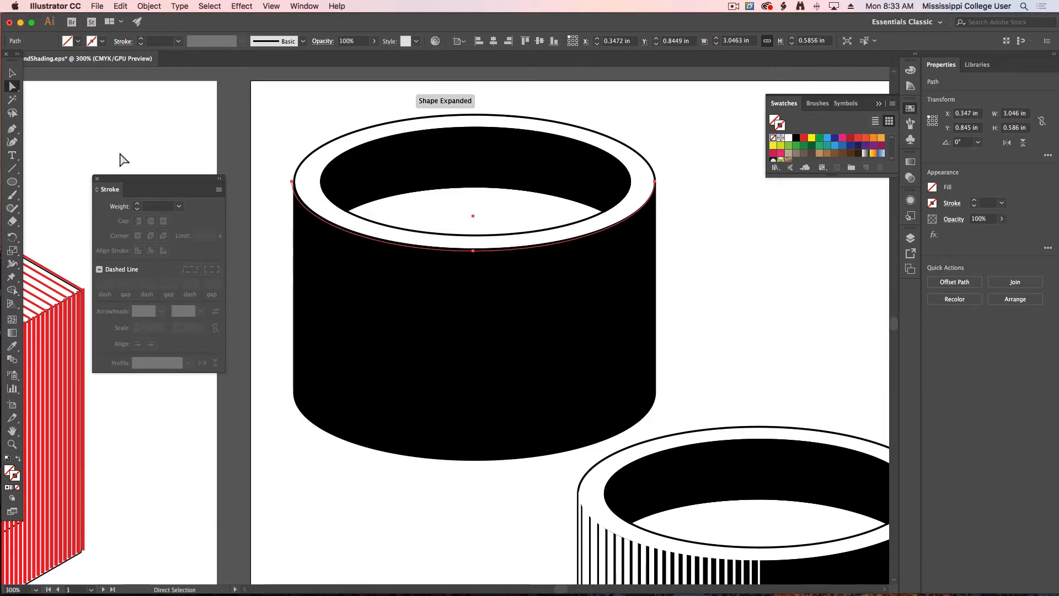
# Give the rim arc a white 4 pt stroke and leave it deselected
pyautogui.click(136, 205)
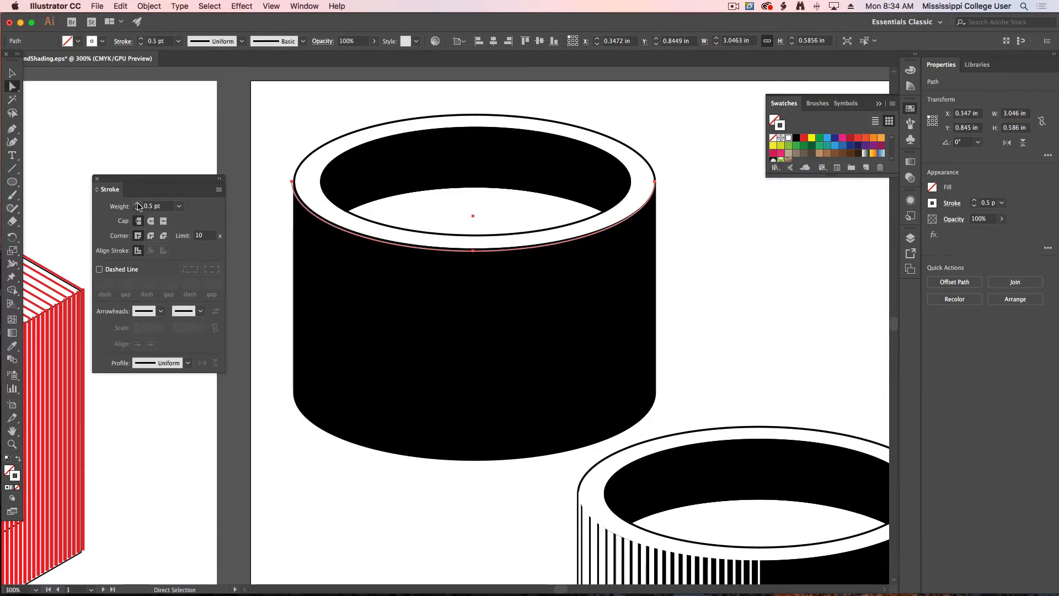
pyautogui.click(138, 203)
pyautogui.click(137, 204)
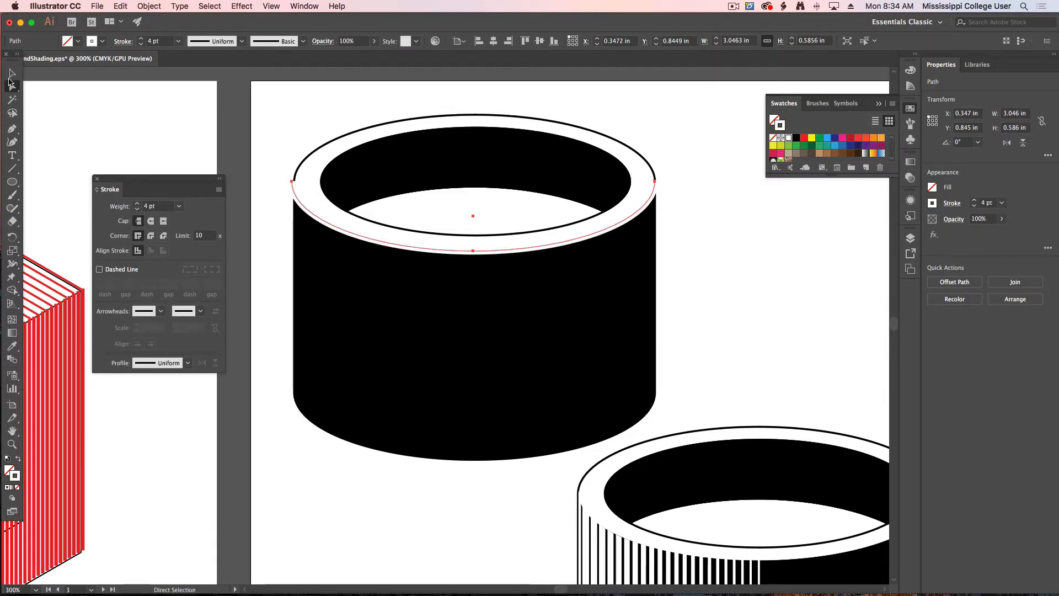
pyautogui.click(11, 74)
pyautogui.click(234, 123)
# Apply the triangular width profile, tapering to a point at one end, to the white rim arc
pyautogui.moveTo(254, 175); pyautogui.dragTo(611, 179)
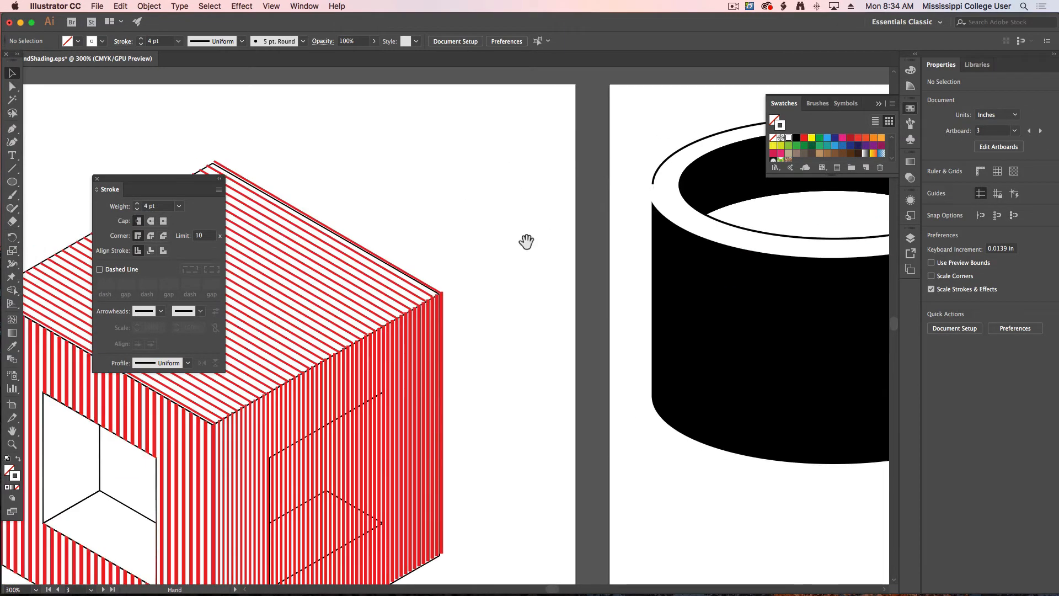
pyautogui.moveTo(152, 441); pyautogui.dragTo(785, 213)
pyautogui.moveTo(572, 286); pyautogui.dragTo(837, 298)
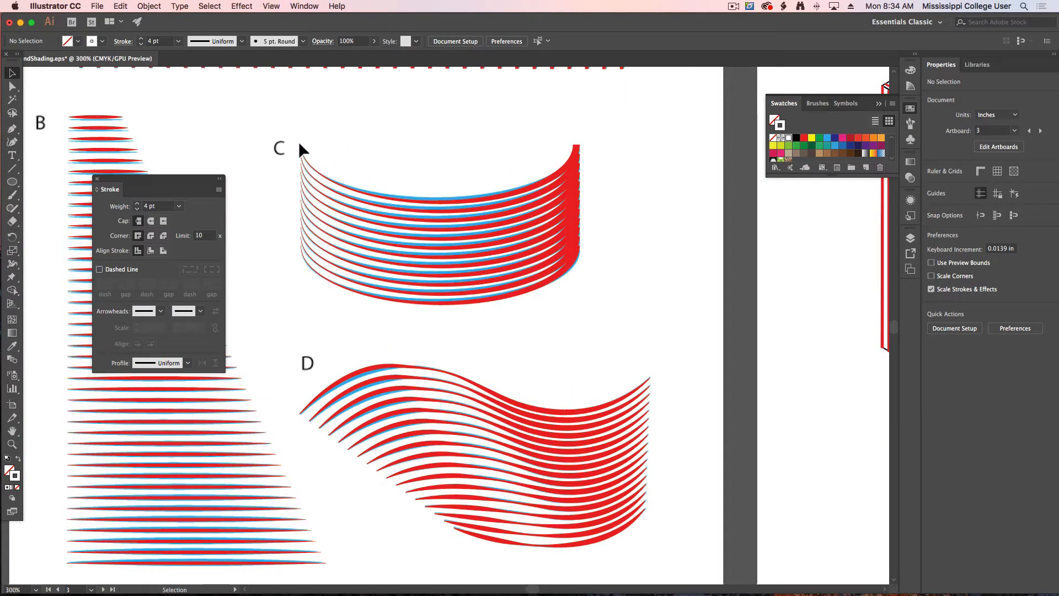
pyautogui.moveTo(598, 196); pyautogui.dragTo(451, 258)
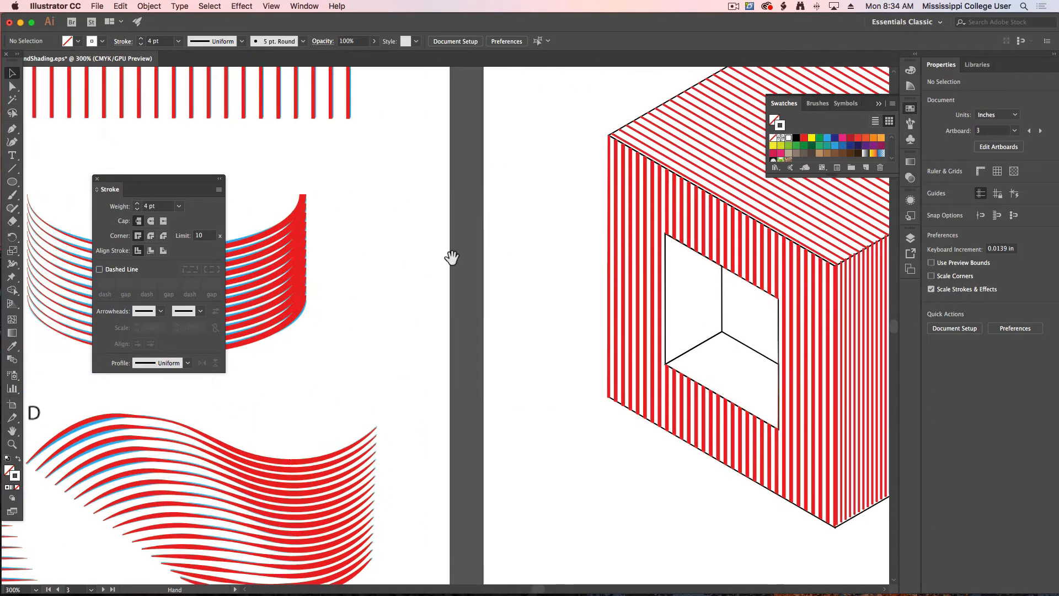
pyautogui.moveTo(867, 255); pyautogui.dragTo(411, 321)
pyautogui.click(486, 227)
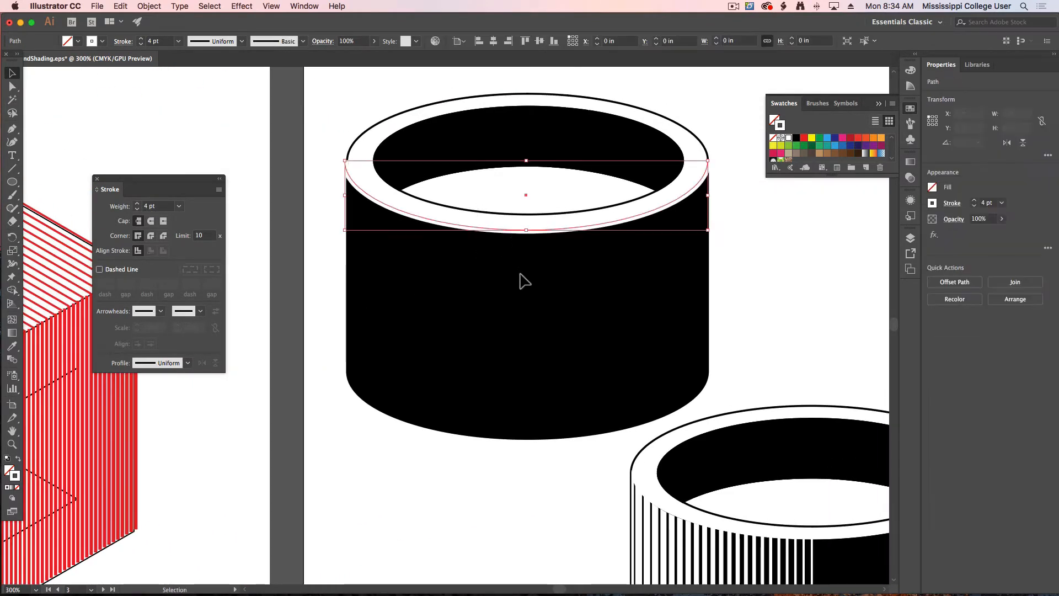
pyautogui.click(188, 364)
pyautogui.click(148, 449)
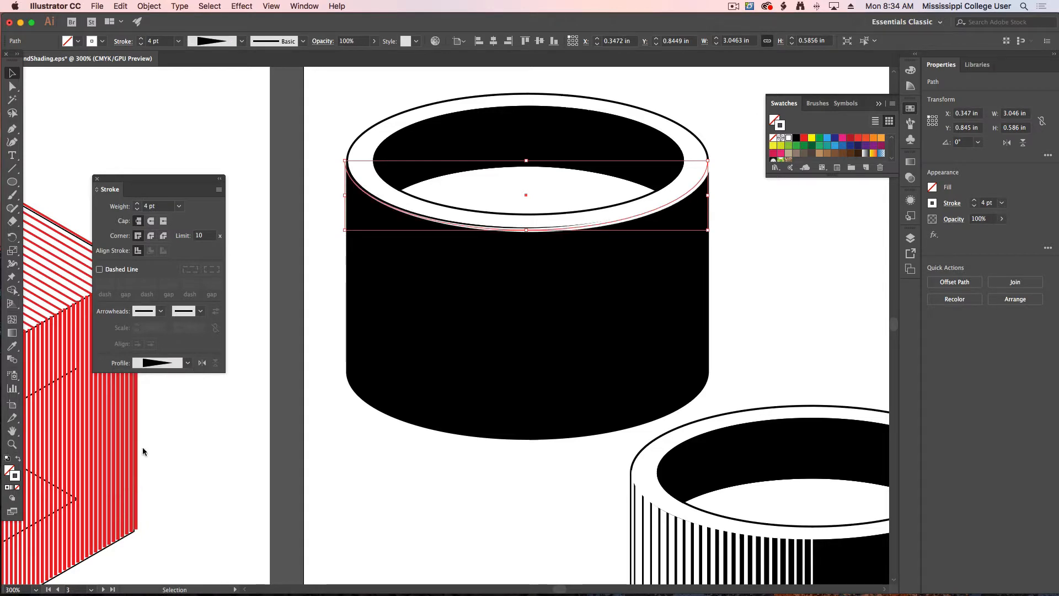
pyautogui.press('super+shift+a')
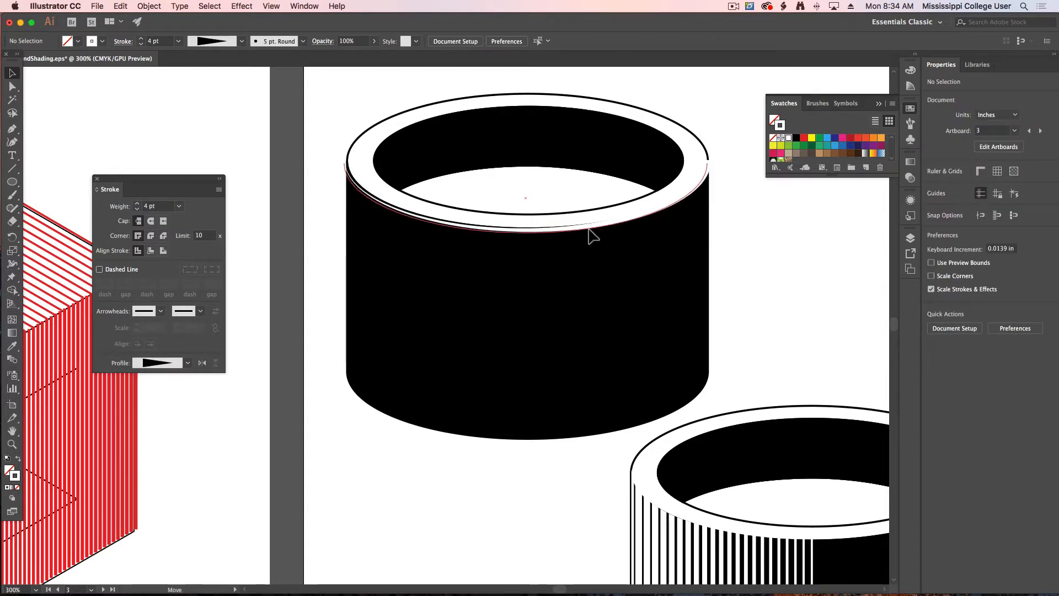
# Duplicate the tapered arc straight down to the cylinder's base and blend the two arcs
pyautogui.moveTo(590, 229); pyautogui.dragTo(592, 434)
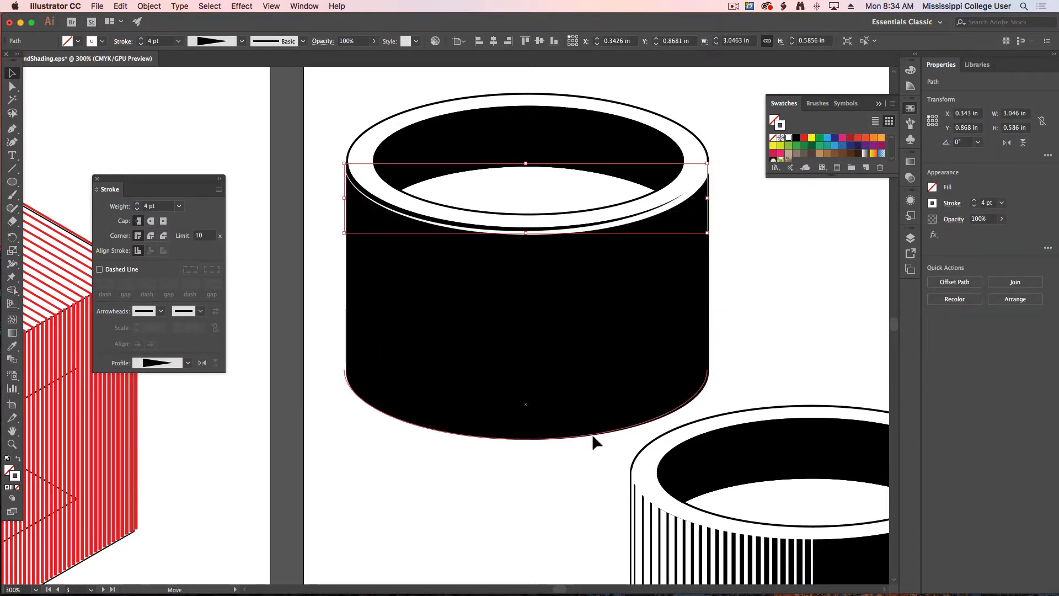
pyautogui.press('w')
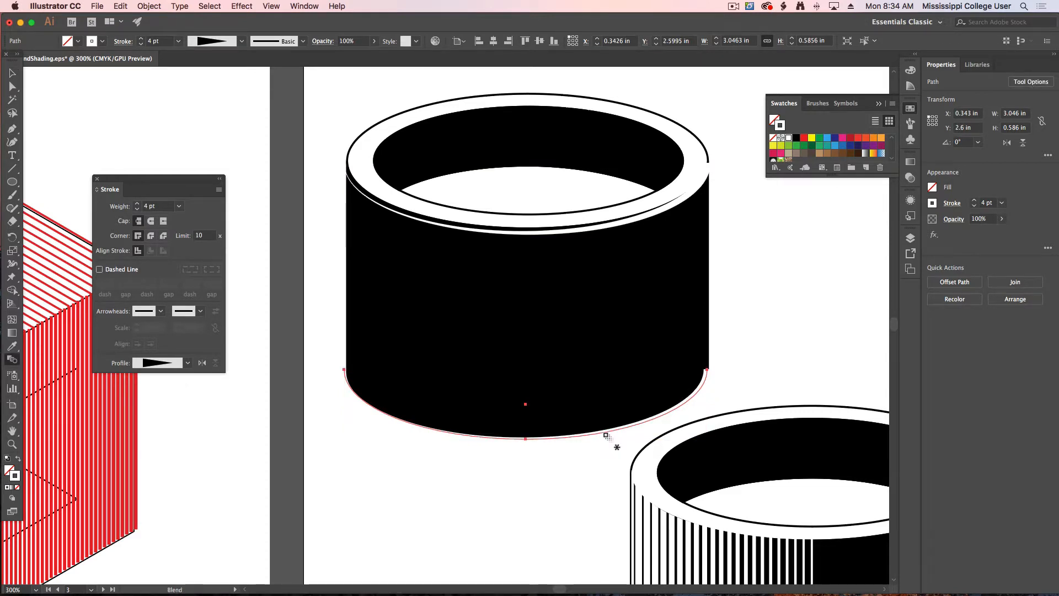
pyautogui.click(606, 435)
pyautogui.click(573, 234)
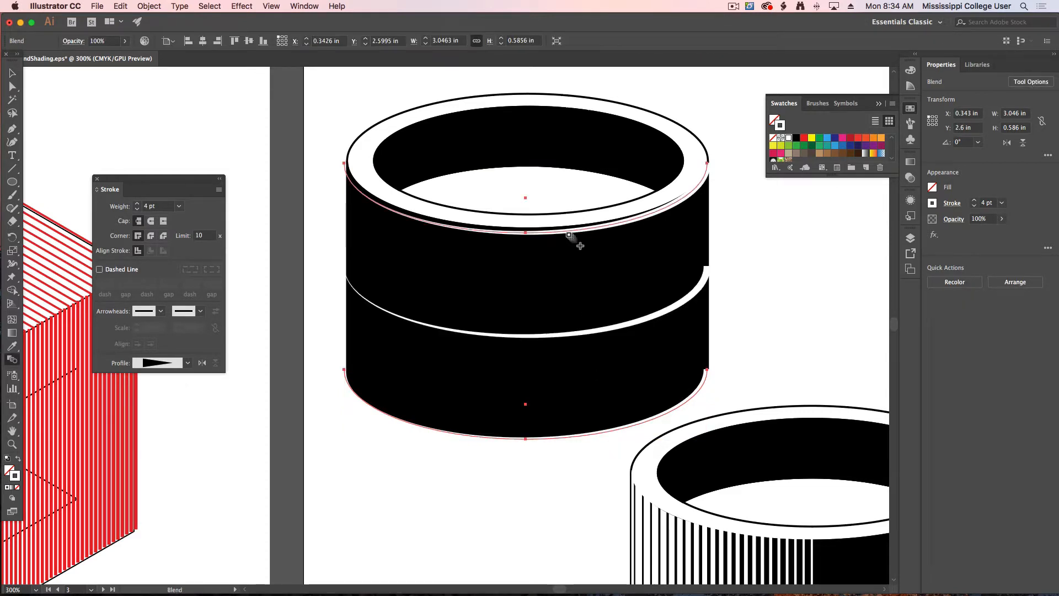
# Set the arc blend's spacing to Specified Steps with 16 steps
pyautogui.doubleClick(11, 359)
pyautogui.click(265, 220)
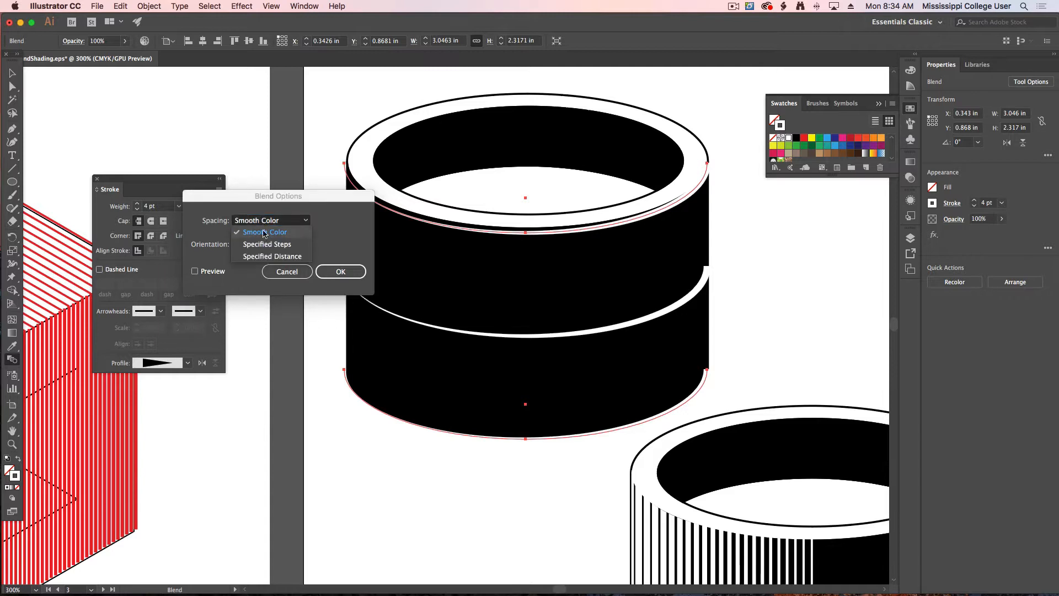
pyautogui.click(270, 239)
pyautogui.click(194, 271)
pyautogui.write('6')
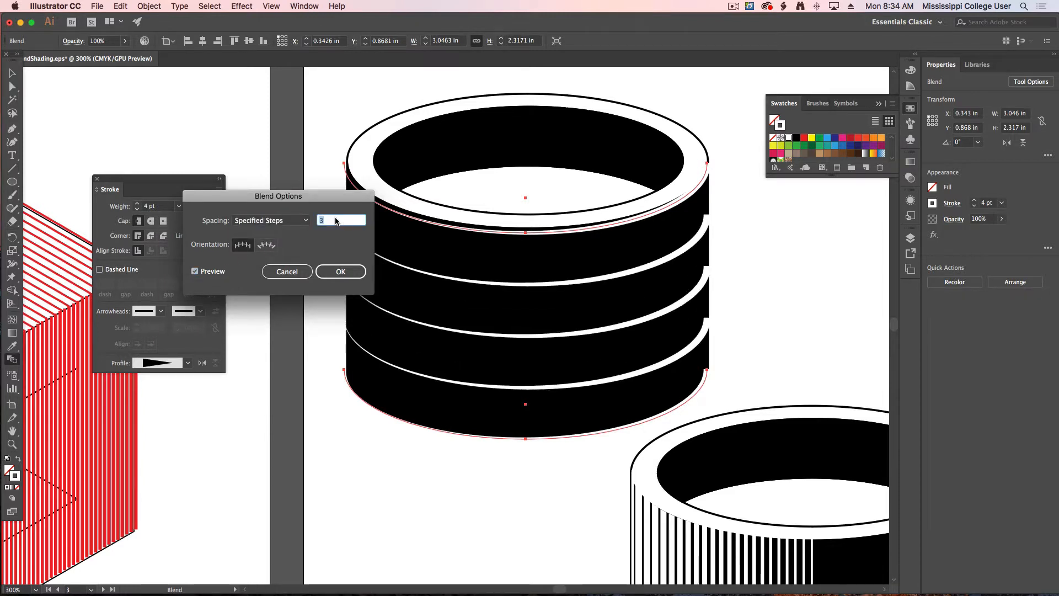
pyautogui.press('Up')
pyautogui.press('Up')
pyautogui.press('Up')
pyautogui.press('Up')
pyautogui.press('Up')
pyautogui.press('Up')
pyautogui.press('Up')
pyautogui.press('Up')
pyautogui.press('Up')
pyautogui.press('Up')
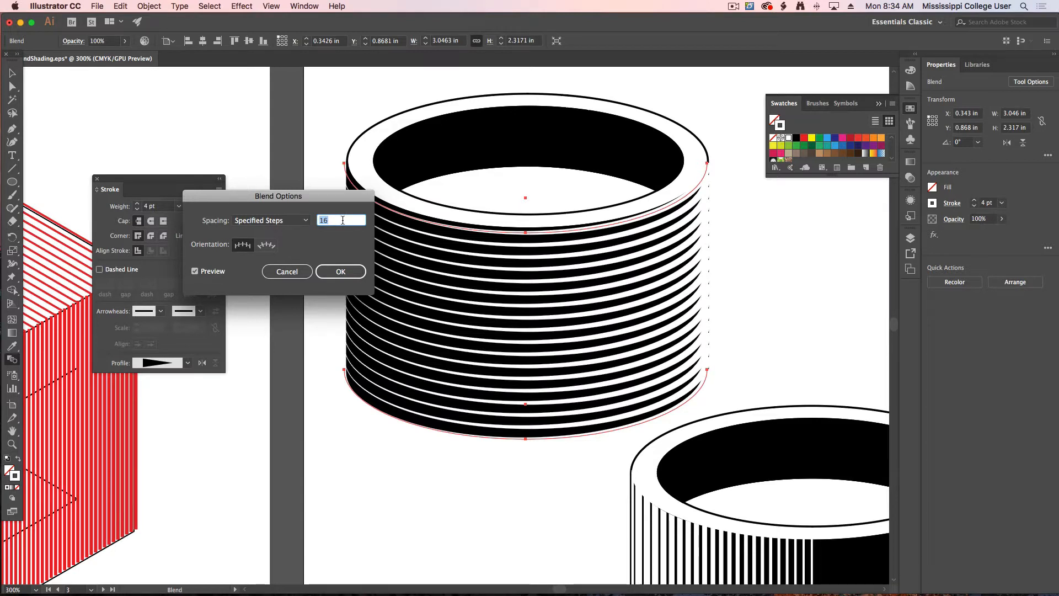
pyautogui.click(341, 271)
pyautogui.click(12, 74)
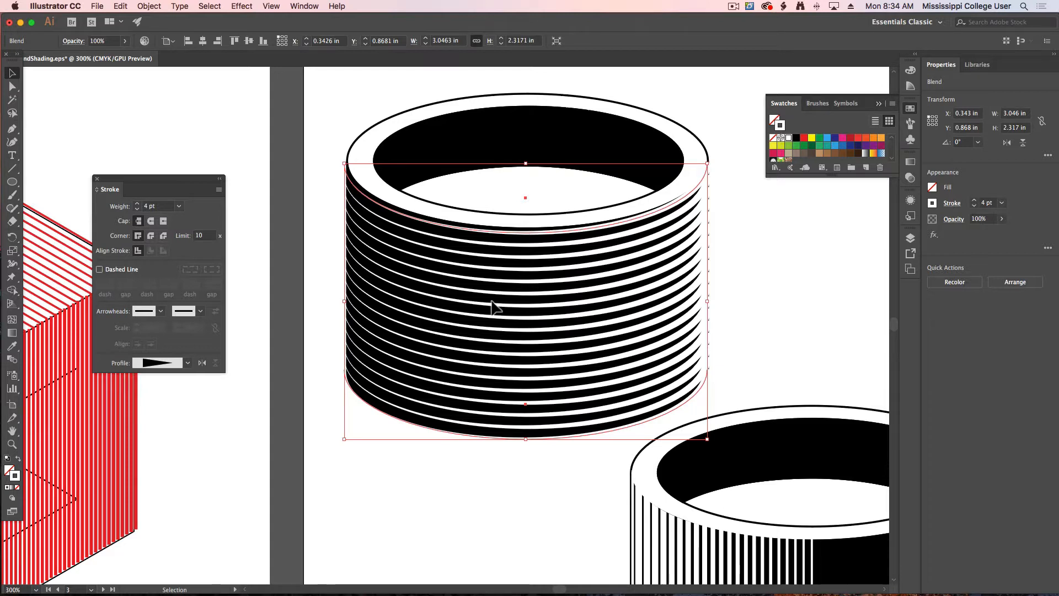
# Reset the blend's stroke profile to Uniform and expand the blend into individual paths
pyautogui.click(186, 363)
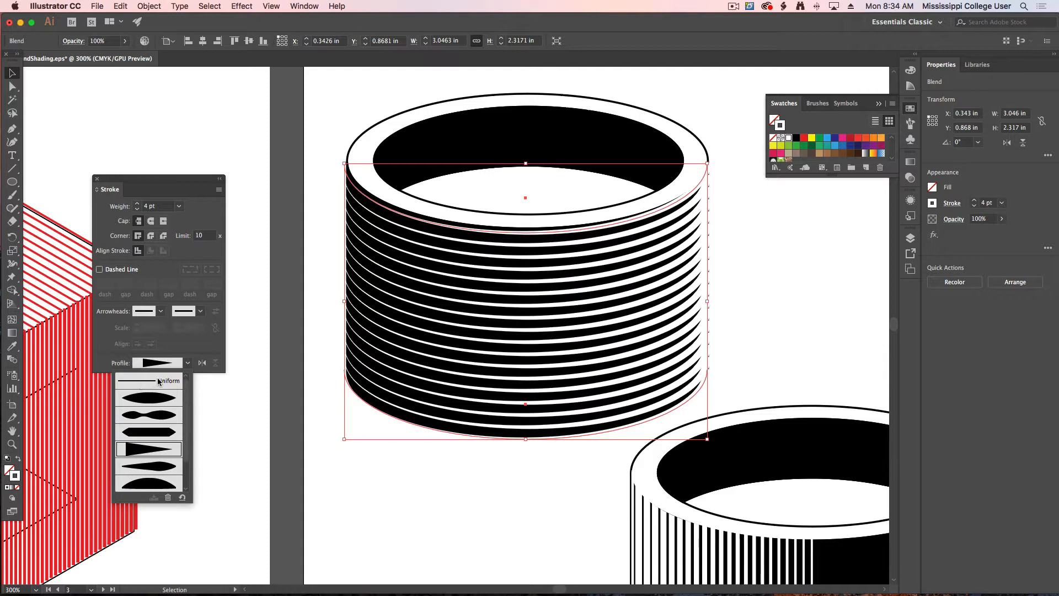
pyautogui.click(158, 381)
pyautogui.click(147, 6)
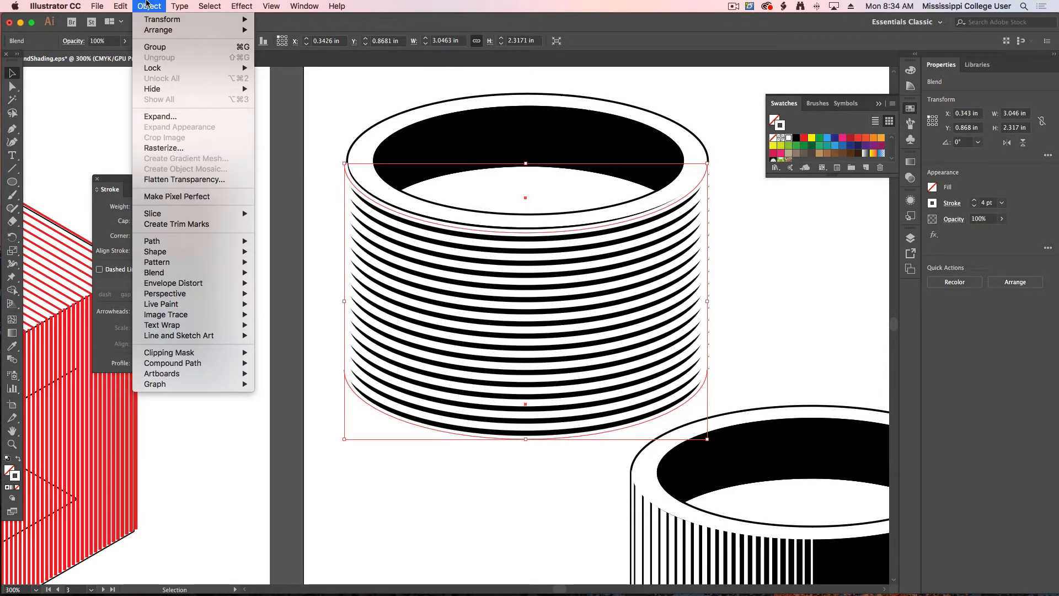
pyautogui.click(175, 114)
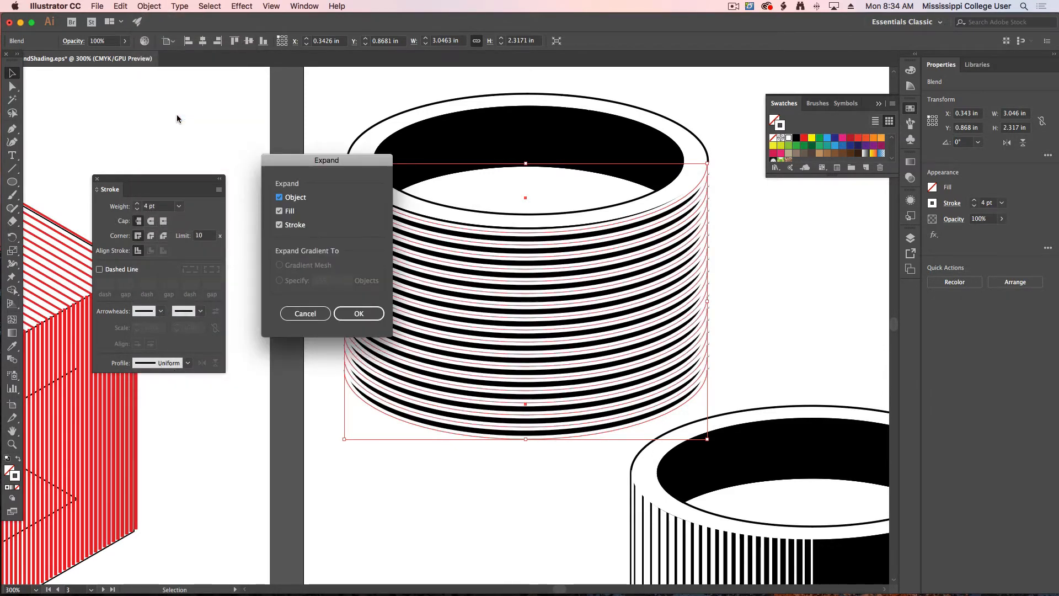
pyautogui.press('Return')
# Apply the triangular tapered width profile to the expanded group of arcs and leave it deselected
pyautogui.click(187, 363)
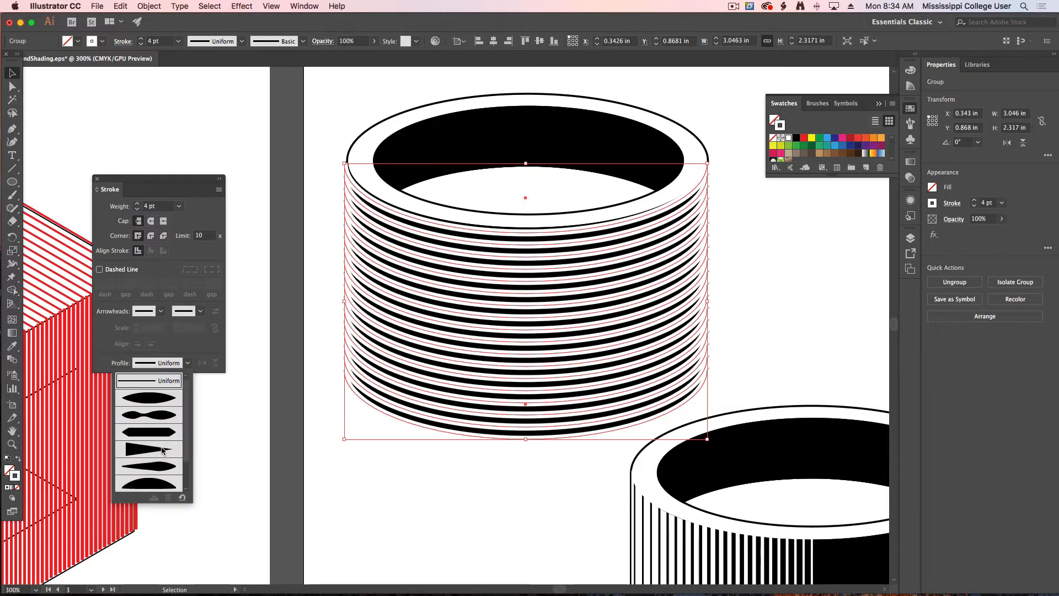
pyautogui.click(144, 449)
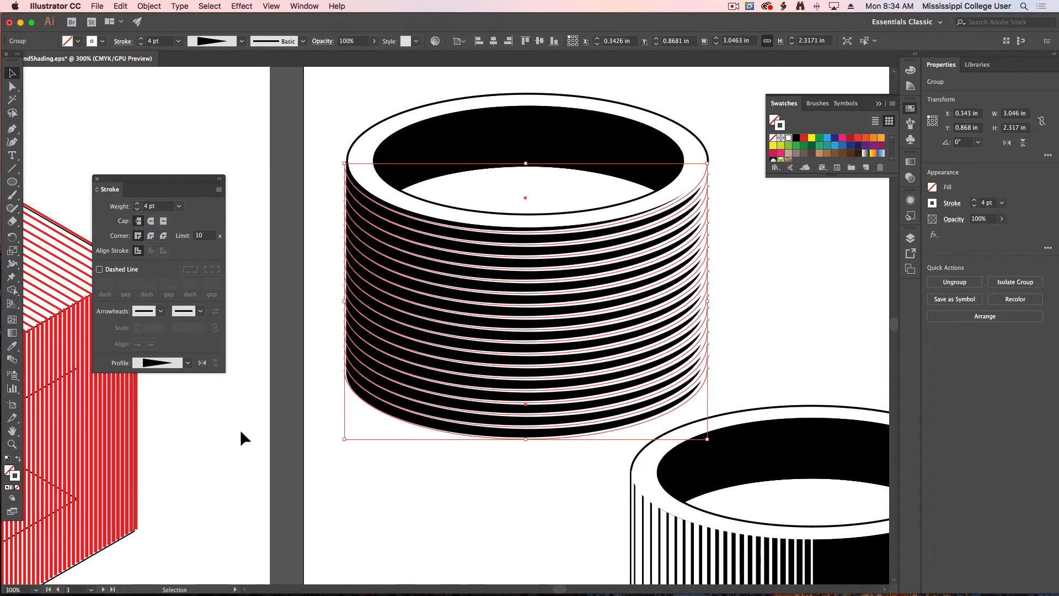
pyautogui.click(770, 342)
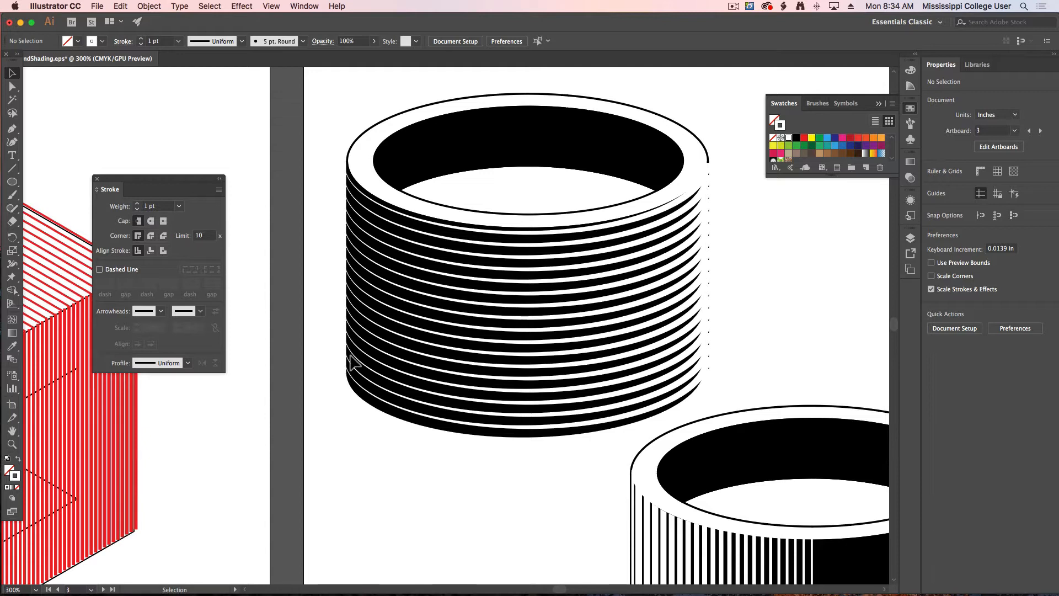
# Erase a curved diagonal band through the group of white arcs with the Eraser tool, from the rim's centre down to the base
pyautogui.scroll(-1, 356, 369)
pyautogui.click(516, 222)
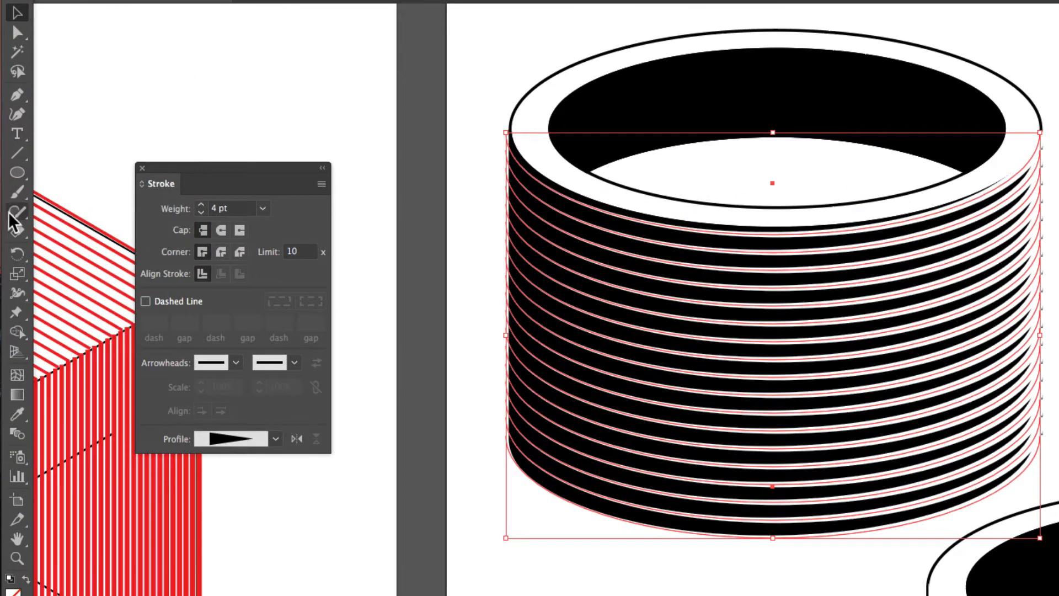
pyautogui.click(12, 221)
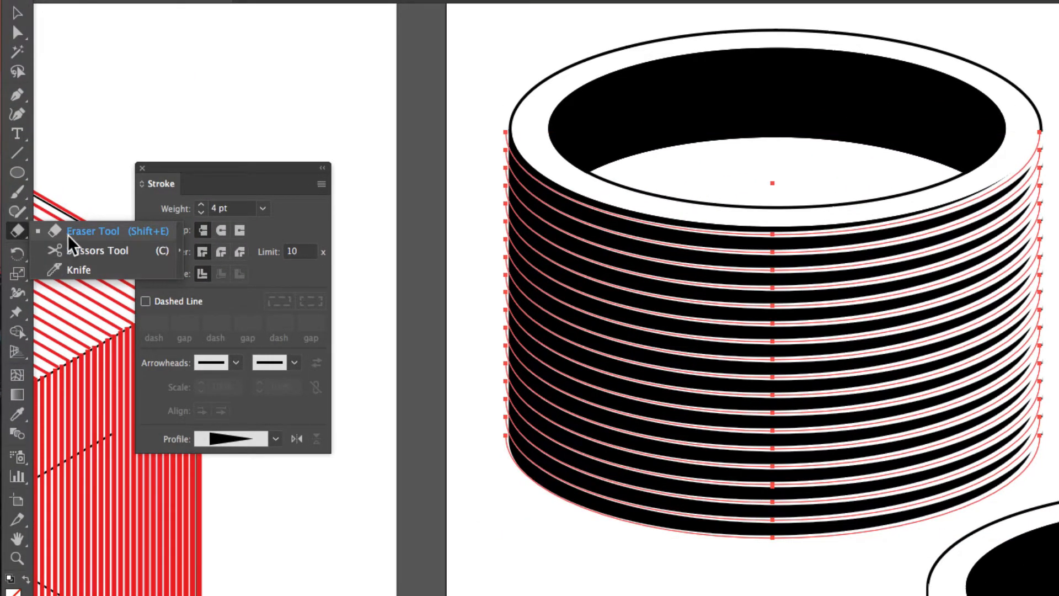
pyautogui.click(83, 231)
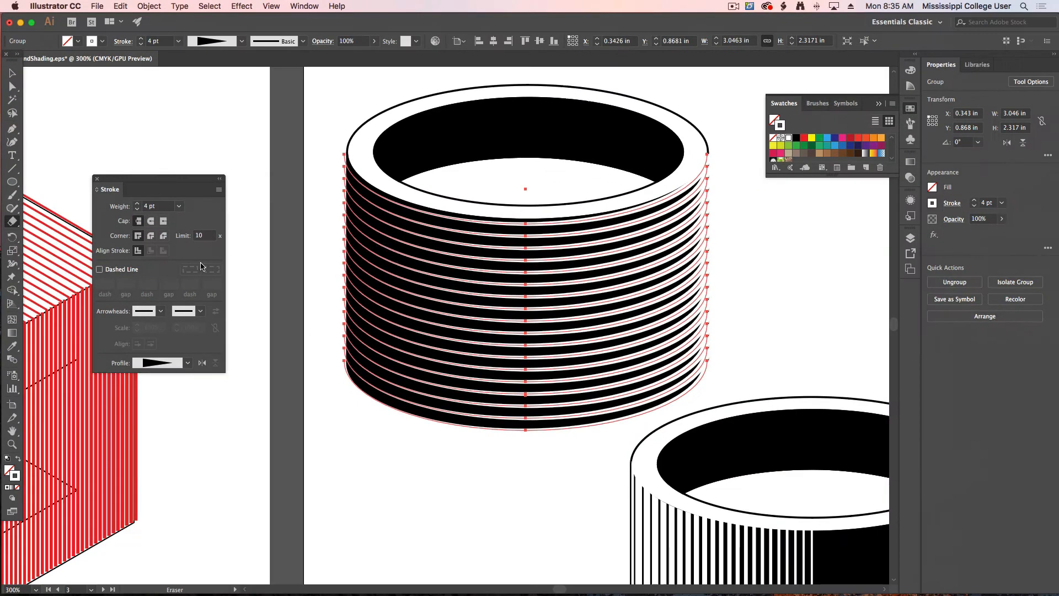
pyautogui.moveTo(538, 204)
pyautogui.mouseDown()
pyautogui.moveTo(506, 362)
pyautogui.moveTo(477, 429)
pyautogui.moveTo(408, 456)
pyautogui.mouseUp()
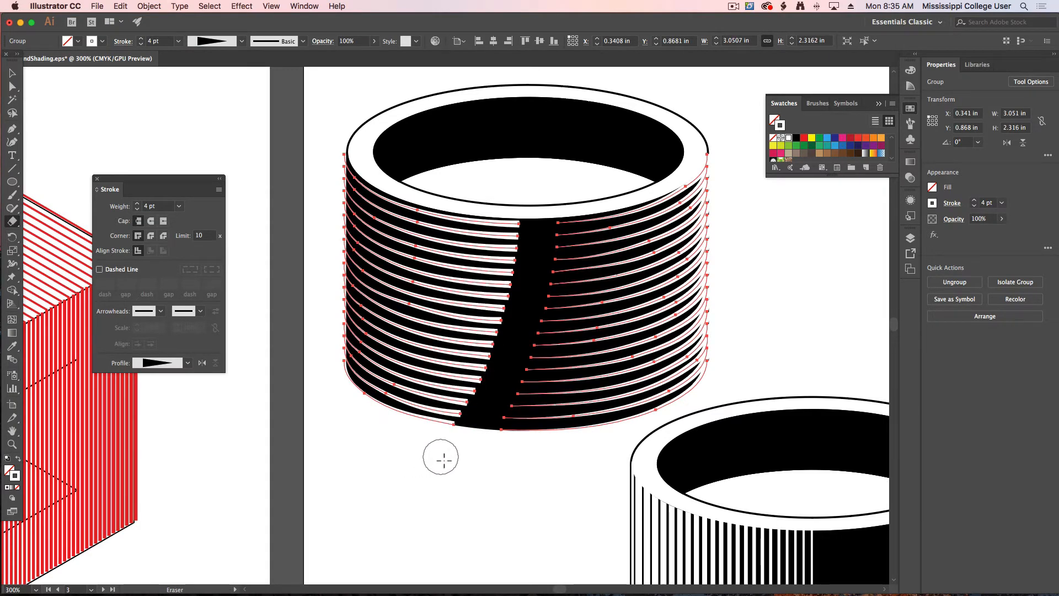
pyautogui.press('super+shift+a')
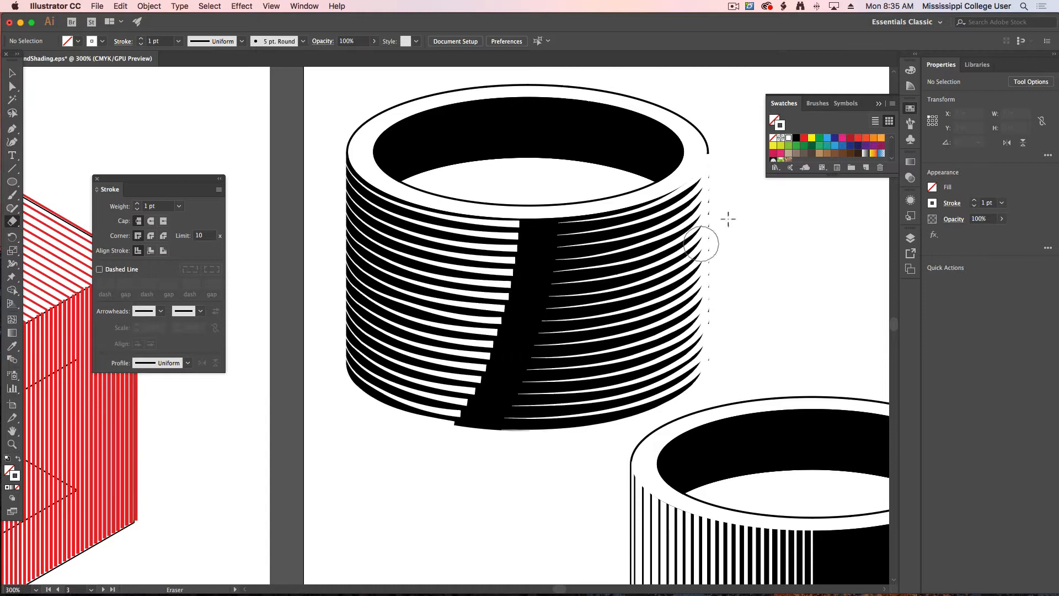
# Select the arc segments on the cylinder's left side and flip their width profile along the path
pyautogui.click(13, 73)
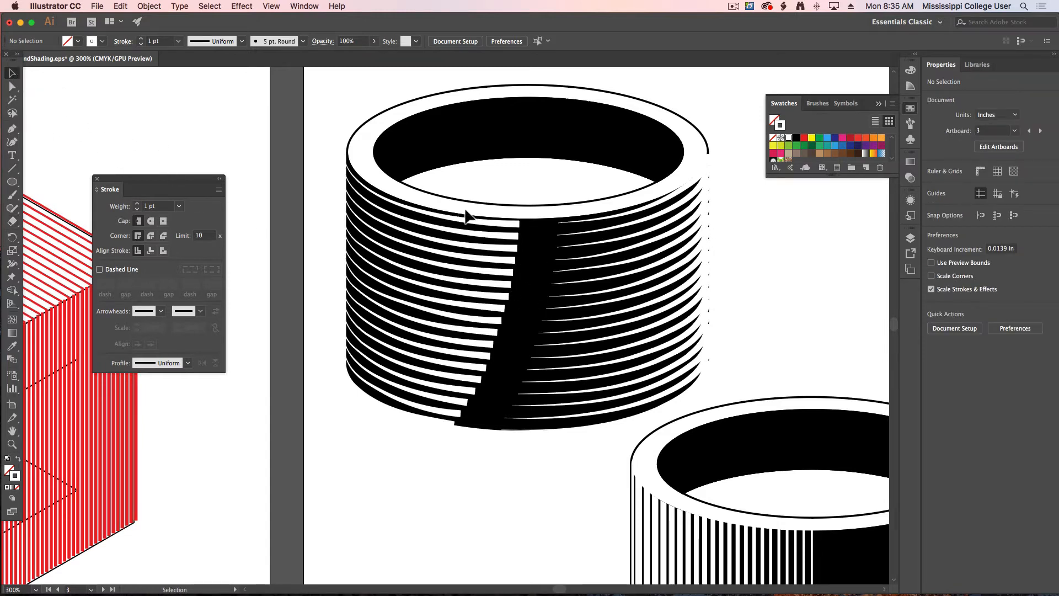
pyautogui.click(402, 318)
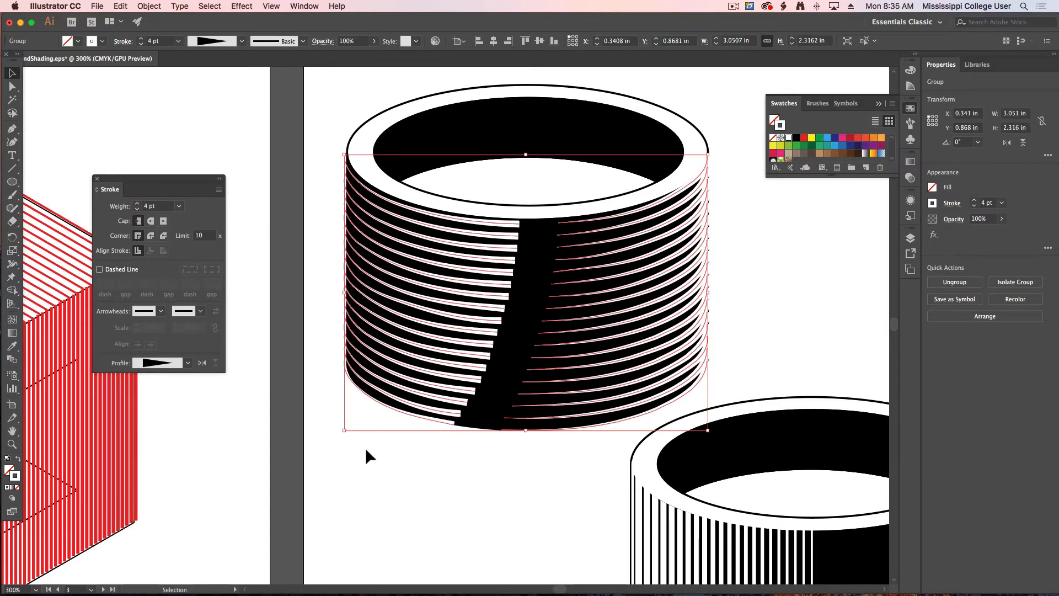
pyautogui.click(418, 471)
pyautogui.moveTo(443, 214); pyautogui.dragTo(356, 434)
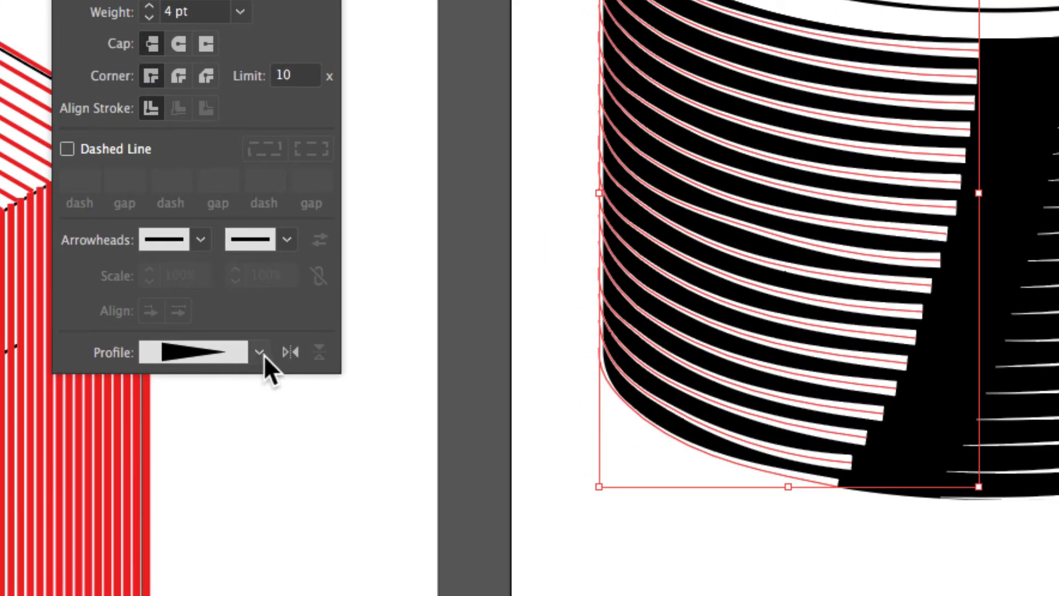
pyautogui.click(291, 353)
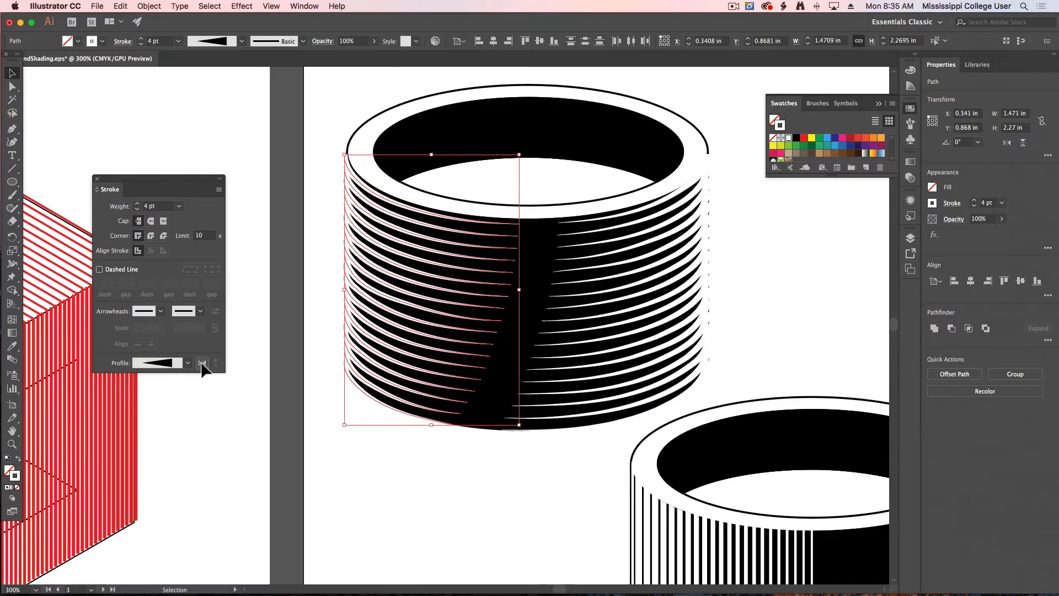
# Draw an open curve with the Pen tool along the teacup bowl's right side, from the rim down to the foot
pyautogui.click(813, 506)
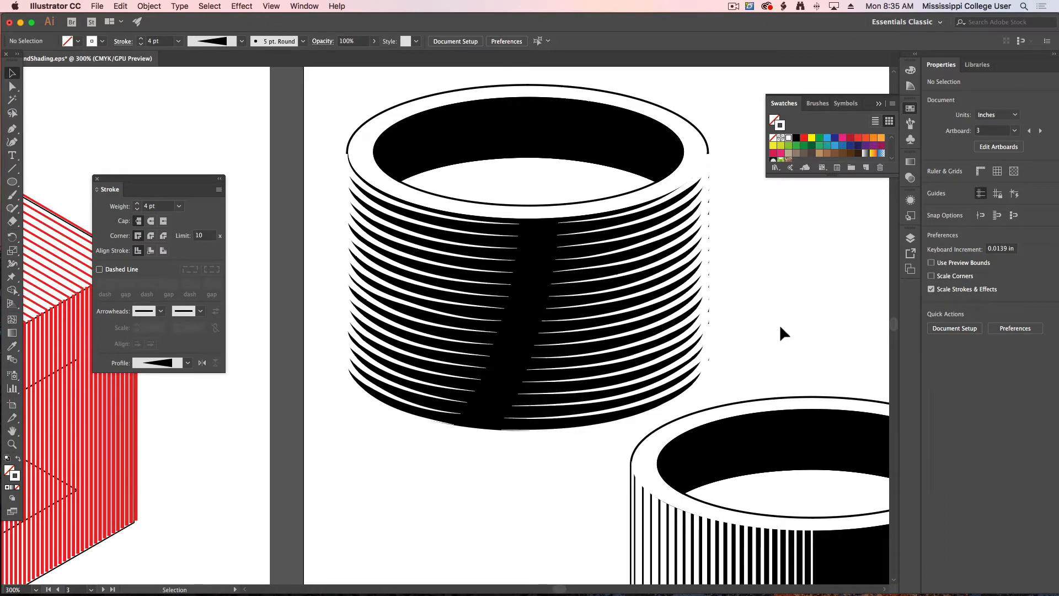
pyautogui.press('a')
pyautogui.press('super+minus')
pyautogui.press('super+minus')
pyautogui.hscroll(5, 781, 331)
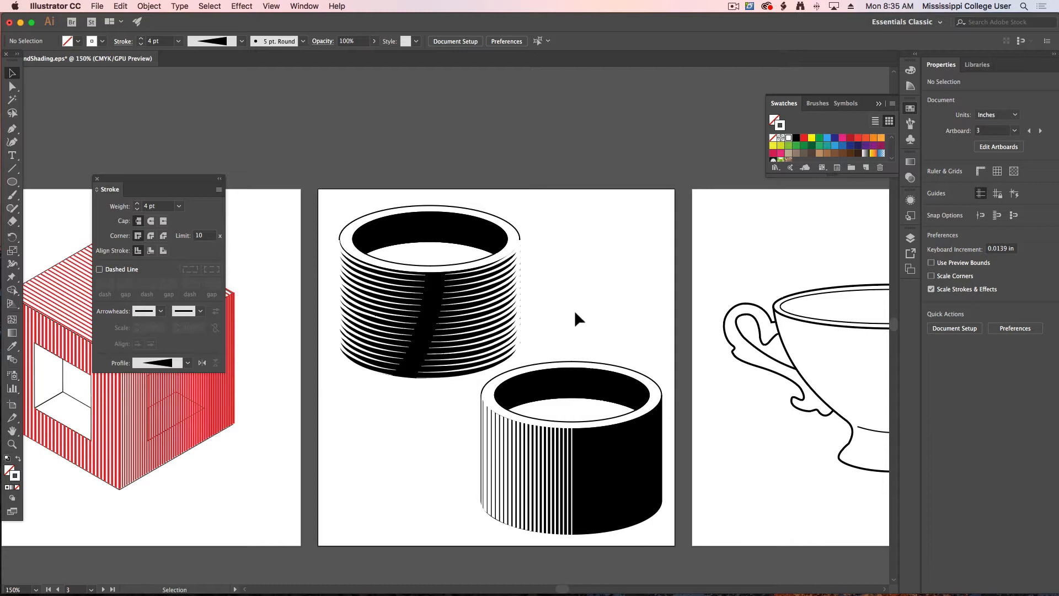
pyautogui.hscroll(10, 655, 263)
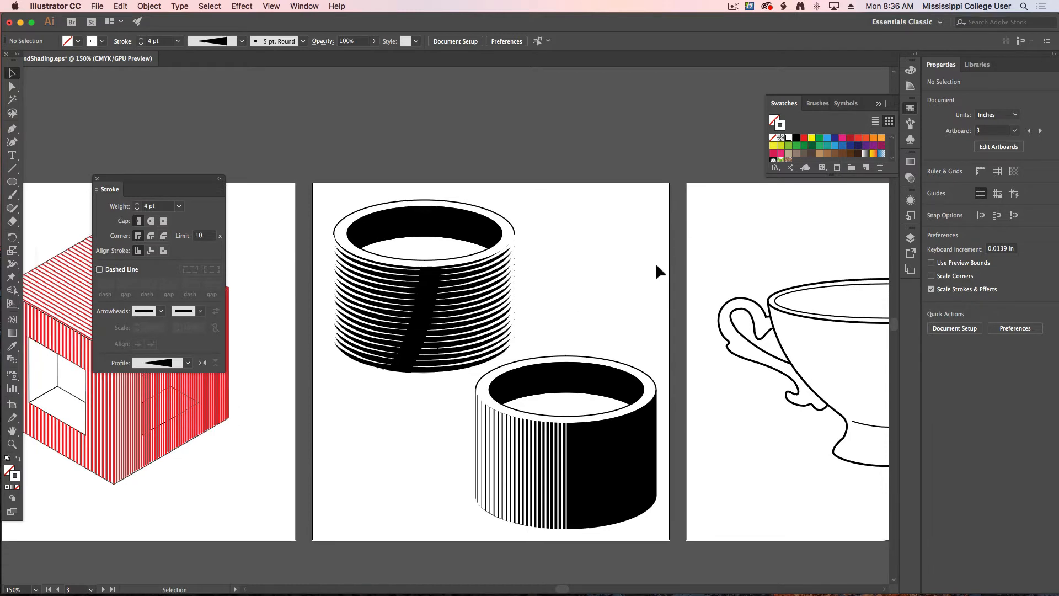
pyautogui.scroll(-2, 656, 263)
pyautogui.hscroll(3, 655, 262)
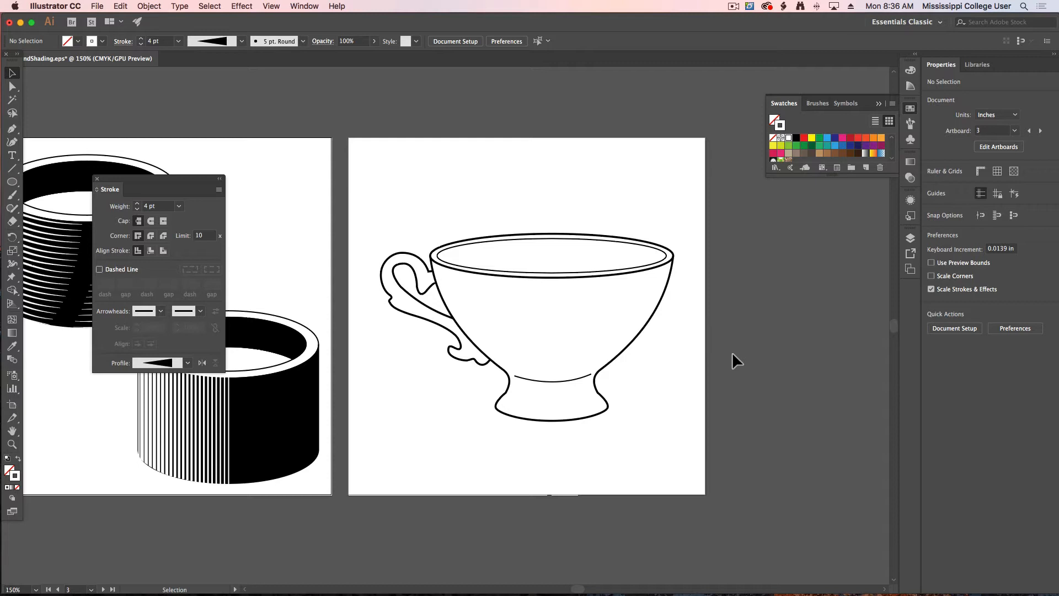
pyautogui.press('super+equal')
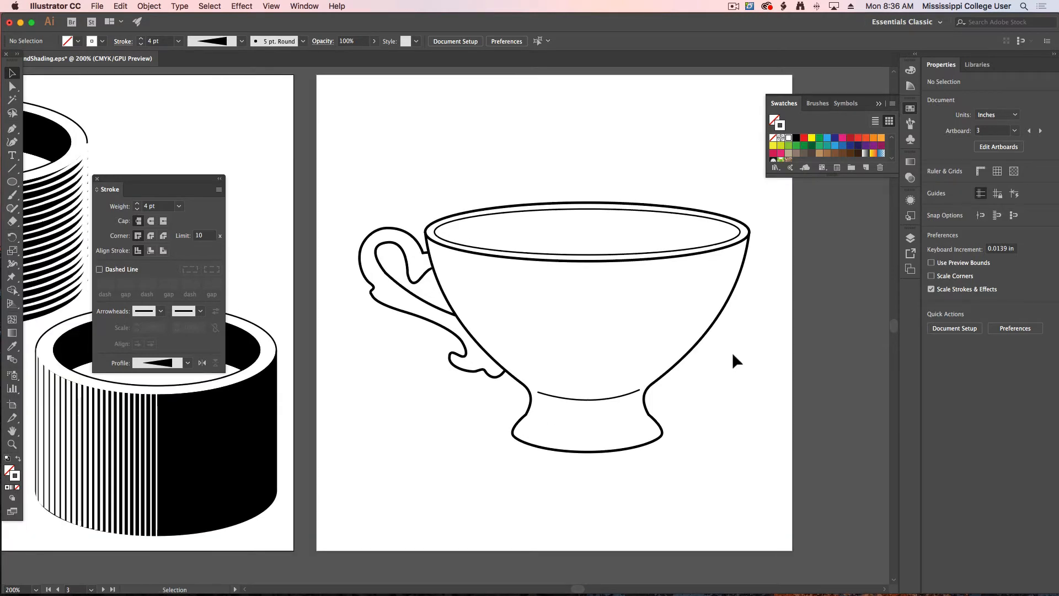
pyautogui.press('super+equal')
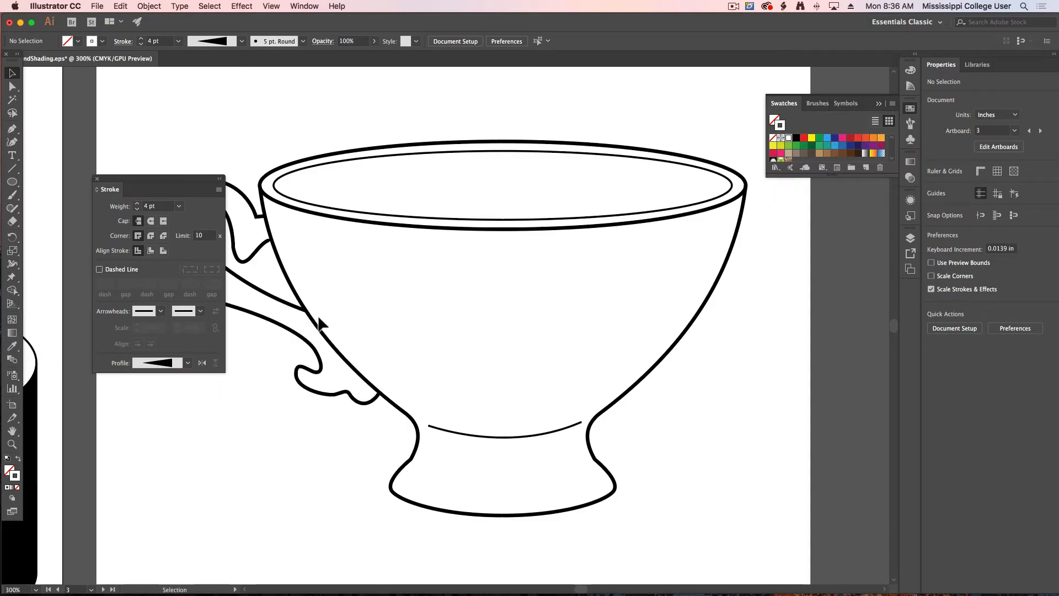
pyautogui.click(9, 130)
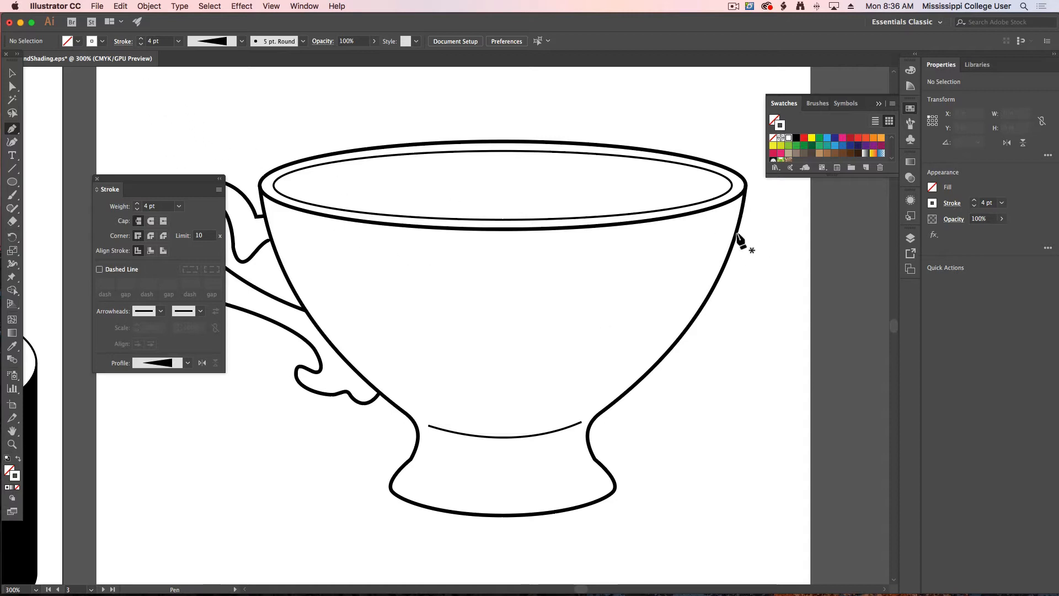
pyautogui.click(740, 193)
pyautogui.moveTo(587, 418); pyautogui.dragTo(441, 524)
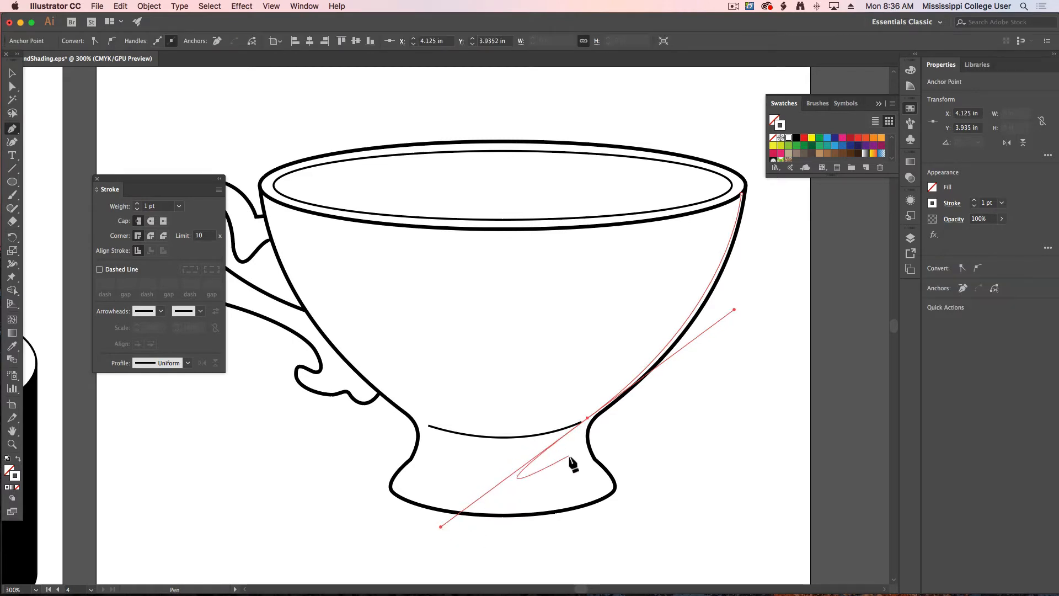
pyautogui.press('Escape')
pyautogui.press('super+z')
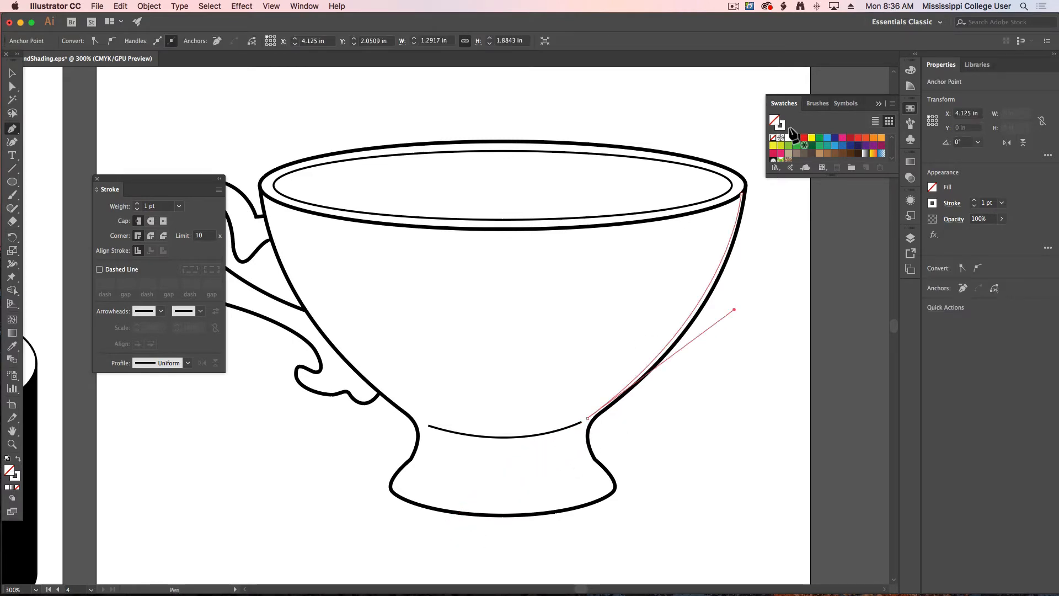
# Give the curve on the bowl's right side a black 4 pt stroke
pyautogui.click(796, 138)
pyautogui.press('/')
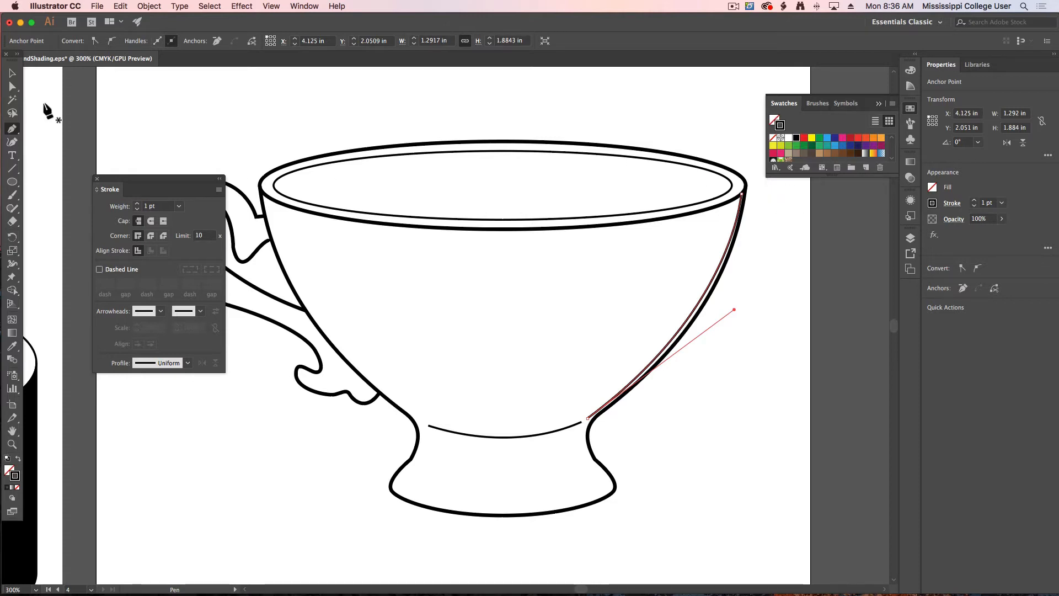
pyautogui.click(137, 203)
pyautogui.click(137, 203)
pyautogui.click(137, 203)
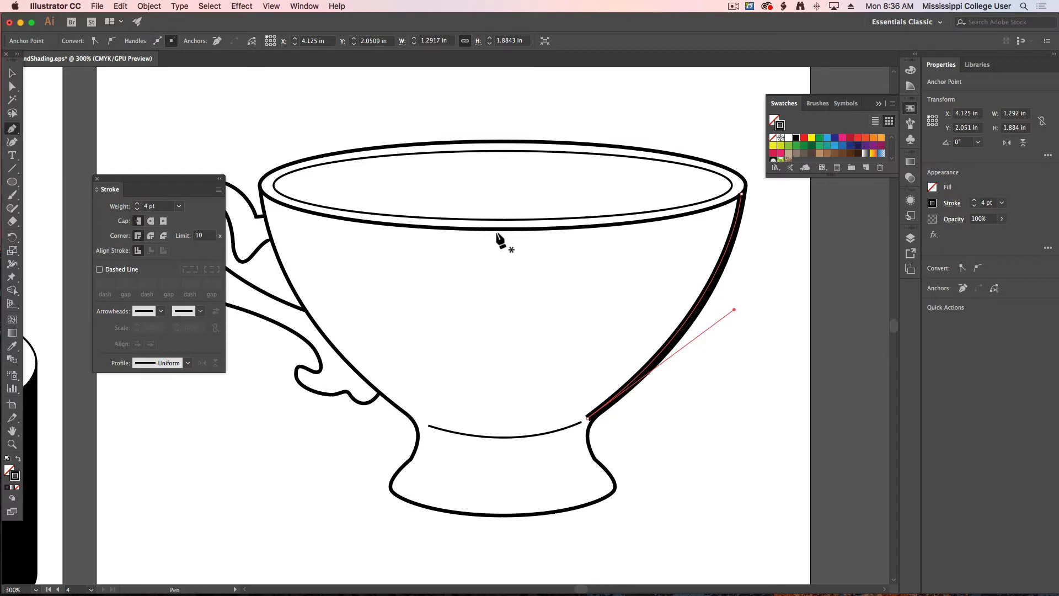
# Draw a second curve from the rim's lower edge left of centre down to the foot line, with a 0.25 pt stroke
pyautogui.click(444, 230)
pyautogui.moveTo(487, 431)
pyautogui.mouseDown()
pyautogui.moveTo(533, 473)
pyautogui.moveTo(543, 505)
pyautogui.mouseUp()
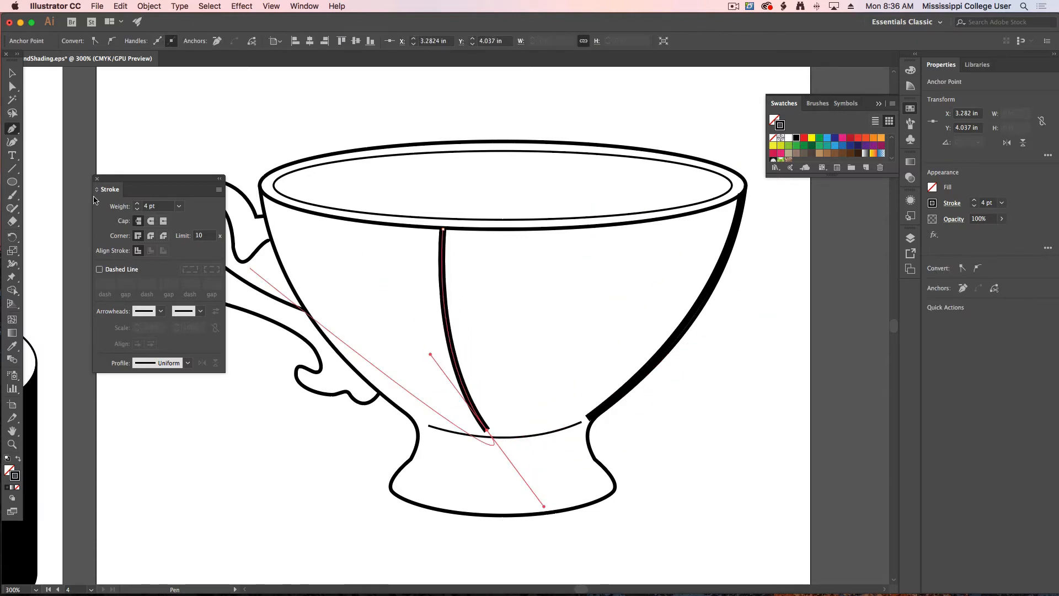
pyautogui.click(137, 209)
pyautogui.click(137, 209)
pyautogui.click(136, 209)
pyautogui.click(137, 209)
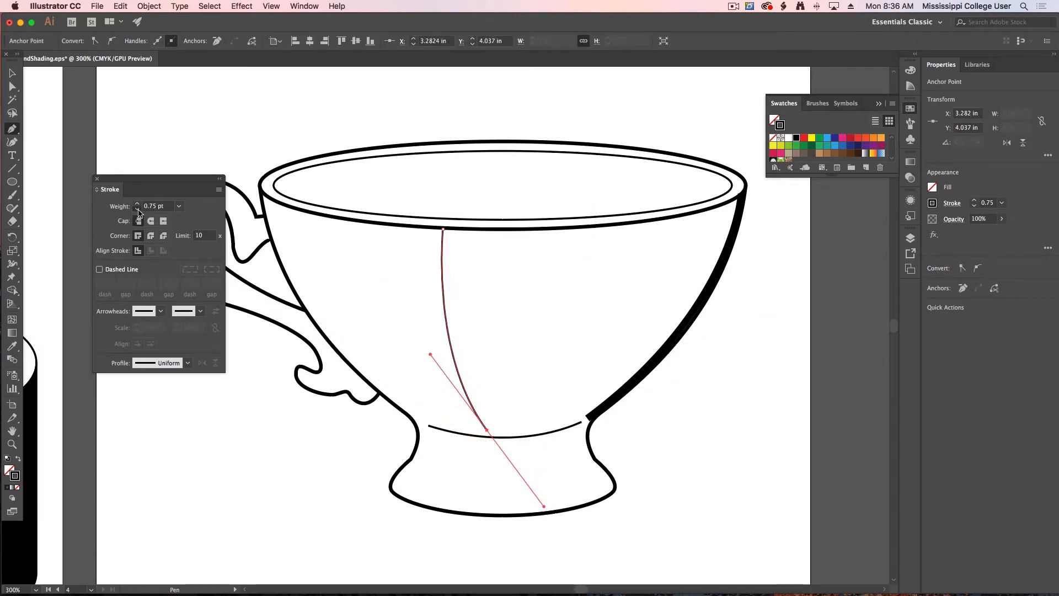
pyautogui.click(136, 209)
pyautogui.click(137, 209)
# Blend the thin curve with the thick right-hand curve using 27 specified steps
pyautogui.press('w')
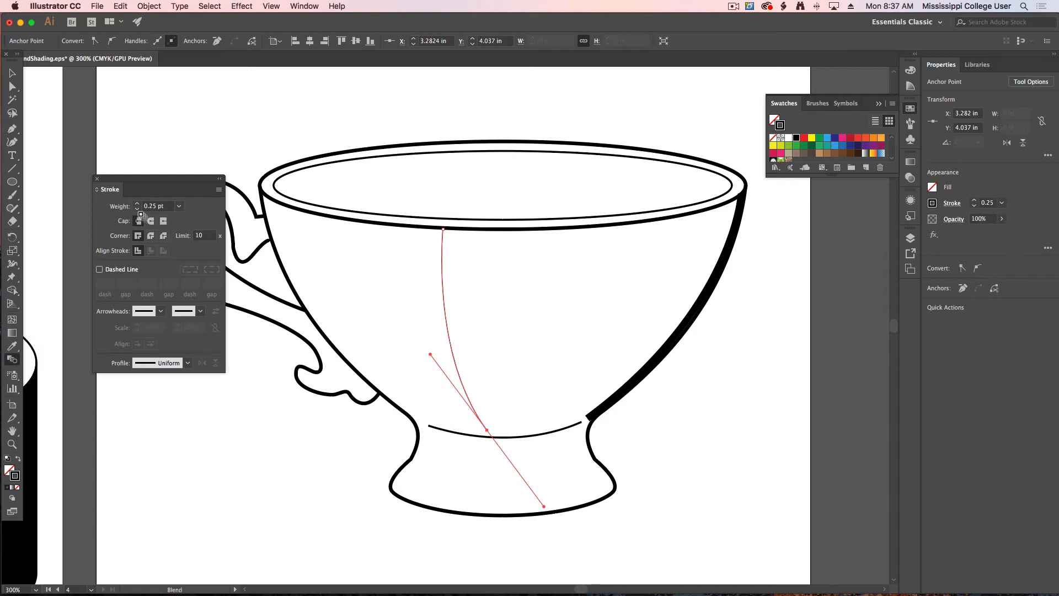
pyautogui.press('super+shift+a')
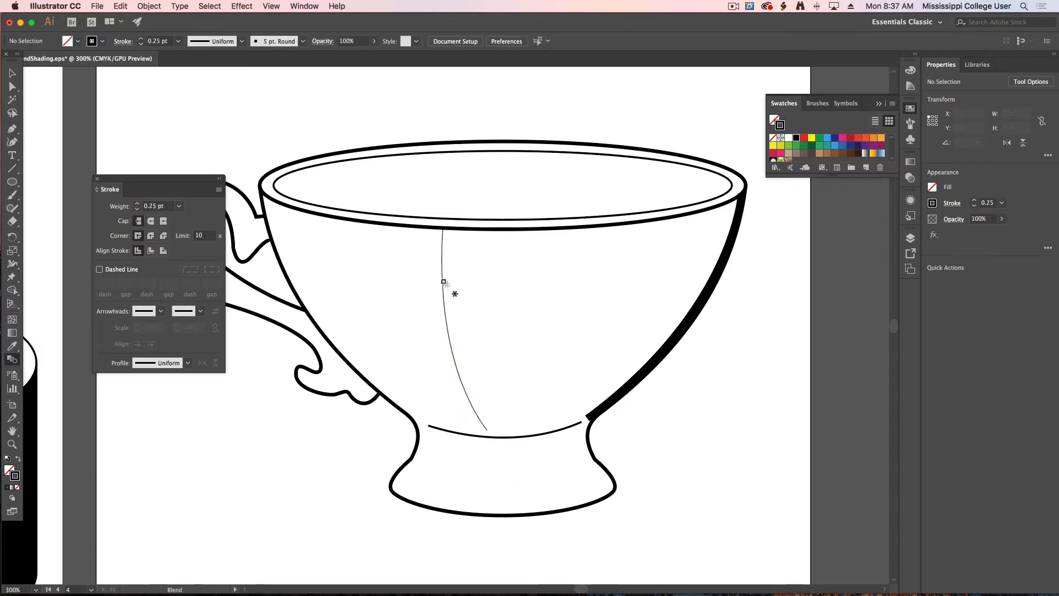
pyautogui.click(690, 314)
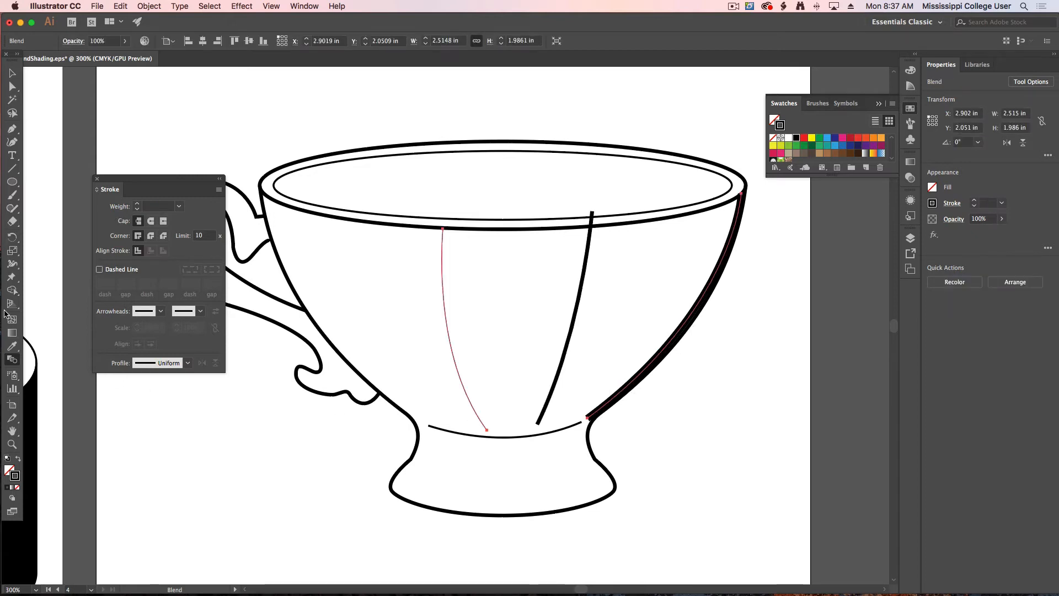
pyautogui.doubleClick(13, 360)
pyautogui.click(271, 220)
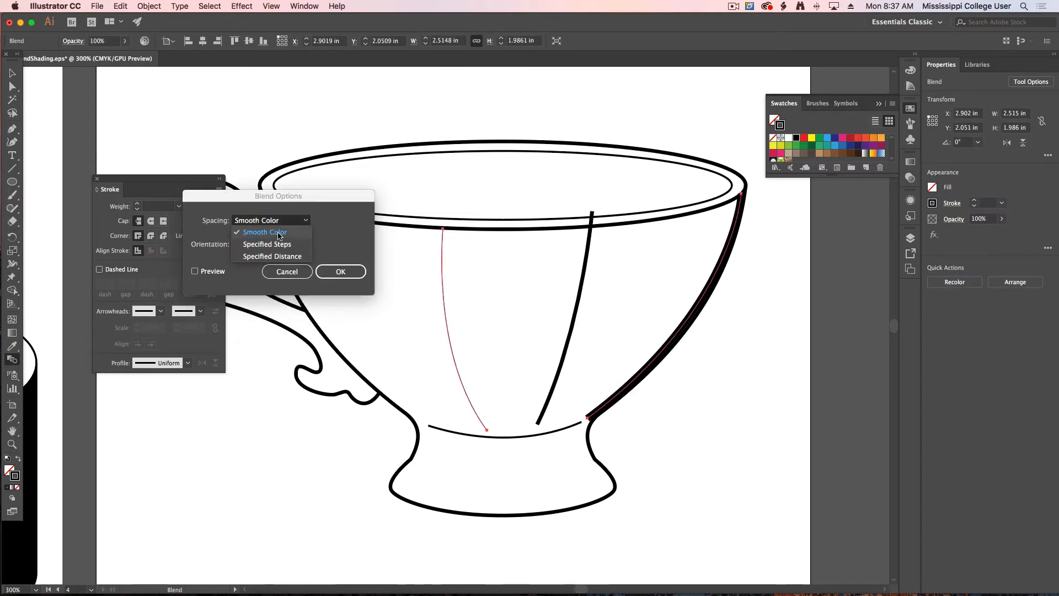
pyautogui.click(281, 233)
pyautogui.click(195, 270)
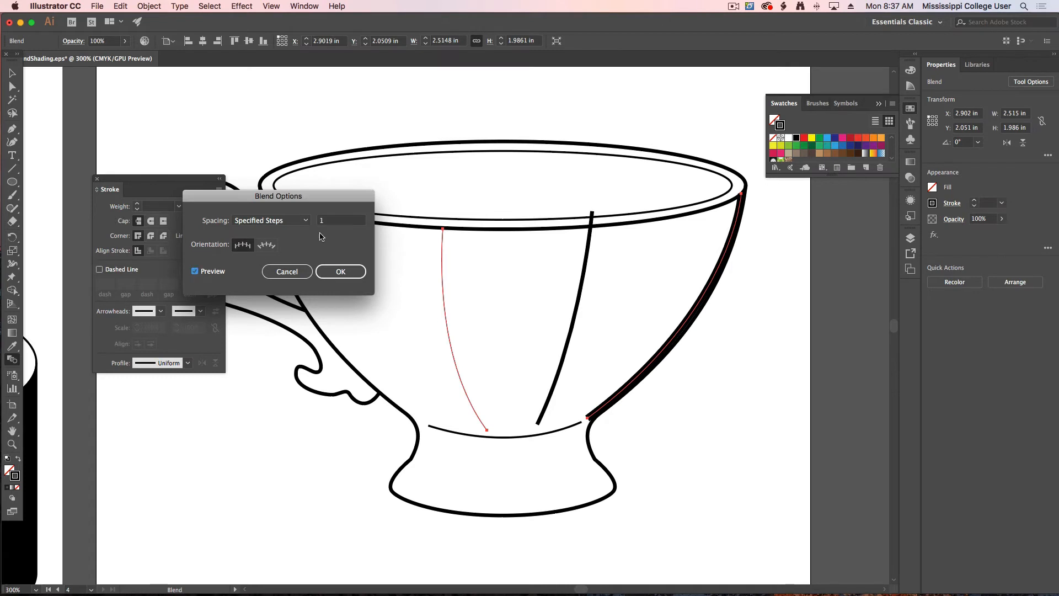
pyautogui.click(349, 221)
pyautogui.write('22')
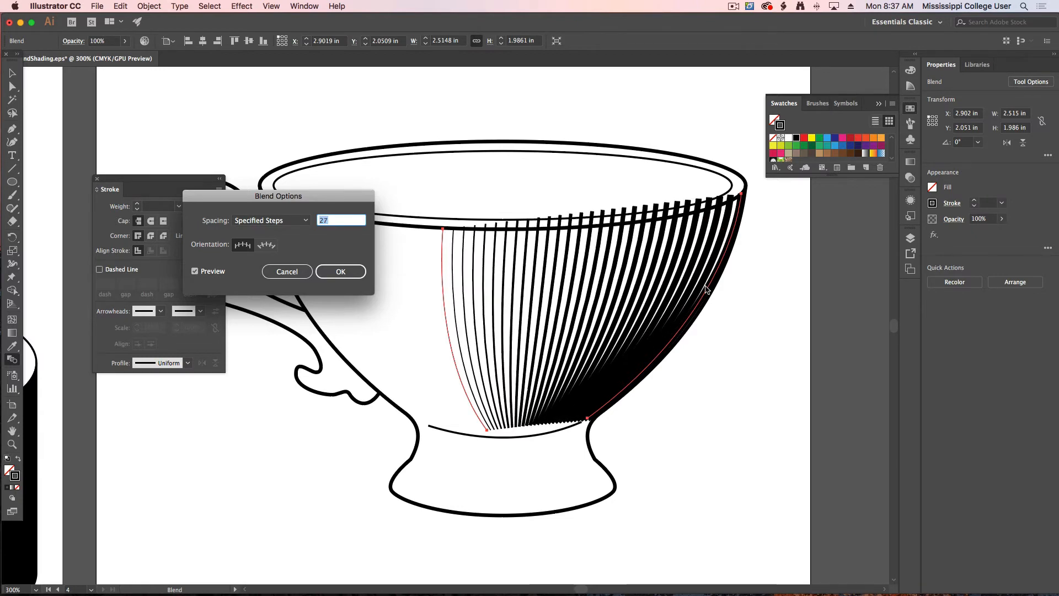
pyautogui.press('Return')
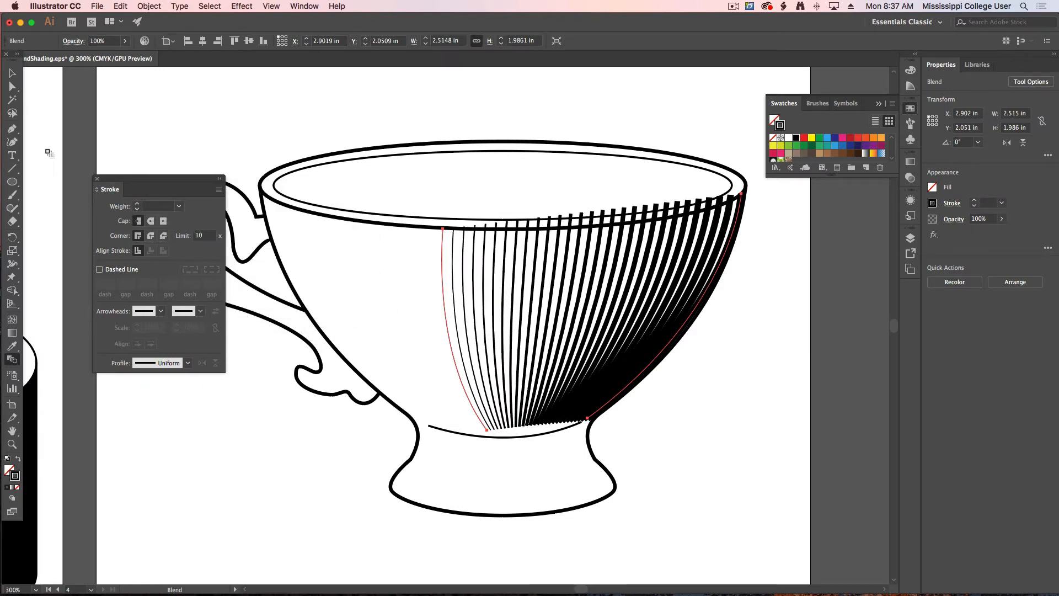
# Try the triangular tapered width profile on the live blend, and expand the blend into individual paths
pyautogui.click(188, 363)
pyautogui.click(130, 449)
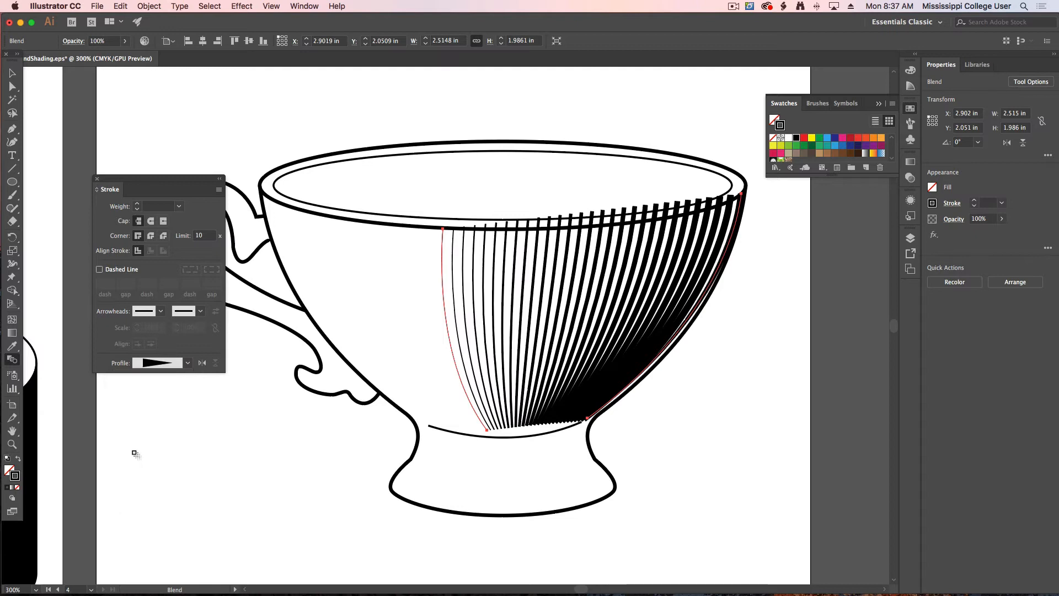
pyautogui.click(13, 70)
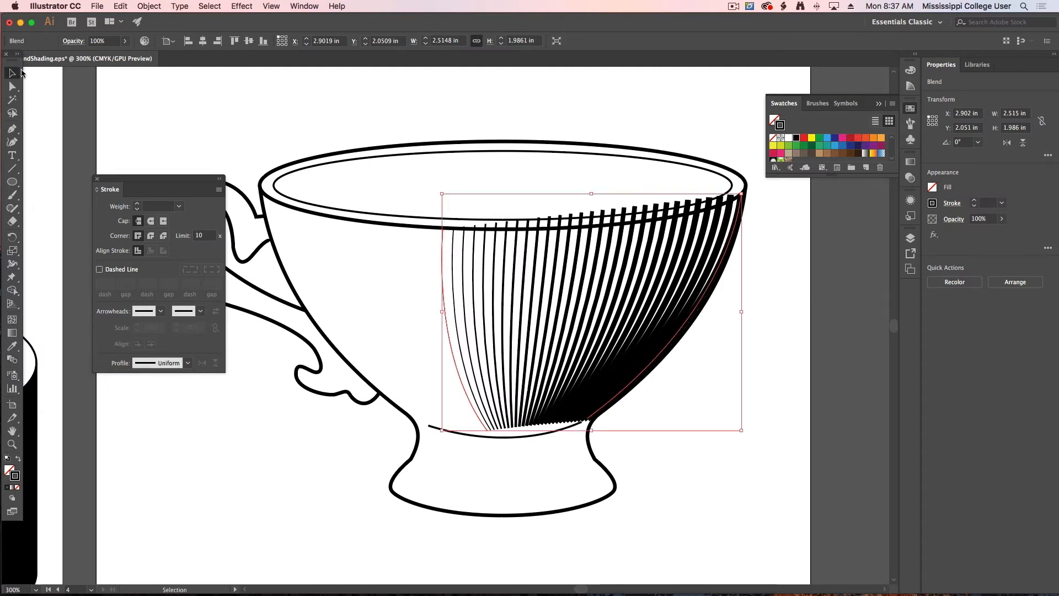
pyautogui.click(149, 6)
pyautogui.click(165, 117)
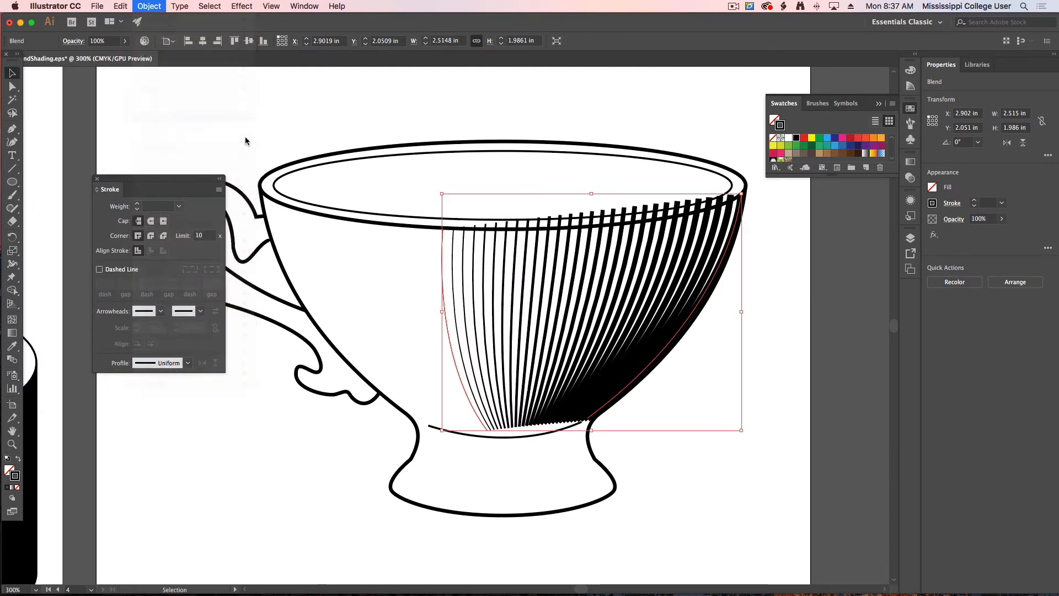
pyautogui.press('Return')
# Apply the triangular tapered width profile to the expanded group of bowl lines and leave it deselected
pyautogui.click(187, 363)
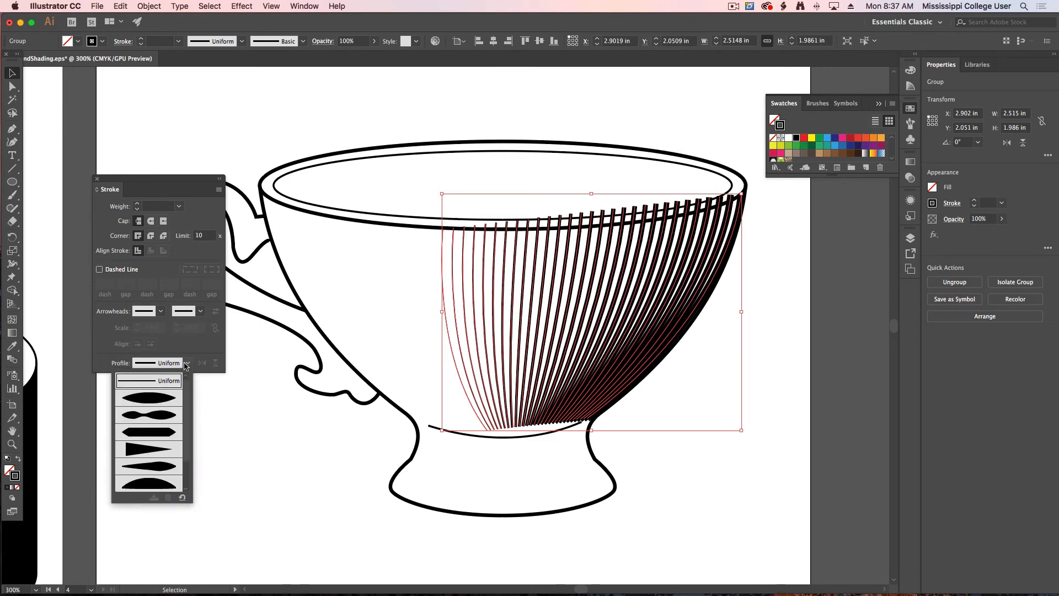
pyautogui.click(146, 448)
pyautogui.click(814, 521)
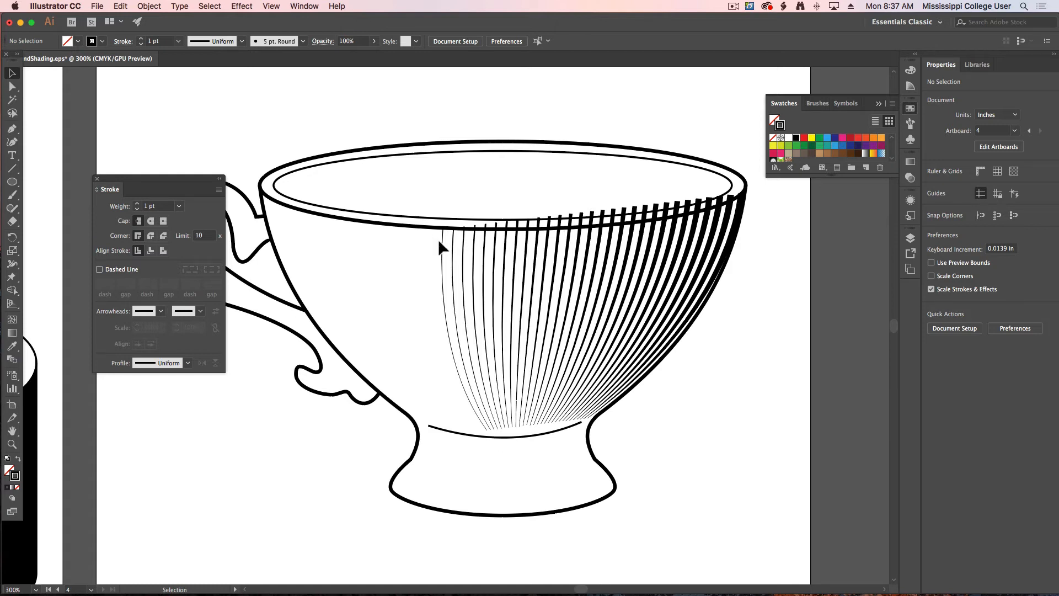
# Try erasing the line ends that overlap the teacup's rim with the Eraser tool, and undo the erasure
pyautogui.moveTo(440, 247); pyautogui.dragTo(714, 334)
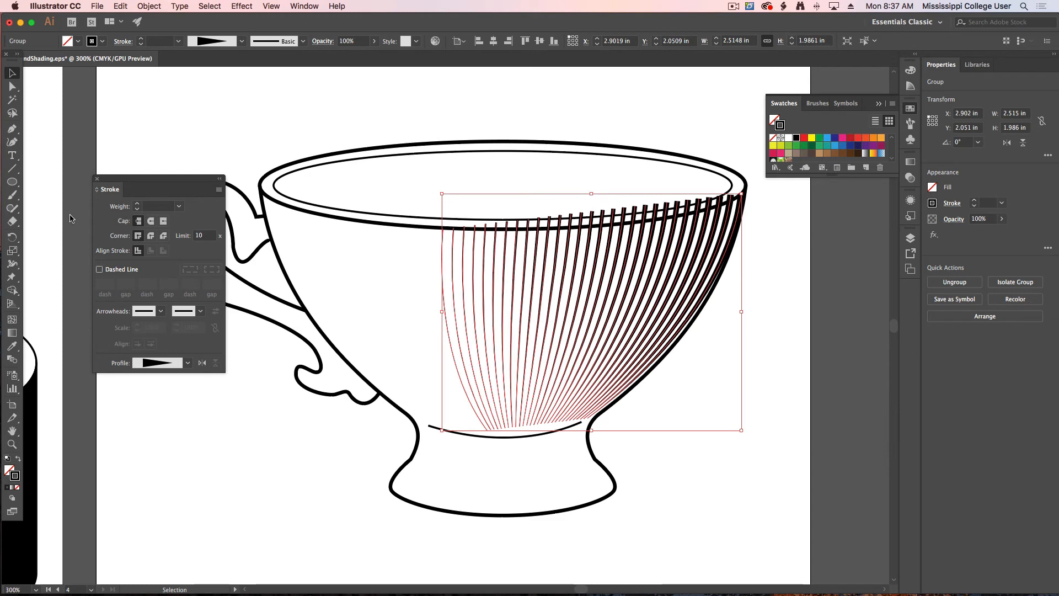
pyautogui.click(12, 223)
pyautogui.moveTo(484, 236)
pyautogui.mouseDown()
pyautogui.moveTo(461, 209)
pyautogui.moveTo(571, 216)
pyautogui.moveTo(753, 176)
pyautogui.mouseUp()
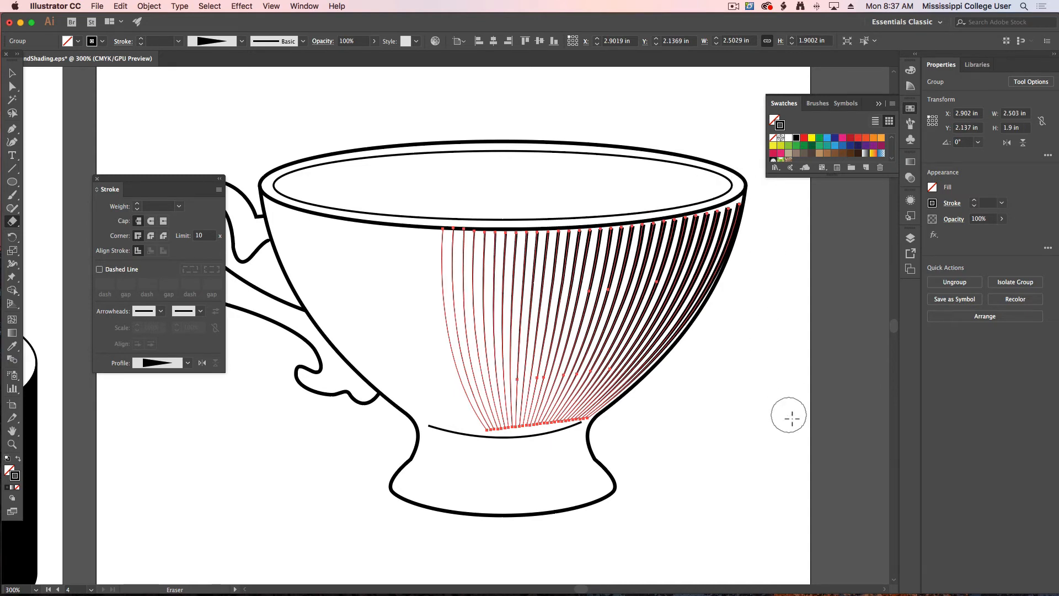
pyautogui.press('super')
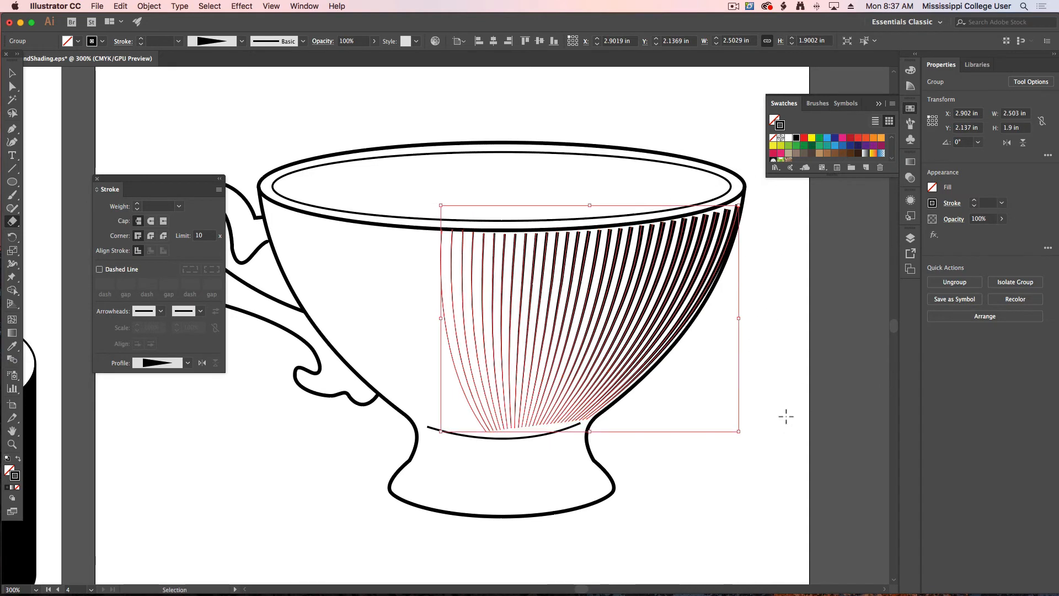
pyautogui.keyDown('super'); pyautogui.click(786, 417); pyautogui.keyUp('super')
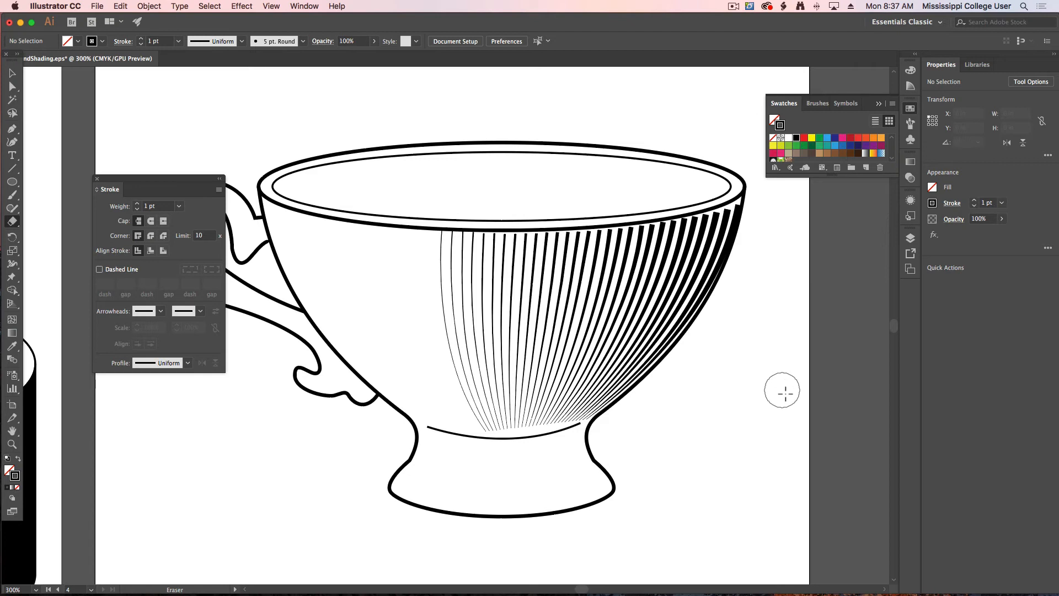
pyautogui.press('super+z')
pyautogui.keyDown('super'); pyautogui.click(775, 393); pyautogui.keyUp('super')
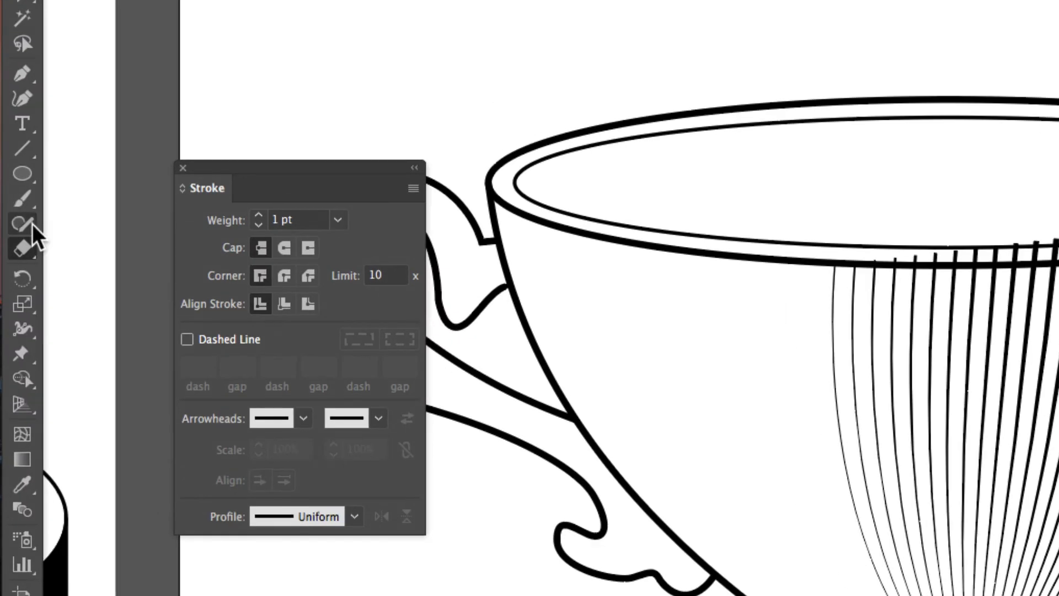
# Draw a path without fill or stroke along the rim's lower edge with the Pencil tool, crossing all the shading lines
pyautogui.click(13, 208)
pyautogui.click(89, 247)
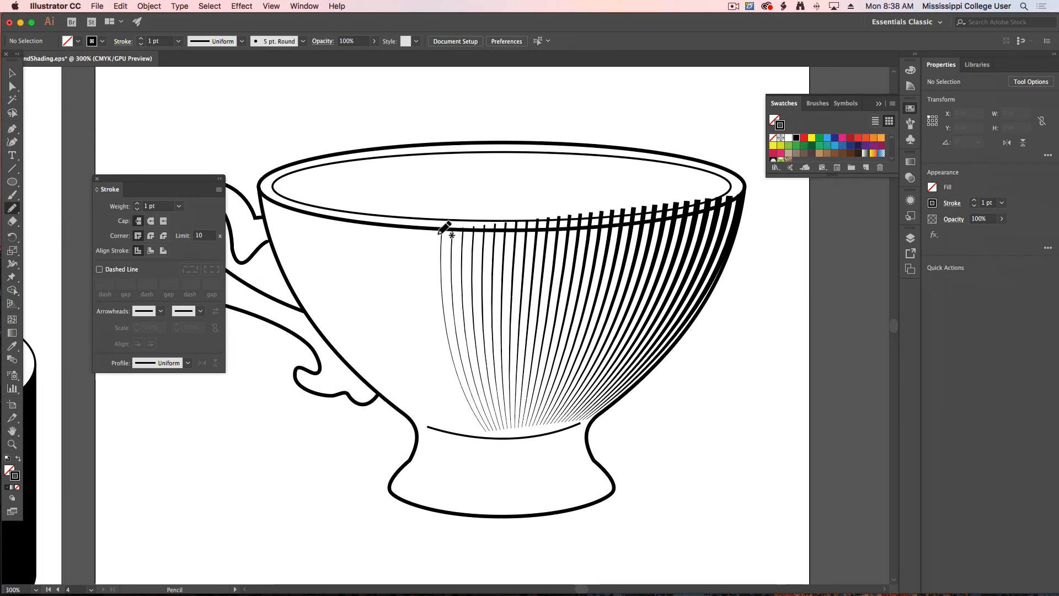
pyautogui.press('/')
pyautogui.moveTo(441, 231)
pyautogui.mouseDown()
pyautogui.moveTo(637, 229)
pyautogui.moveTo(754, 185)
pyautogui.mouseUp()
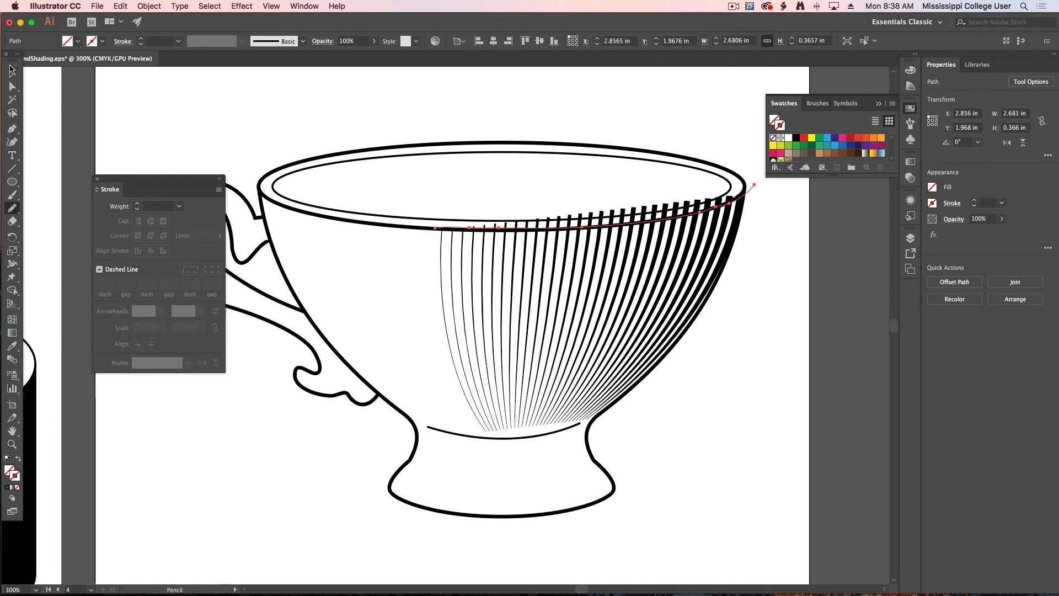
# Select the bowl's shading lines together with the rim path, and remove the line ends above that path with the Shape Builder tool
pyautogui.click(10, 69)
pyautogui.moveTo(400, 171); pyautogui.dragTo(772, 406)
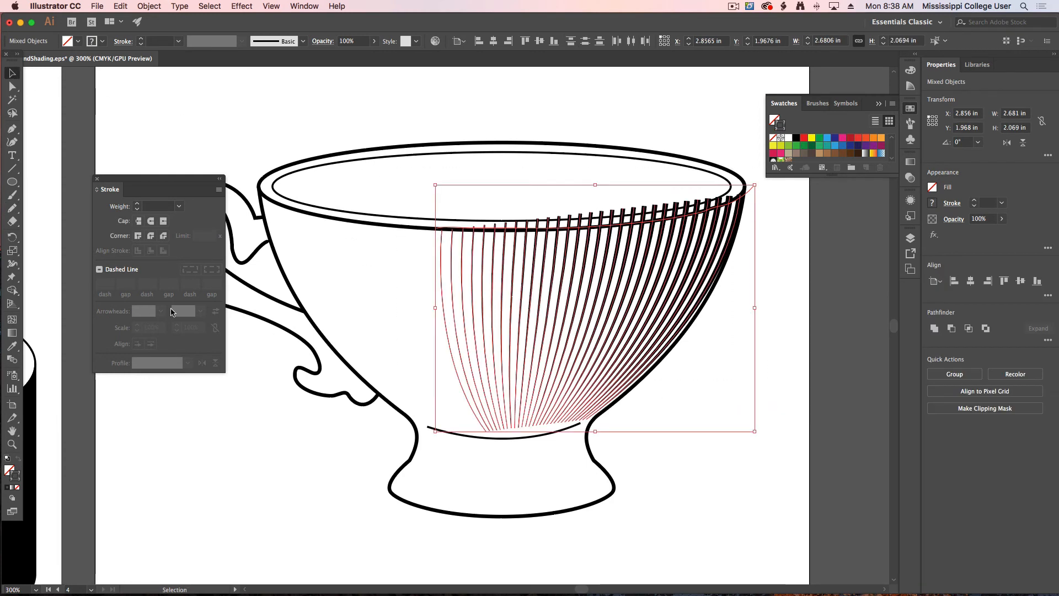
pyautogui.click(12, 289)
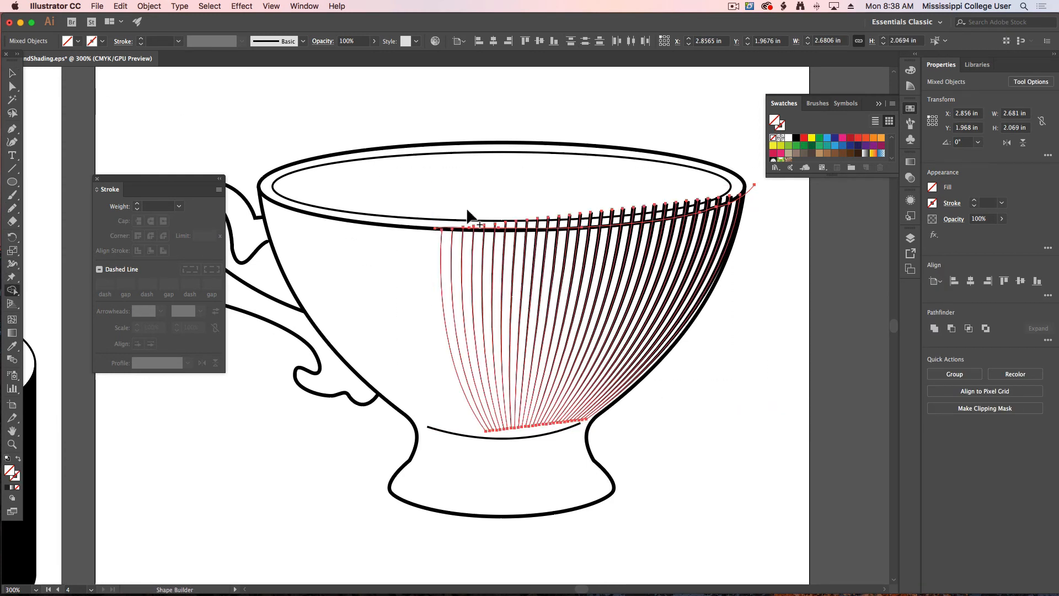
pyautogui.moveTo(745, 190)
pyautogui.mouseDown()
pyautogui.moveTo(713, 206)
pyautogui.moveTo(462, 231)
pyautogui.mouseUp()
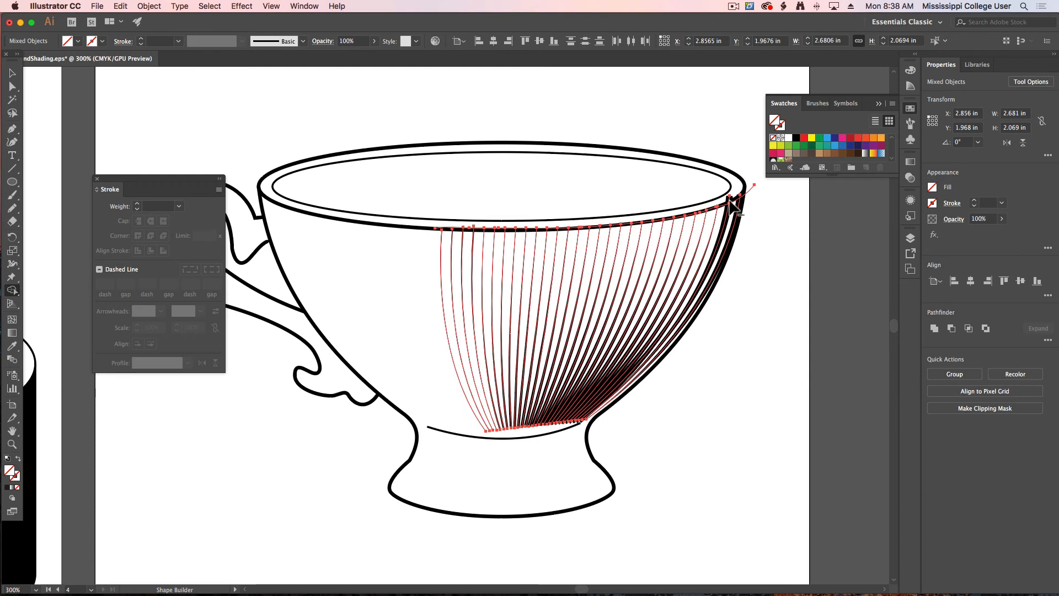
# Remove the remaining line ends at the rim's outer corner and the leftover end of the drawn path with the Shape Builder tool
pyautogui.keyDown('alt'); pyautogui.click(731, 205); pyautogui.keyUp('alt')
pyautogui.press('super+z')
pyautogui.keyDown('alt'); pyautogui.click(738, 202); pyautogui.keyUp('alt')
pyautogui.keyDown('alt'); pyautogui.click(742, 203); pyautogui.keyUp('alt')
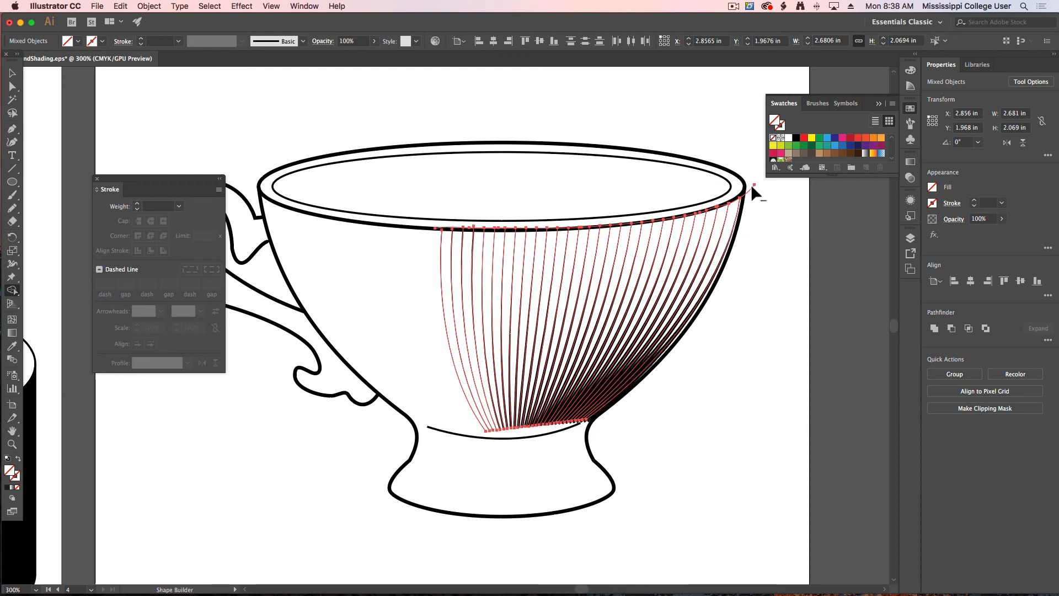
pyautogui.keyDown('alt'); pyautogui.click(753, 192); pyautogui.keyUp('alt')
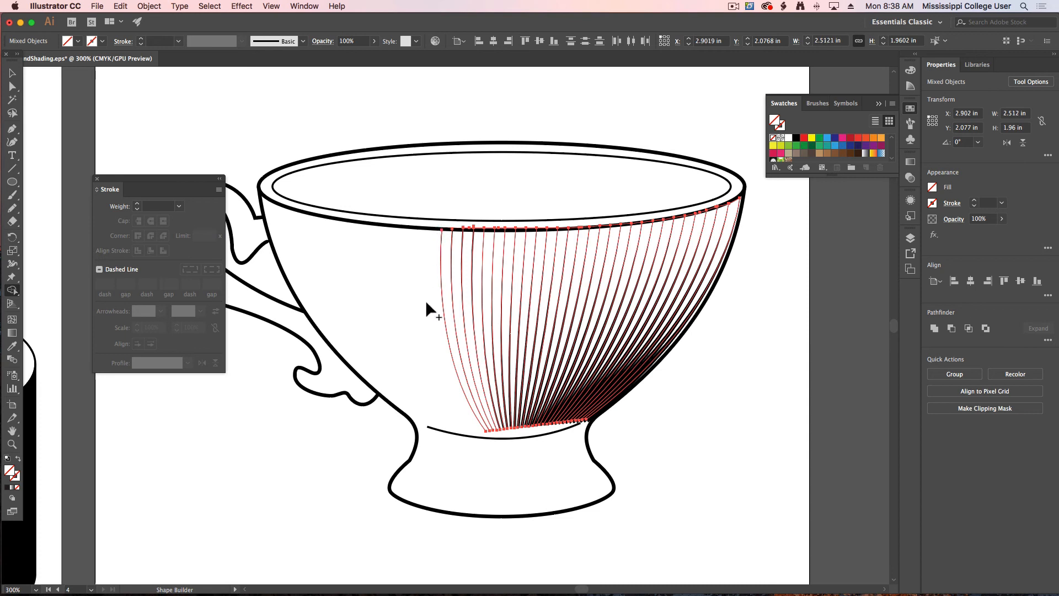
# Select only the trimmed group of bowl lines, flip its tapered width profile along the stroke, and leave it deselected
pyautogui.click(14, 76)
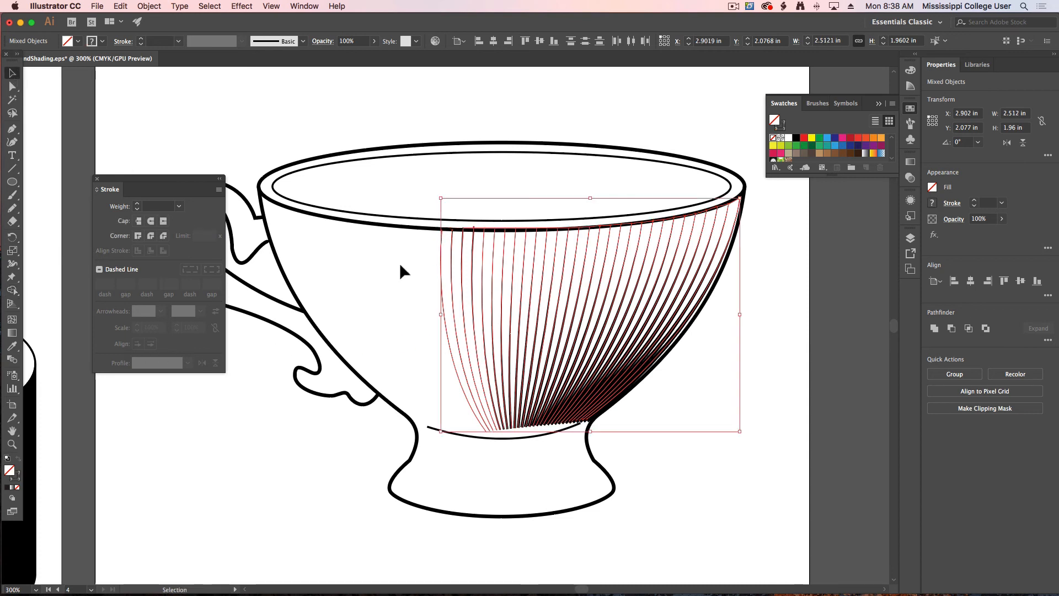
pyautogui.click(432, 290)
pyautogui.click(612, 331)
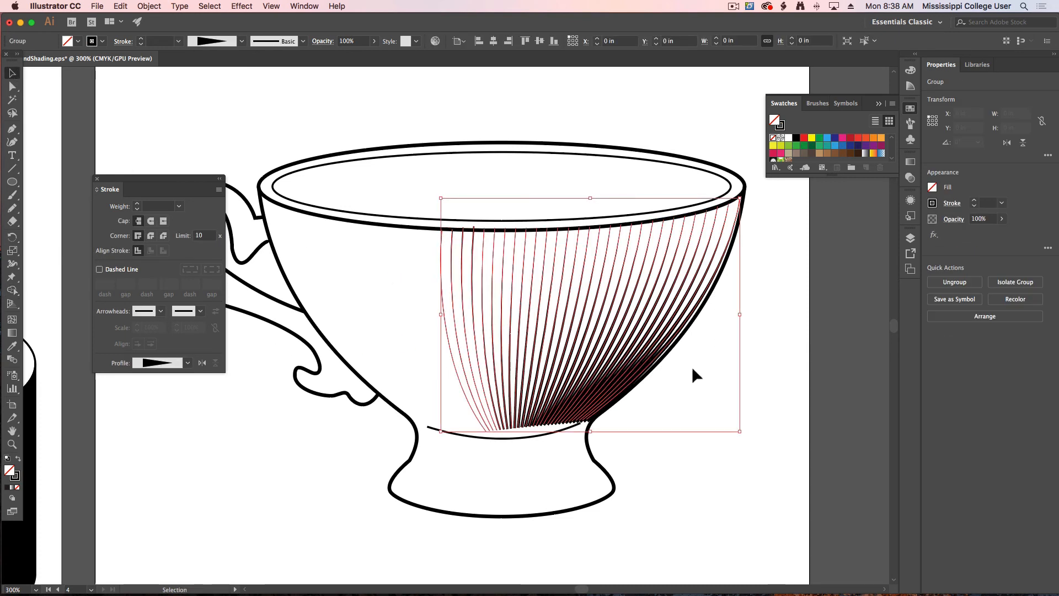
pyautogui.click(199, 364)
pyautogui.click(682, 452)
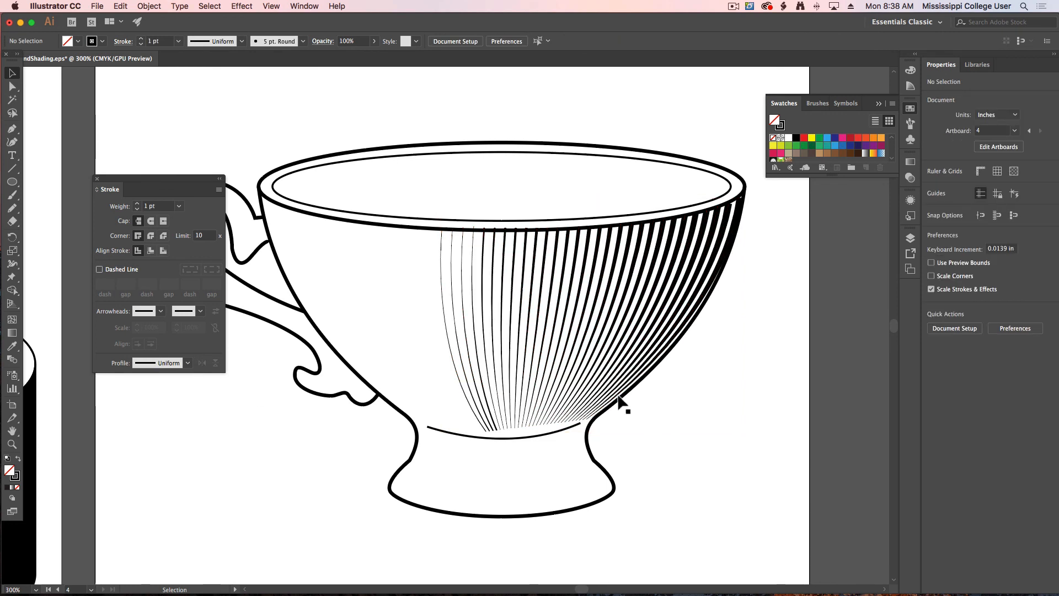
# Reselect the bowl's shading line group, flip its width profile along the stroke once more, and deselect it
pyautogui.press('super+minus')
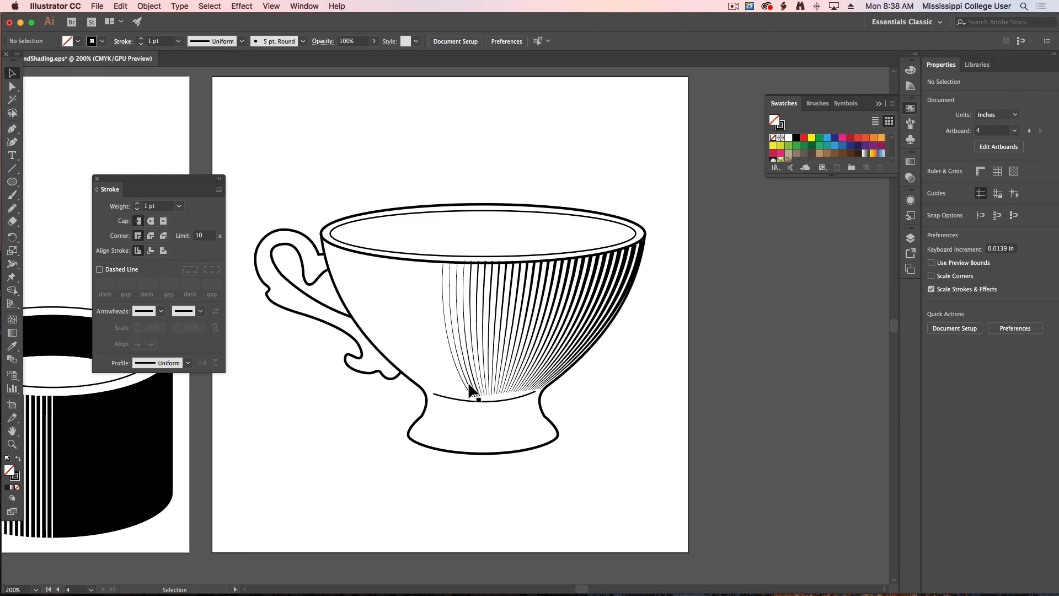
pyautogui.click(458, 393)
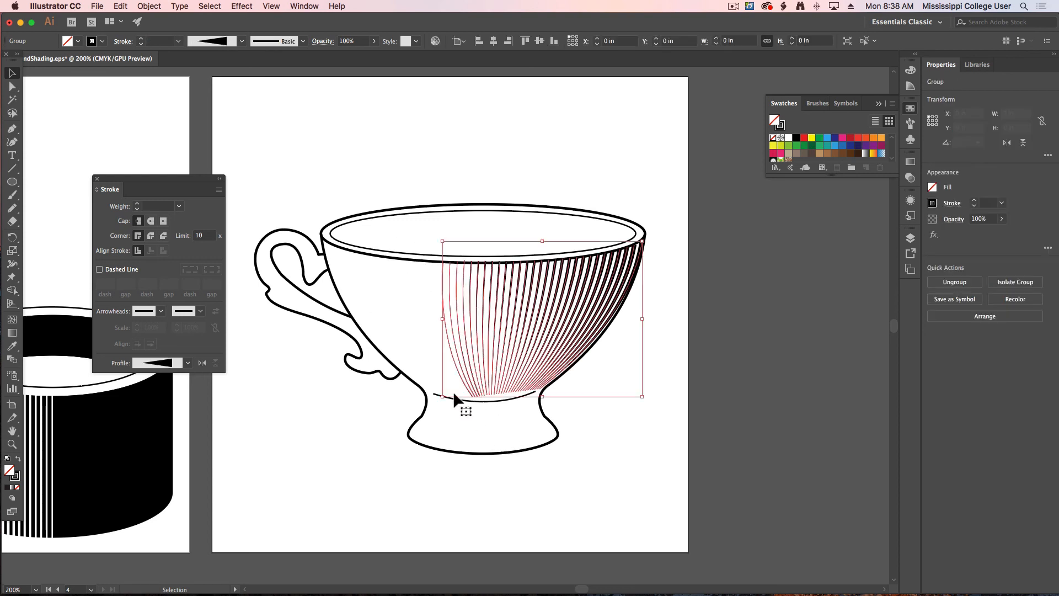
pyautogui.click(202, 369)
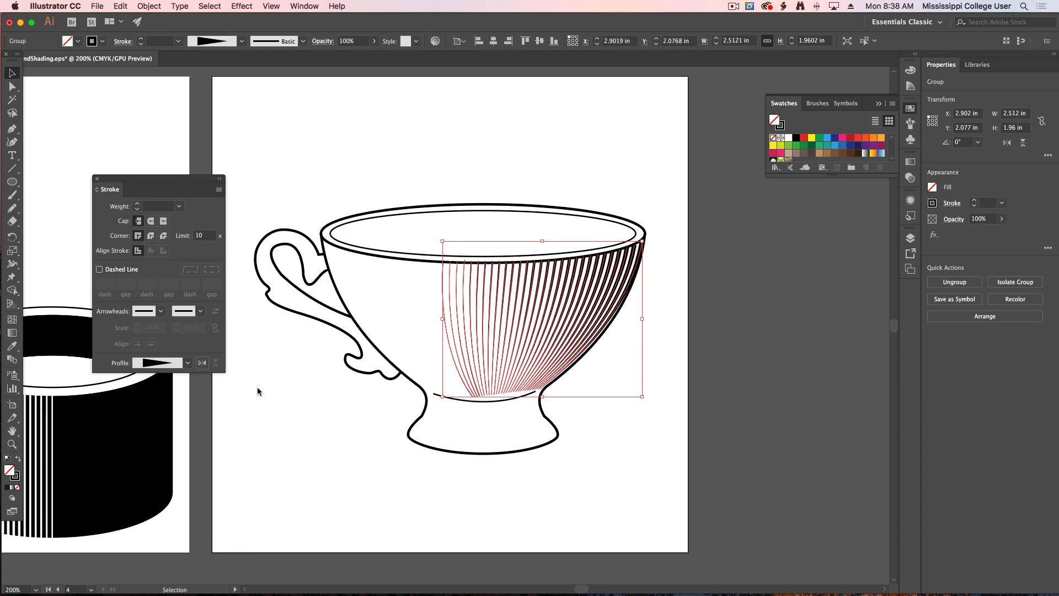
pyautogui.click(260, 390)
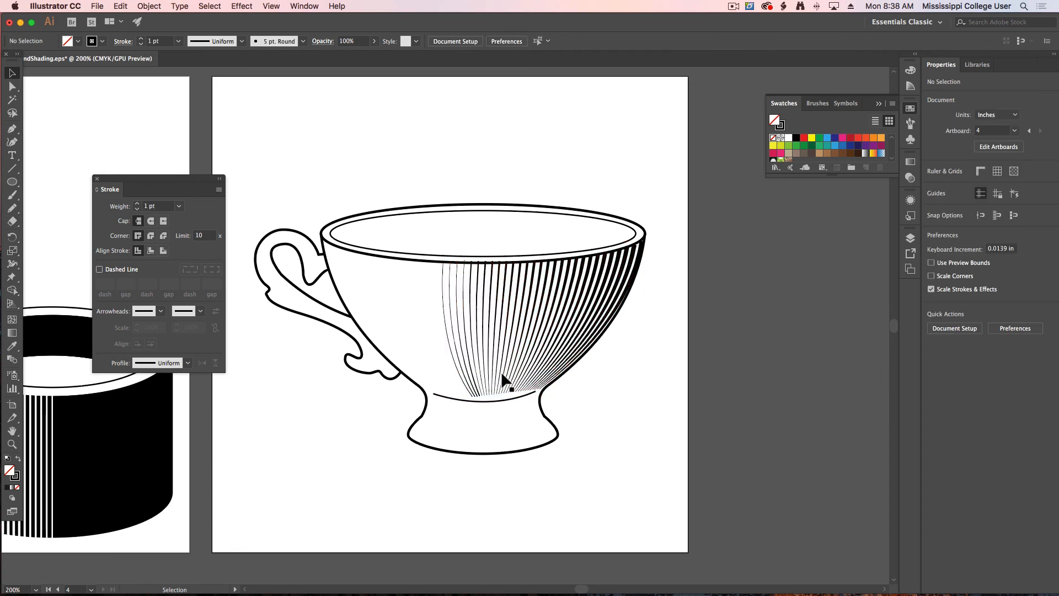
# Save the BlendShading.eps document with the finished teacup shading
pyautogui.scroll(1, 503, 376)
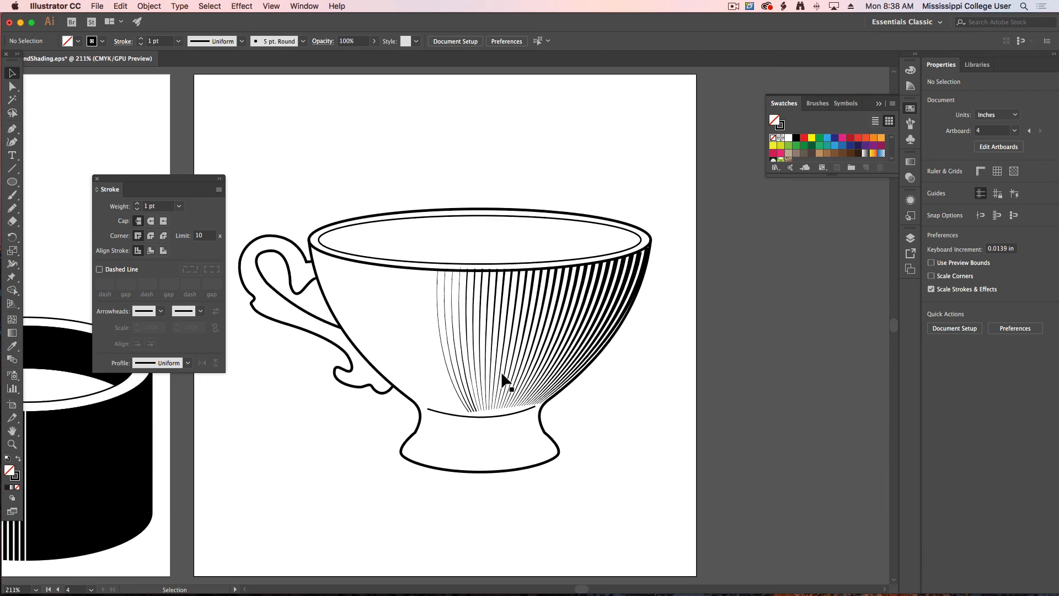
pyautogui.press('super+minus')
pyautogui.press('super+minus')
pyautogui.press('super+minus')
pyautogui.press('super+minus')
pyautogui.moveTo(313, 402); pyautogui.dragTo(701, 388)
pyautogui.click(56, 6)
pyautogui.moveTo(97, 6)
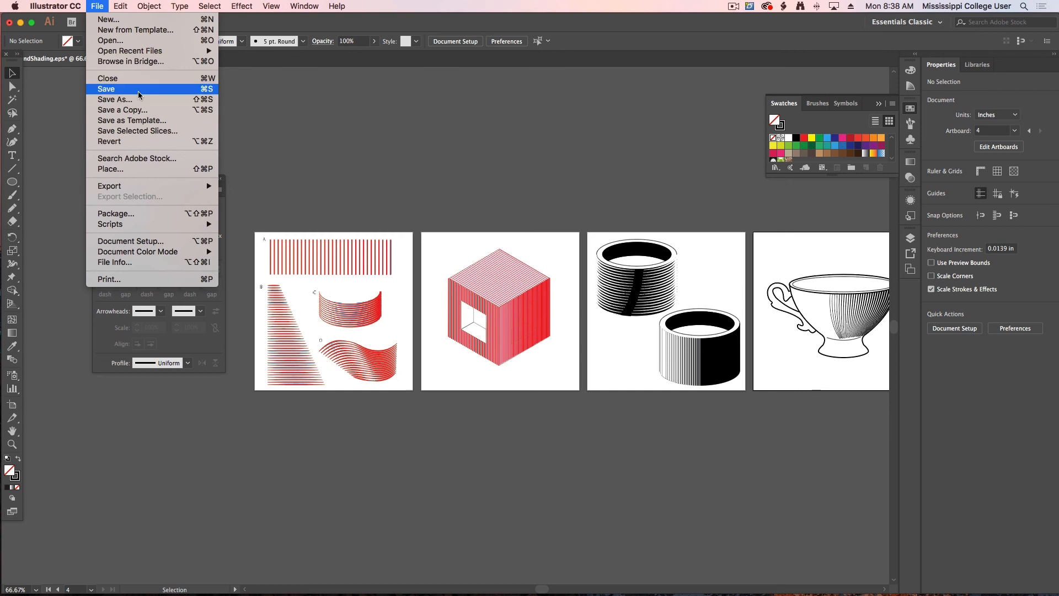
pyautogui.click(135, 89)
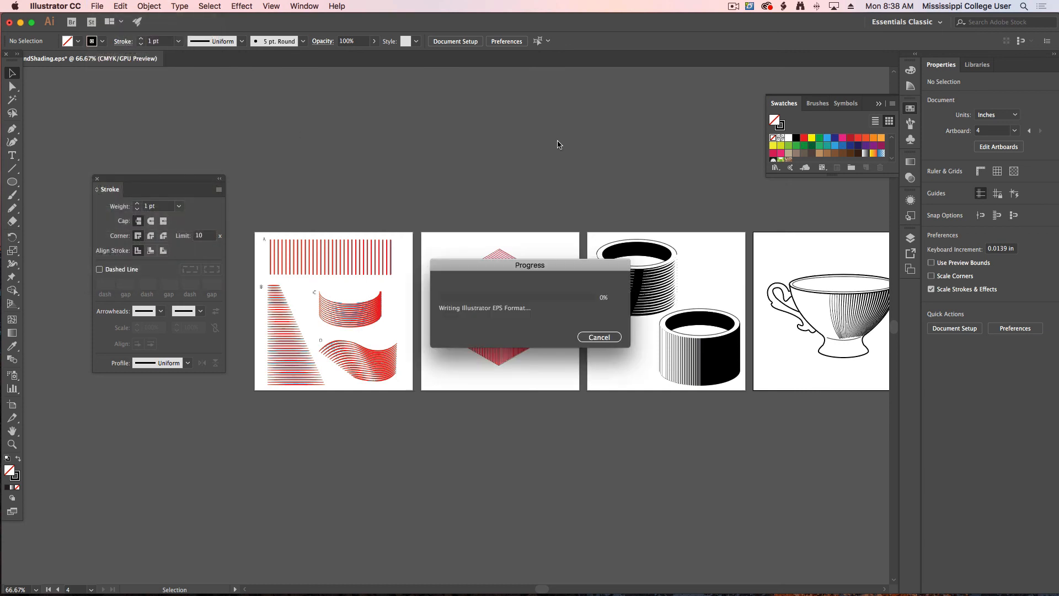
pyautogui.hscroll(3, 537, 197)
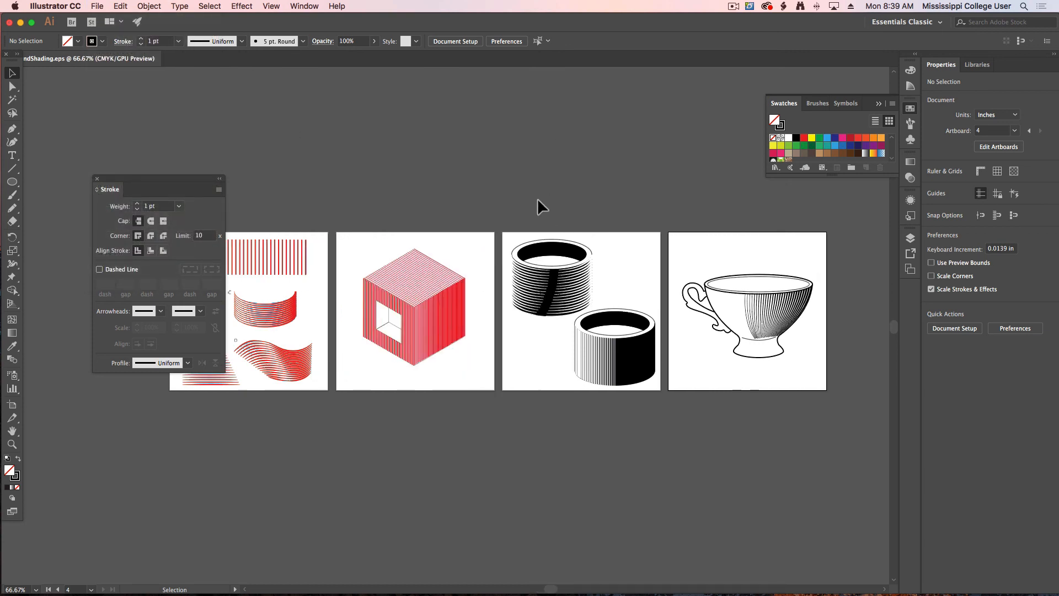